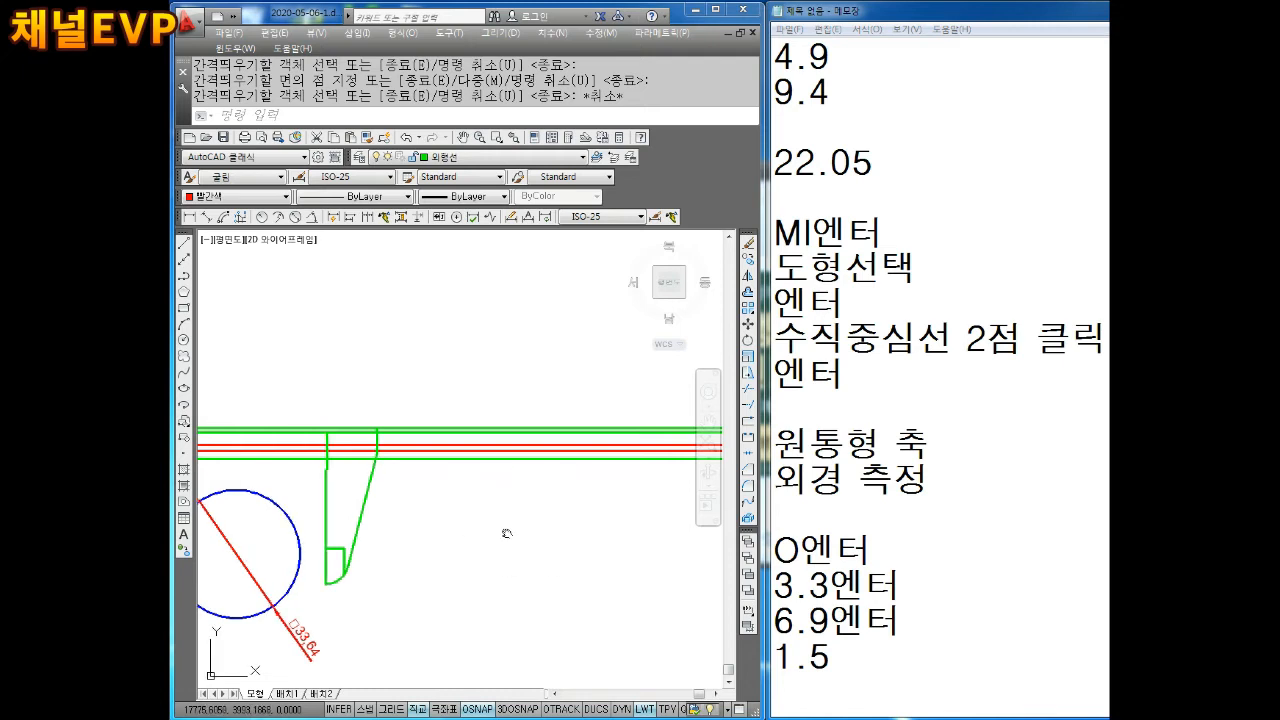
Step: Dimension the foot's horizontal width on the right leg, from the straight edge's bottom end to the arc's outer end, placing it below
middle_drag(503, 531, 536, 526)
scroll(537, 527, up, 3)
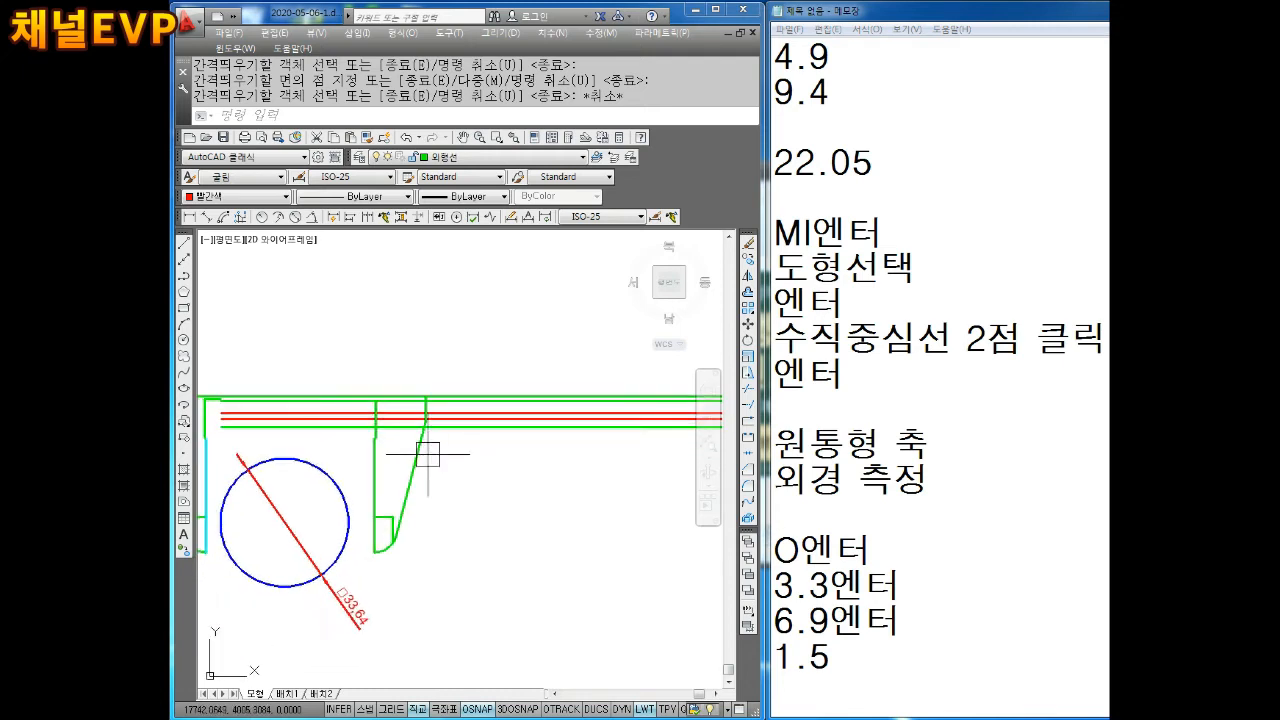
key(Escape)
key(Escape)
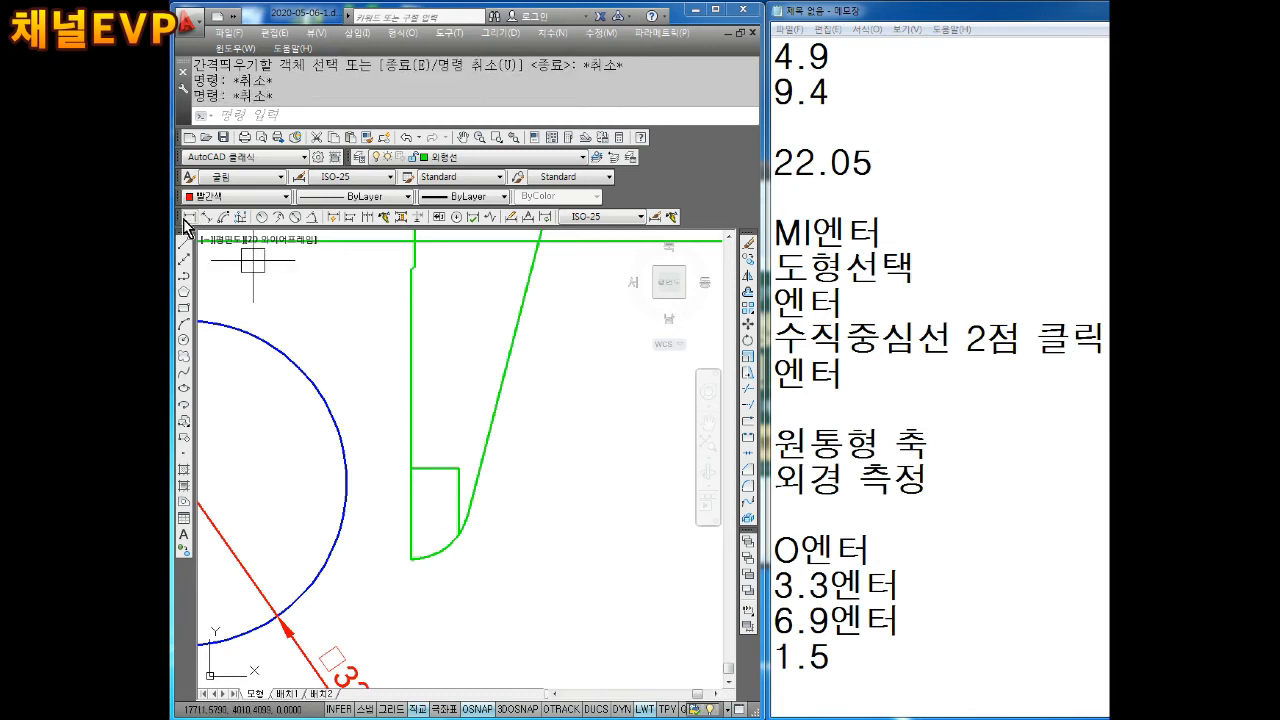
click(187, 217)
click(411, 559)
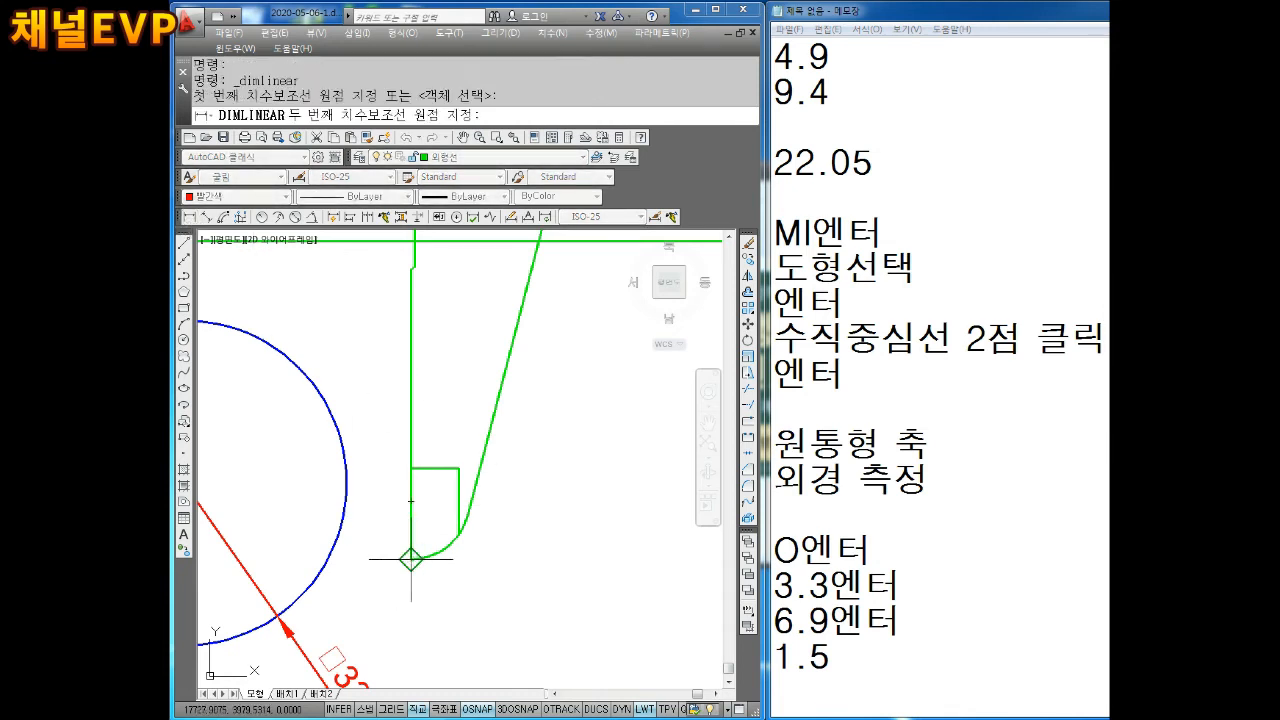
scroll(464, 561, up, 2)
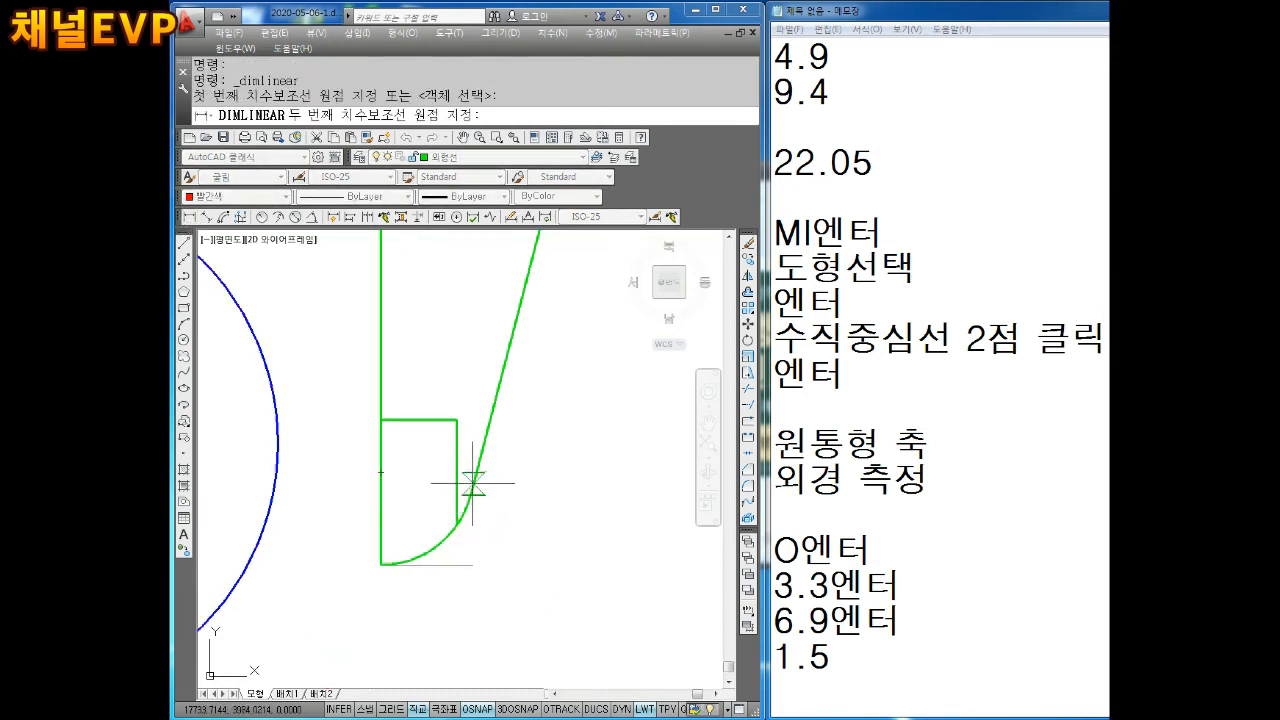
click(470, 495)
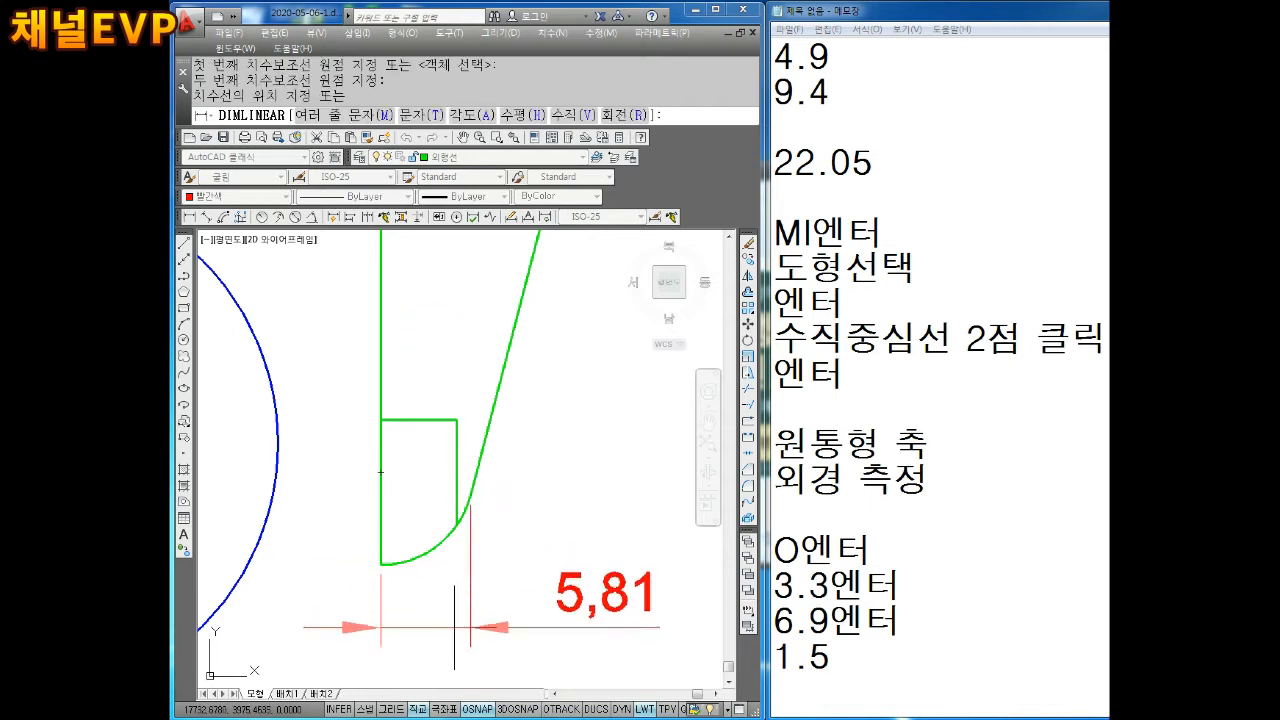
click(470, 640)
Step: Dimension the horizontal distance from the arc's outer end to where the slanted edge meets the lowest green horizontal line
key(space)
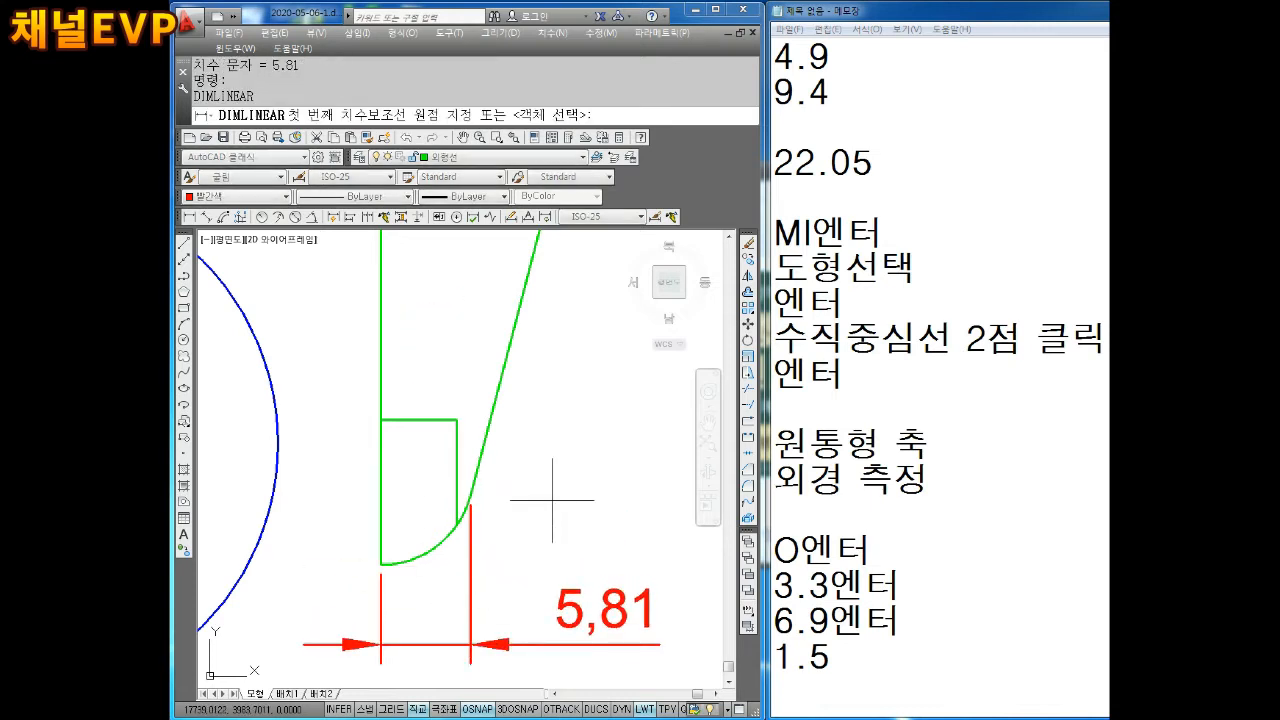
scroll(510, 508, up, 2)
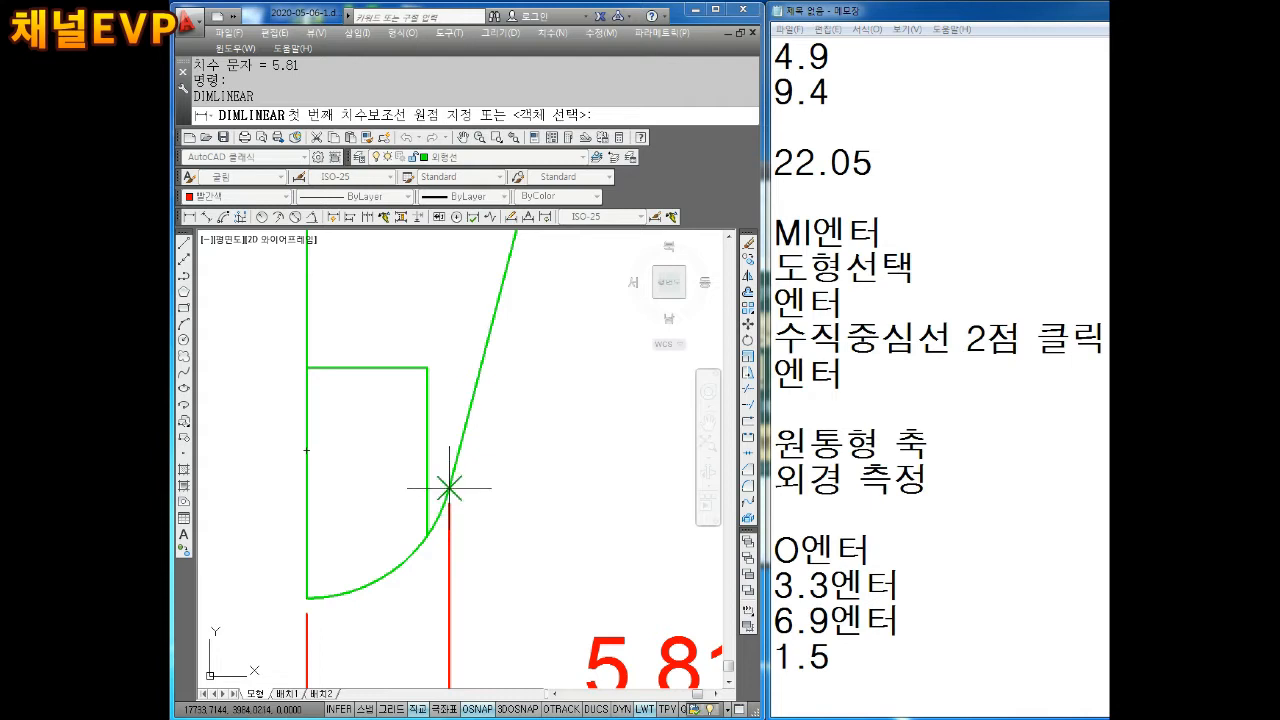
click(449, 487)
scroll(458, 530, down, 5)
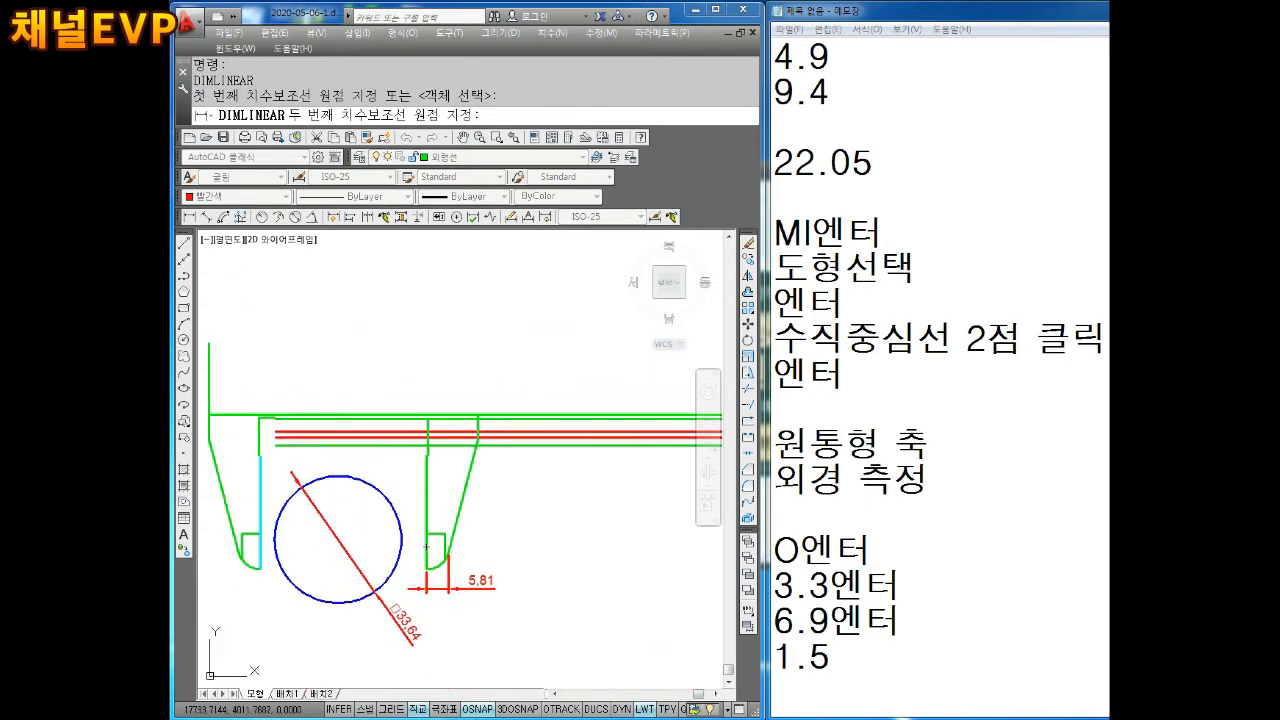
scroll(487, 441, up, 4)
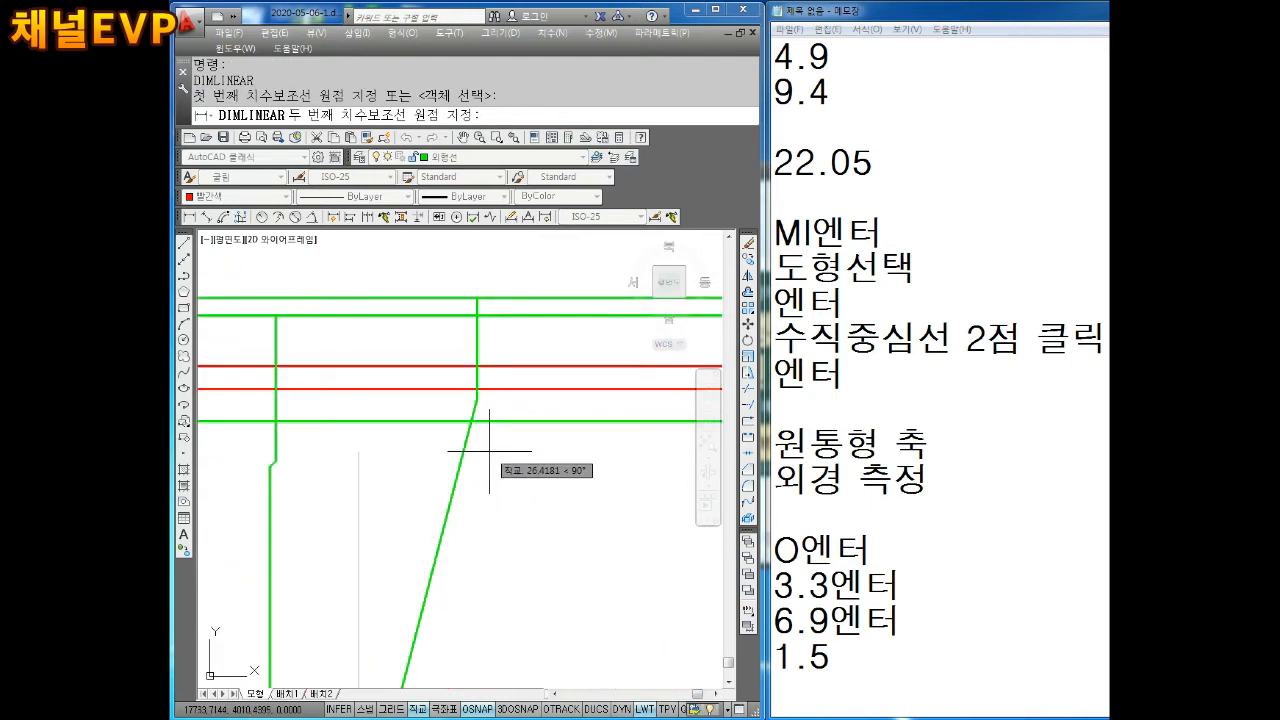
click(476, 399)
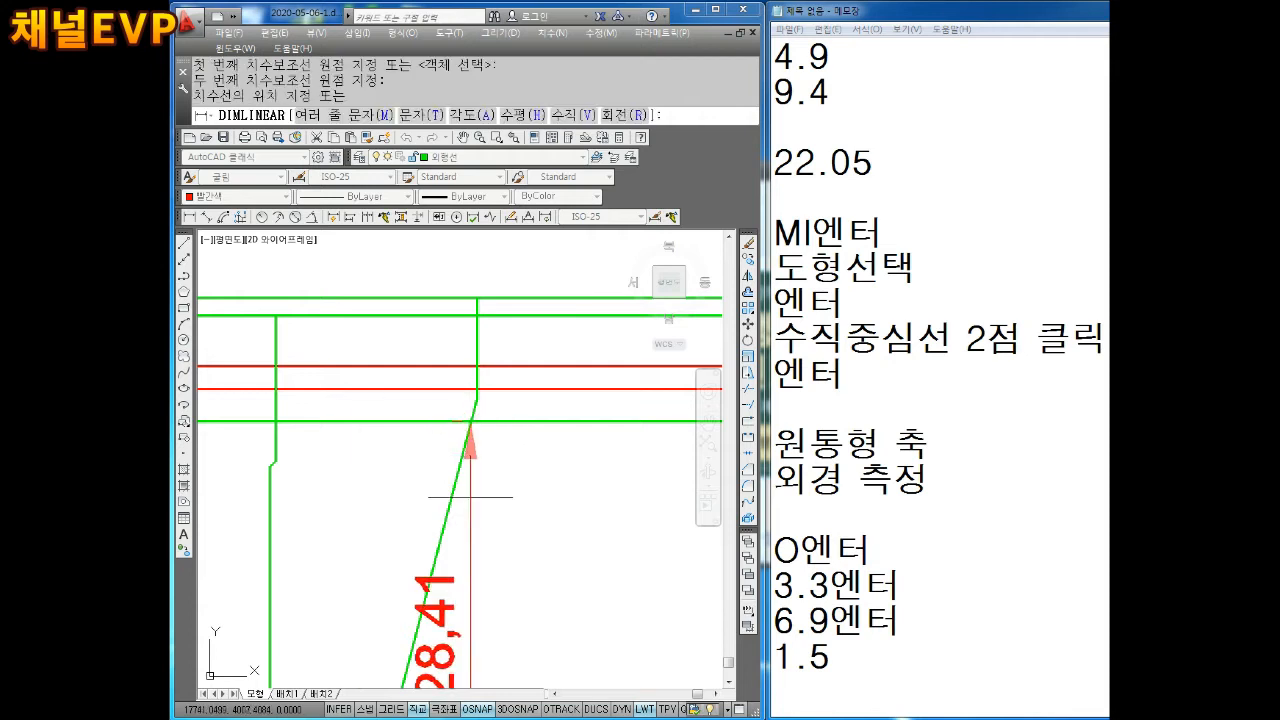
scroll(480, 520, down, 3)
middle_drag(429, 678, 458, 522)
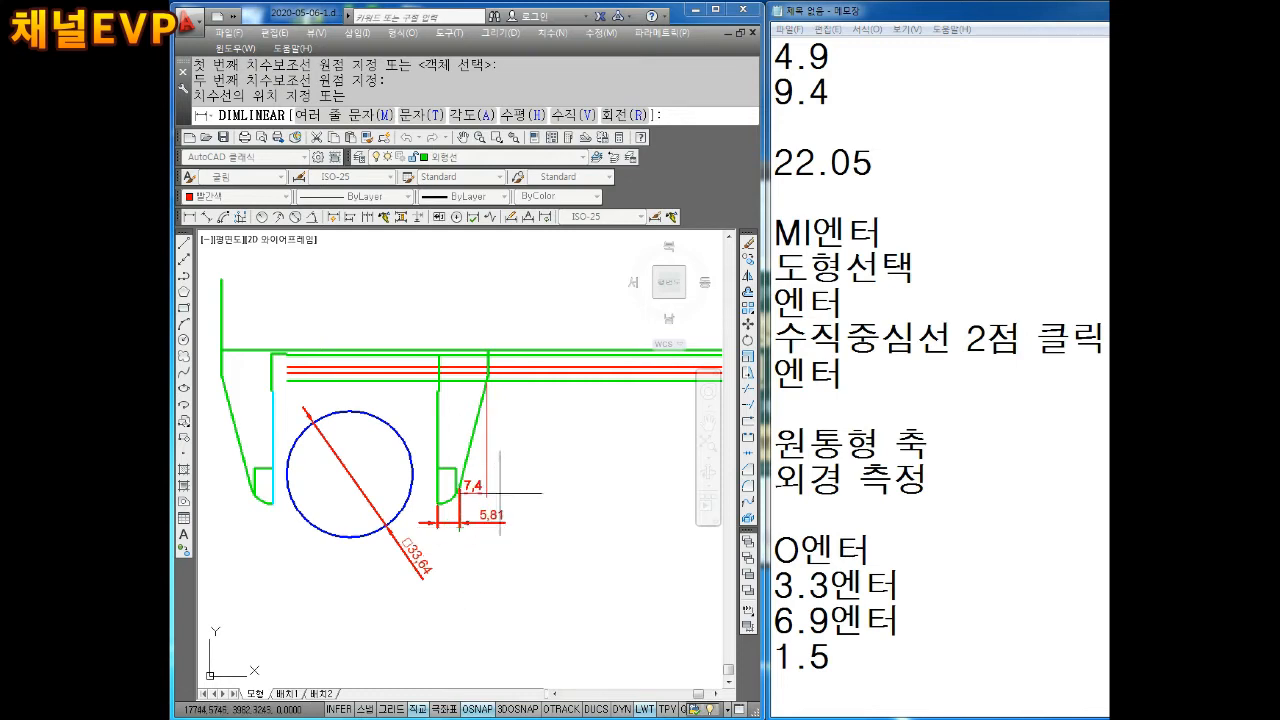
key(Escape)
key(Escape)
key(Escape)
Step: Delete the slanted edge of the right leg and the horizontal dimension spanning it
scroll(486, 443, up, 4)
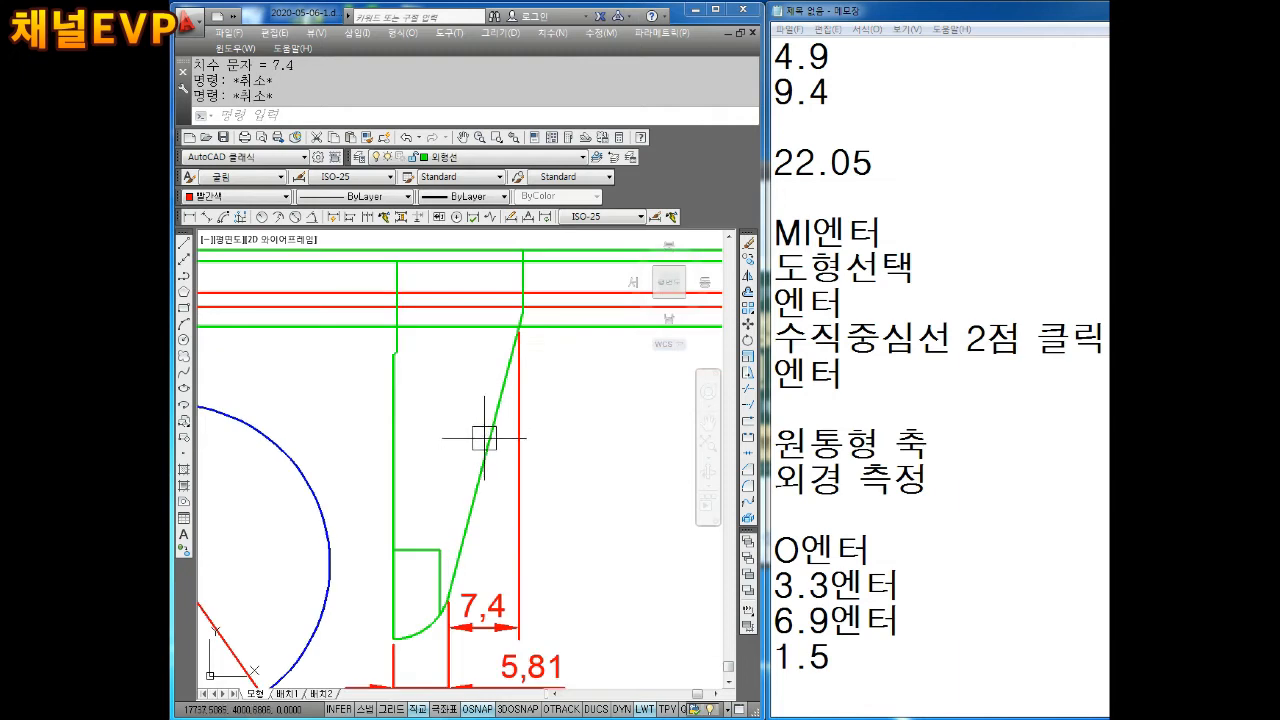
click(524, 484)
click(515, 561)
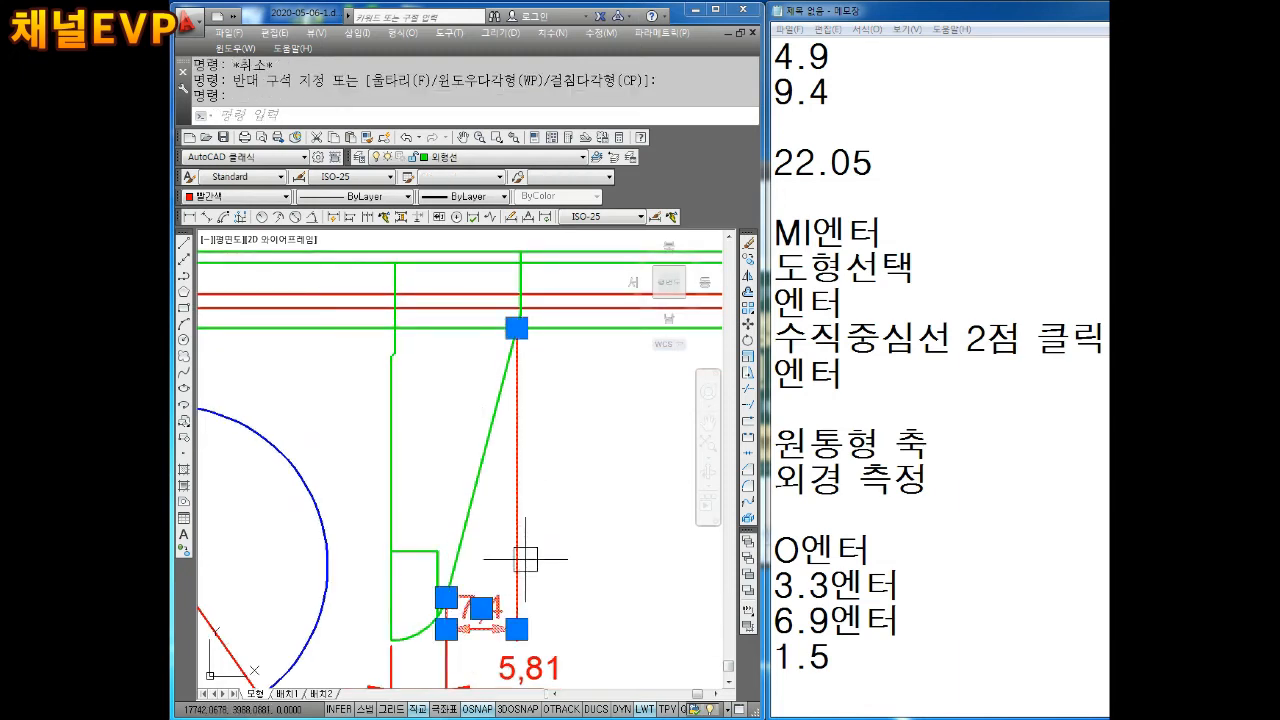
key(Delete)
click(491, 504)
click(467, 478)
key(Delete)
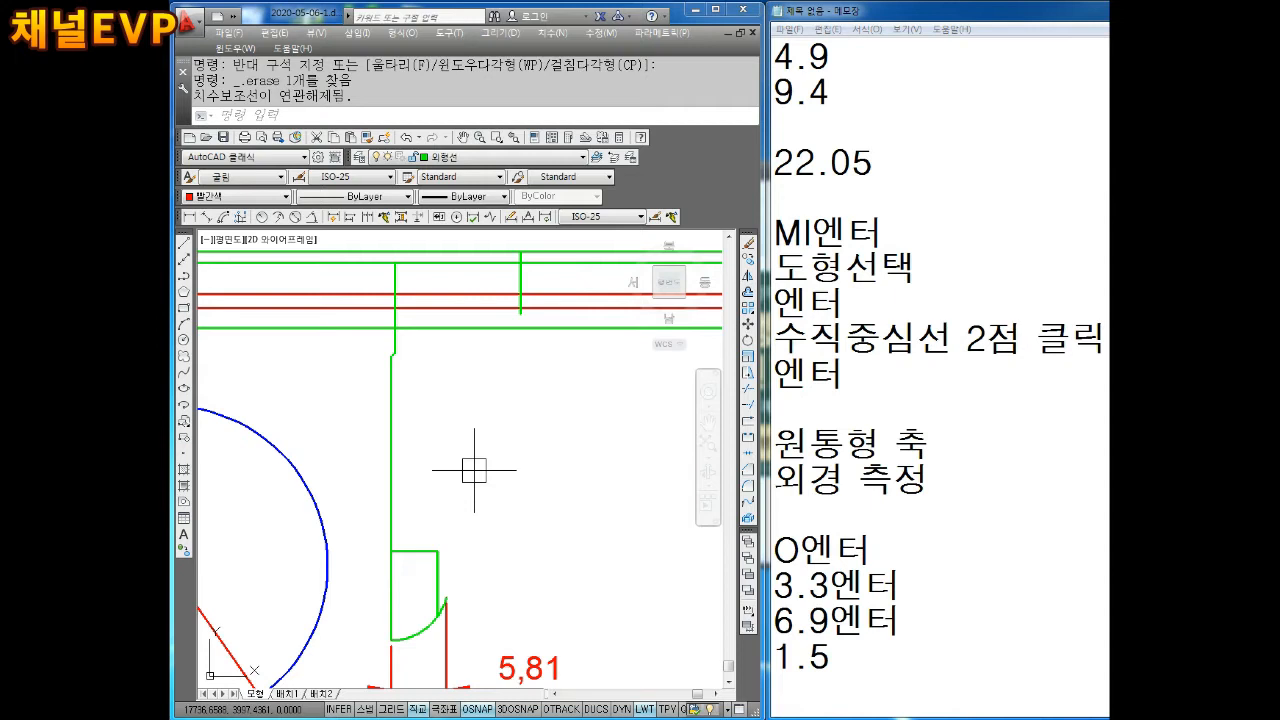
middle_drag(518, 428, 512, 454)
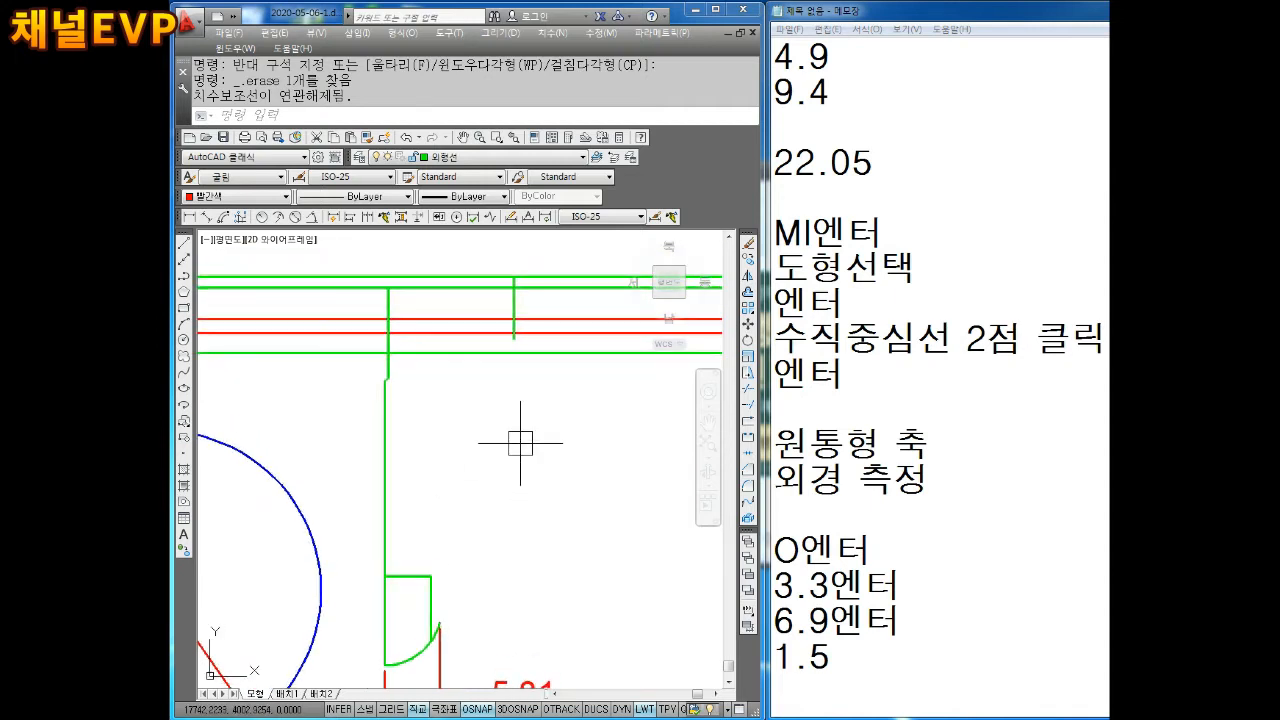
middle_drag(522, 499, 509, 423)
key(Escape)
key(Escape)
key(Escape)
click(528, 582)
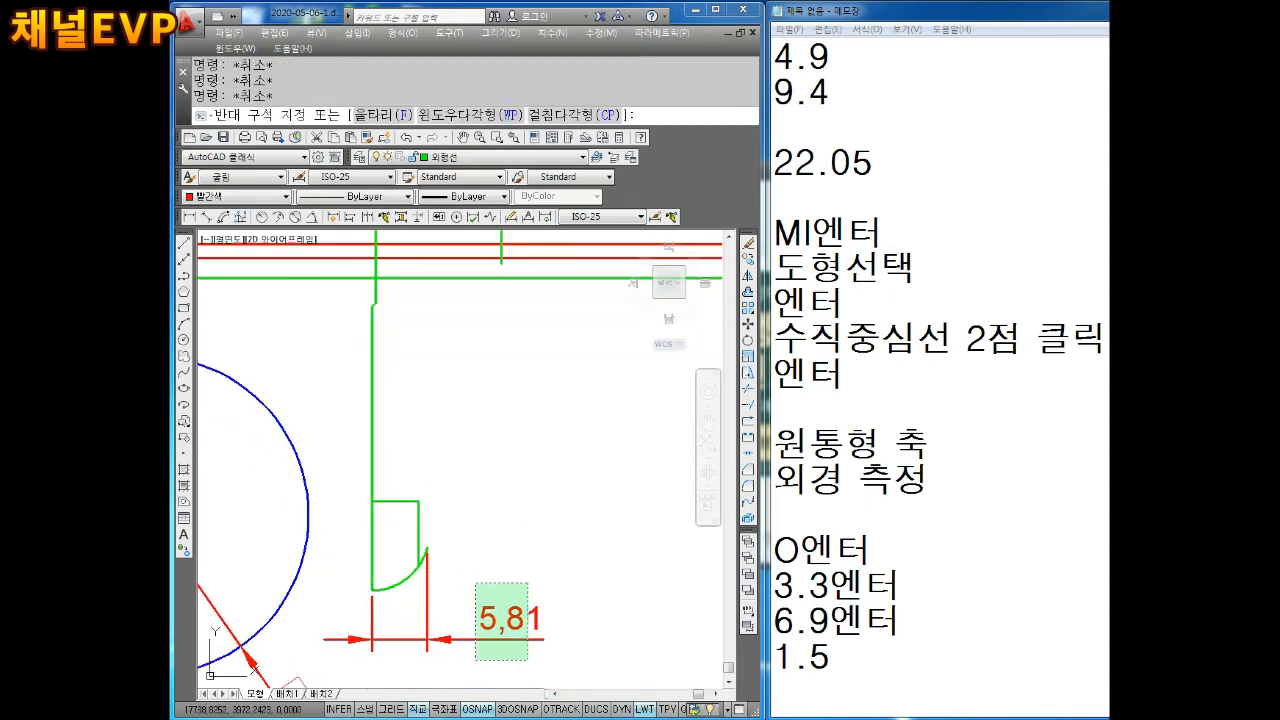
key(Escape)
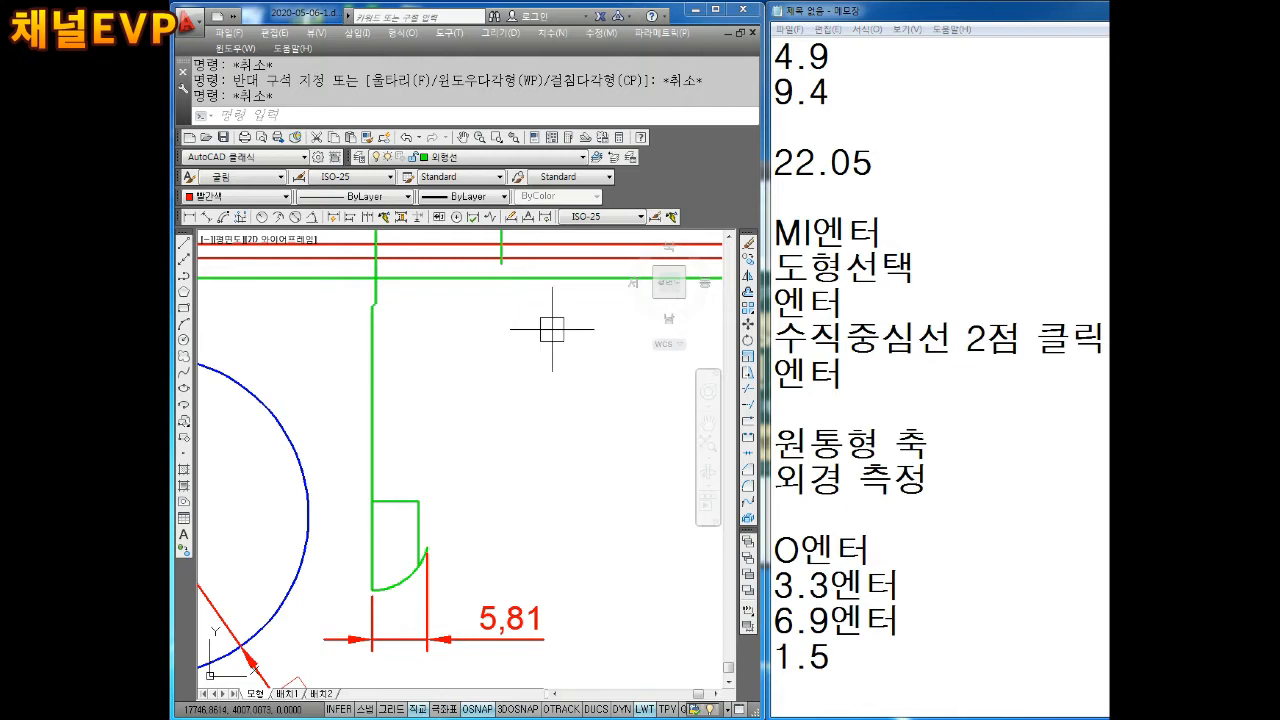
Step: Draw a vertical line upward from the outer end of the foot's arc
scroll(539, 350, down, 4)
mouse_move(535, 361)
middle_down()
mouse_move(524, 407)
mouse_move(506, 408)
middle_up()
scroll(506, 400, up, 2)
scroll(485, 516, up, 4)
text(L)
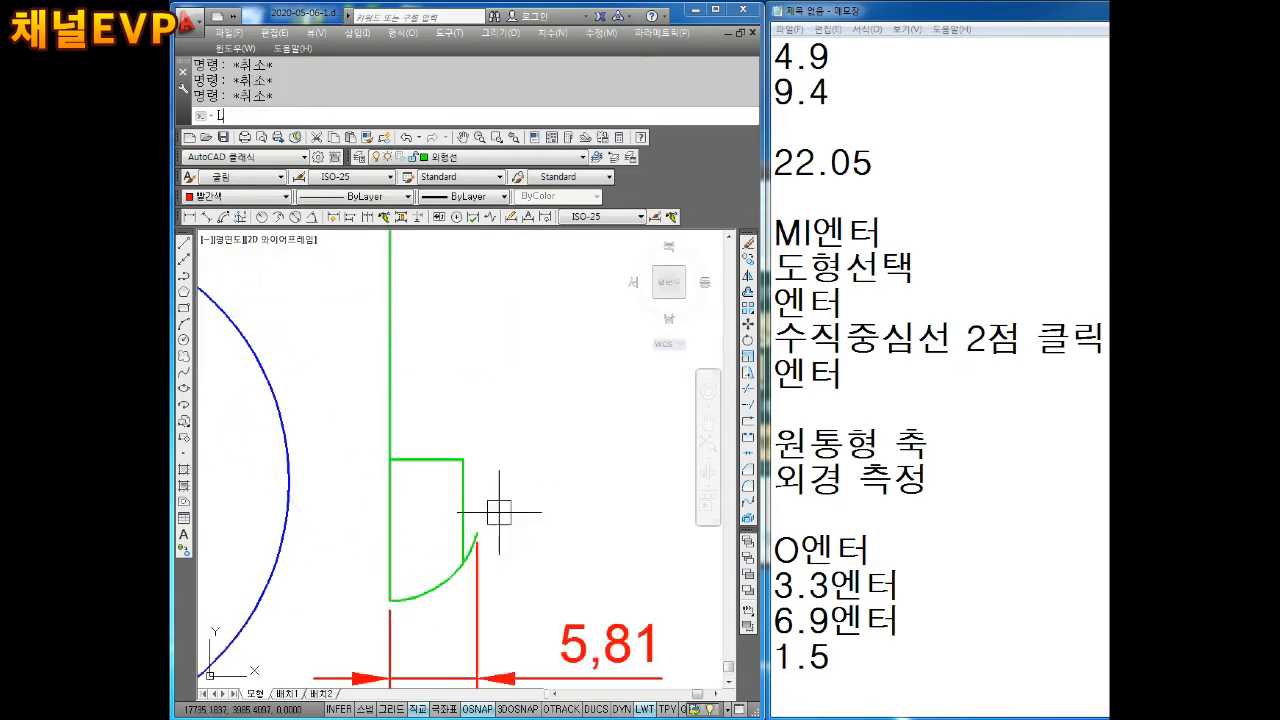
key(Return)
click(476, 531)
scroll(494, 445, down, 4)
click(493, 374)
key(Escape)
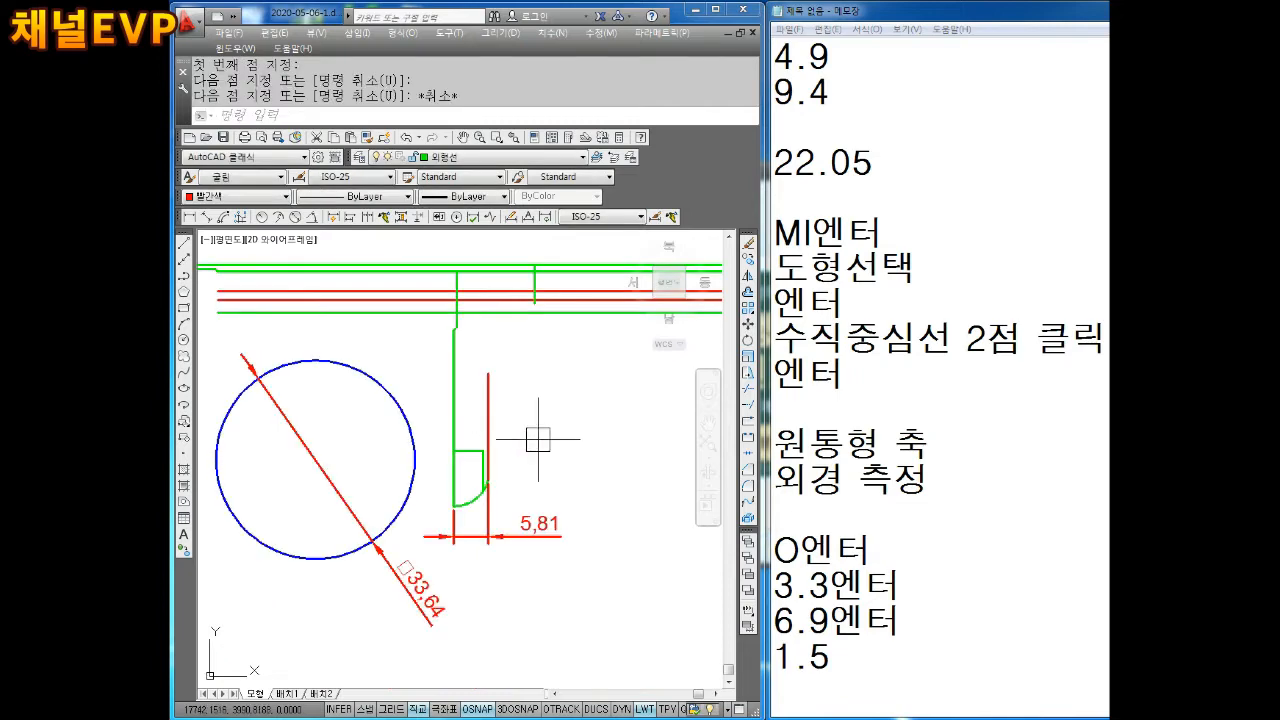
Step: Stretch the upper end of the new vertical line to above the topmost horizontal line
scroll(505, 430, up, 4)
scroll(486, 451, down, 2)
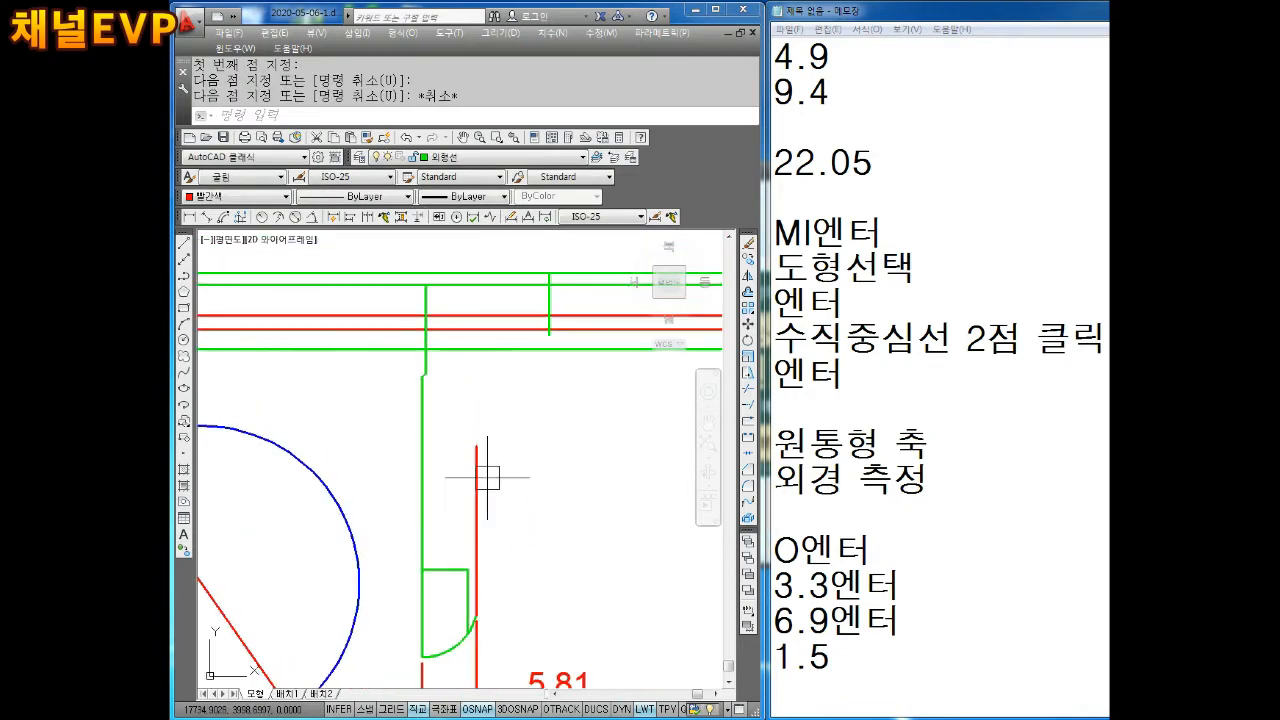
key(Escape)
click(476, 446)
click(476, 446)
click(491, 248)
key(Escape)
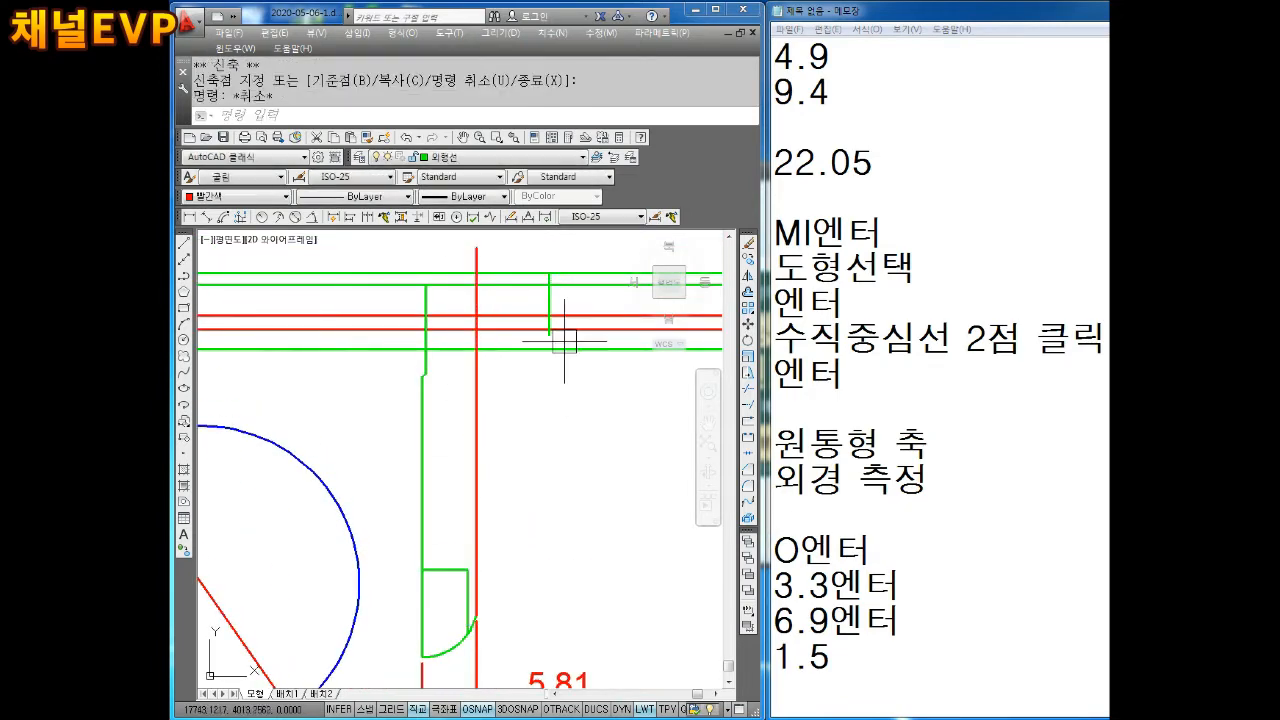
key(Escape)
click(521, 460)
middle_drag(507, 395, 507, 366)
key(Escape)
key(Escape)
click(506, 424)
click(459, 406)
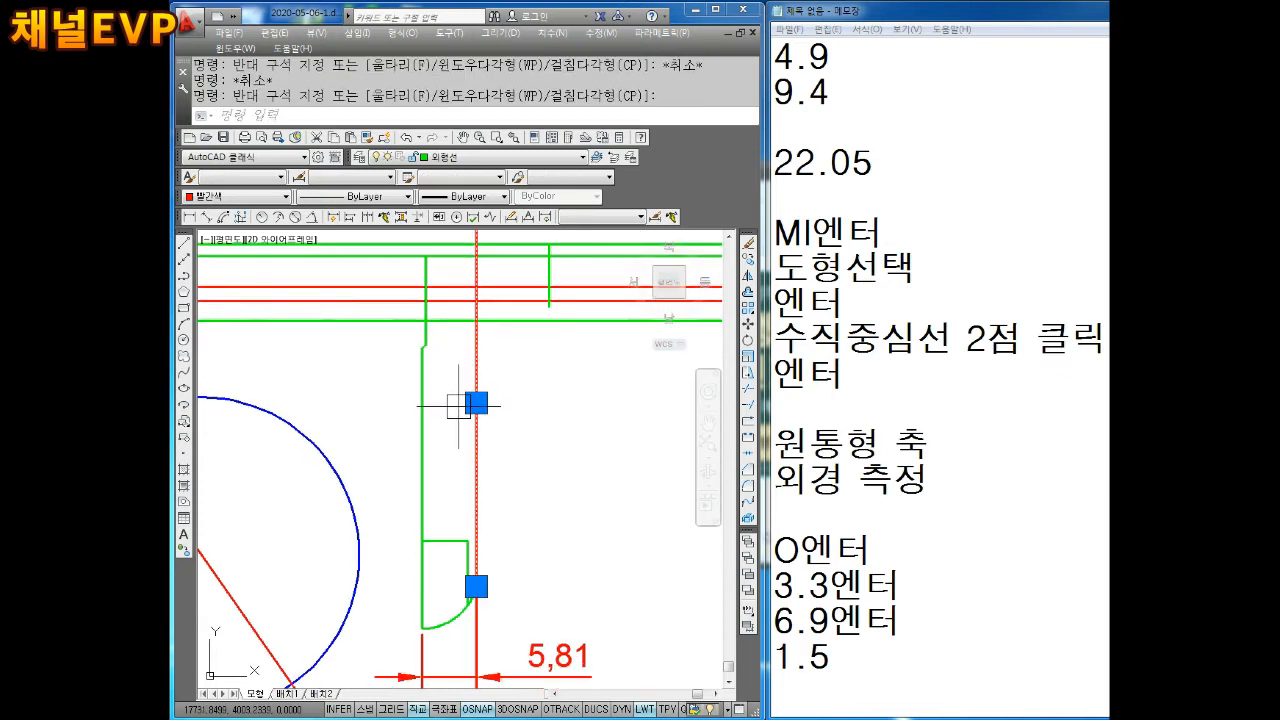
key(Escape)
Step: Add the line "7.95엔터" at the end of the notes in Notepad
click(872, 656)
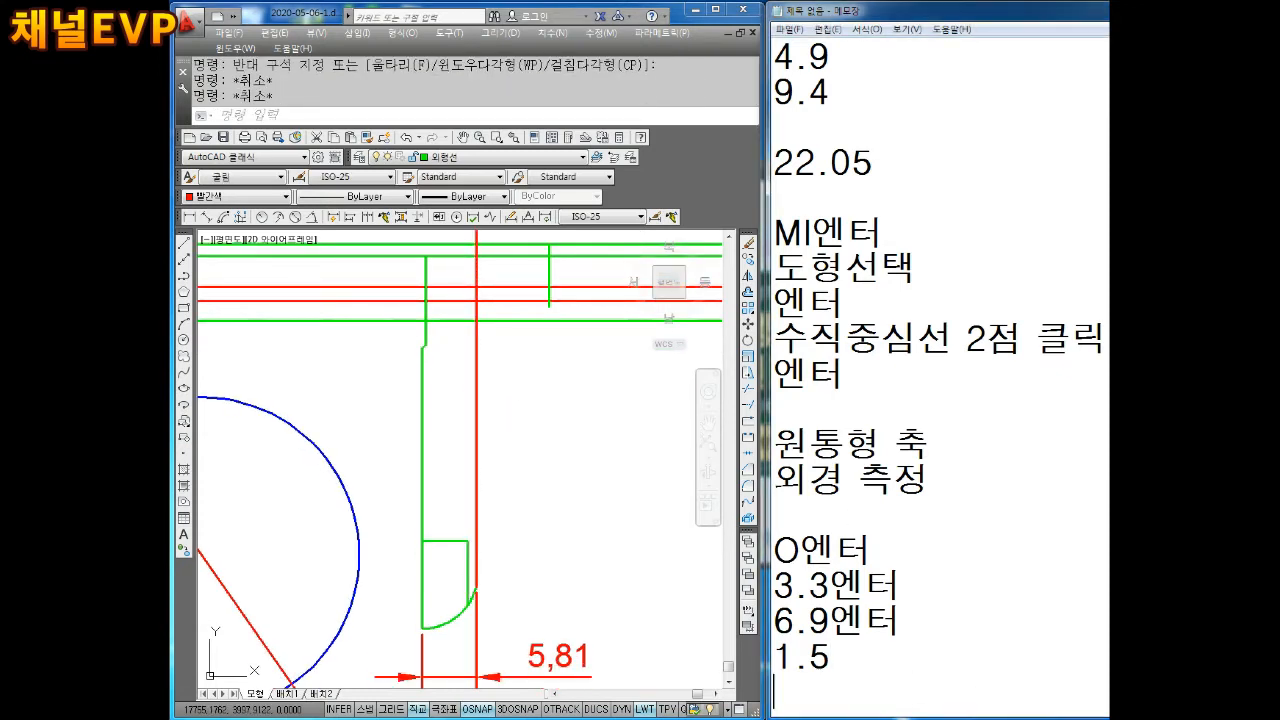
text(7.95)
key(Return)
key(Return)
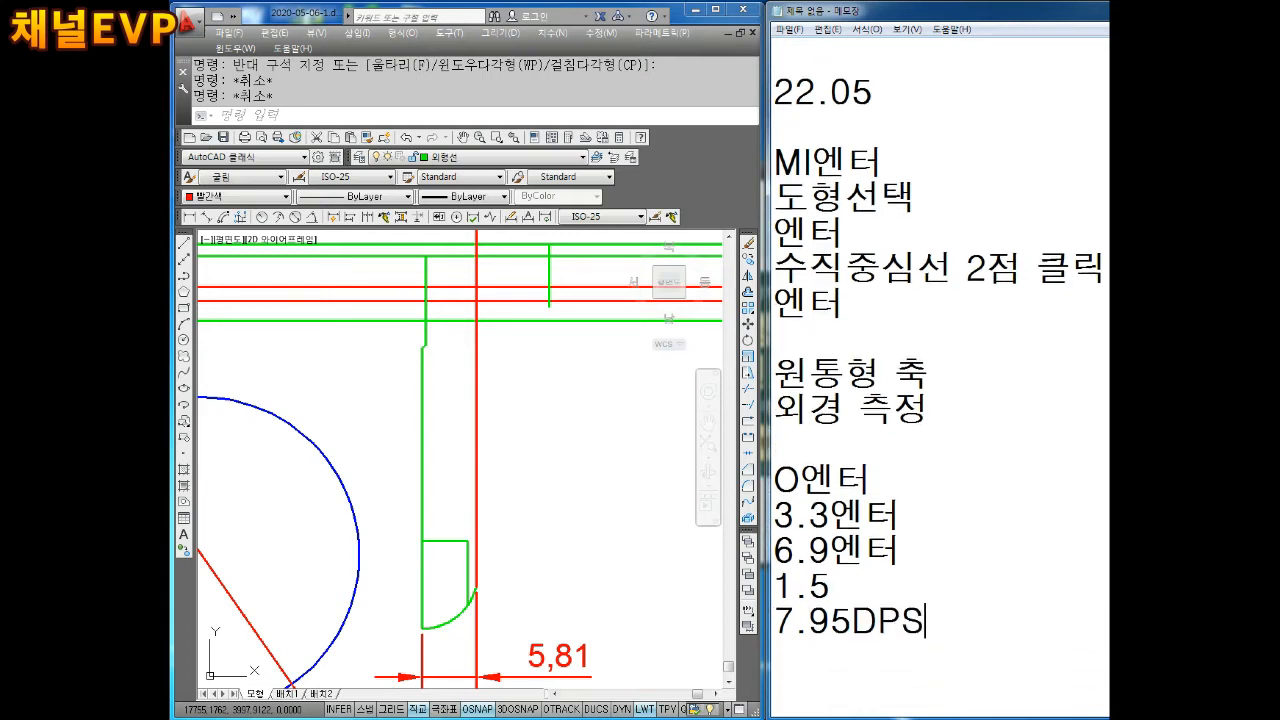
text(엔터)
key(Return)
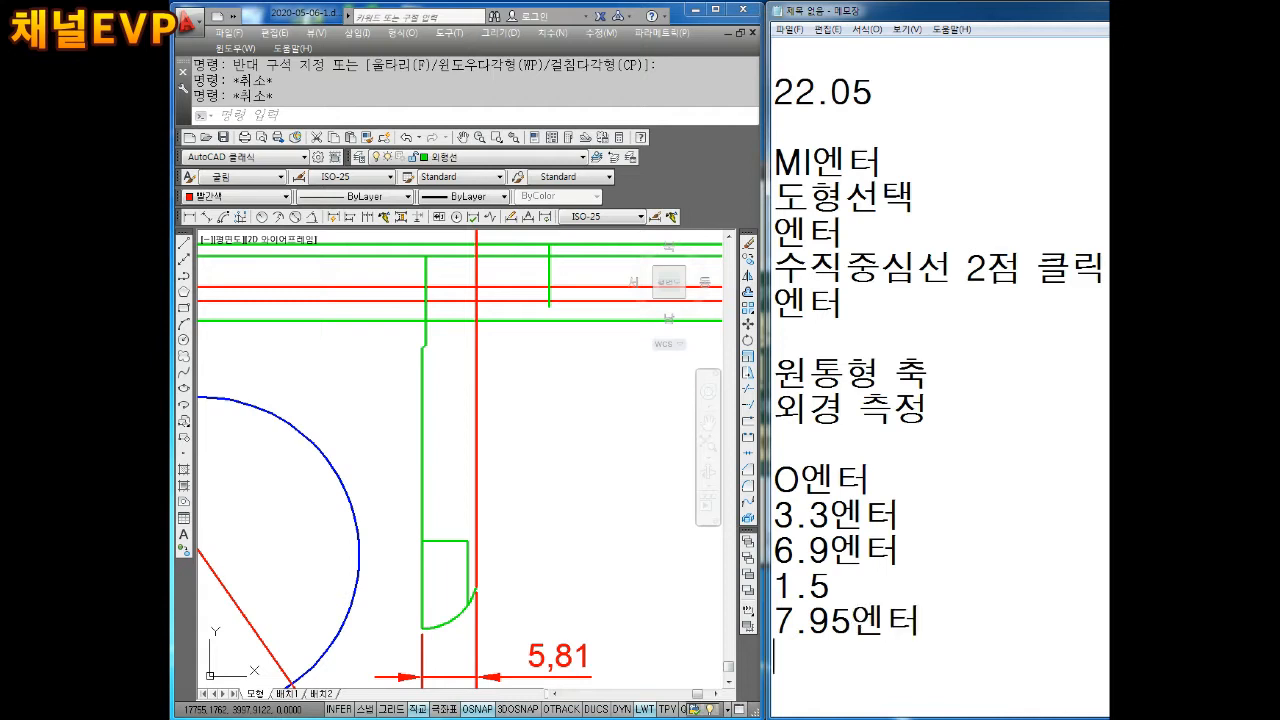
Step: Switch back to AutoCAD and offset the vertical red line by 7.95 to the side away from the circle
click(628, 400)
key(Escape)
text(O)
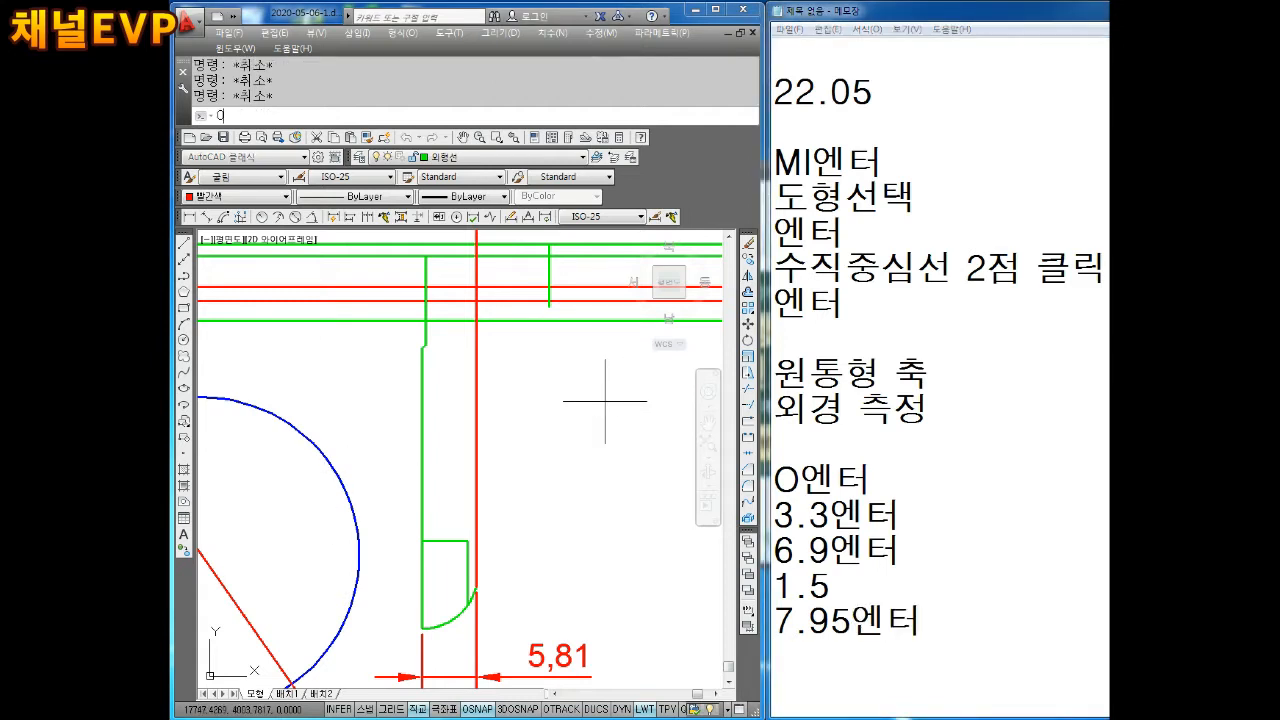
key(Return)
text(7.95)
key(Return)
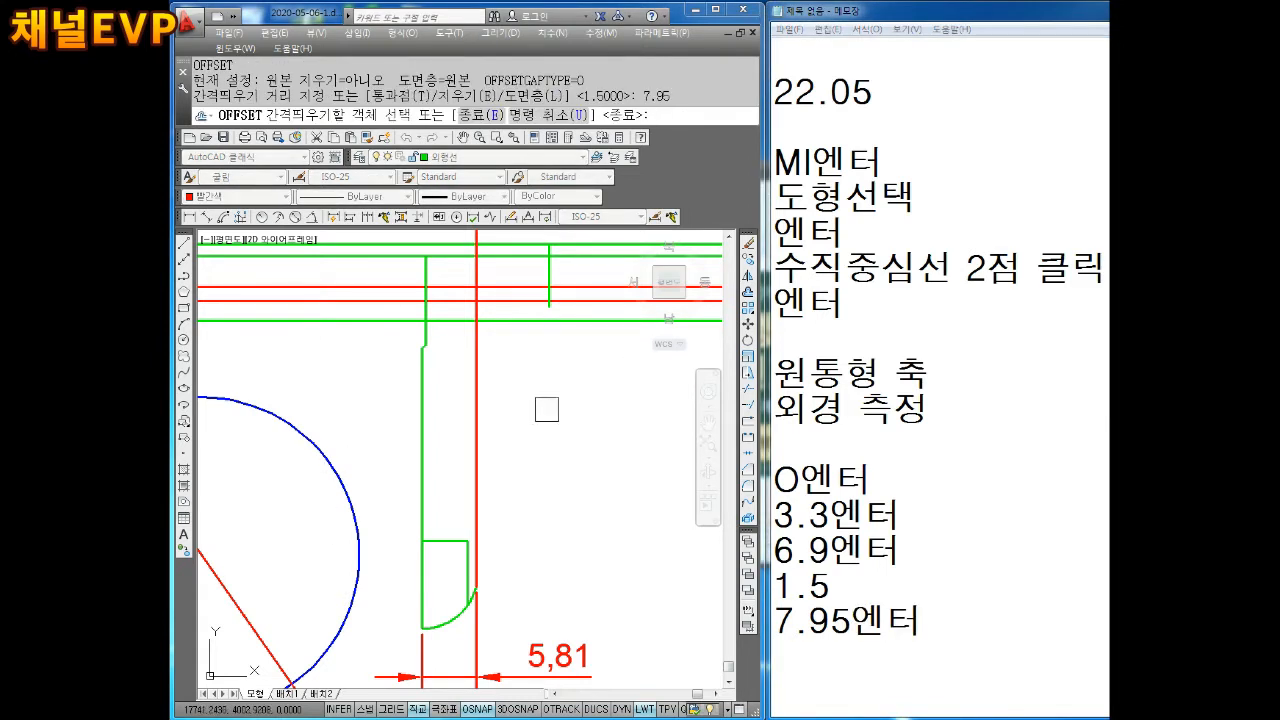
click(474, 389)
click(563, 386)
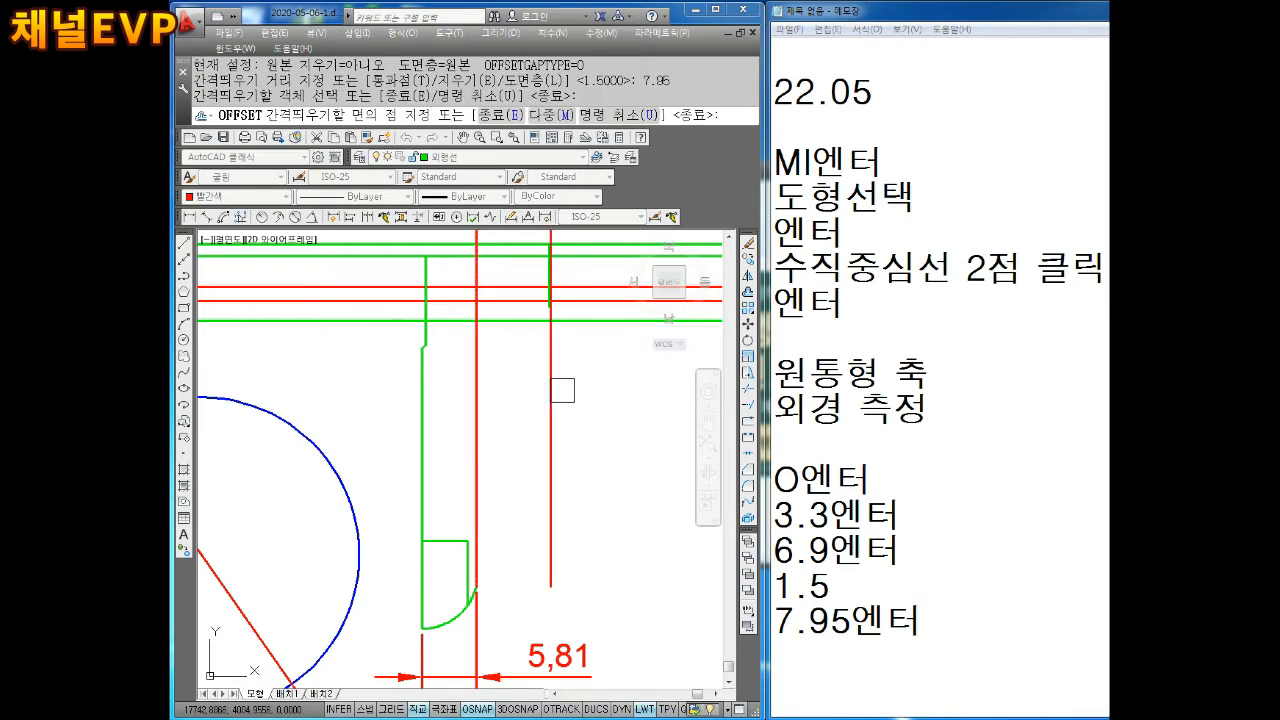
key(Escape)
Step: Delete the short green vertical line beside the new offset line, between the upper horizontal lines
scroll(600, 420, up, 3)
scroll(560, 380, down, 3)
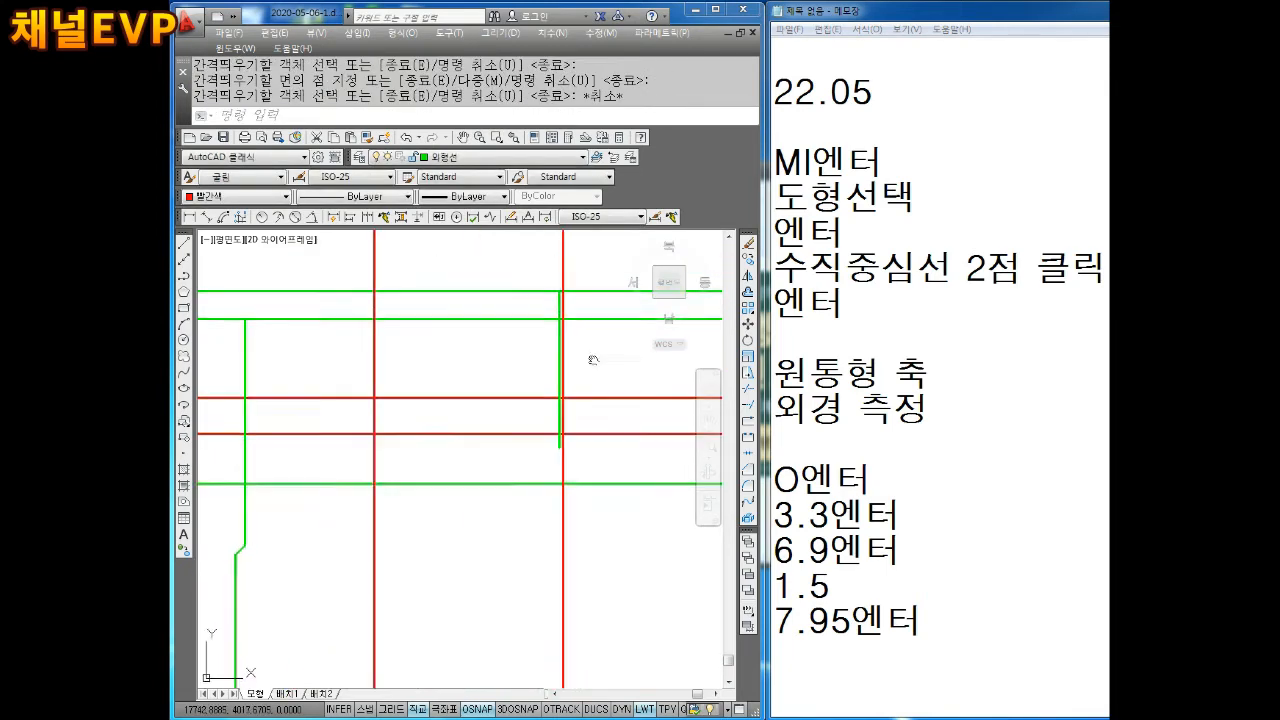
scroll(595, 400, down, 3)
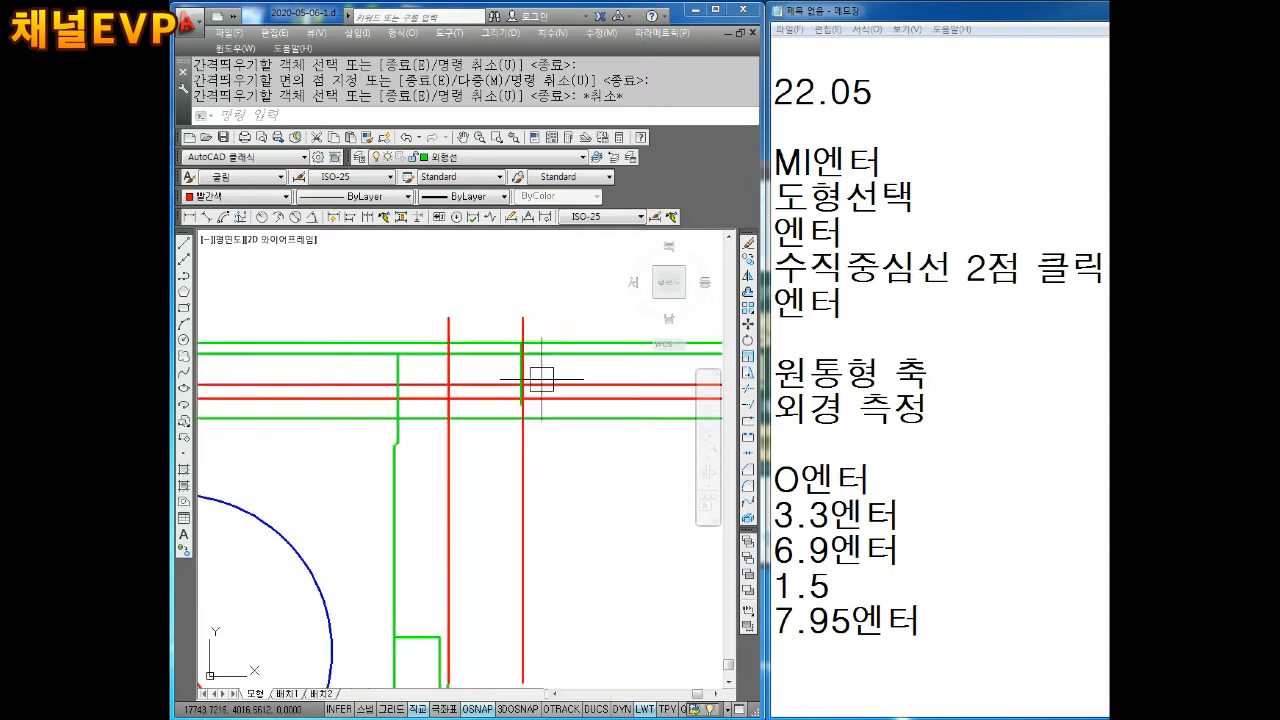
scroll(537, 374, up, 5)
key(Escape)
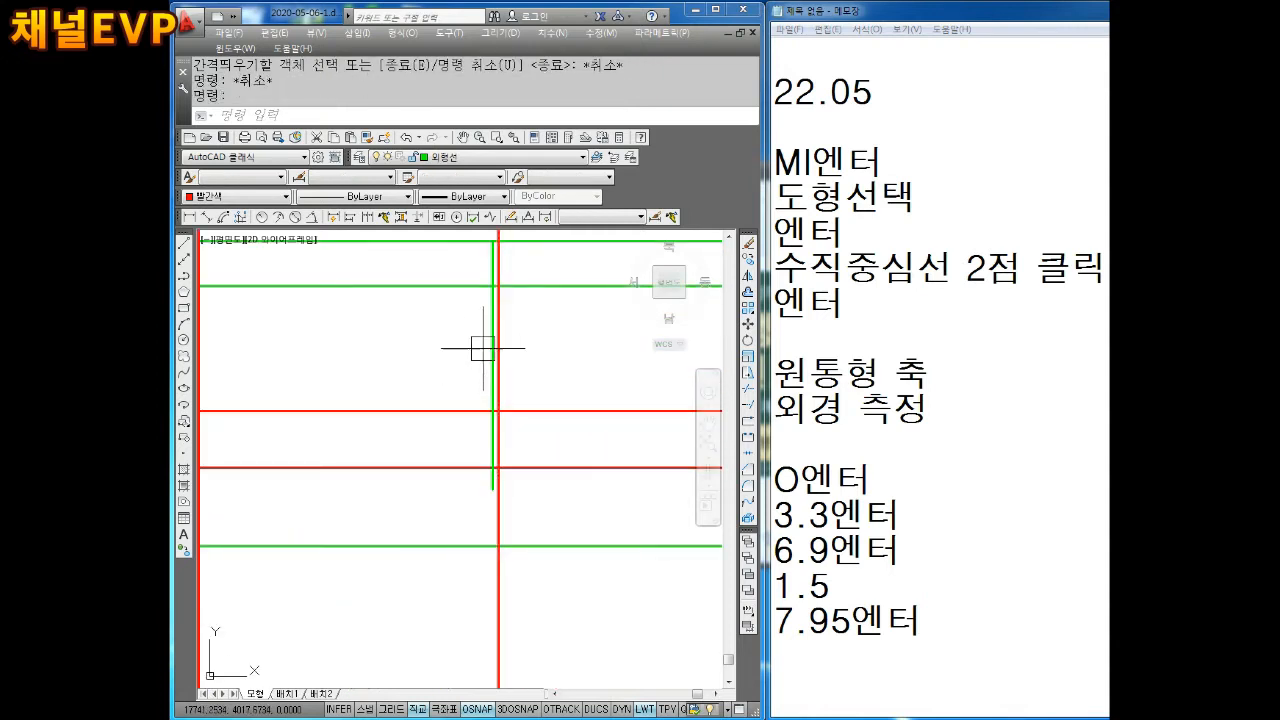
click(491, 350)
key(Escape)
key(Escape)
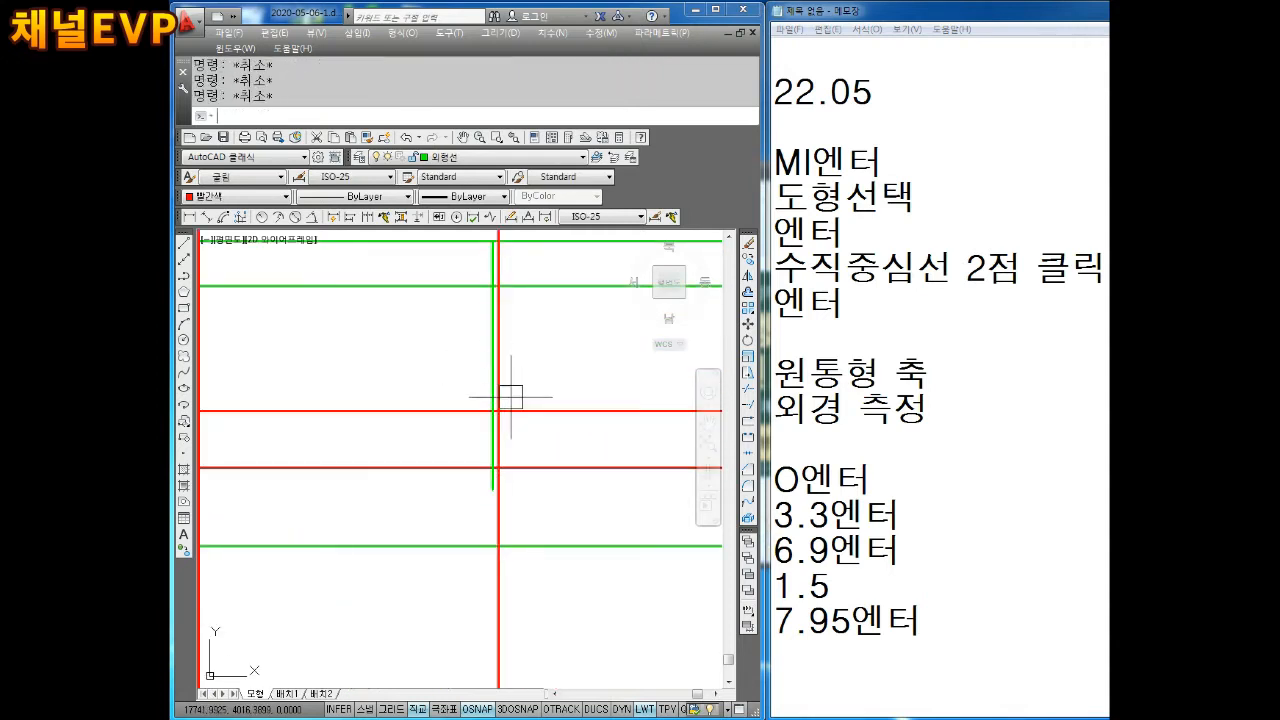
click(492, 333)
key(Escape)
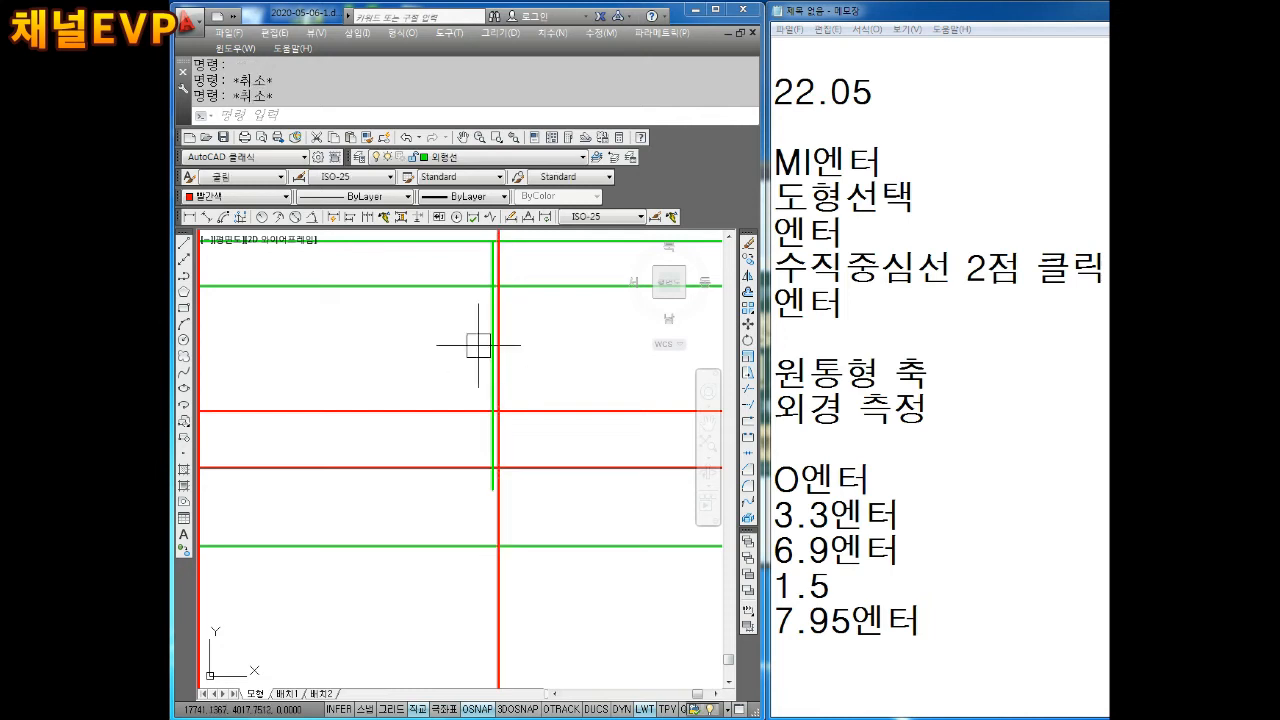
click(486, 353)
key(Delete)
scroll(617, 371, down, 3)
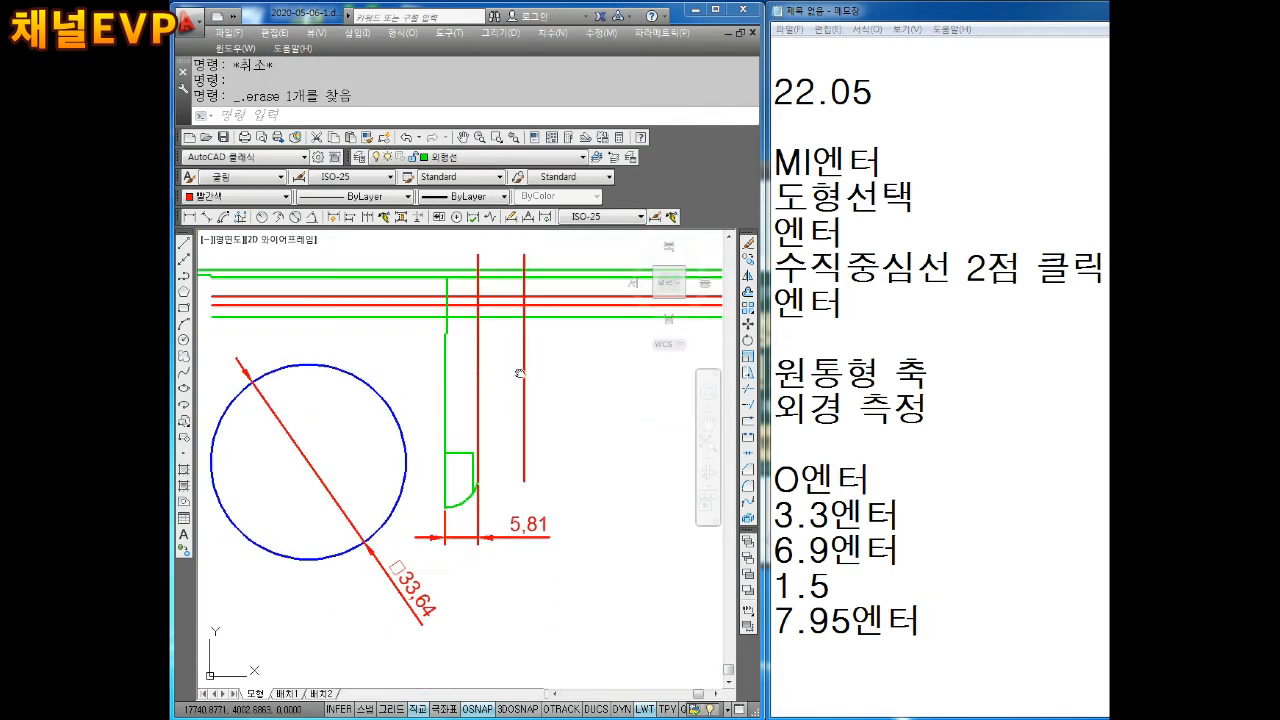
scroll(528, 327, up, 2)
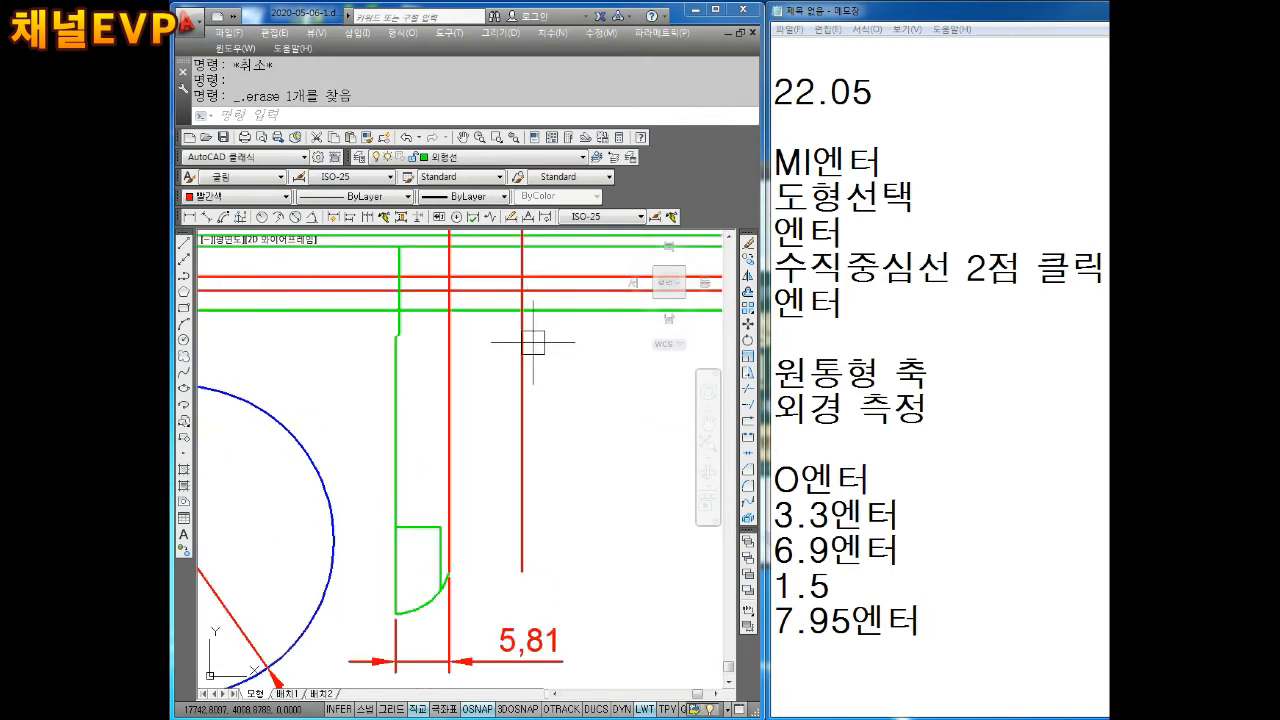
Step: Change the colour of the upper of the two red horizontal lines to ByLayer and clear the selection
middle_drag(541, 333, 453, 390)
click(521, 350)
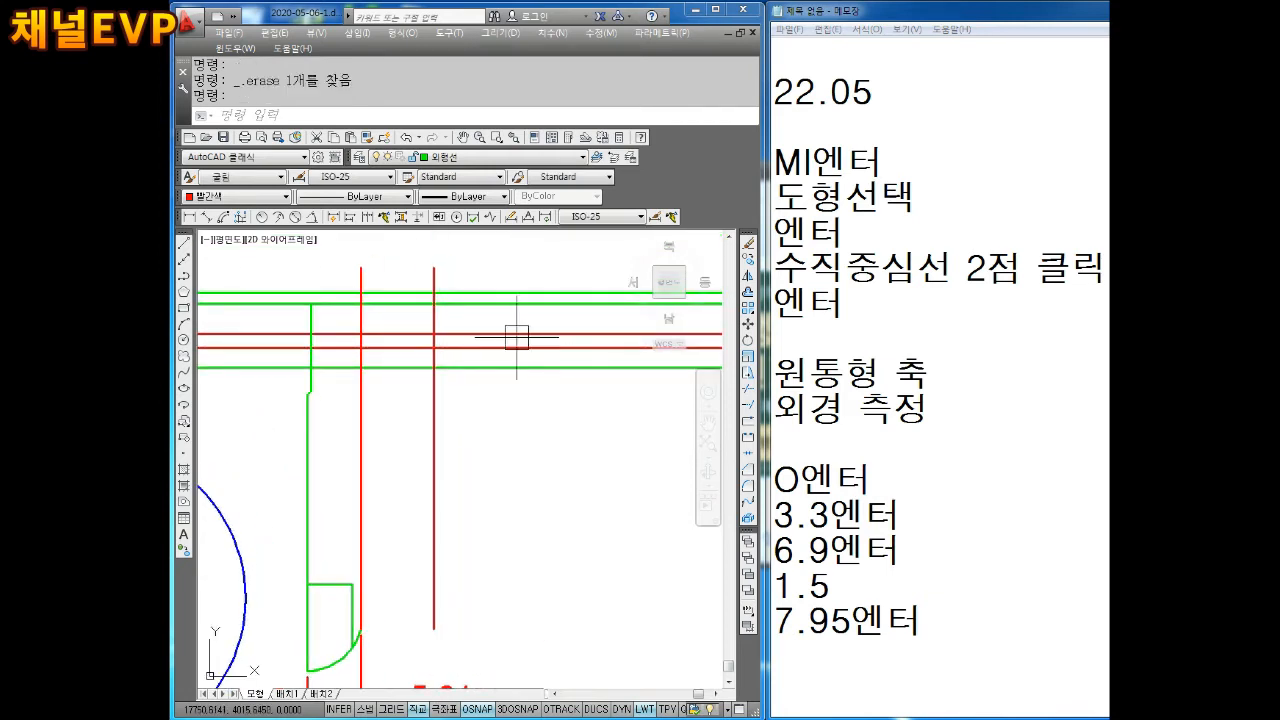
key(Escape)
click(517, 337)
click(231, 198)
click(211, 212)
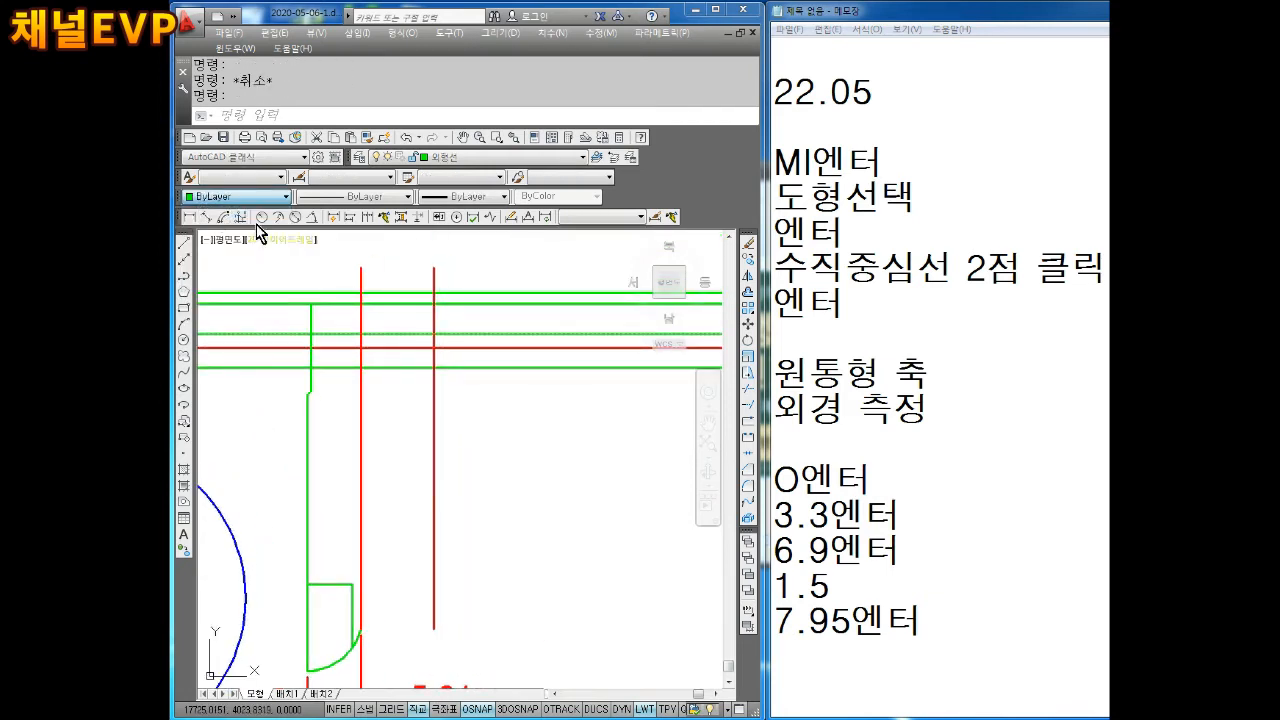
key(Escape)
click(490, 372)
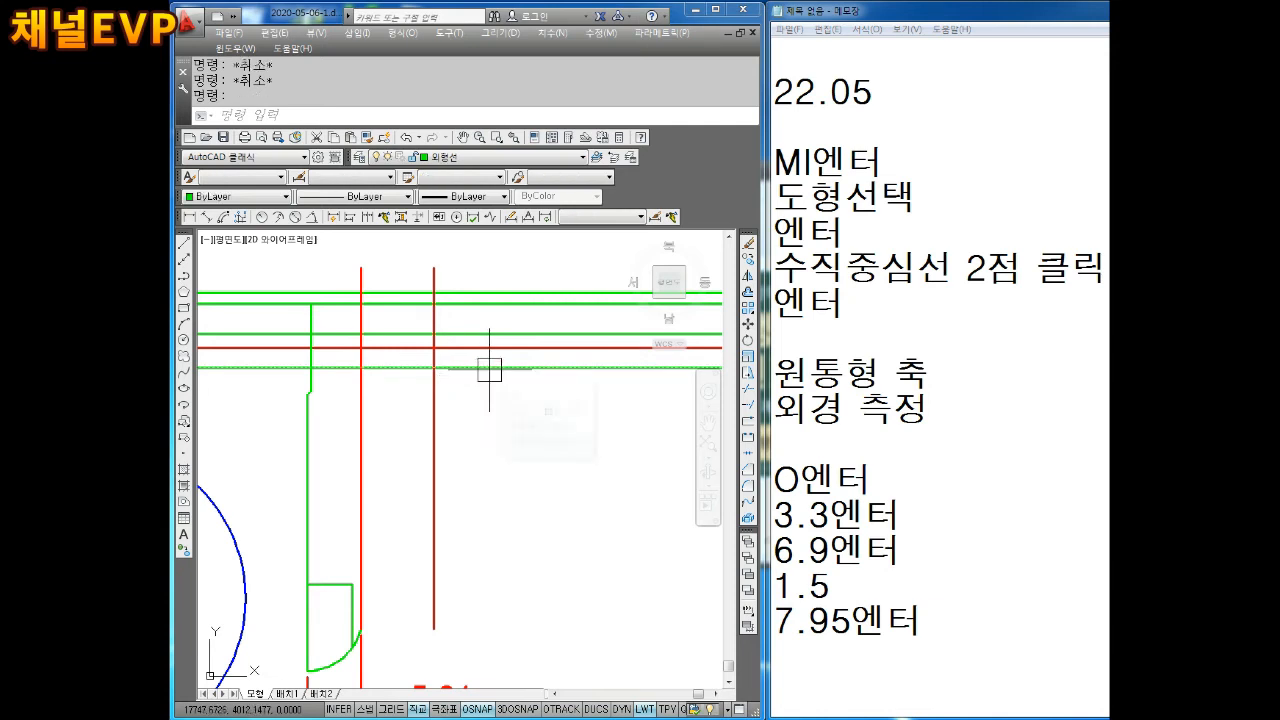
middle_drag(489, 370, 532, 368)
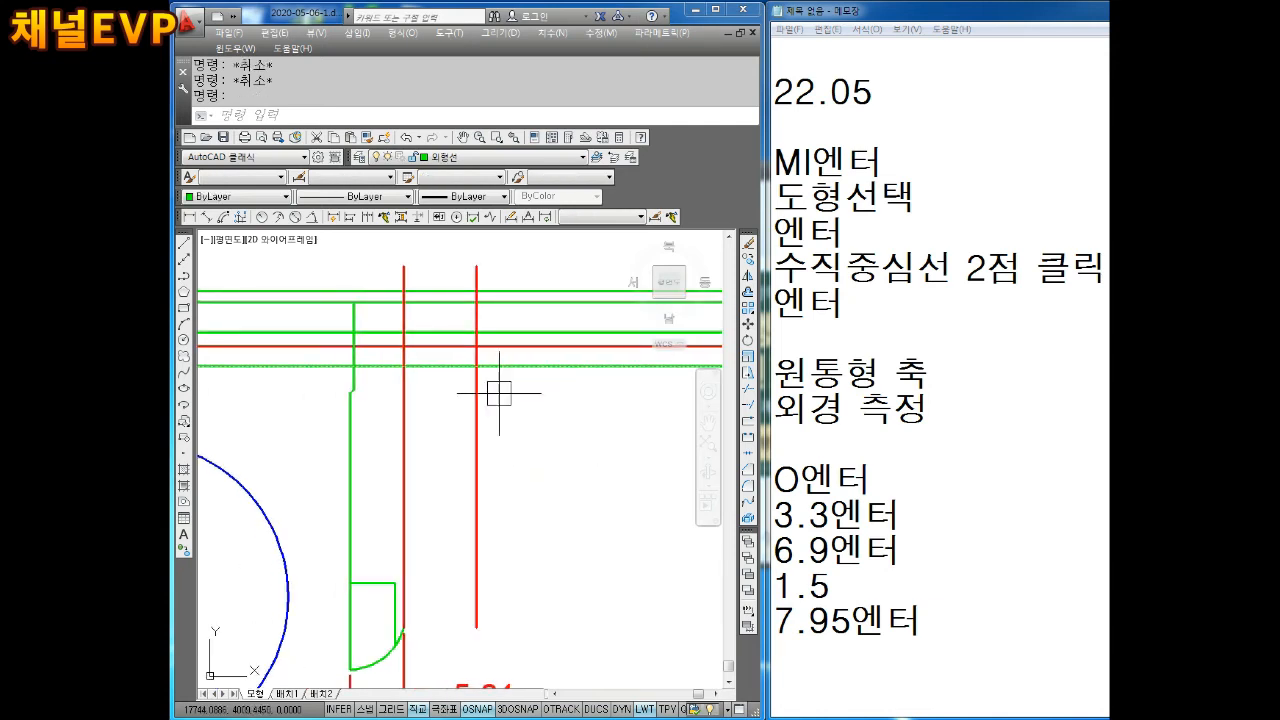
key(Escape)
Step: Add a vertical linear dimension between the recoloured horizontal line and the red horizontal line below it
click(497, 346)
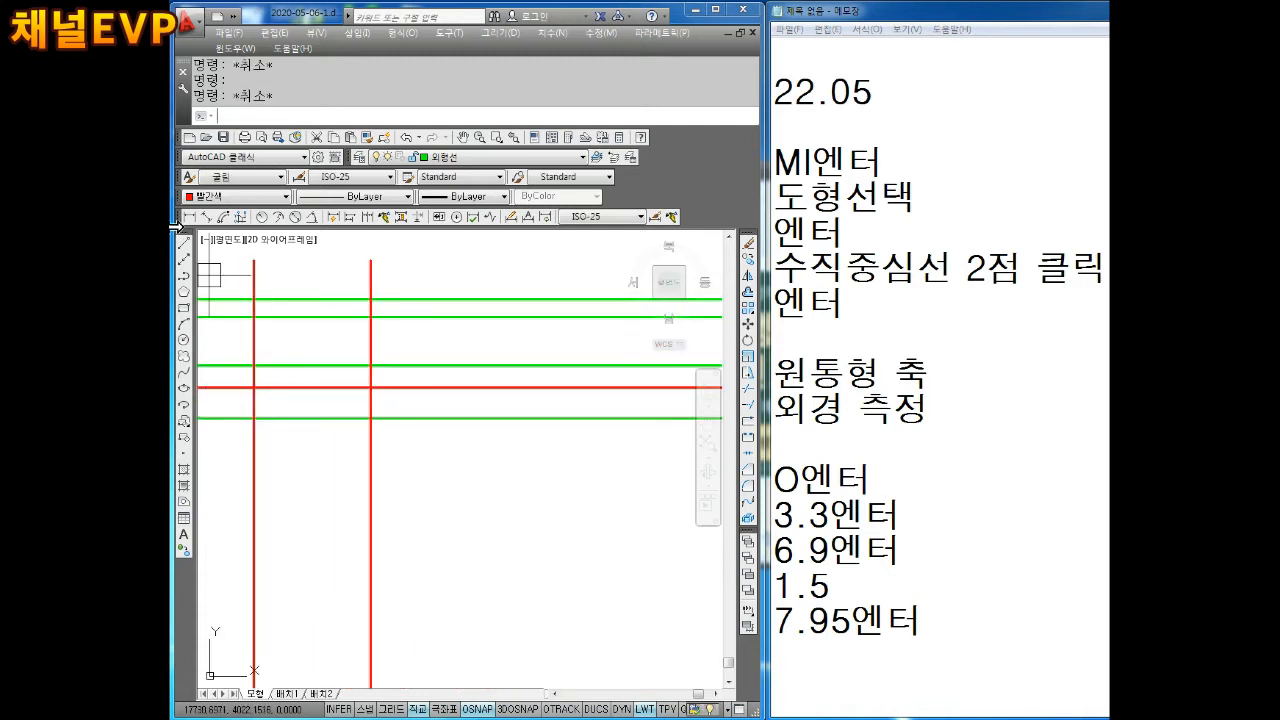
click(189, 219)
click(506, 365)
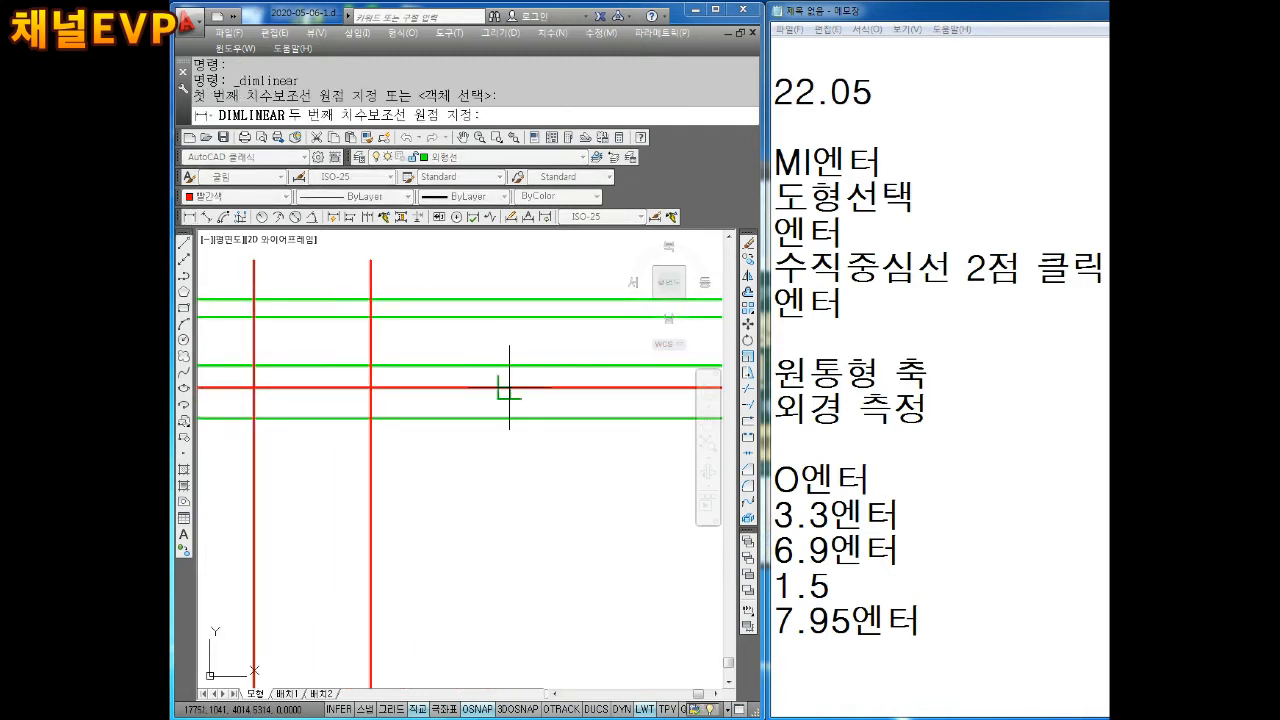
click(506, 386)
click(552, 380)
key(Escape)
key(Escape)
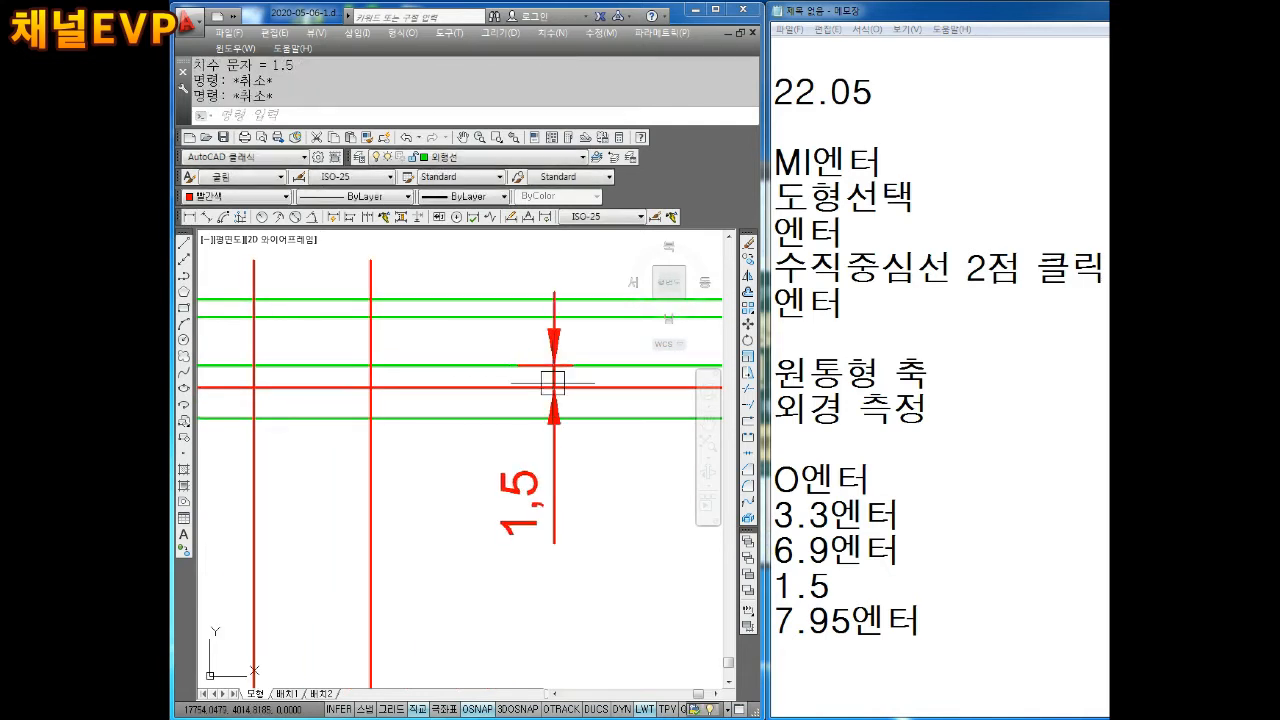
scroll(470, 385, down, 4)
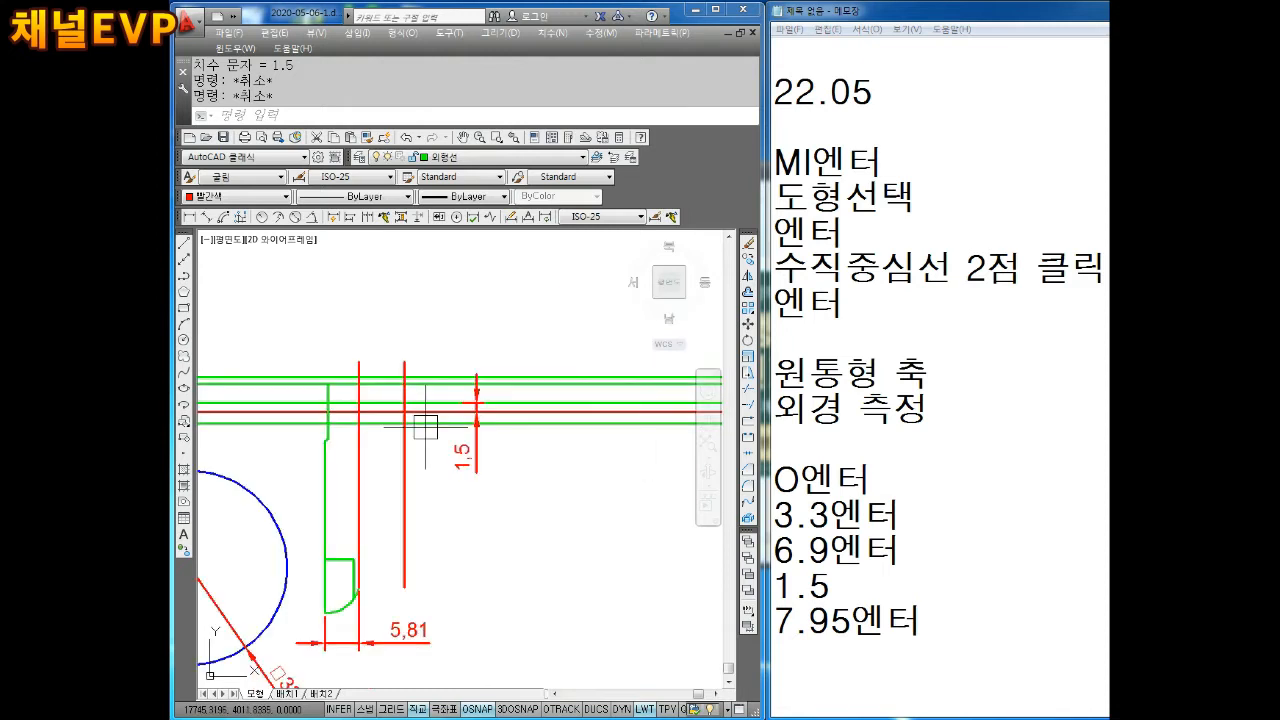
key(Escape)
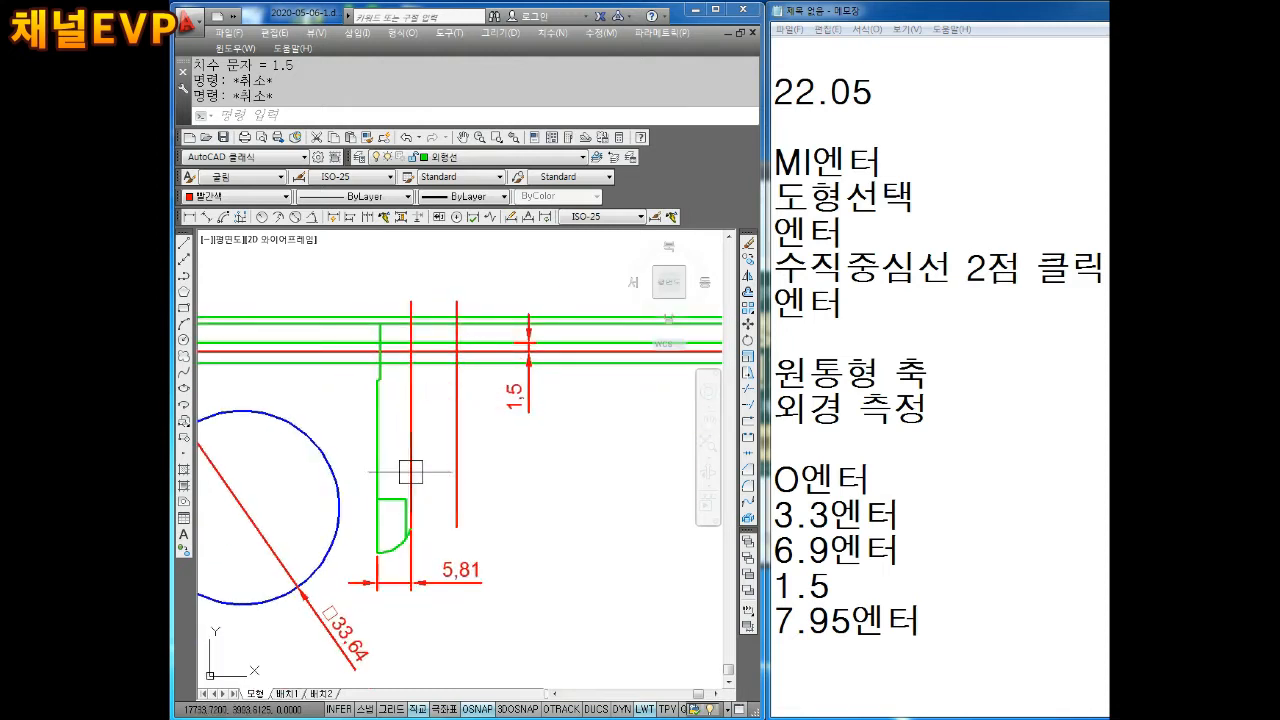
Step: Delete the red vertical line rising from the outer end of the leg's bottom arc
scroll(405, 492, up, 2)
text(l)
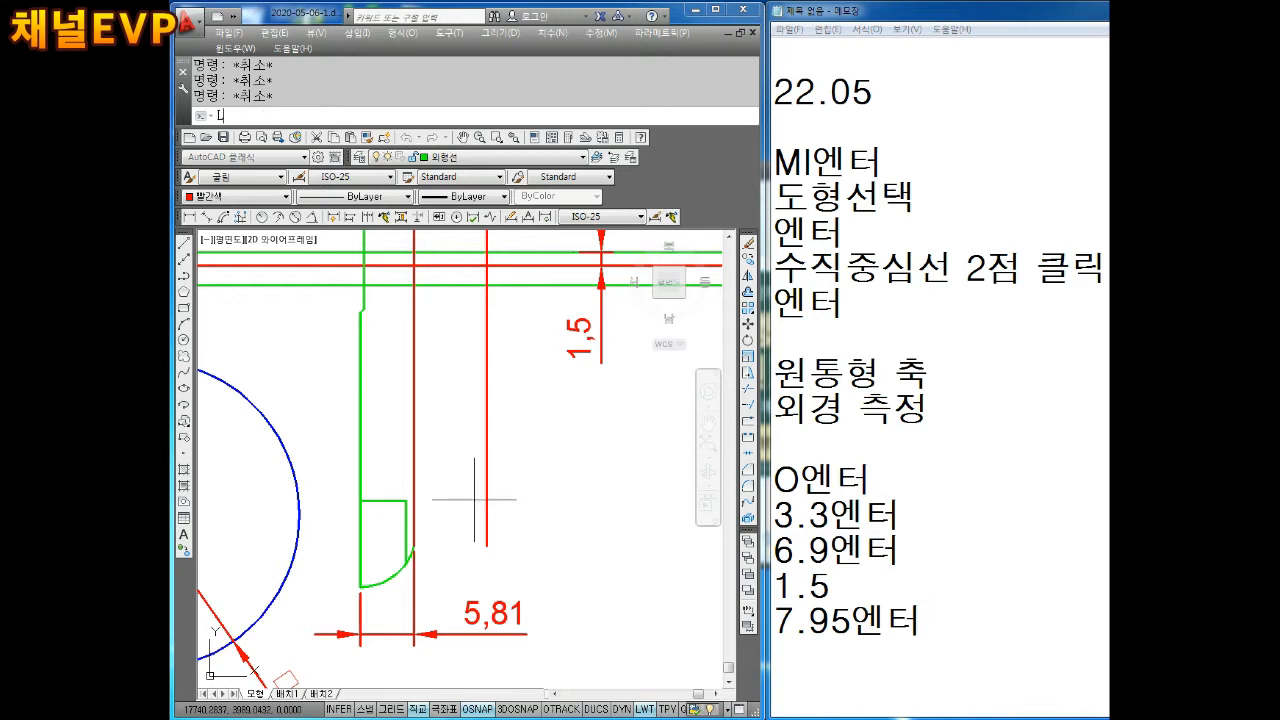
key(Return)
scroll(460, 515, up, 3)
middle_drag(333, 504, 459, 544)
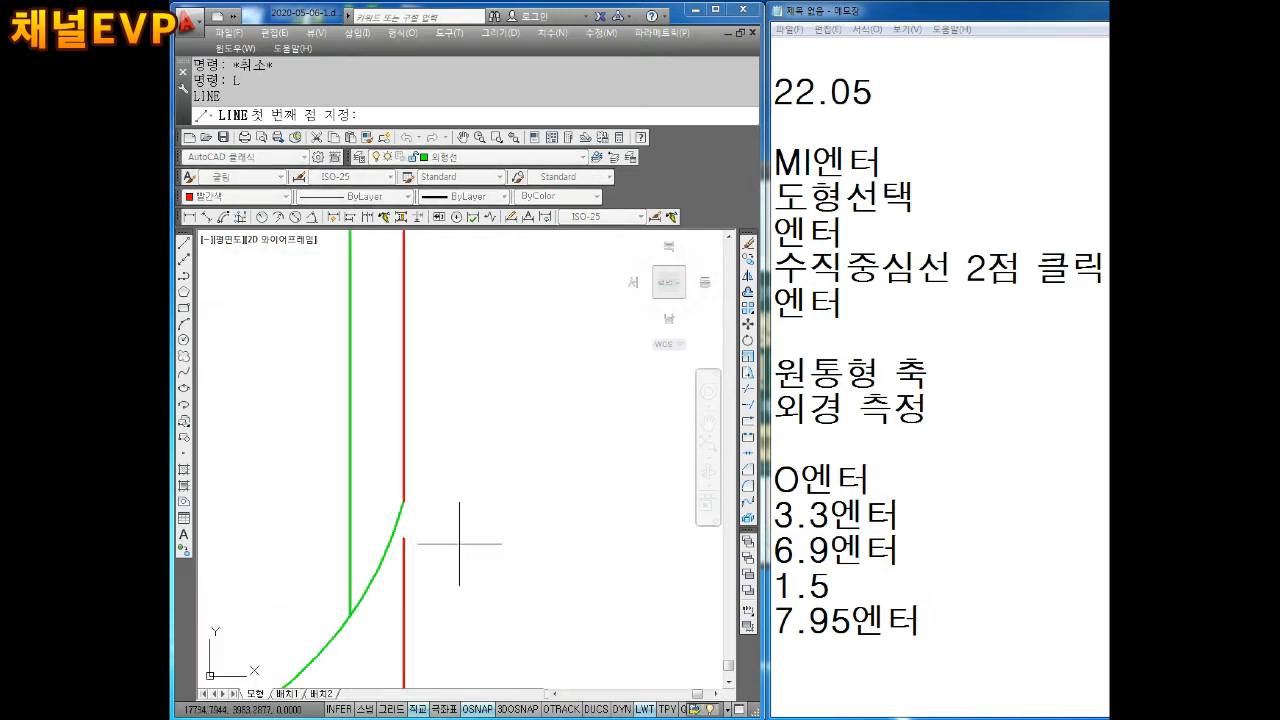
key(Escape)
click(403, 451)
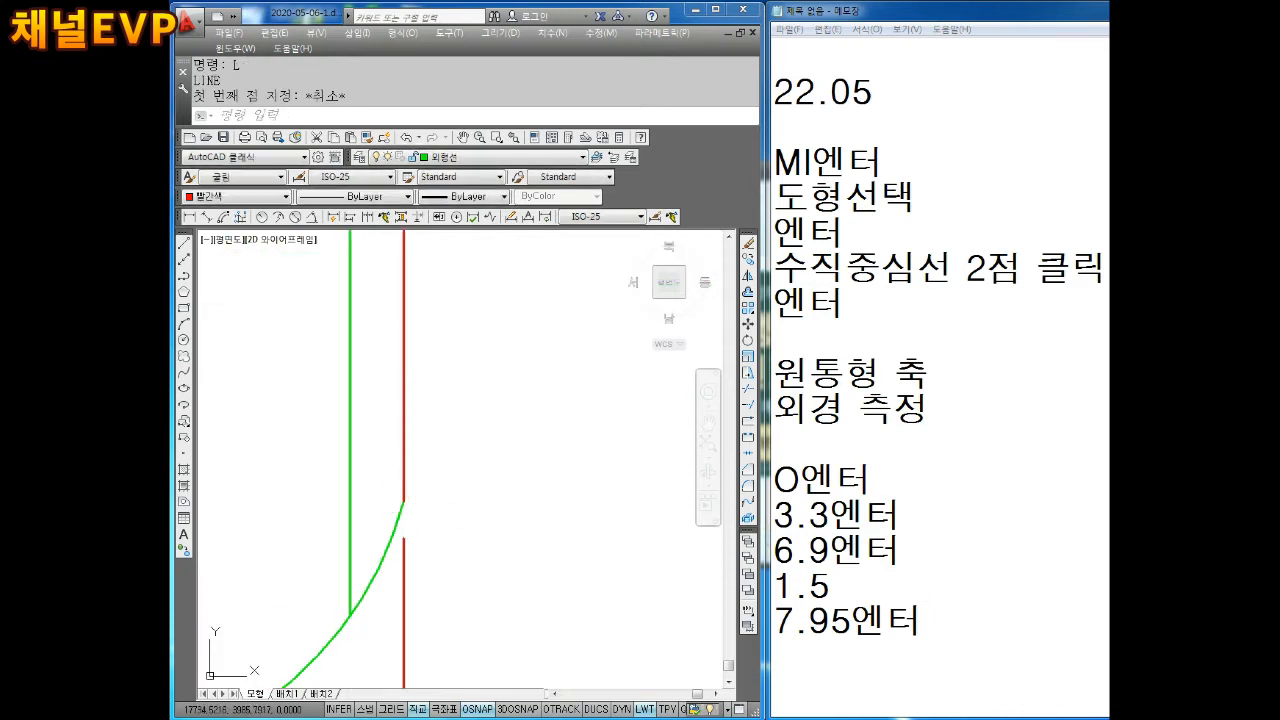
key(Delete)
key(Escape)
Step: With Ortho off, draw a slanted line from the arc's outer end to the intersection of the offset vertical line and the red horizontal line
text(k)
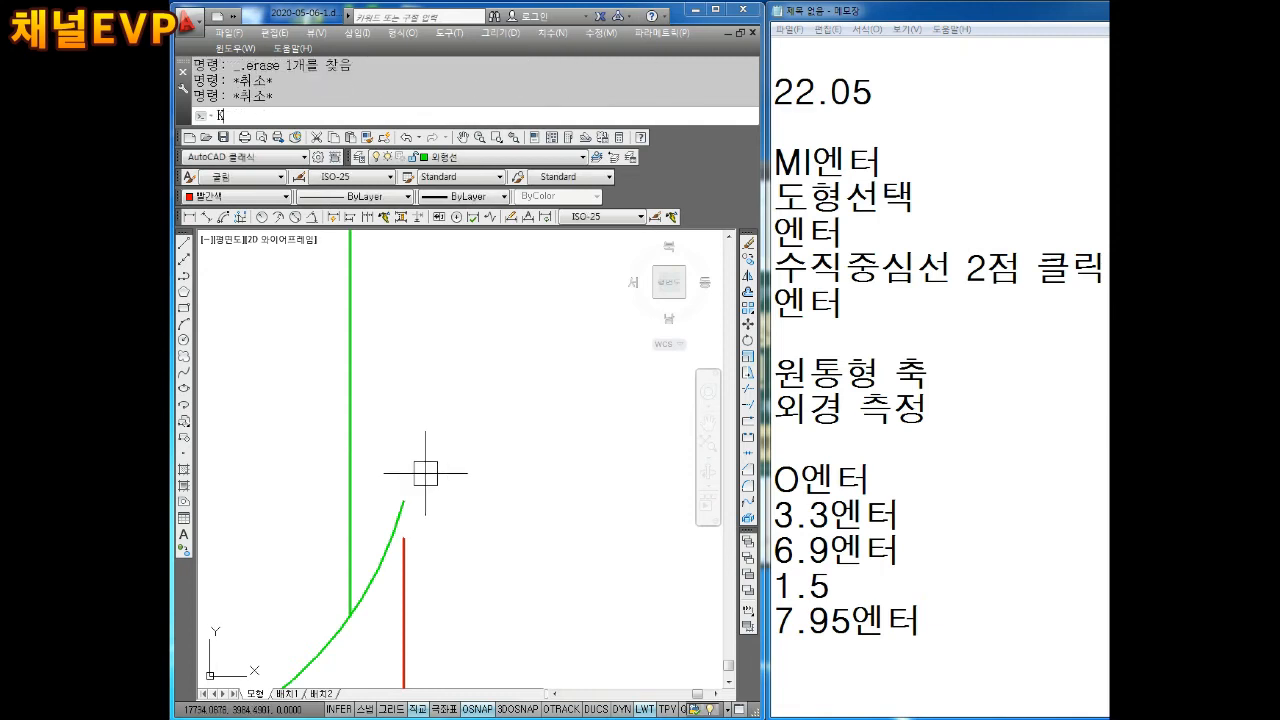
key(Return)
text(l)
key(Return)
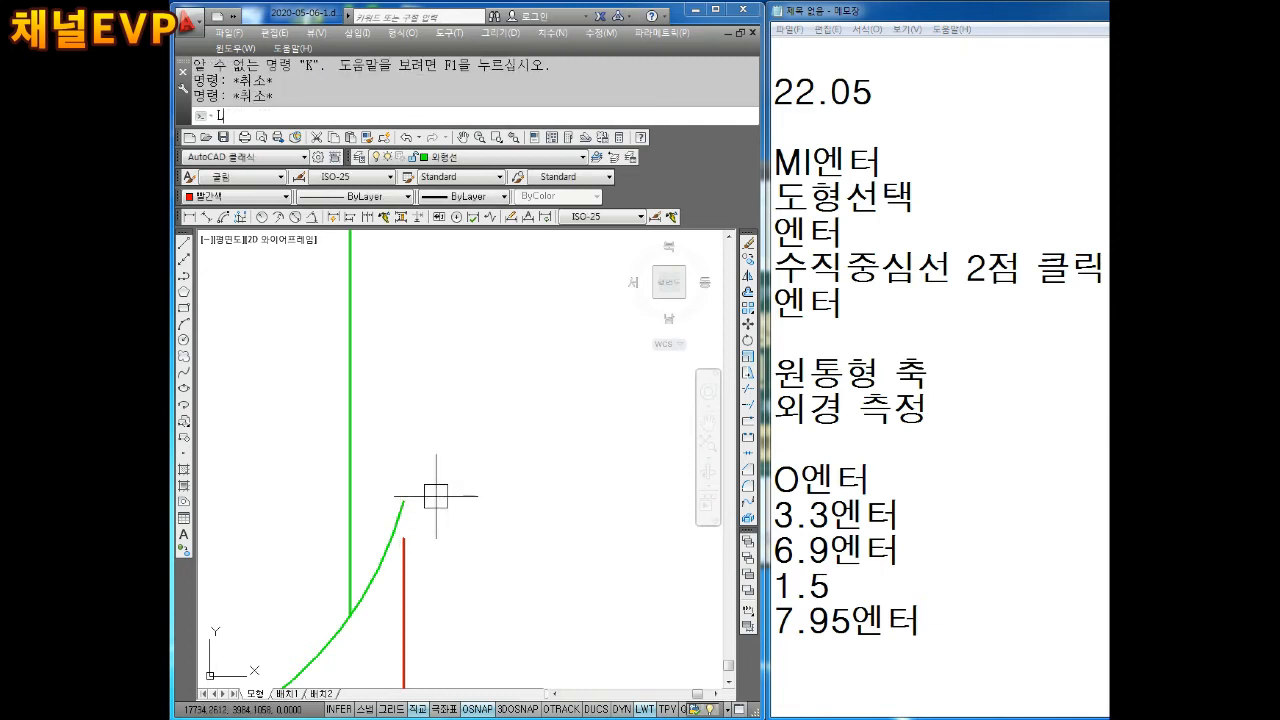
click(414, 490)
scroll(514, 286, down, 3)
scroll(508, 300, up, 6)
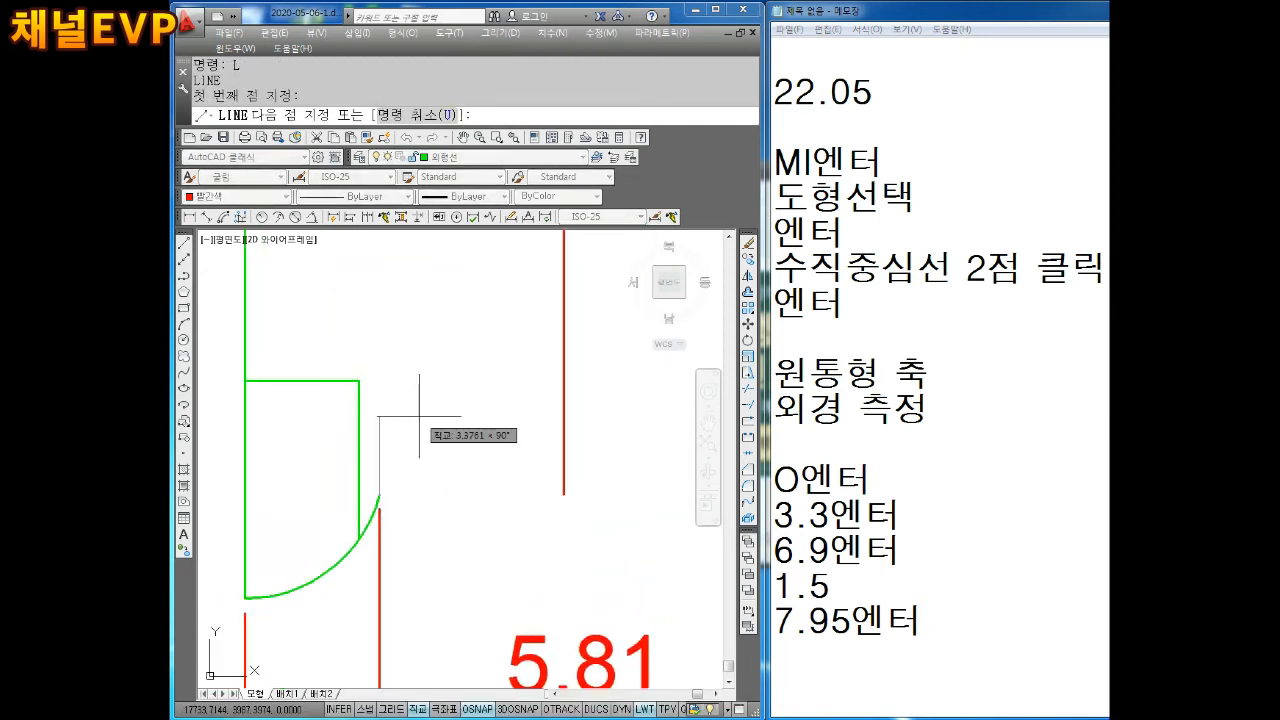
scroll(537, 349, up, 5)
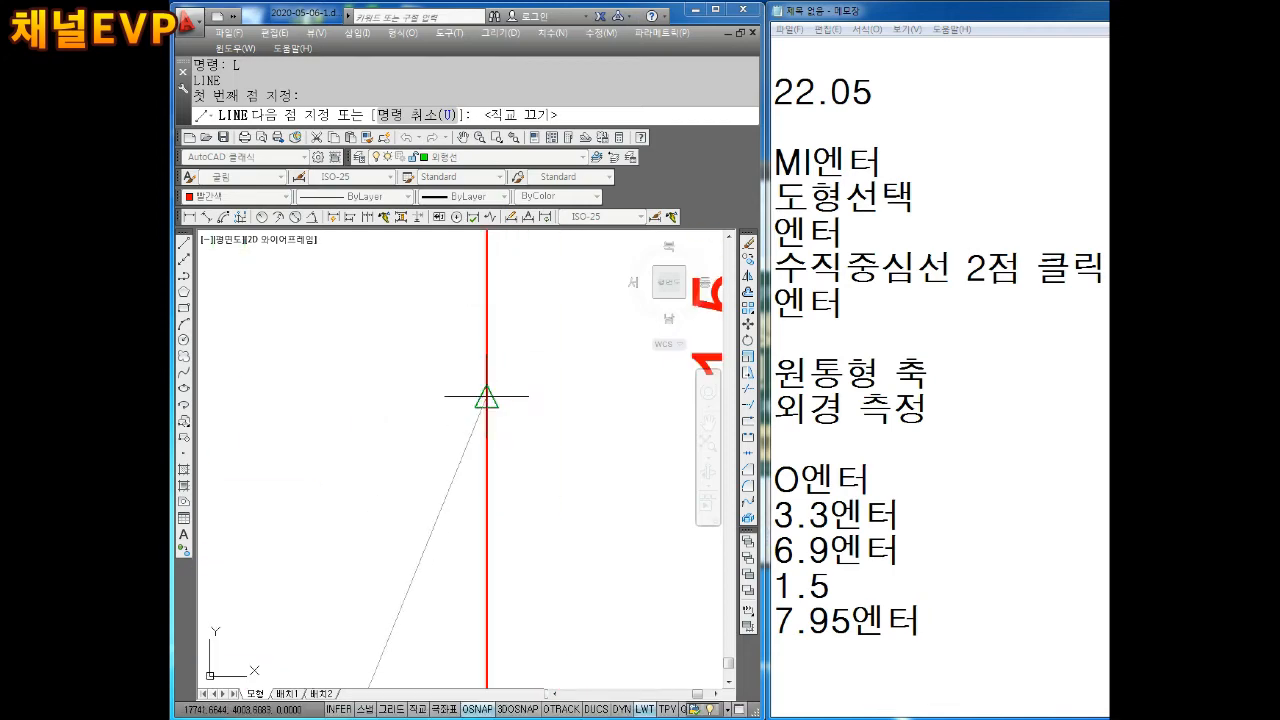
click(537, 349)
key(Escape)
scroll(548, 357, down, 4)
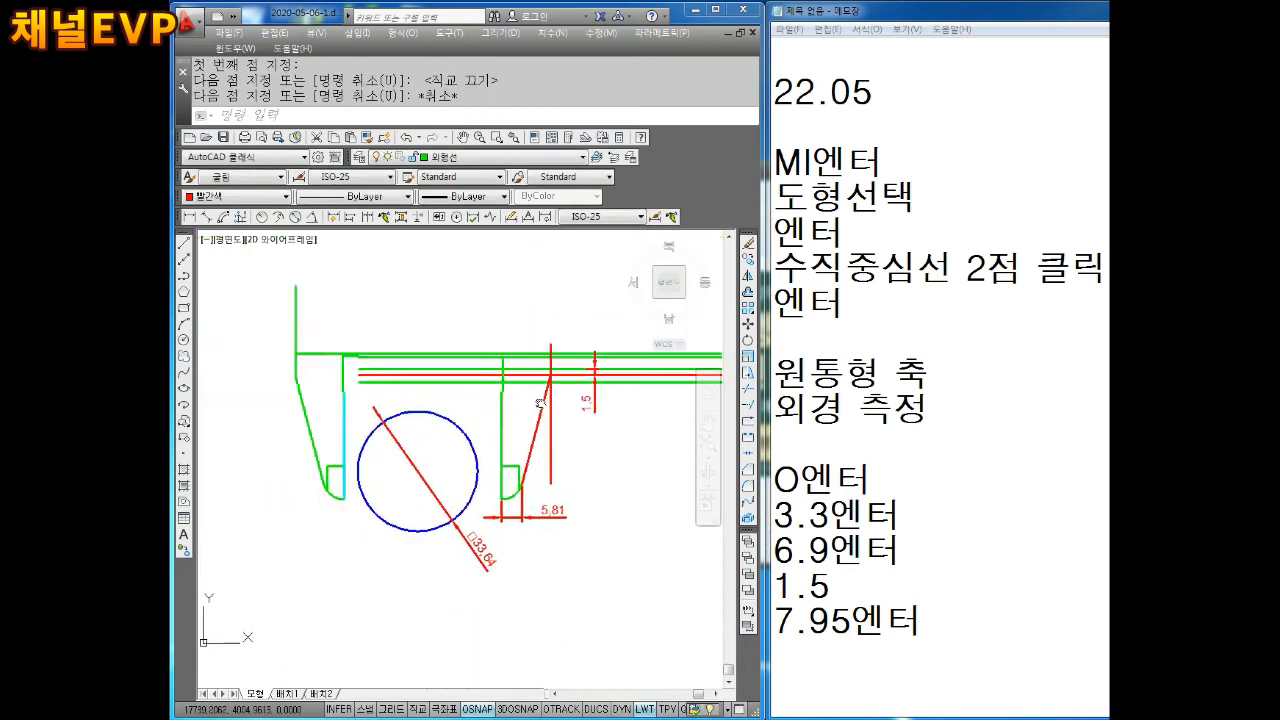
scroll(520, 420, up, 8)
scroll(503, 548, up, 3)
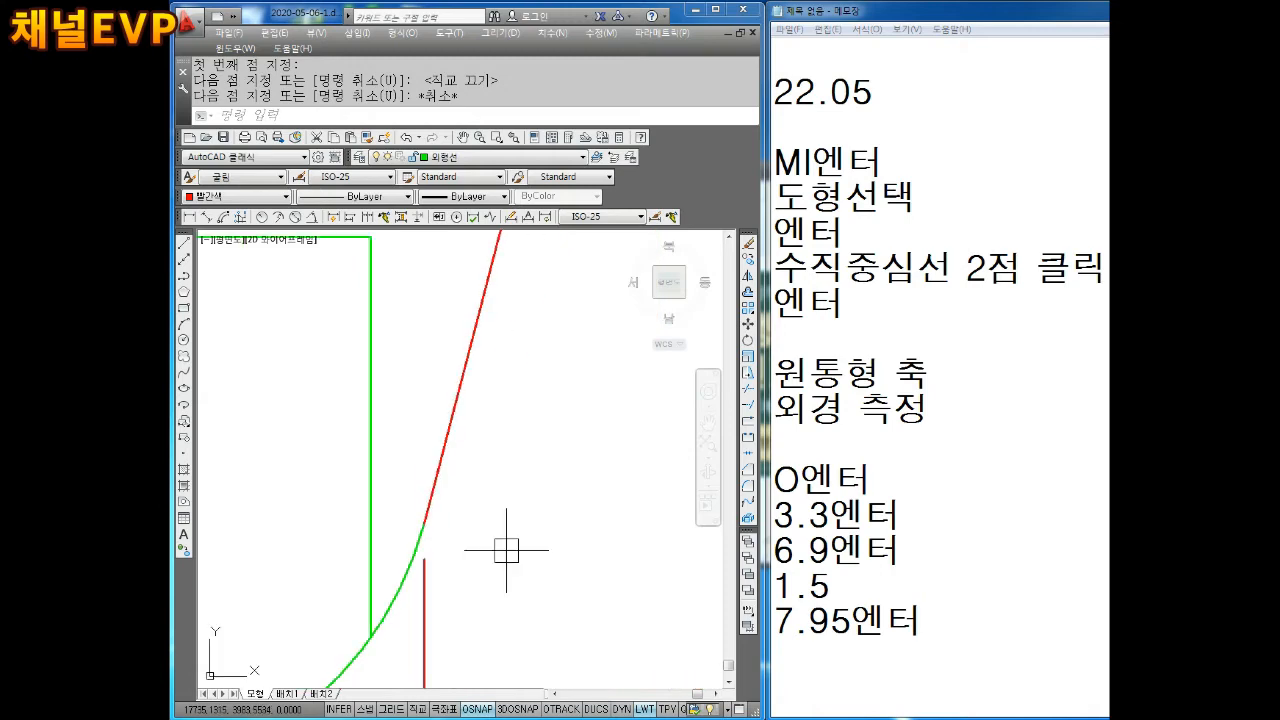
scroll(500, 506, down, 8)
scroll(506, 481, up, 3)
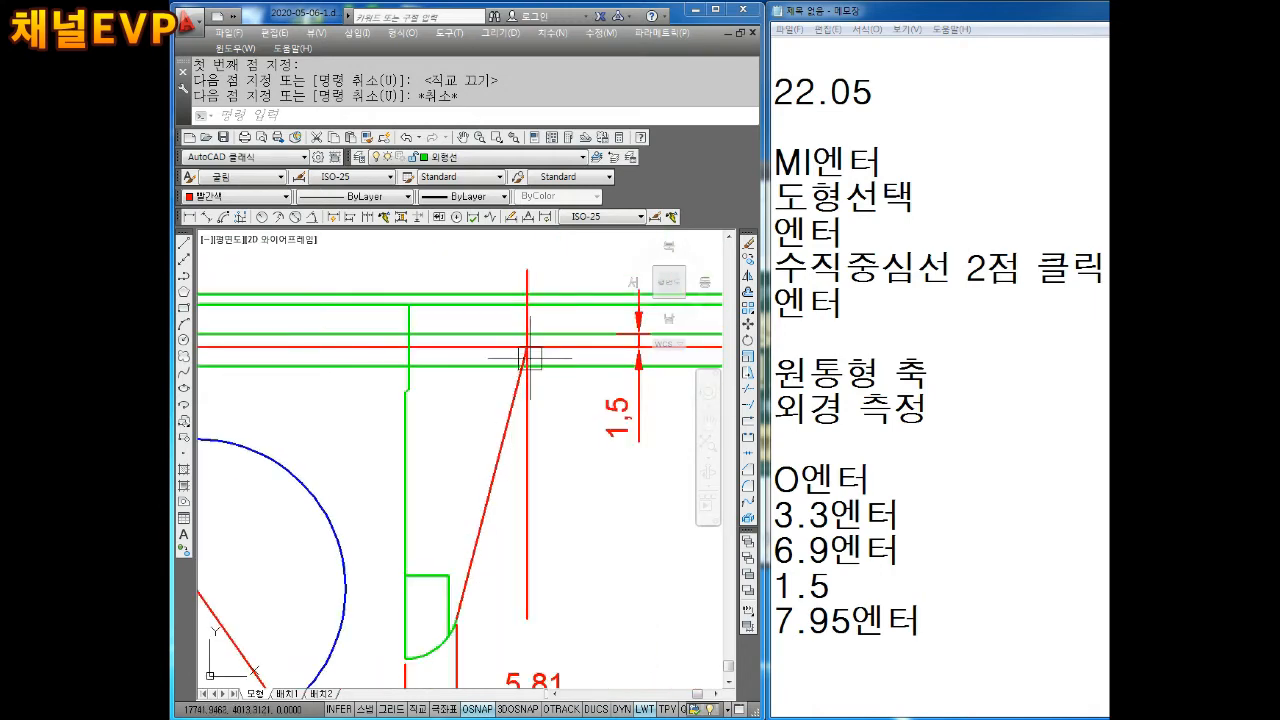
Step: Delete the red offset vertical line at the upper end of the slanted line
click(566, 514)
click(517, 514)
key(Escape)
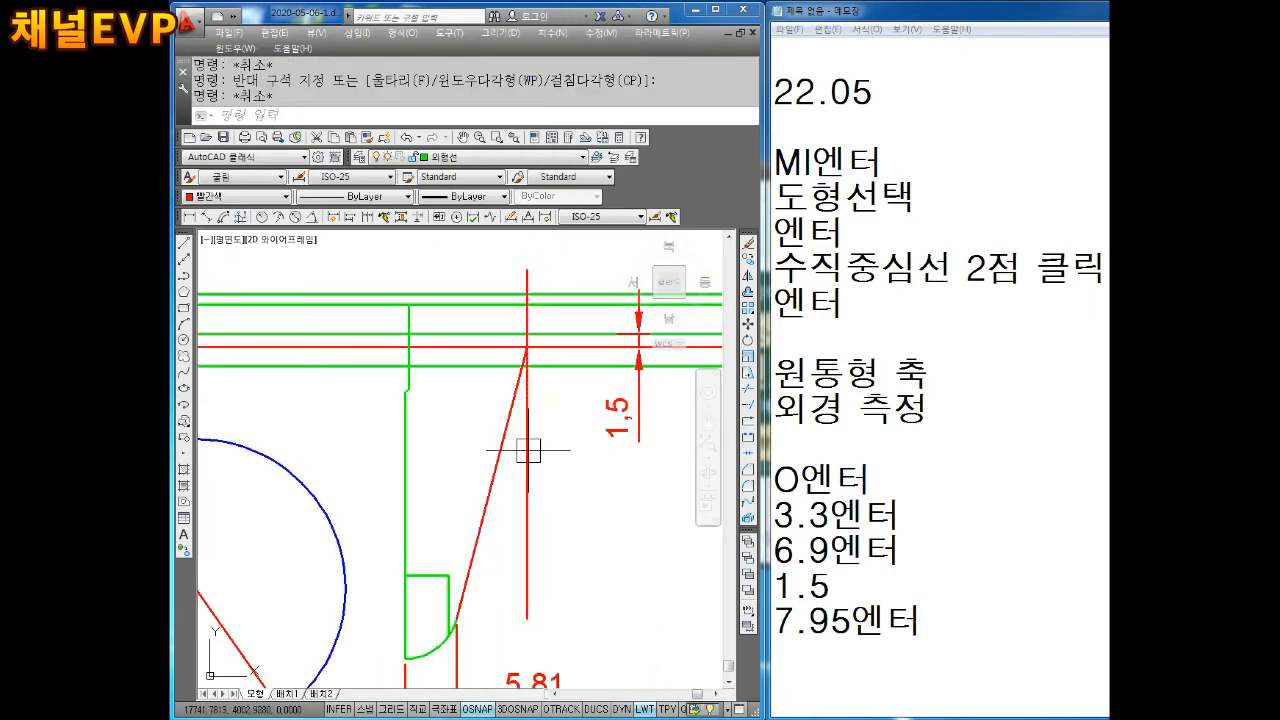
click(540, 456)
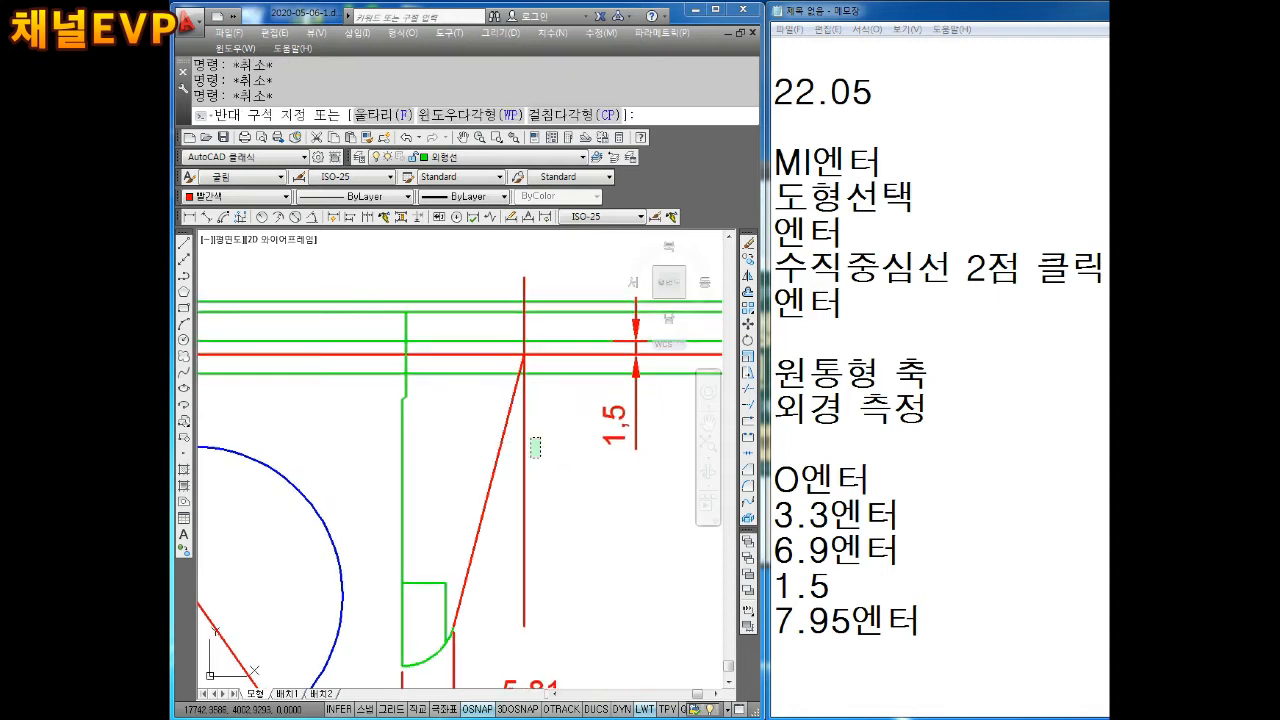
click(520, 467)
key(Delete)
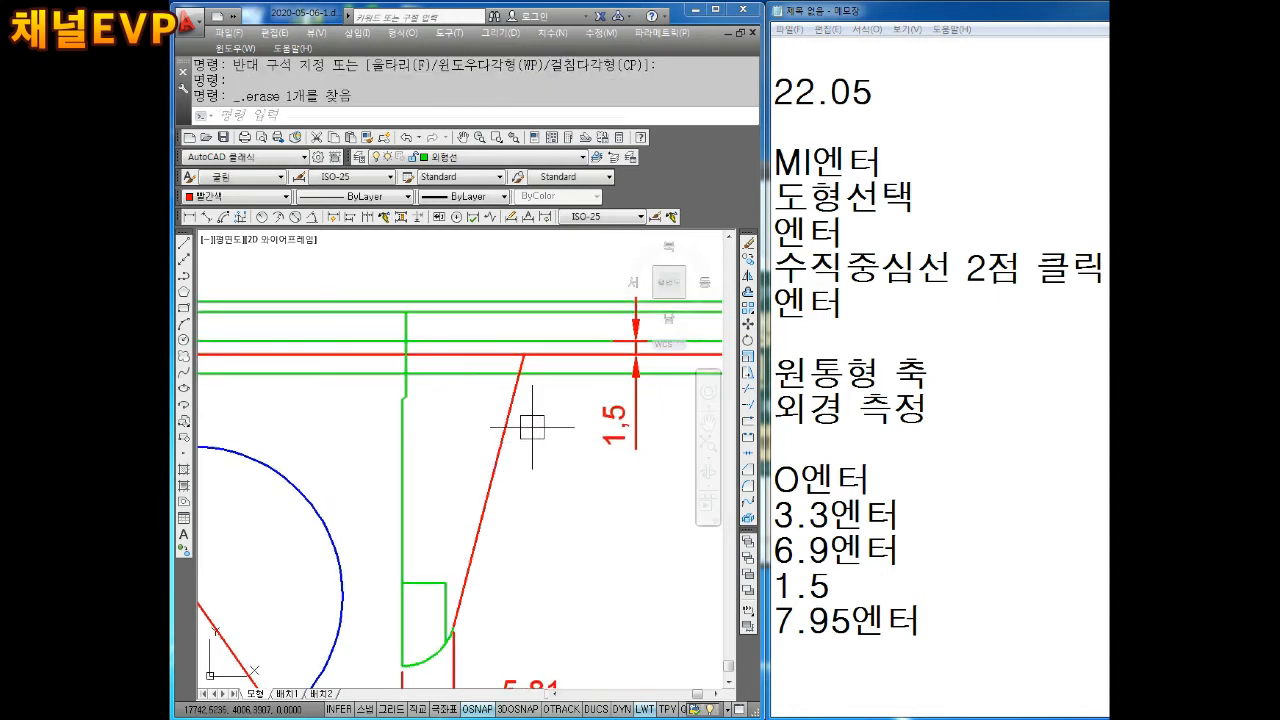
Step: Try trimming the red horizontal line and the green line below it on the circle side of the slanted line, and undo the trims
text(tr)
key(Return)
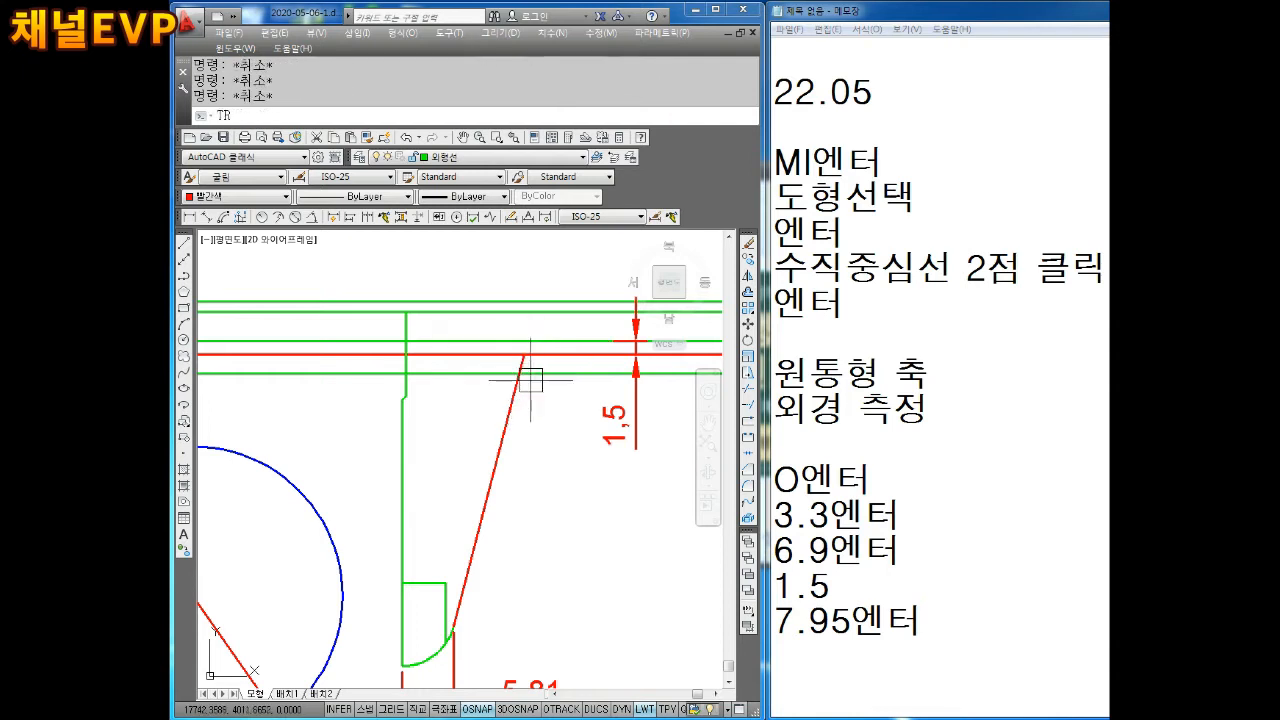
key(Return)
click(505, 354)
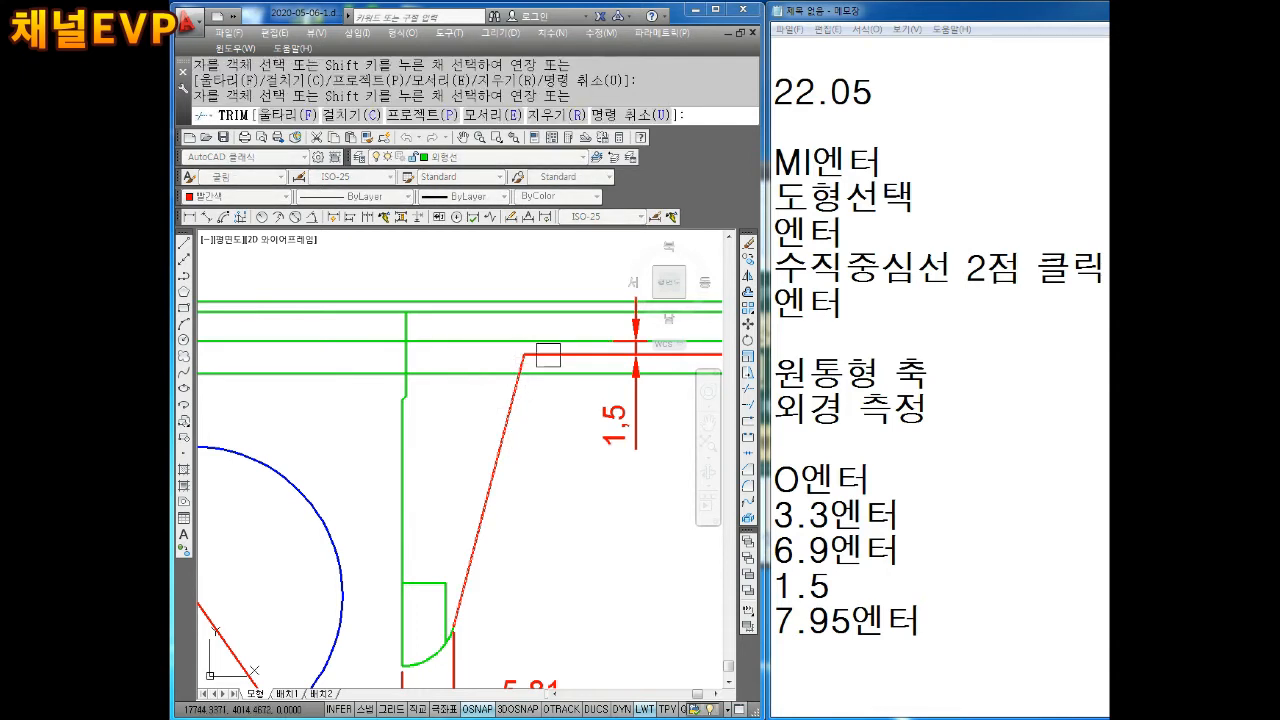
scroll(540, 382, down, 2)
mouse_move(540, 382)
middle_down()
mouse_move(515, 389)
mouse_move(533, 391)
mouse_move(487, 440)
middle_up()
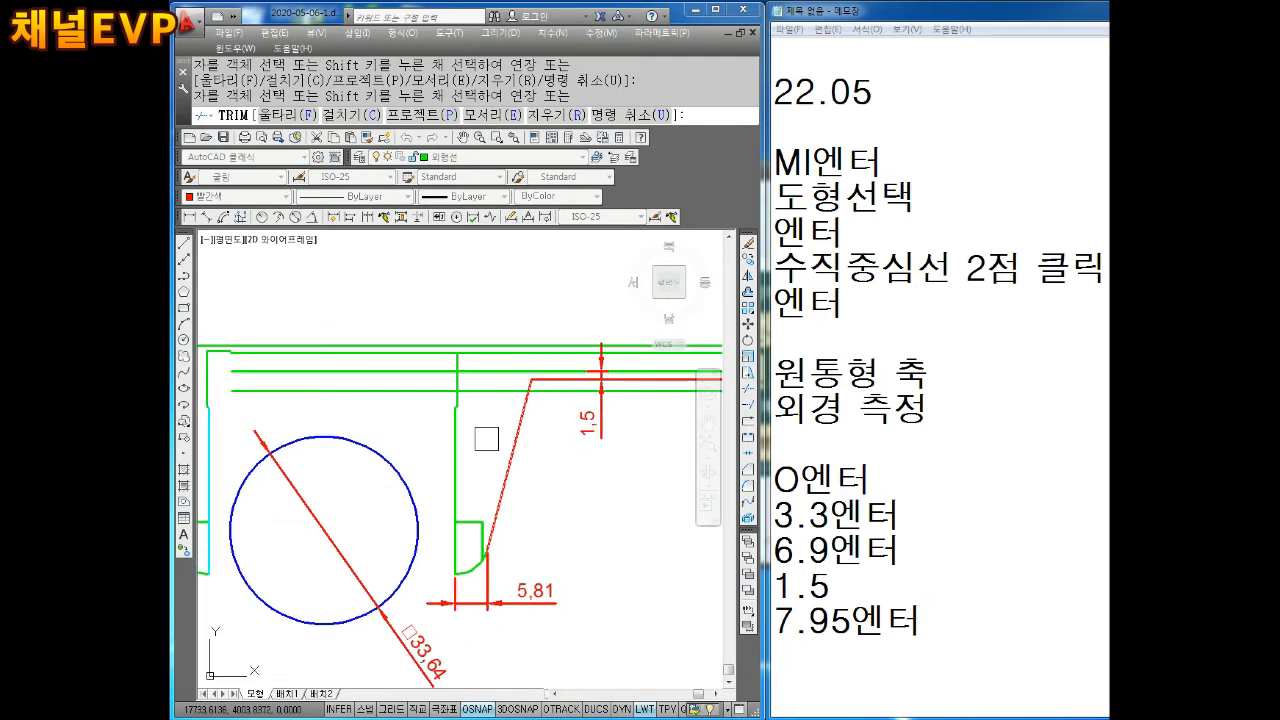
key(Escape)
key(Escape)
key(Escape)
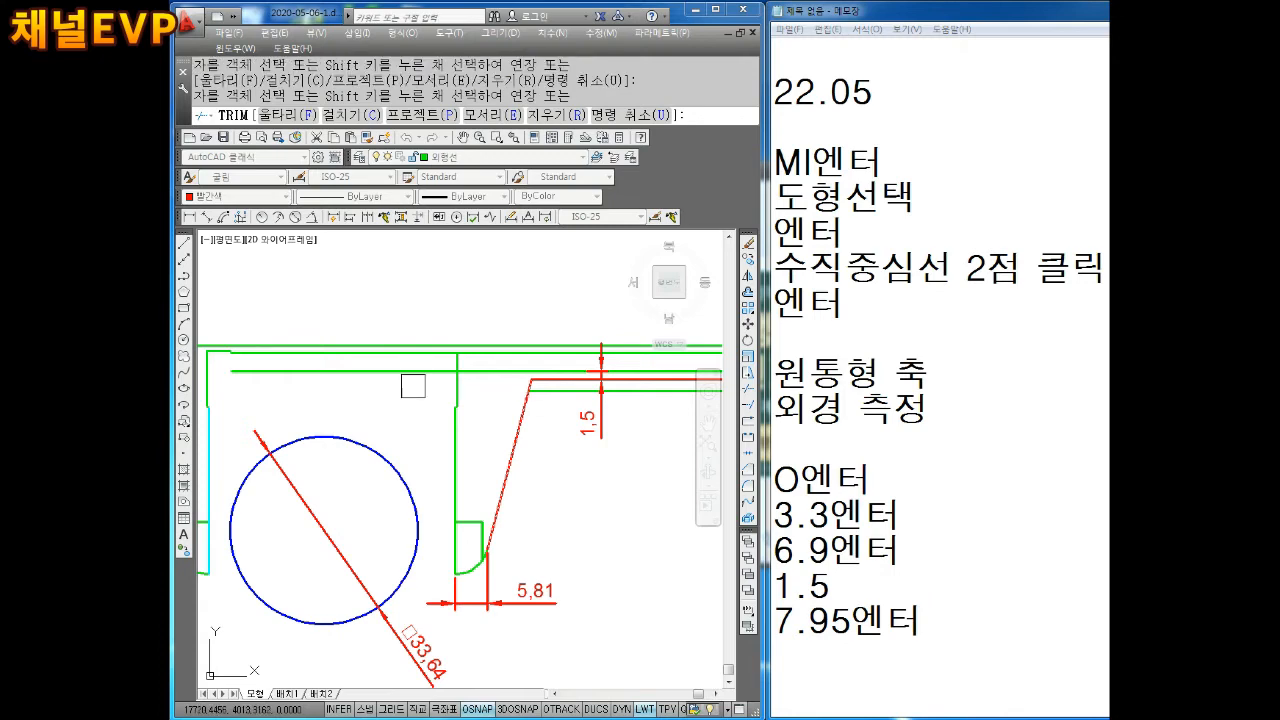
text(u)
key(Return)
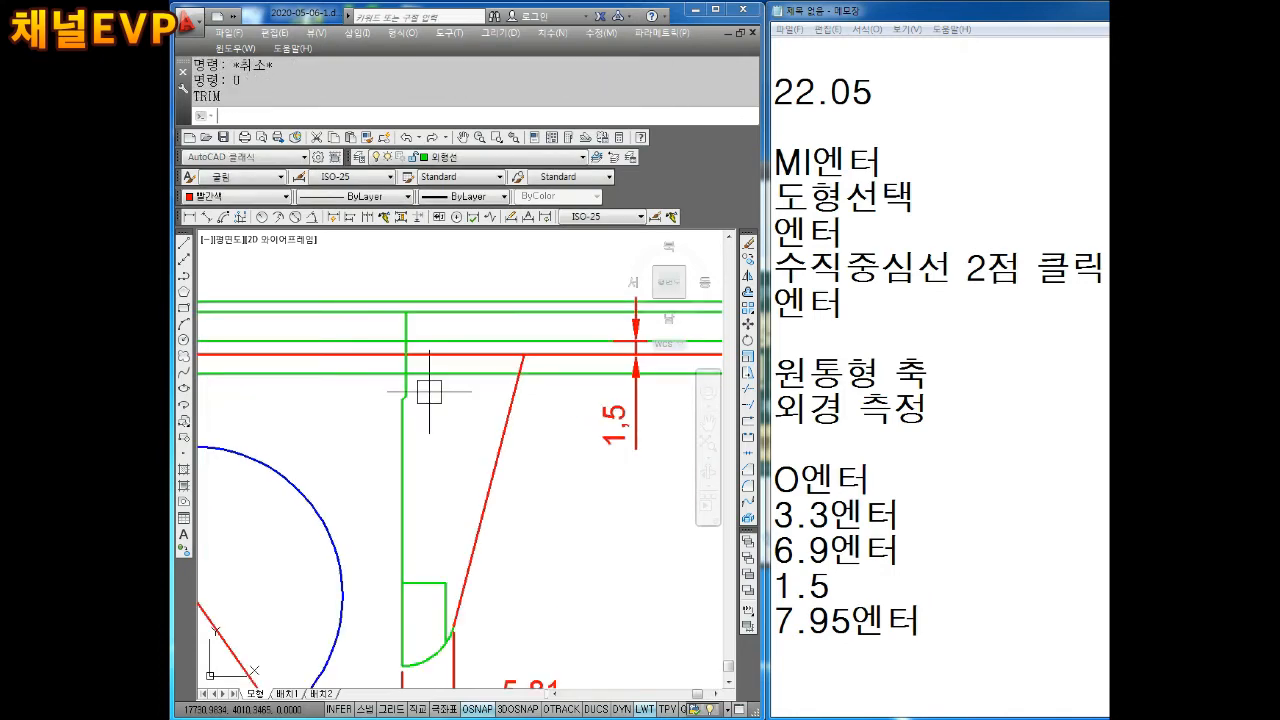
Step: Trim the red horizontal line between the leg's inner edge and the slanted line, and the two adjacent green lines beyond the inner edge
text(tr)
key(Return)
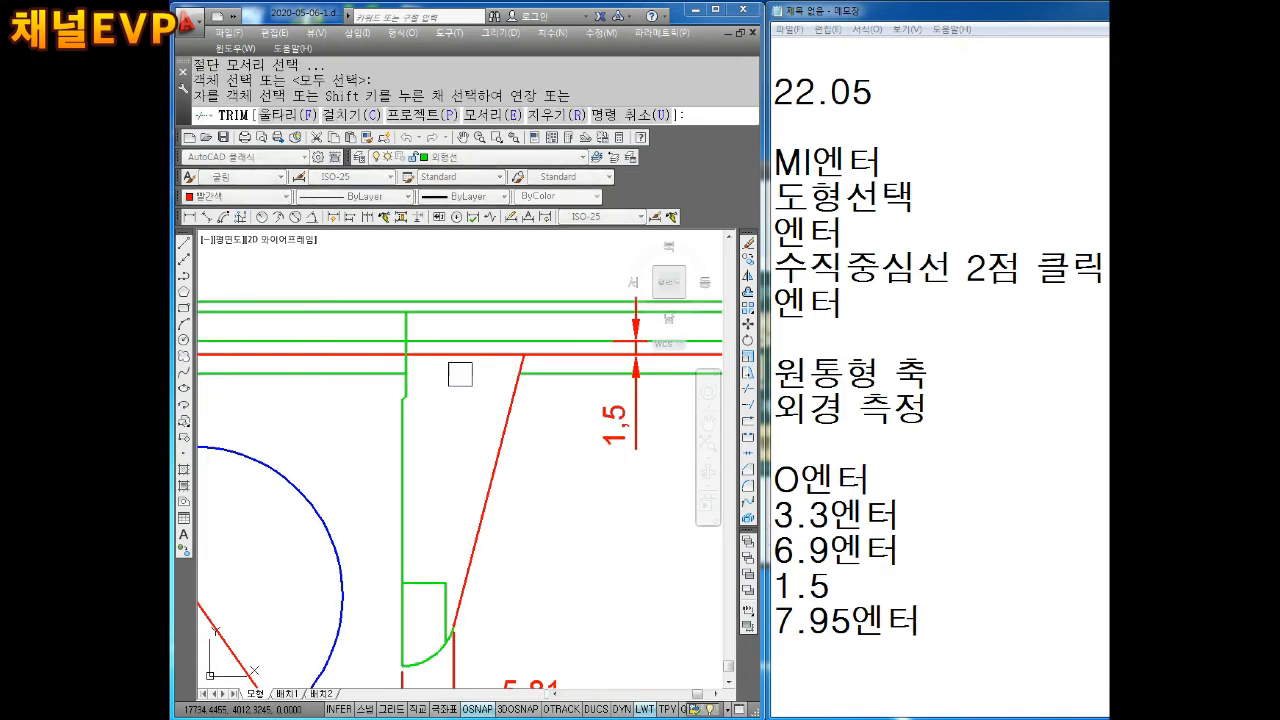
scroll(425, 378, down, 2)
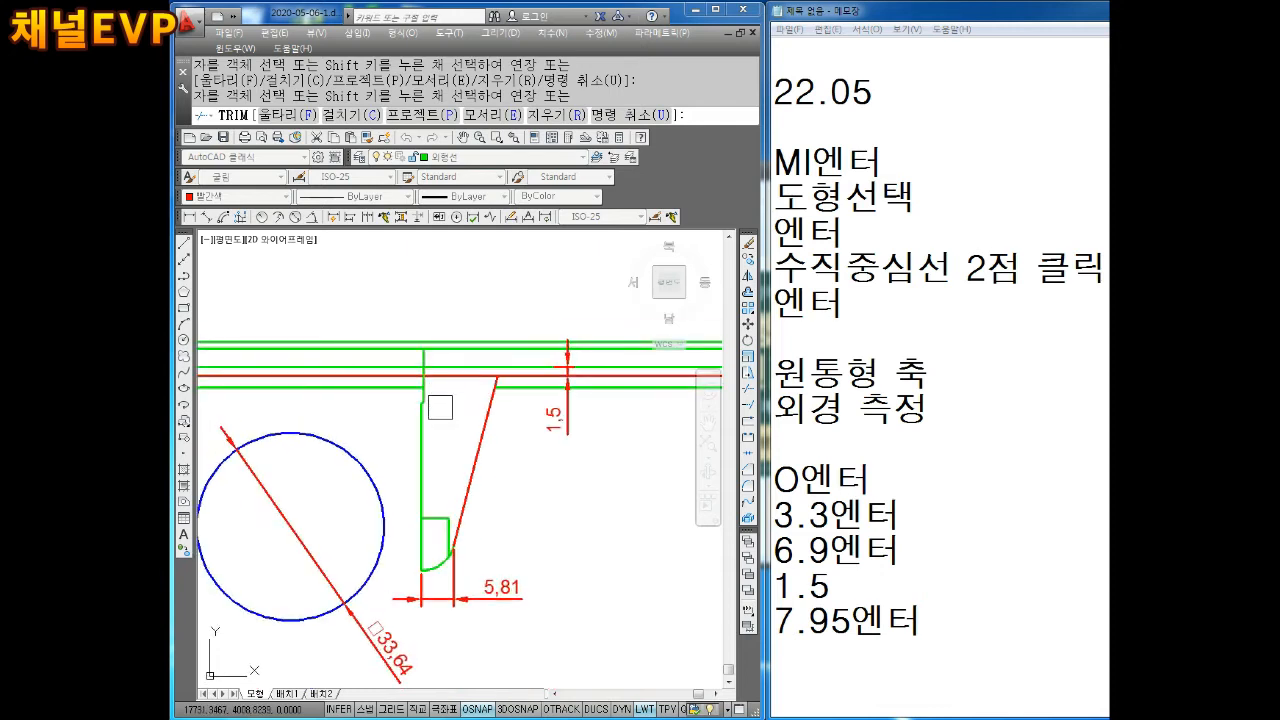
text(u)
scroll(441, 417, up, 2)
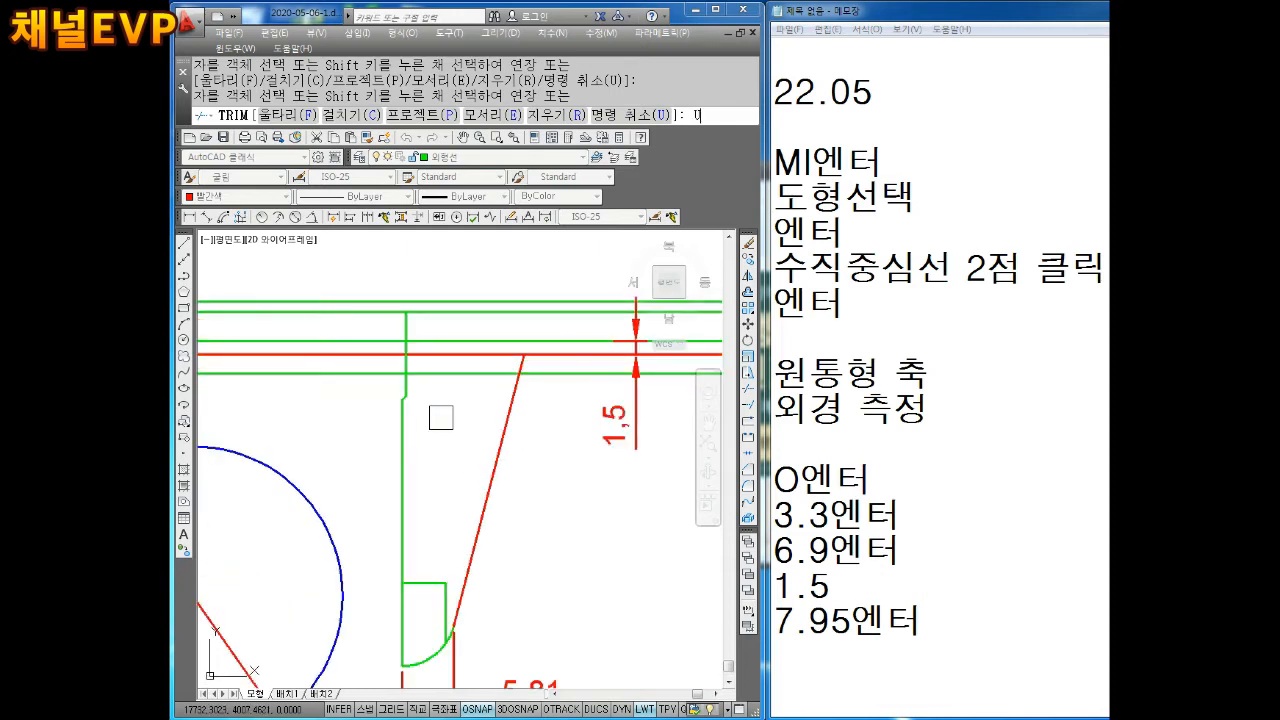
key(Return)
middle_drag(483, 403, 479, 429)
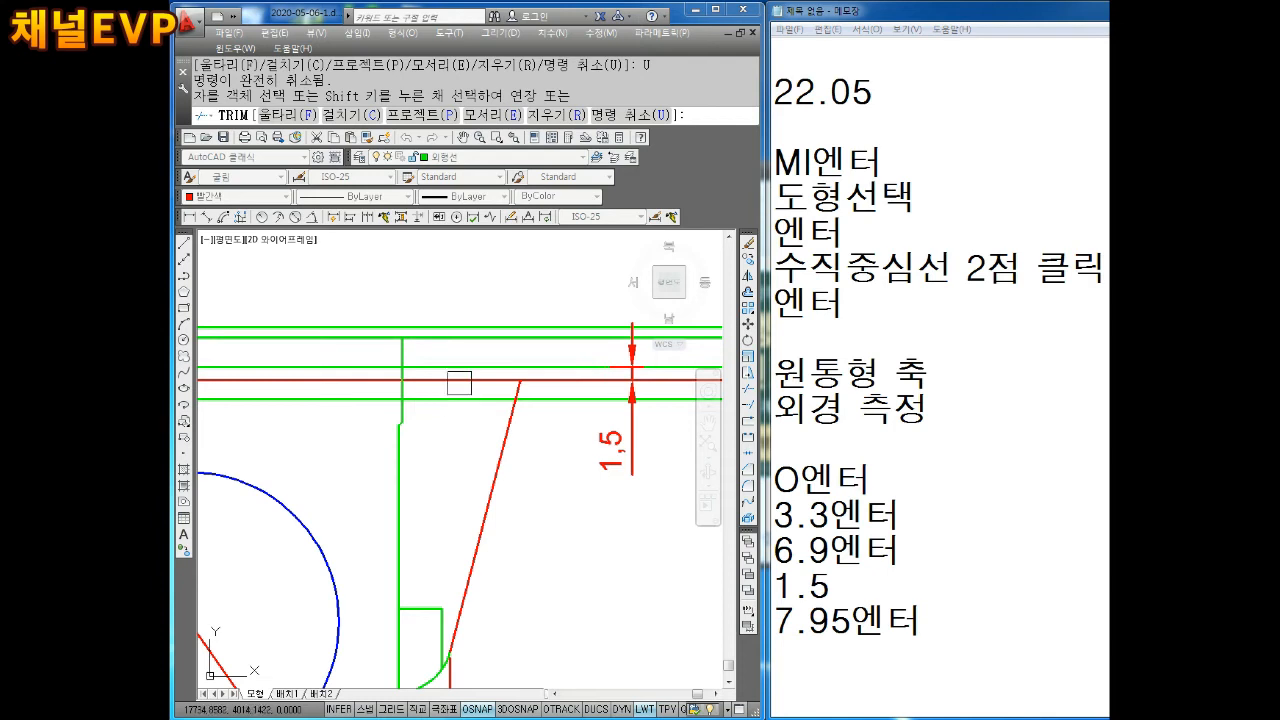
click(459, 380)
middle_drag(360, 382, 409, 382)
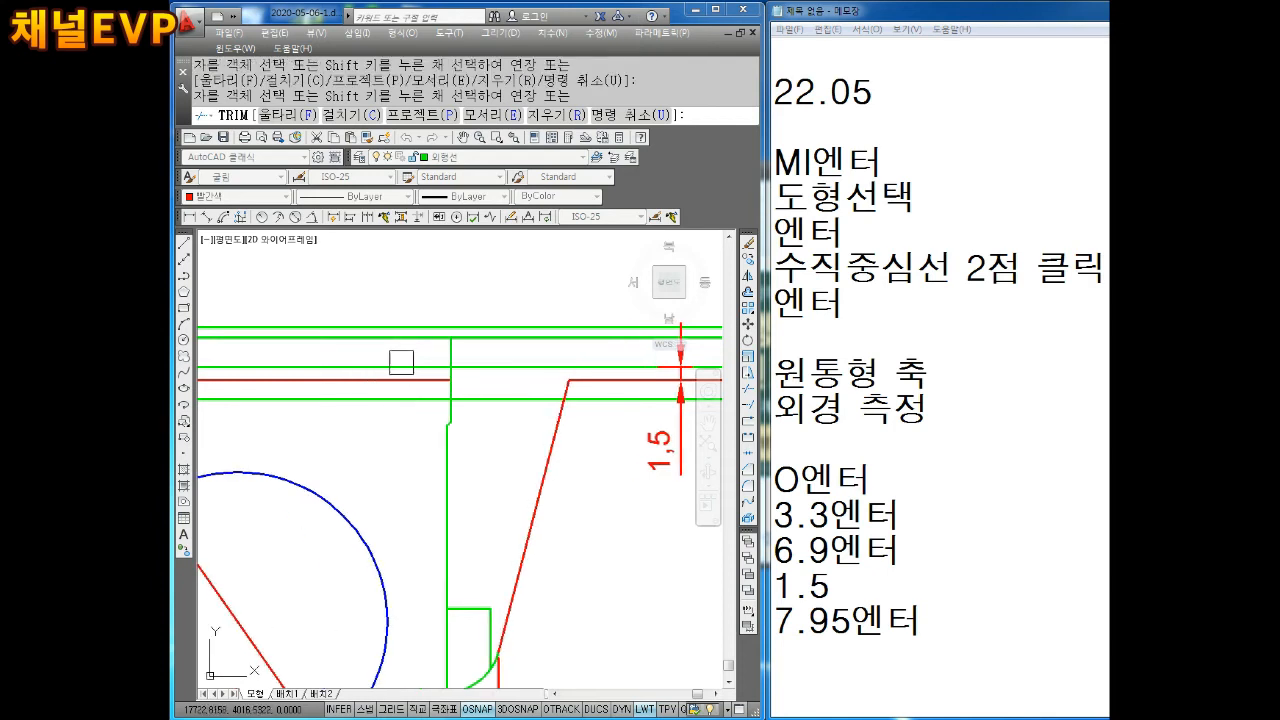
key(Escape)
Step: Delete the leftover red horizontal segment above the circle, beyond the leg's inner edge
click(388, 392)
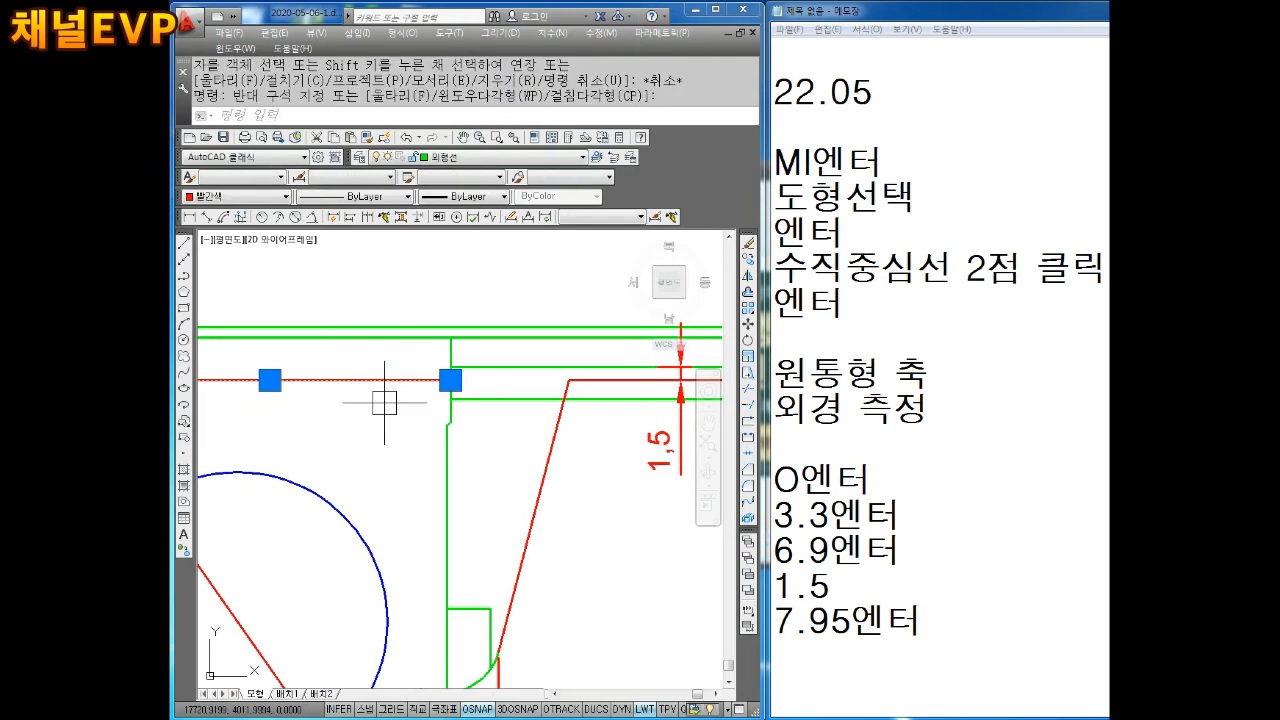
key(Delete)
scroll(386, 403, down, 2)
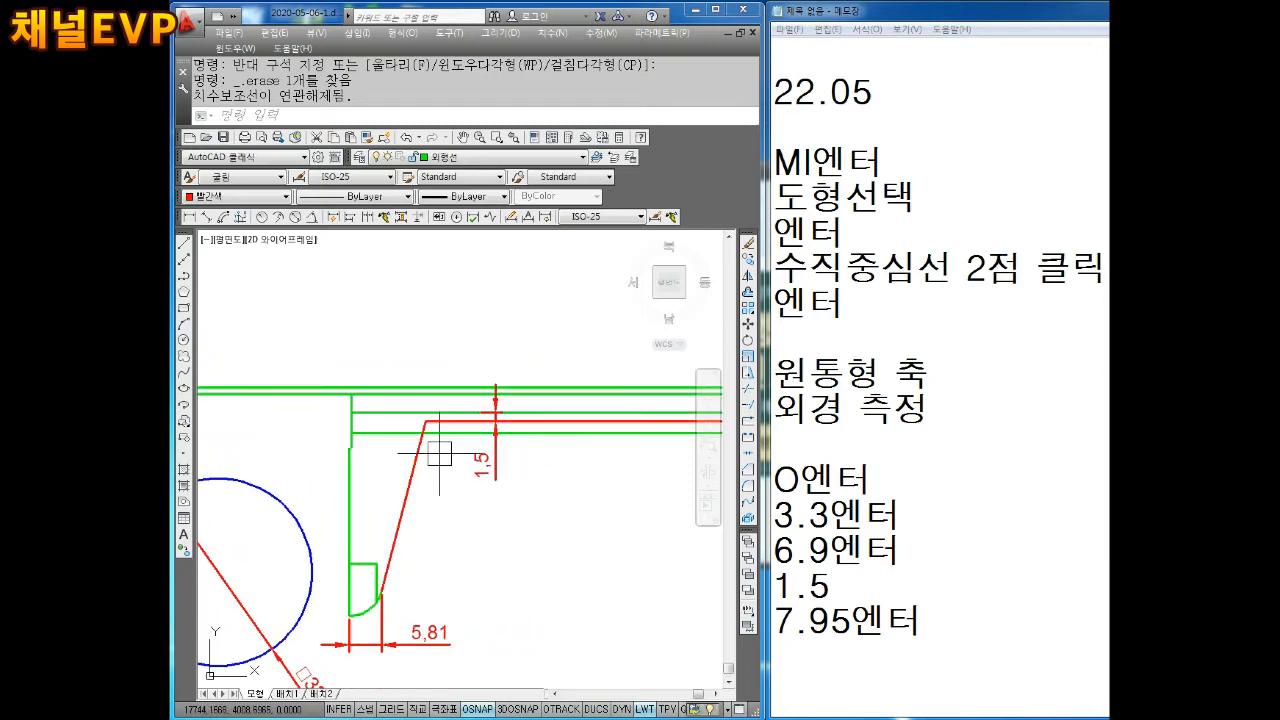
Step: Trim the green horizontal line below the red one where it extends beyond the slanted line, away from the leg
text(tr)
key(Return)
scroll(466, 449, up, 2)
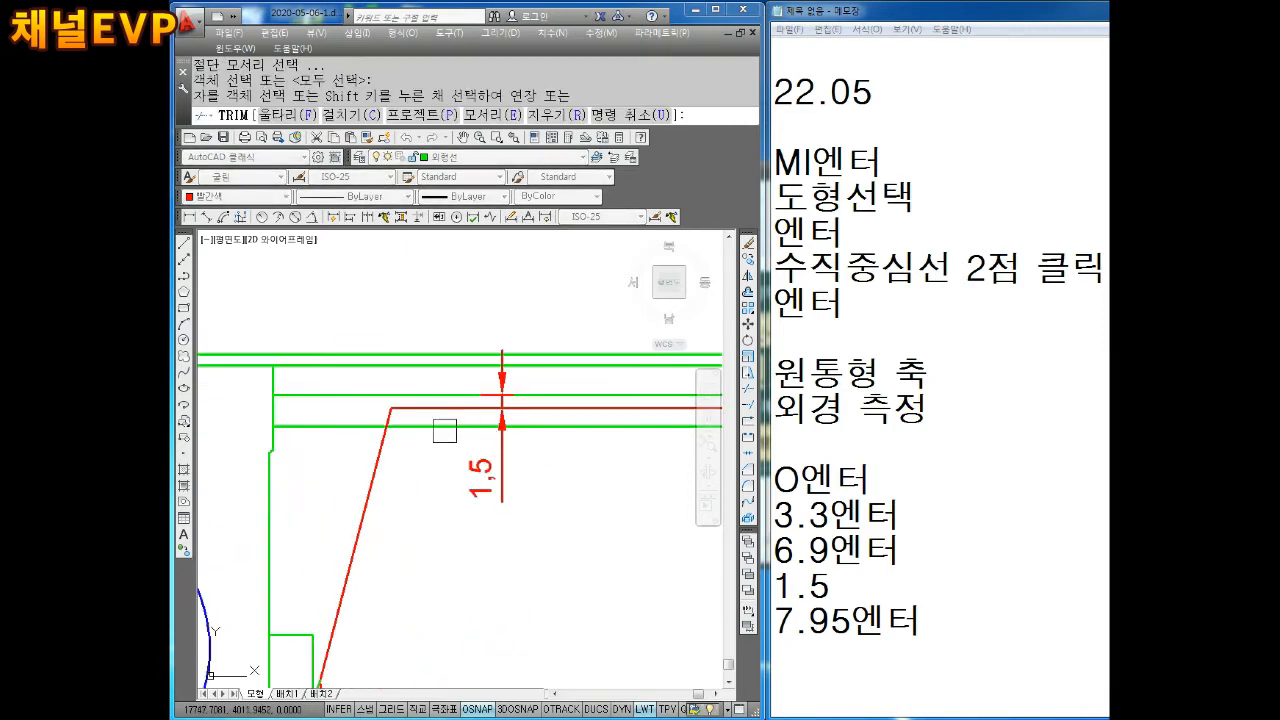
scroll(445, 431, down, 2)
scroll(440, 447, up, 2)
mouse_move(449, 443)
middle_down()
mouse_move(553, 457)
mouse_move(520, 440)
middle_up()
key(Escape)
scroll(452, 495, up, 2)
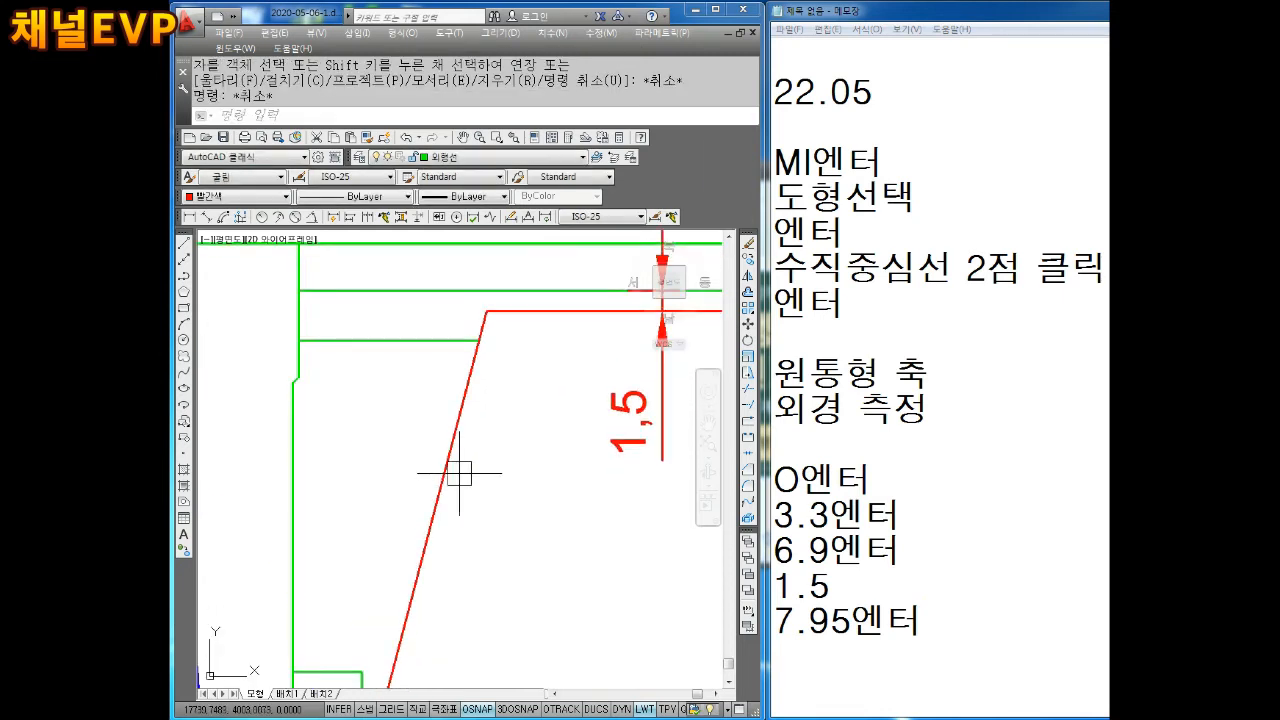
Step: Set the colour of the slanted line and the adjoining red horizontal line to ByLayer
click(459, 474)
click(520, 322)
click(526, 312)
click(531, 309)
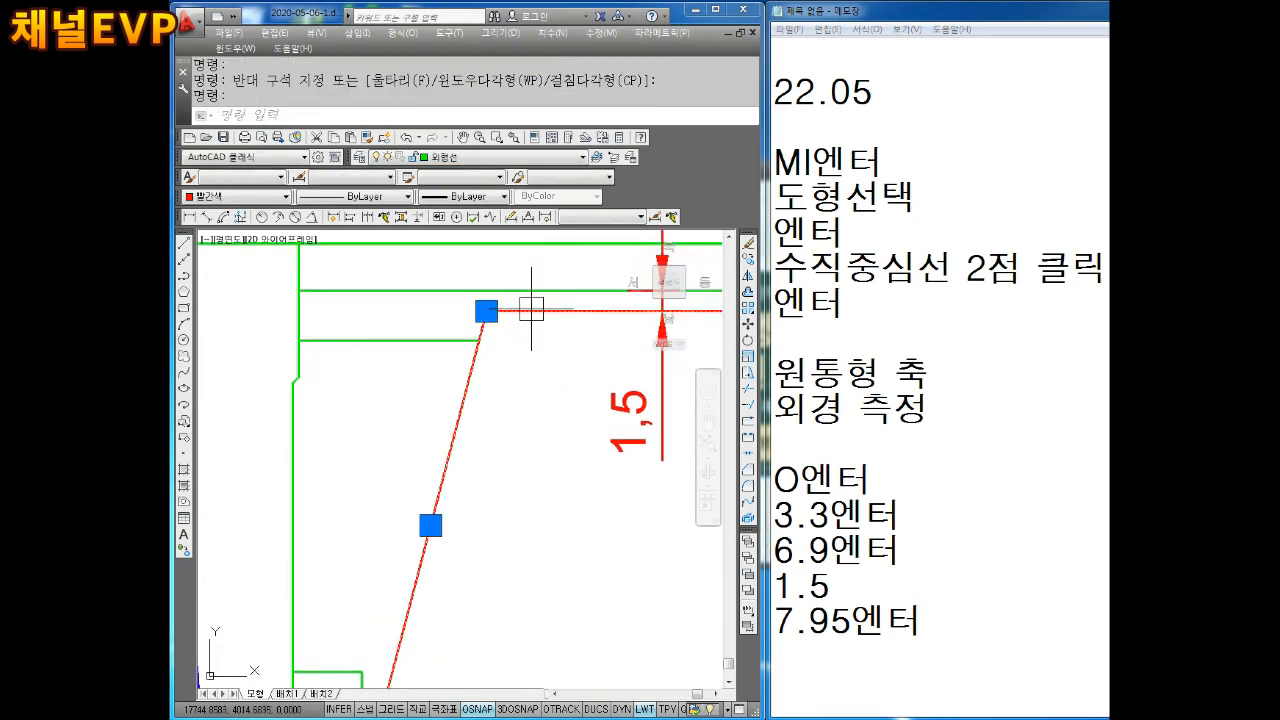
click(232, 198)
click(220, 213)
key(Escape)
Step: Delete the 1.5 vertical dimension beside the slanted line
scroll(457, 346, down, 2)
middle_drag(457, 346, 402, 391)
key(Escape)
click(548, 438)
click(497, 490)
key(Delete)
mouse_move(495, 492)
middle_down()
mouse_move(480, 400)
mouse_move(457, 414)
middle_up()
key(Escape)
key(Escape)
Step: Add a horizontal linear dimension between the lower and upper ends of the slanted line, placed below the leg
click(189, 217)
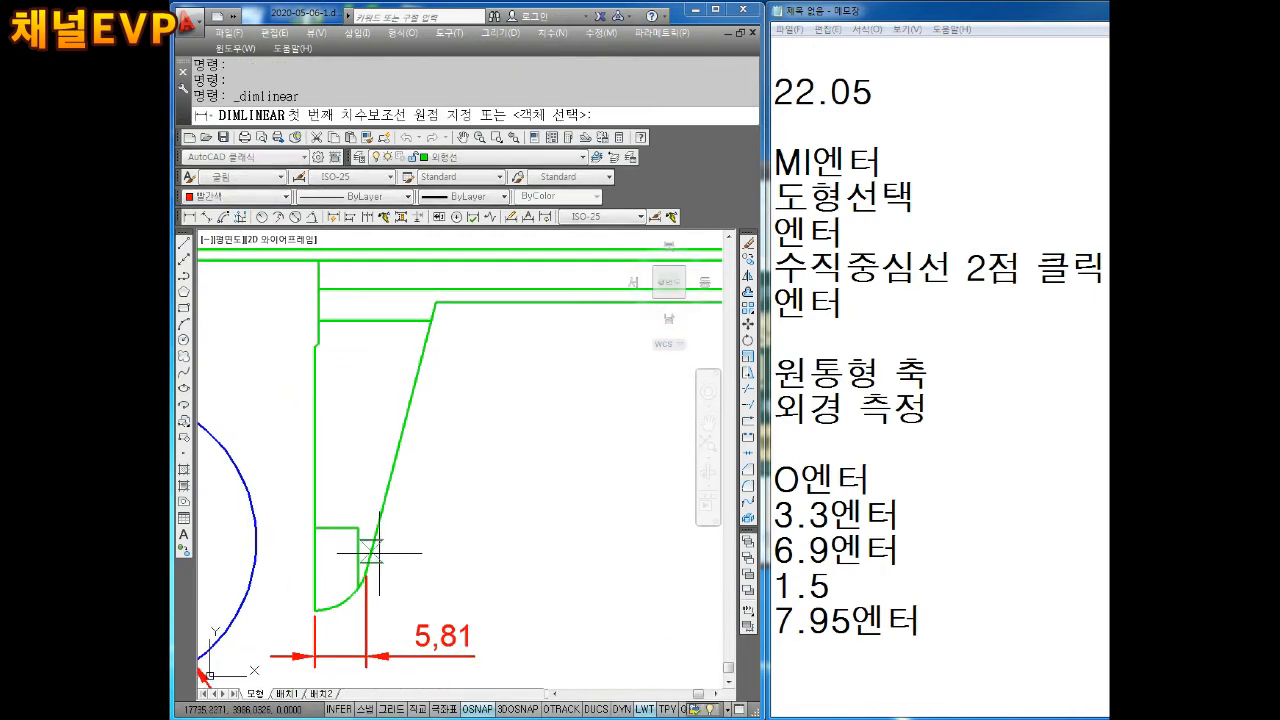
scroll(364, 588, up, 4)
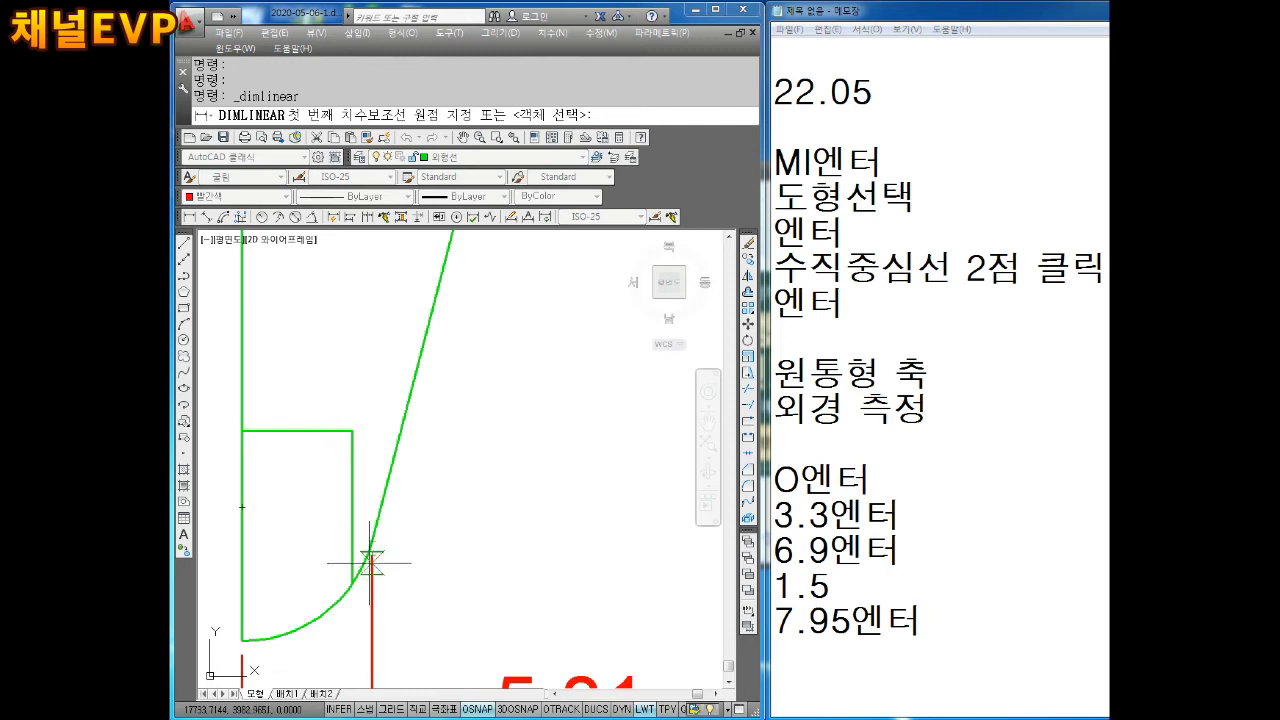
click(371, 541)
scroll(457, 443, down, 3)
scroll(520, 400, up, 4)
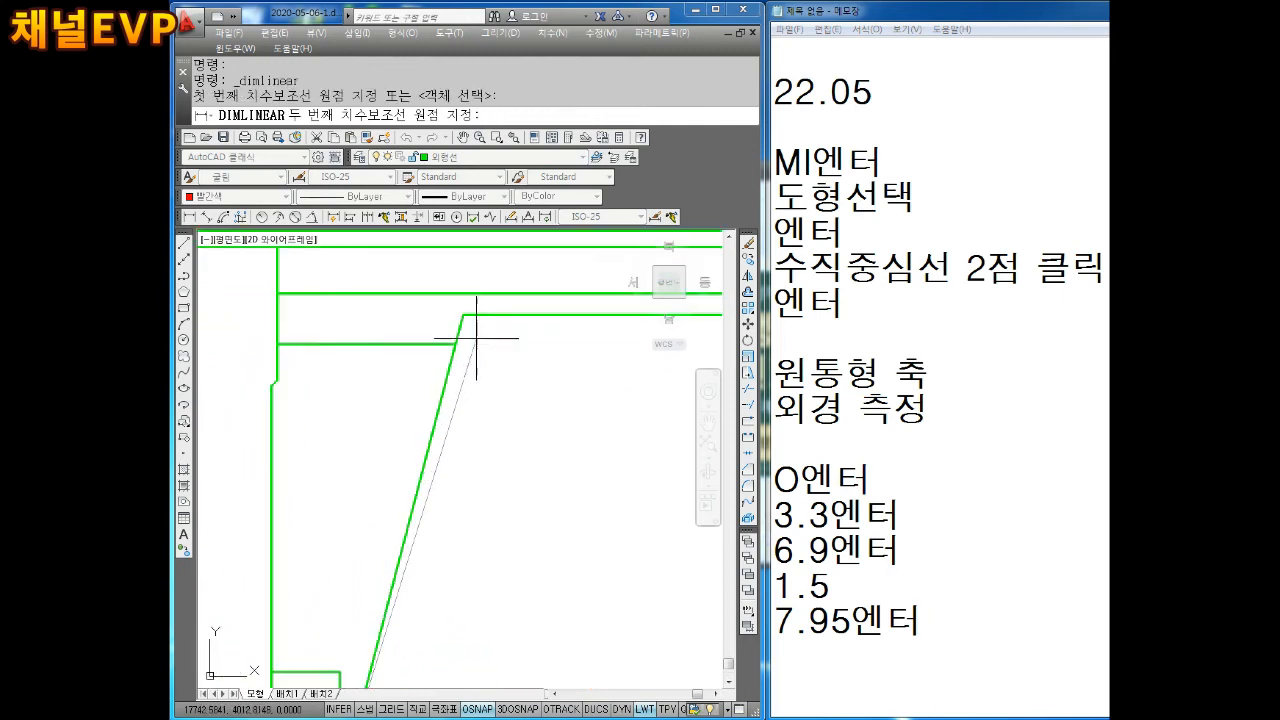
click(472, 316)
scroll(483, 458, up, 4)
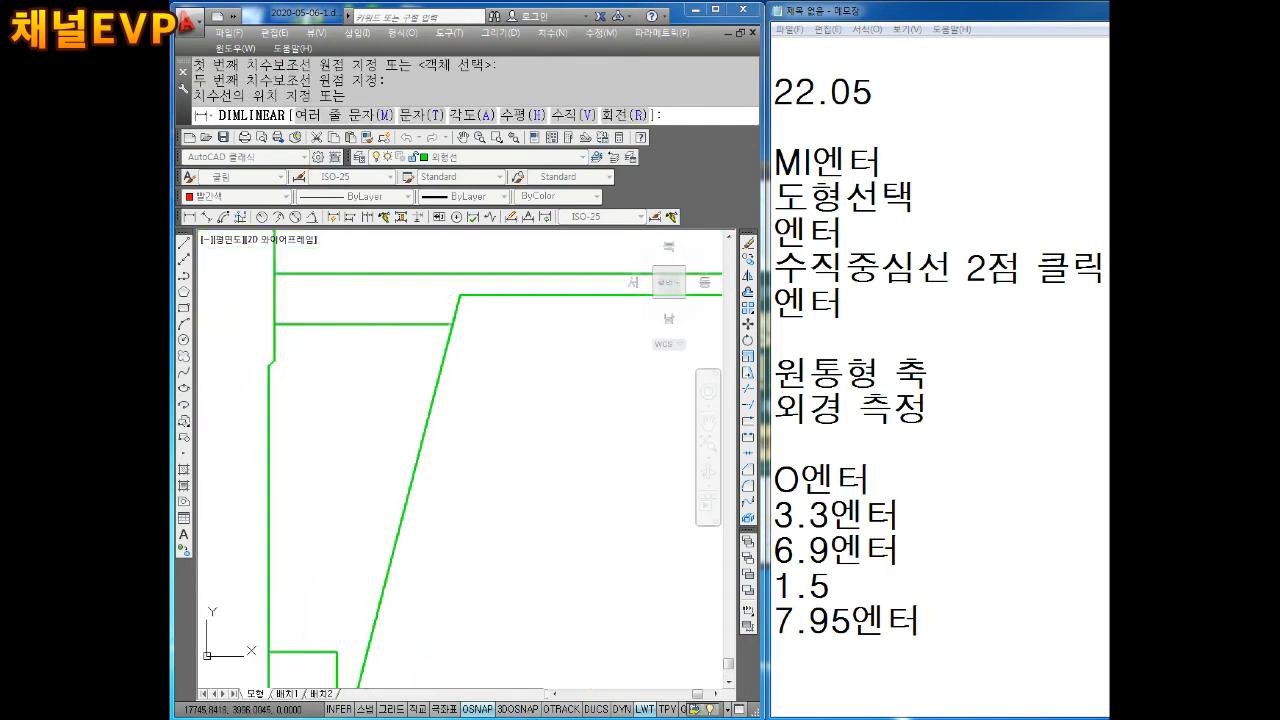
middle_drag(460, 594, 467, 509)
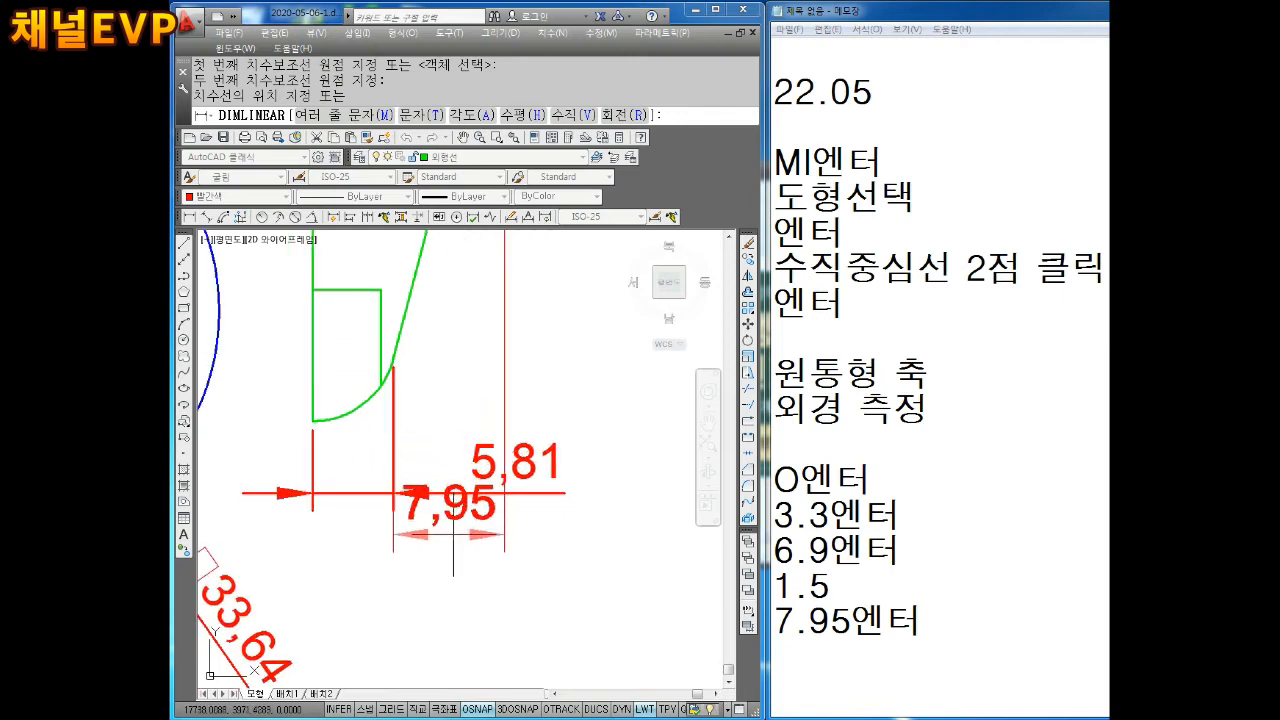
click(454, 545)
Step: Move the overlapping 5.81 dimension below the 7.95 dimension
click(515, 462)
click(510, 460)
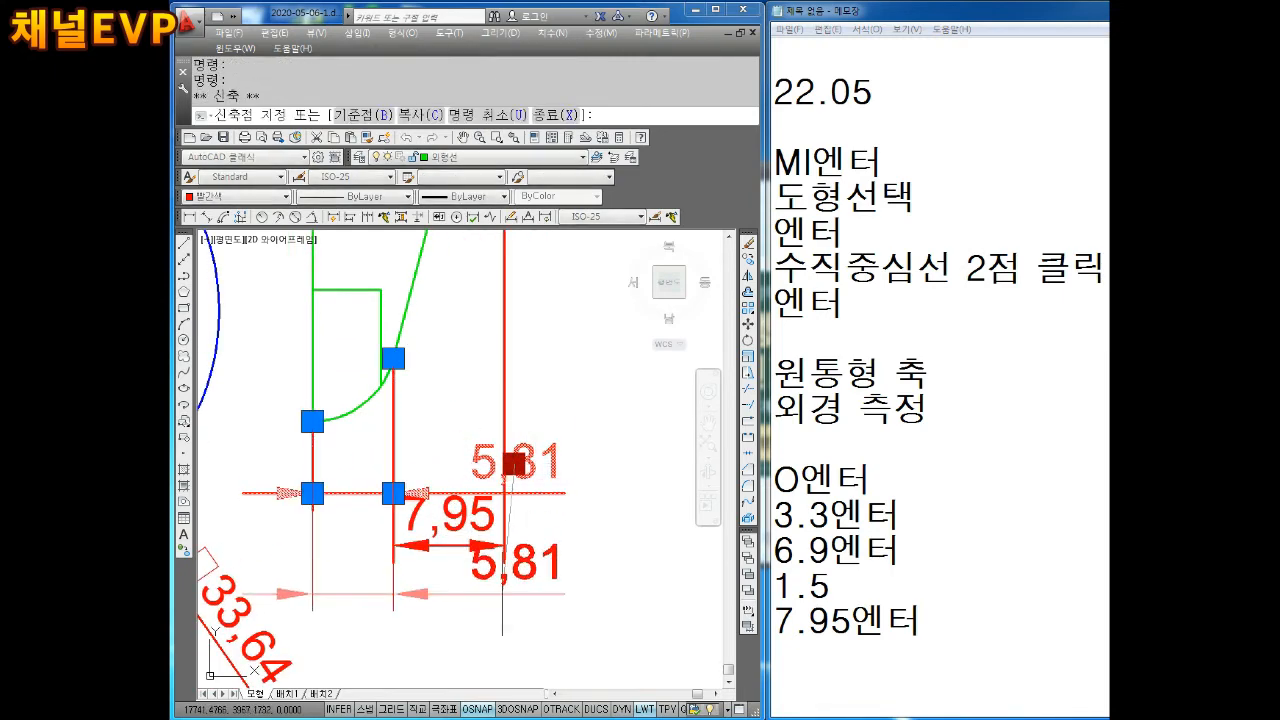
key(Escape)
Step: Draw a short vertical line with Ortho on, upward from the upper end of the slanted line across the green line above
scroll(536, 567, down, 2)
mouse_move(574, 340)
middle_down()
mouse_move(500, 453)
mouse_move(492, 445)
mouse_move(481, 483)
middle_up()
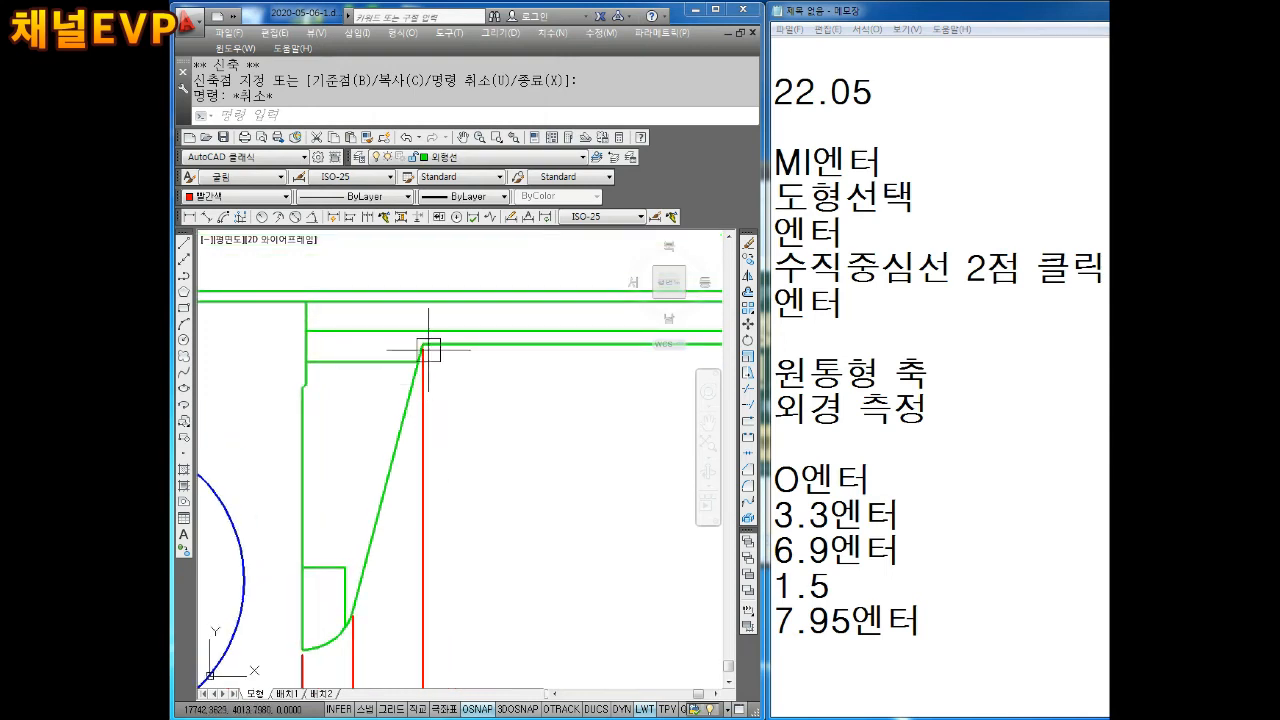
key(Escape)
key(Escape)
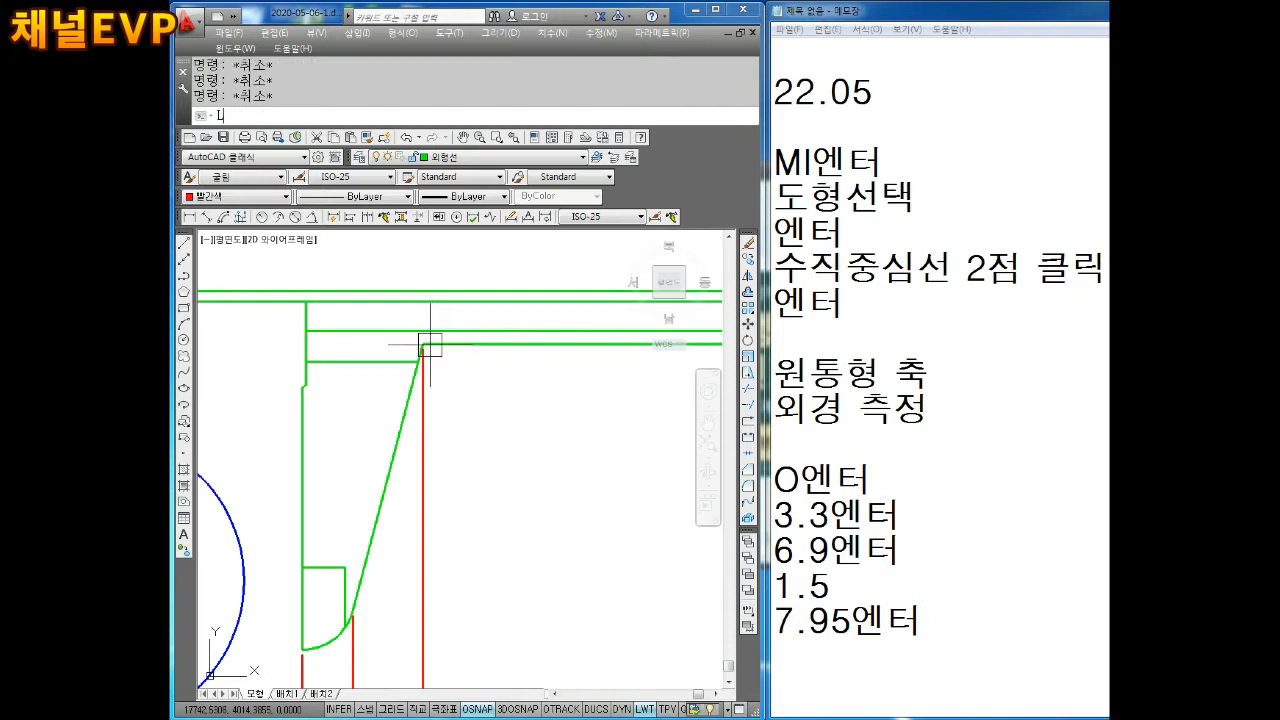
scroll(430, 345, up, 3)
key(Return)
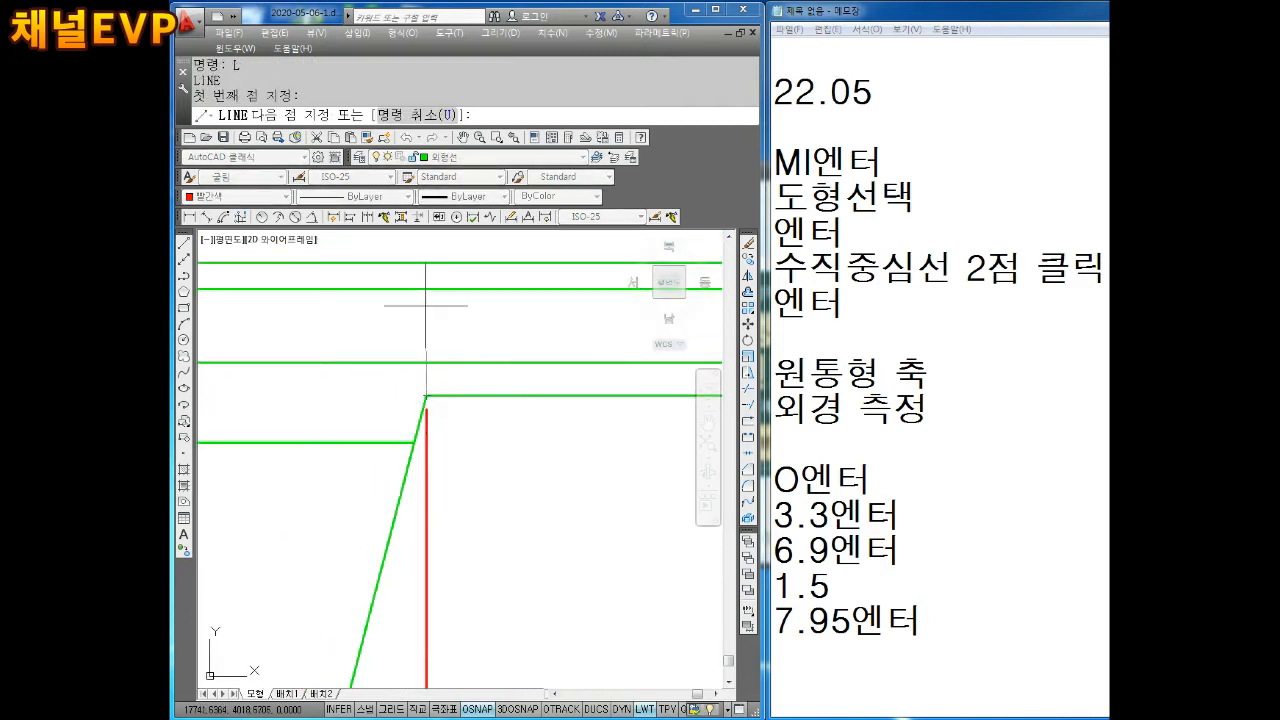
key(F8)
scroll(440, 310, down, 2)
key(Escape)
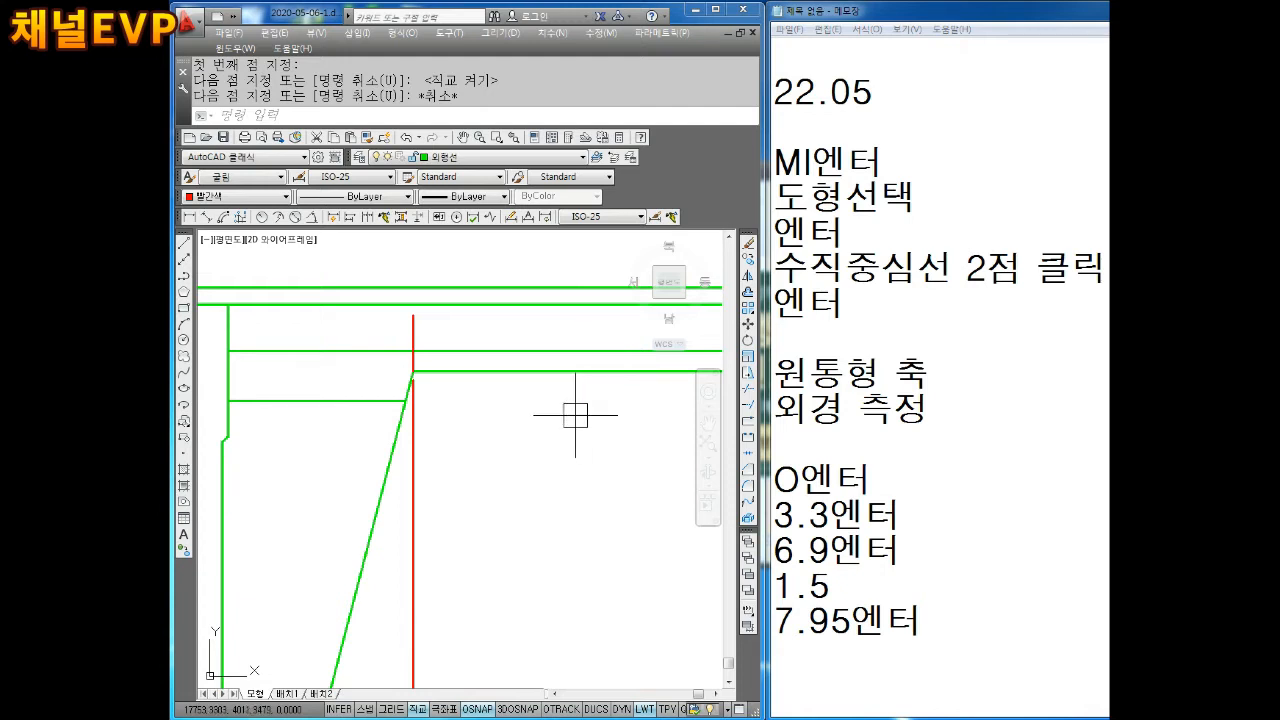
scroll(457, 420, down, 2)
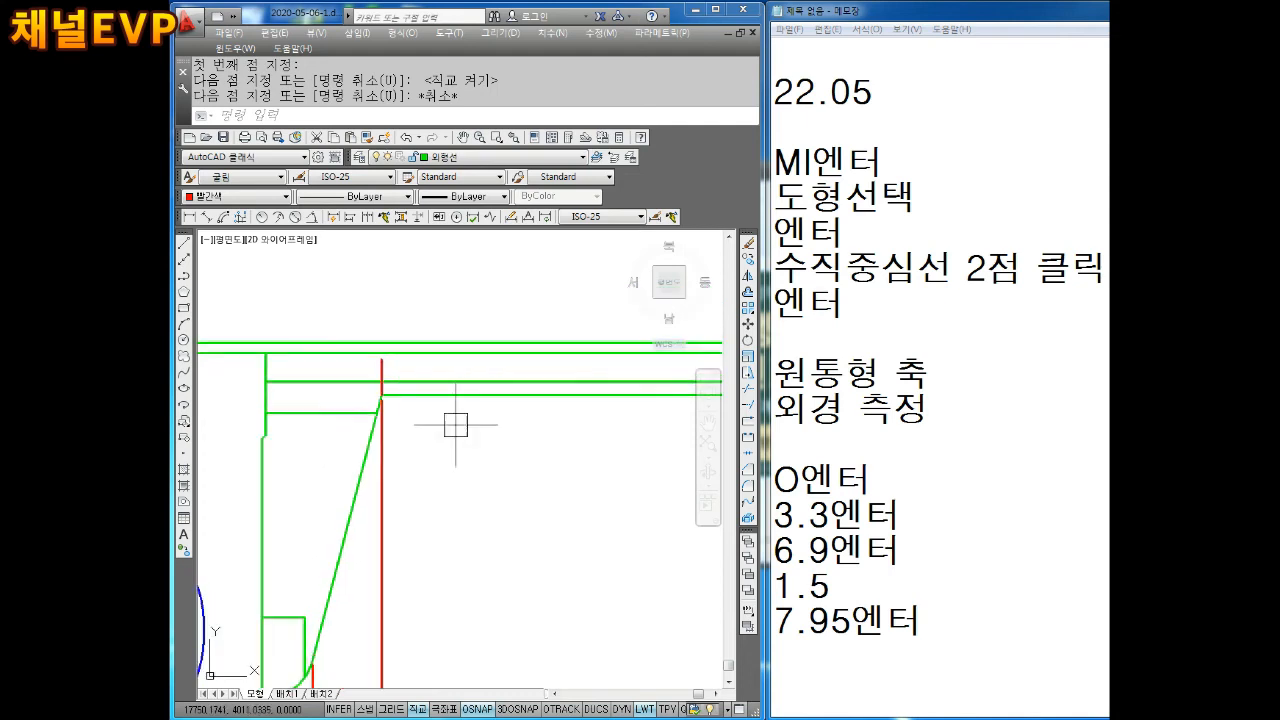
key(Escape)
key(Escape)
Step: Switch to Notepad and add the lines "34.74엔터" and "5.5엔터" to the end of the notes
click(962, 638)
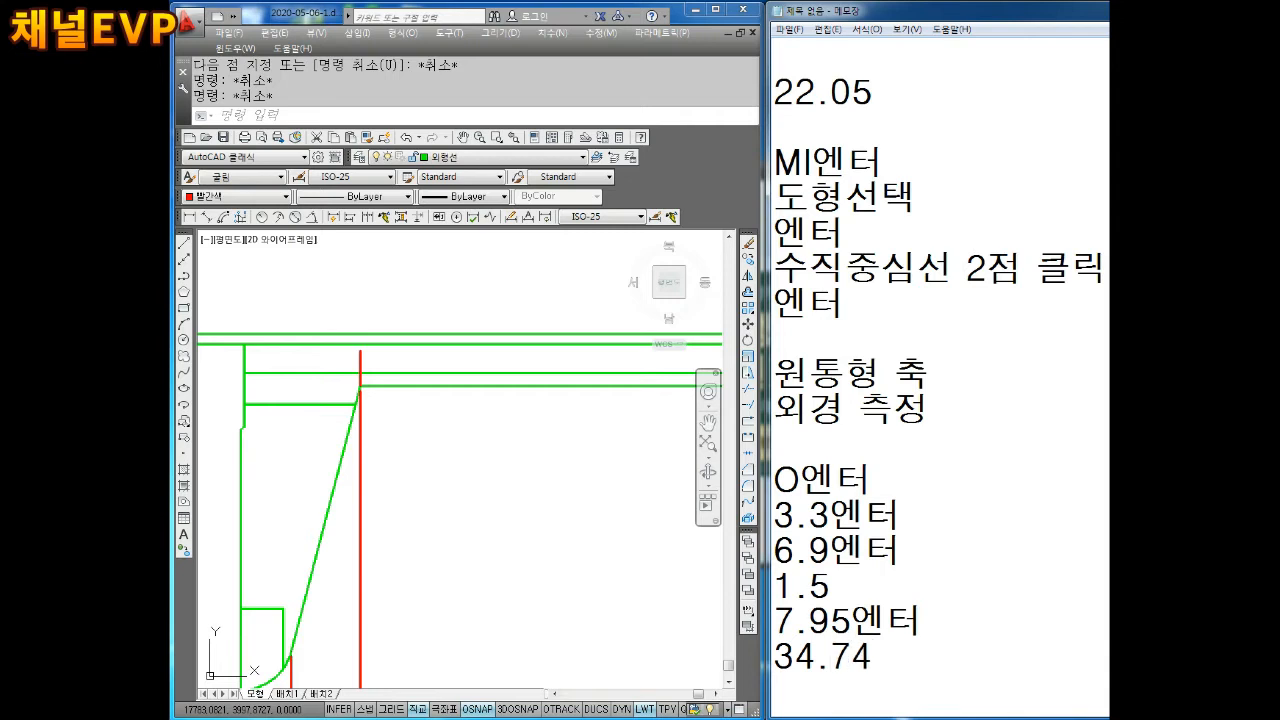
text(34.74엔터)
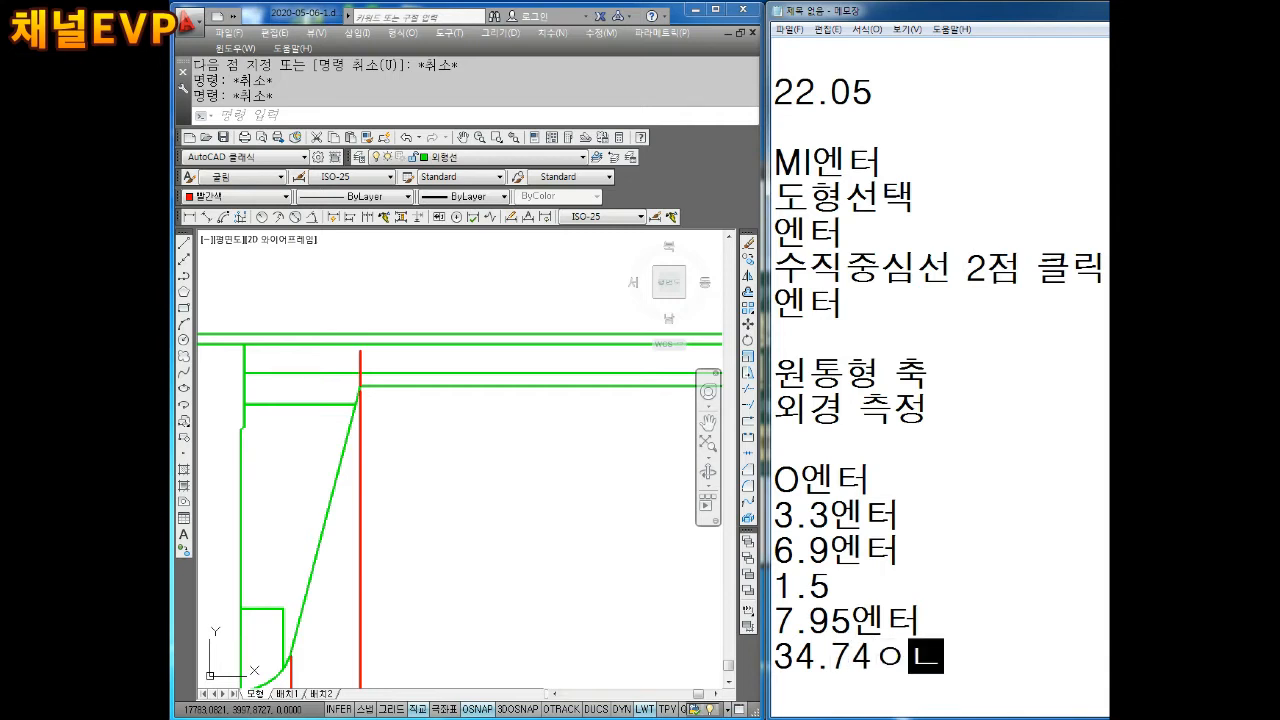
key(Return)
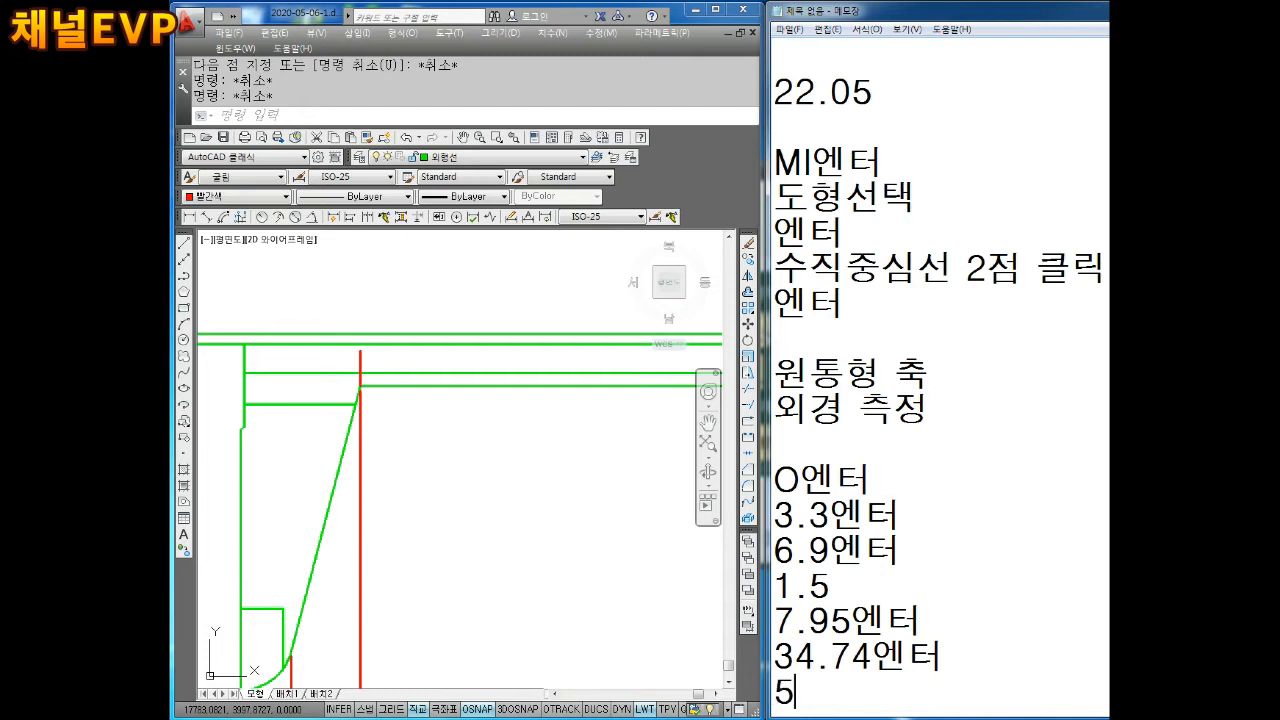
text(5.5엔터)
key(Return)
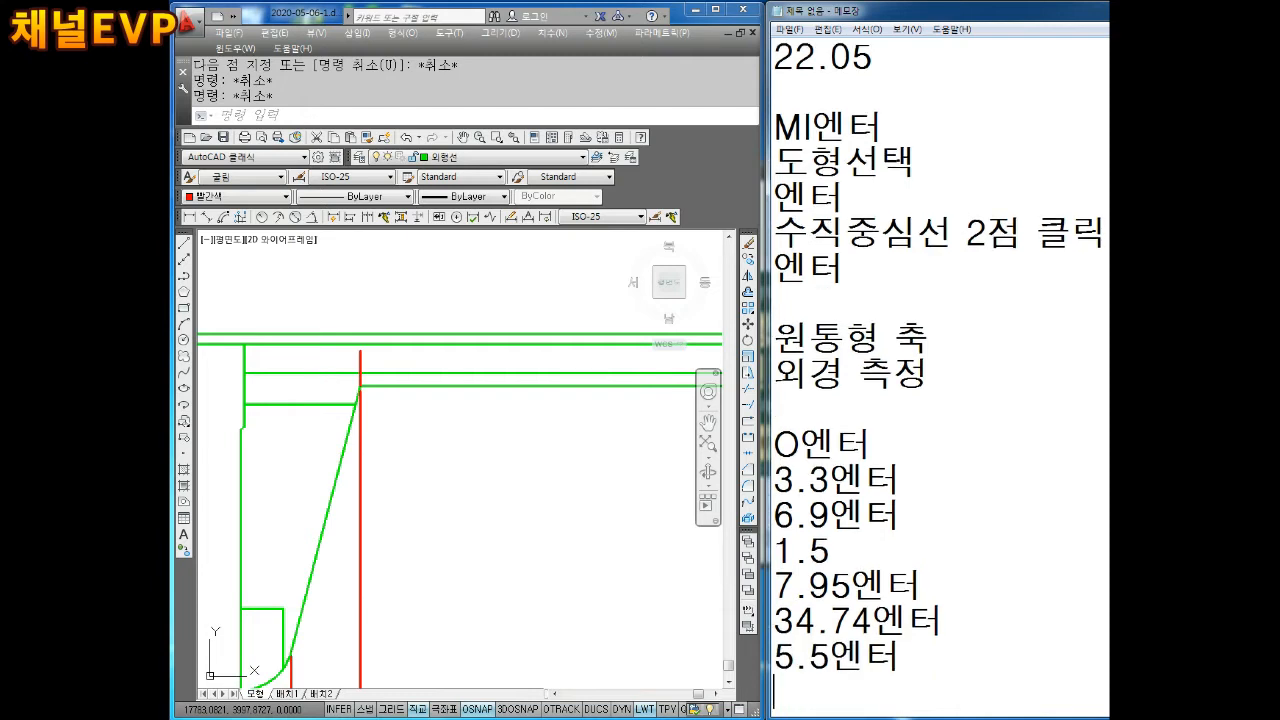
Step: Back in AutoCAD, offset the short vertical line above the slanted line by 37.74, away from the leg
middle_drag(425, 433, 418, 444)
key(Escape)
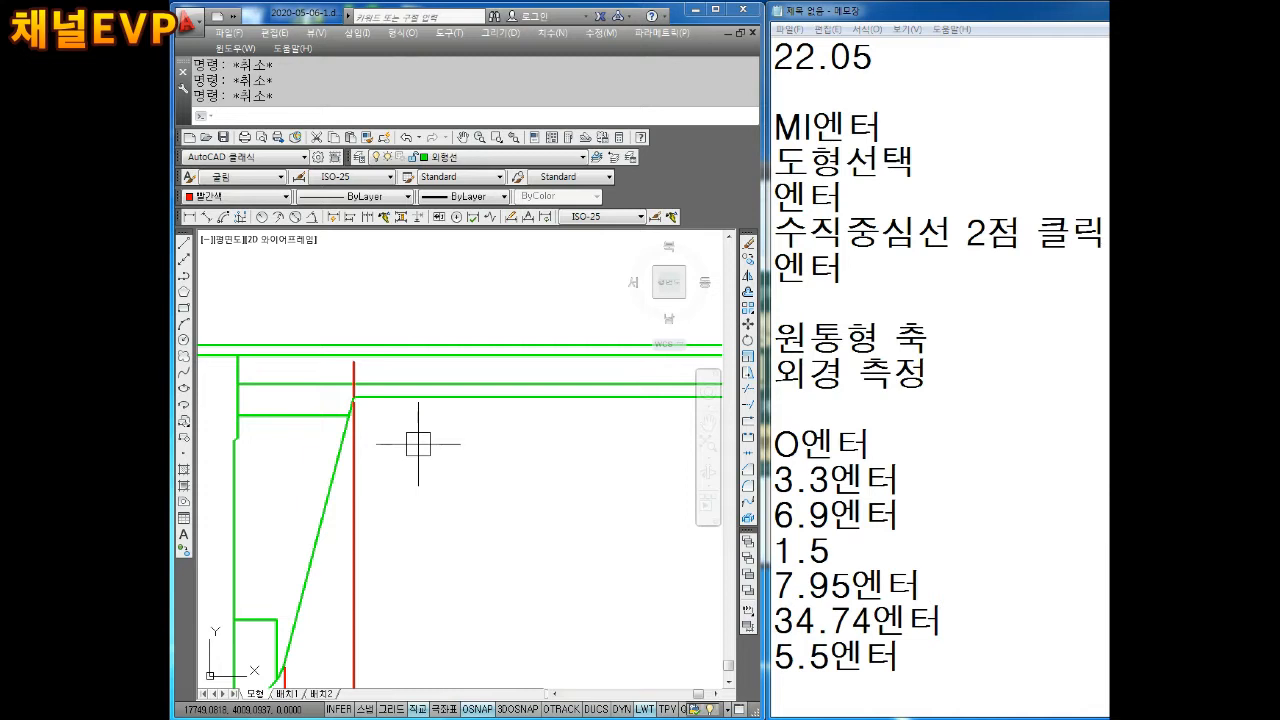
text(o)
key(Return)
text(37.7)
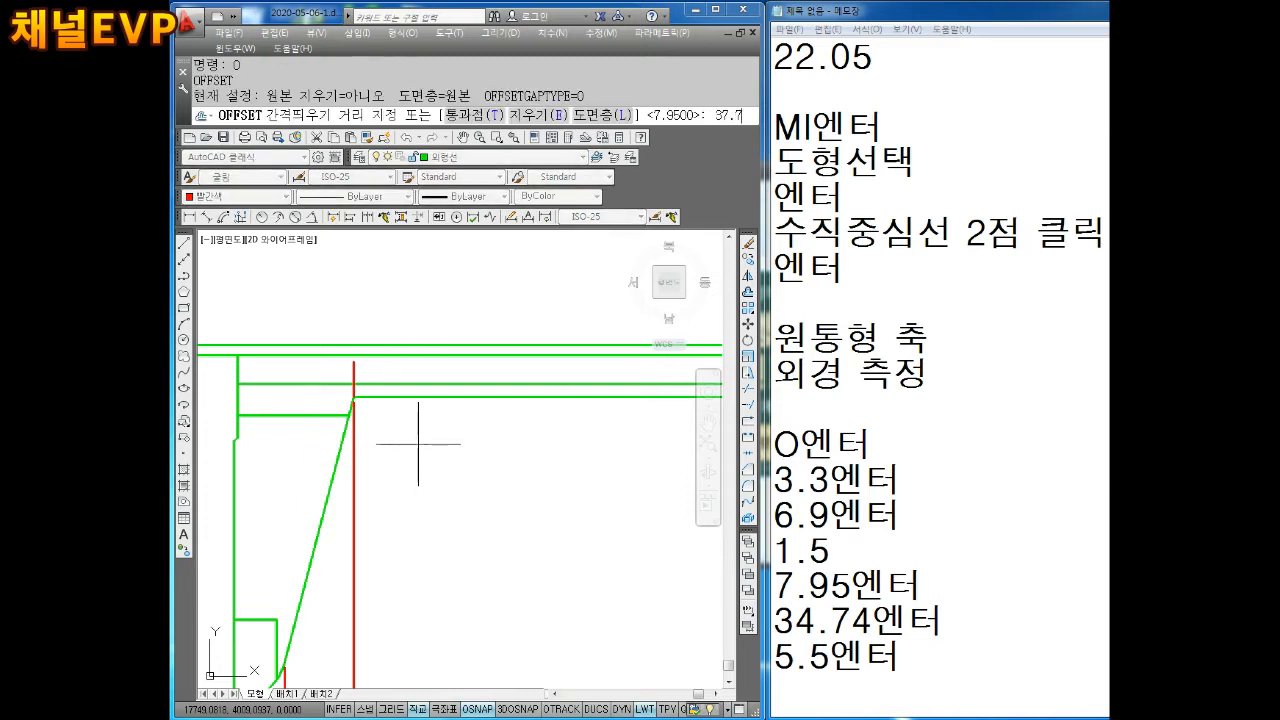
text(4)
key(Return)
scroll(402, 416, up, 2)
click(329, 344)
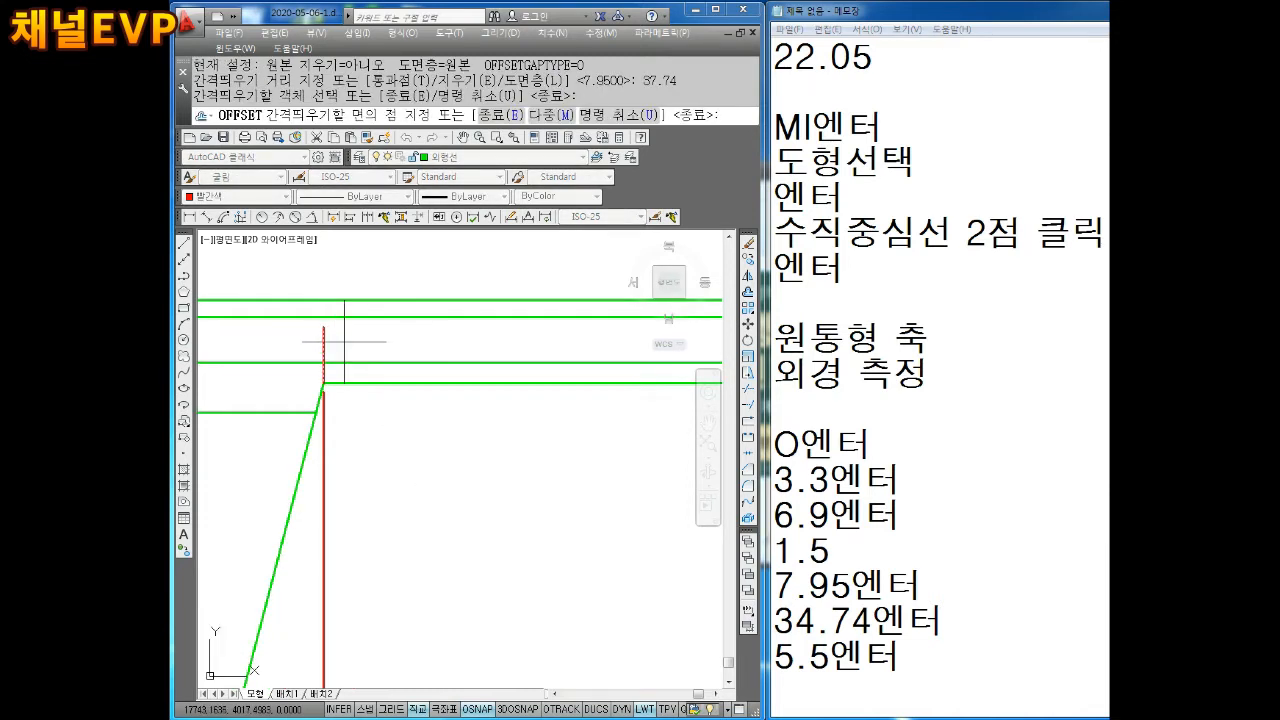
click(491, 338)
scroll(559, 321, down, 2)
middle_drag(598, 318, 458, 348)
scroll(457, 348, down, 2)
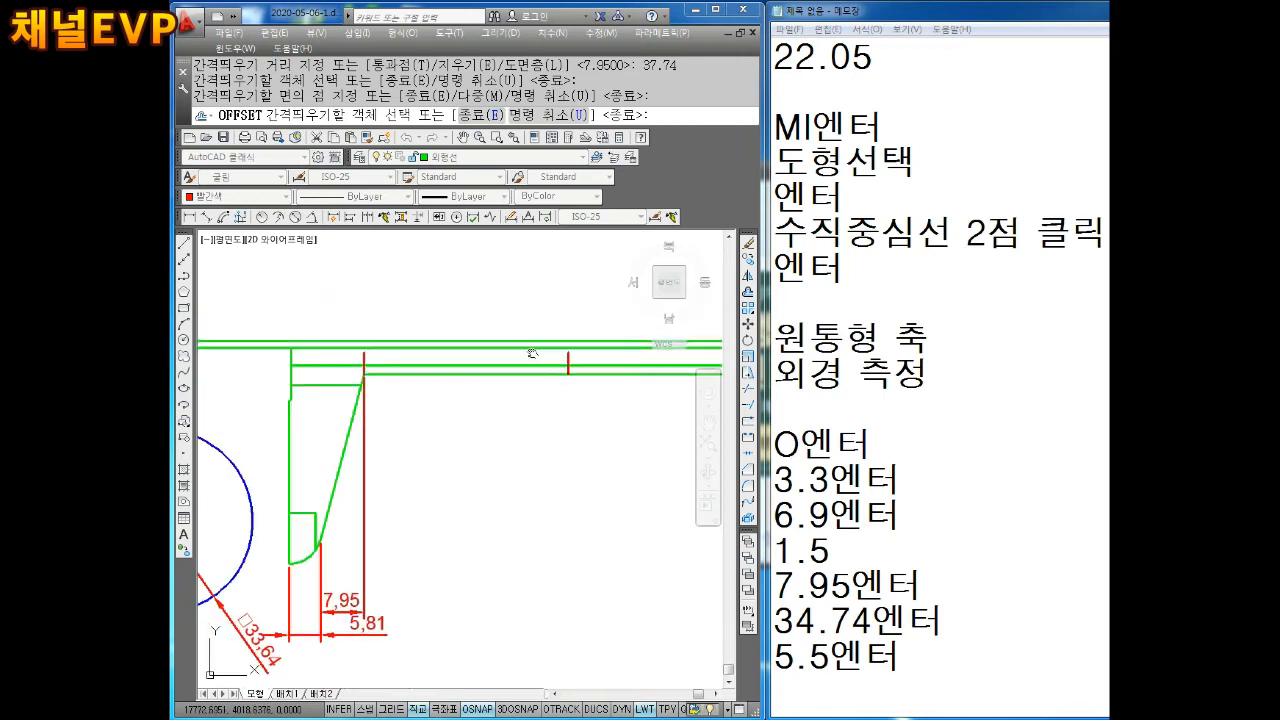
scroll(597, 351, up, 2)
key(Escape)
key(Escape)
key(Escape)
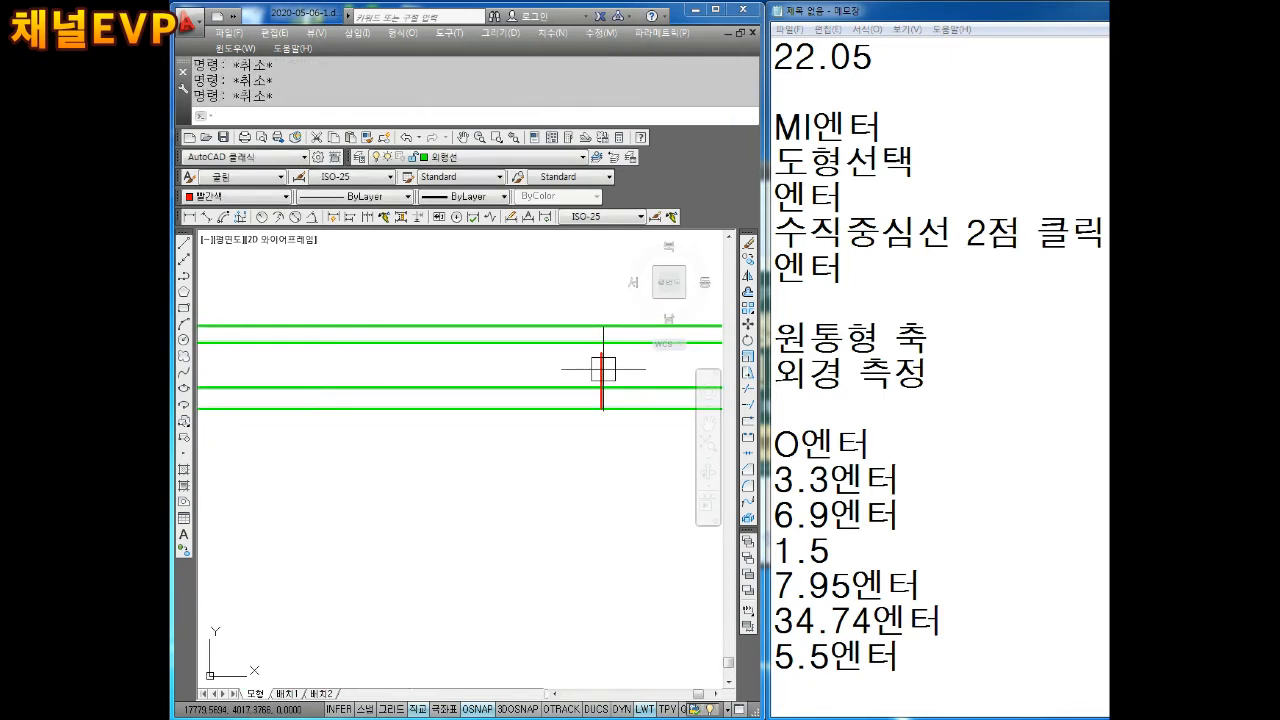
Step: Offset the outer short vertical line by 5.5, farther away from the leg
text(o)
key(Return)
text(5.5)
key(Return)
middle_drag(565, 392, 524, 402)
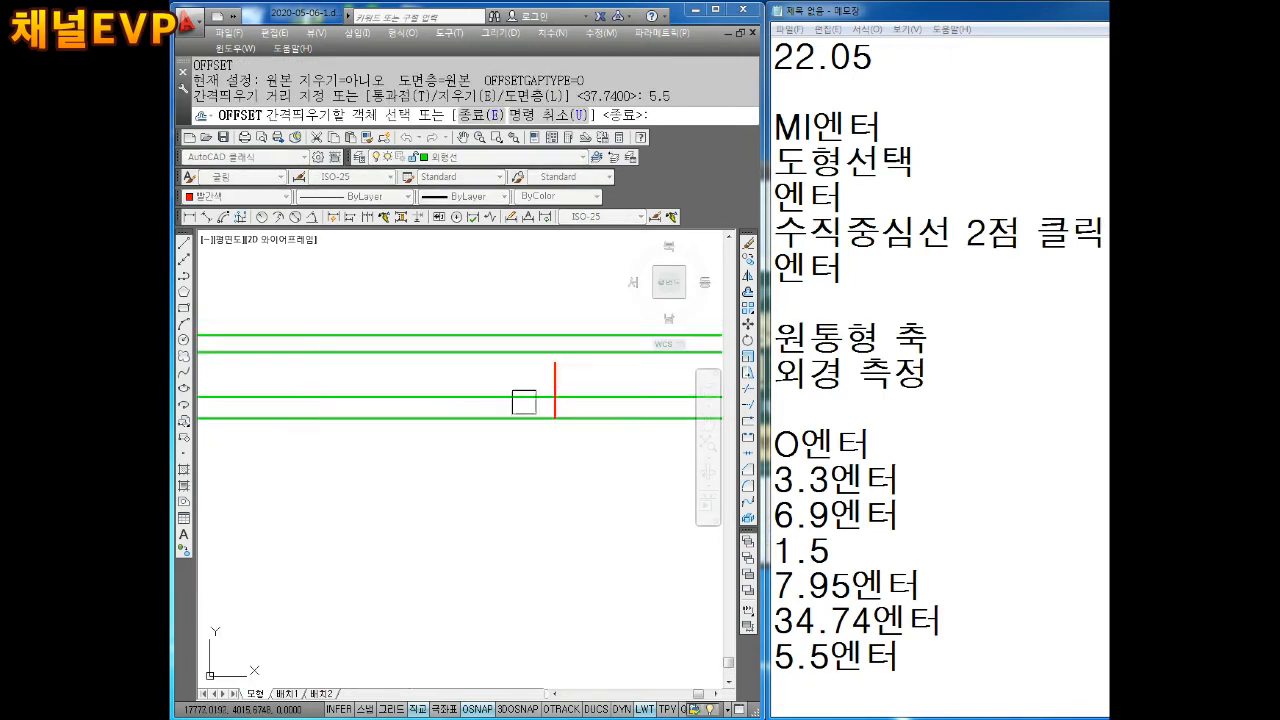
click(555, 383)
click(622, 378)
key(Escape)
scroll(622, 377, down, 4)
middle_drag(622, 377, 583, 348)
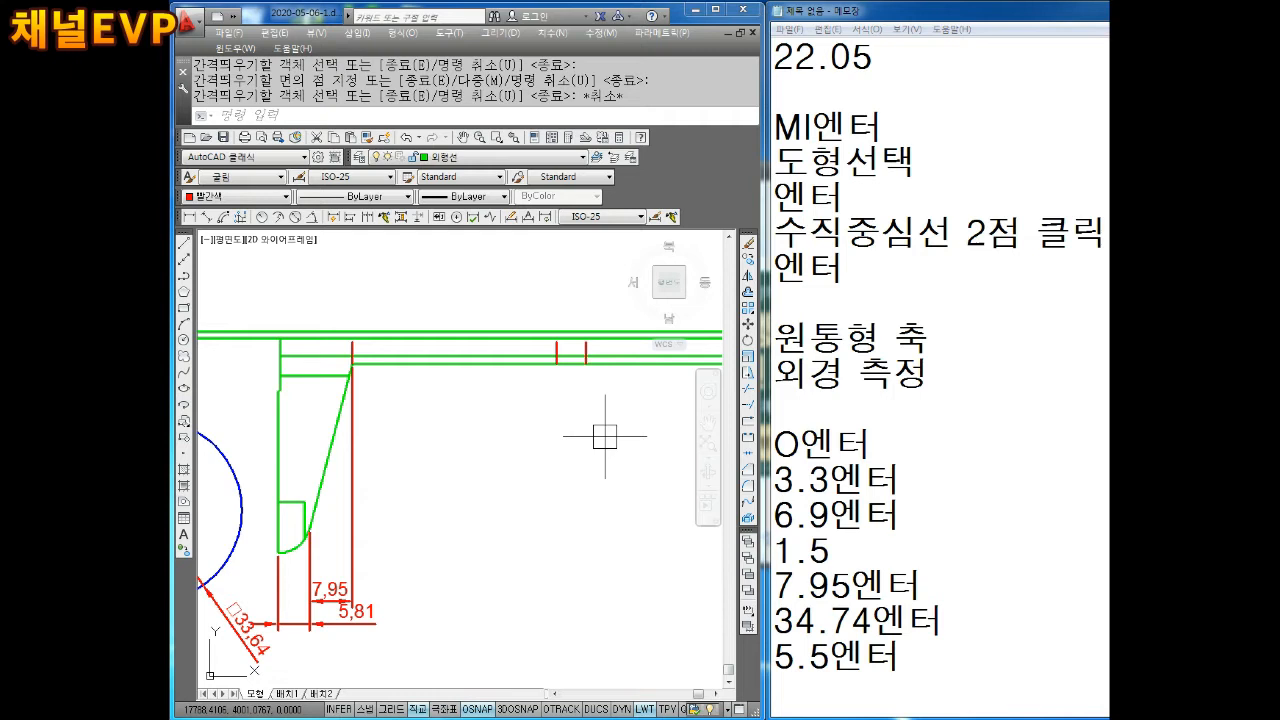
Step: Trim the two lower green horizontal lines beyond the outermost short red vertical line
middle_drag(601, 376, 566, 403)
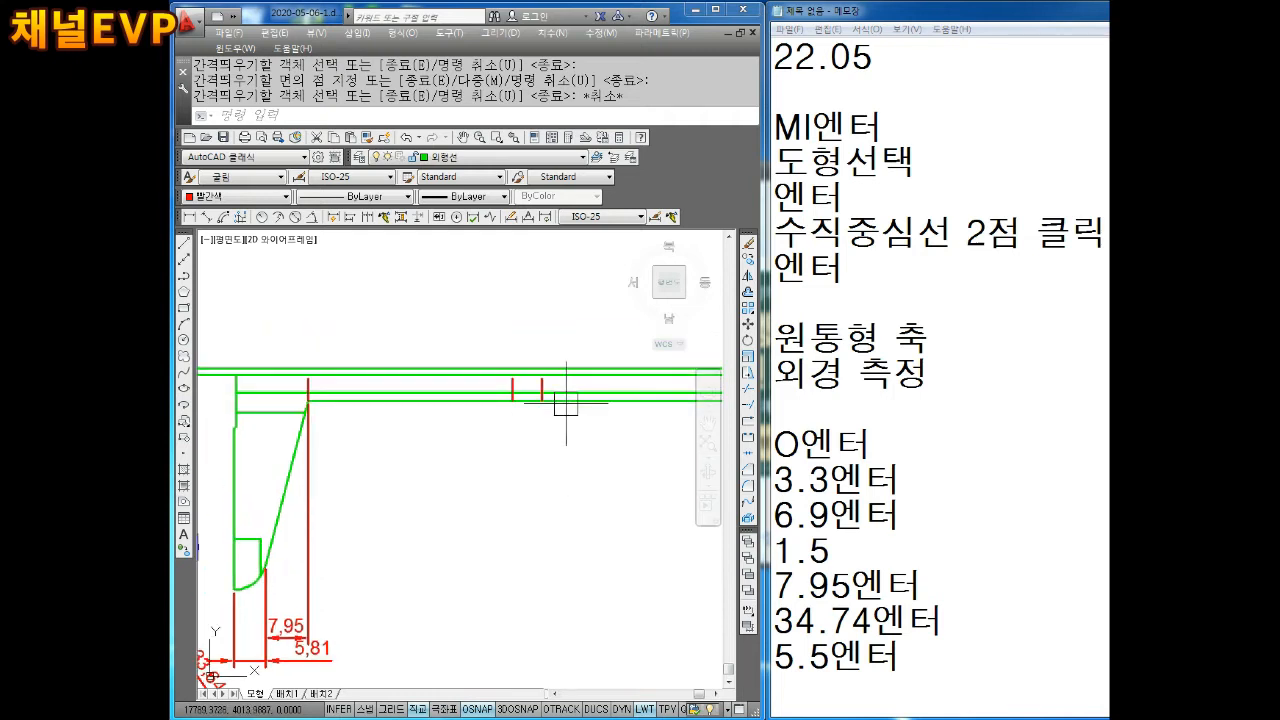
scroll(573, 375, up, 2)
click(577, 434)
key(Escape)
key(Escape)
key(Escape)
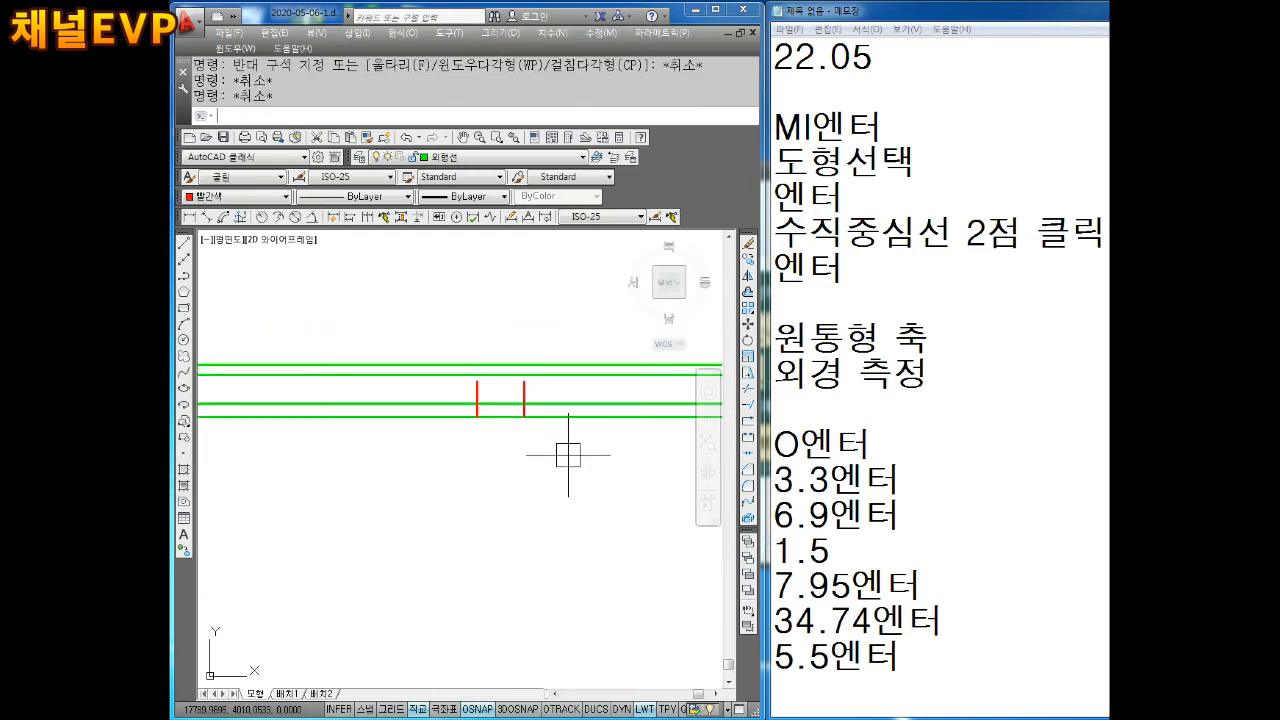
key(Return)
click(596, 404)
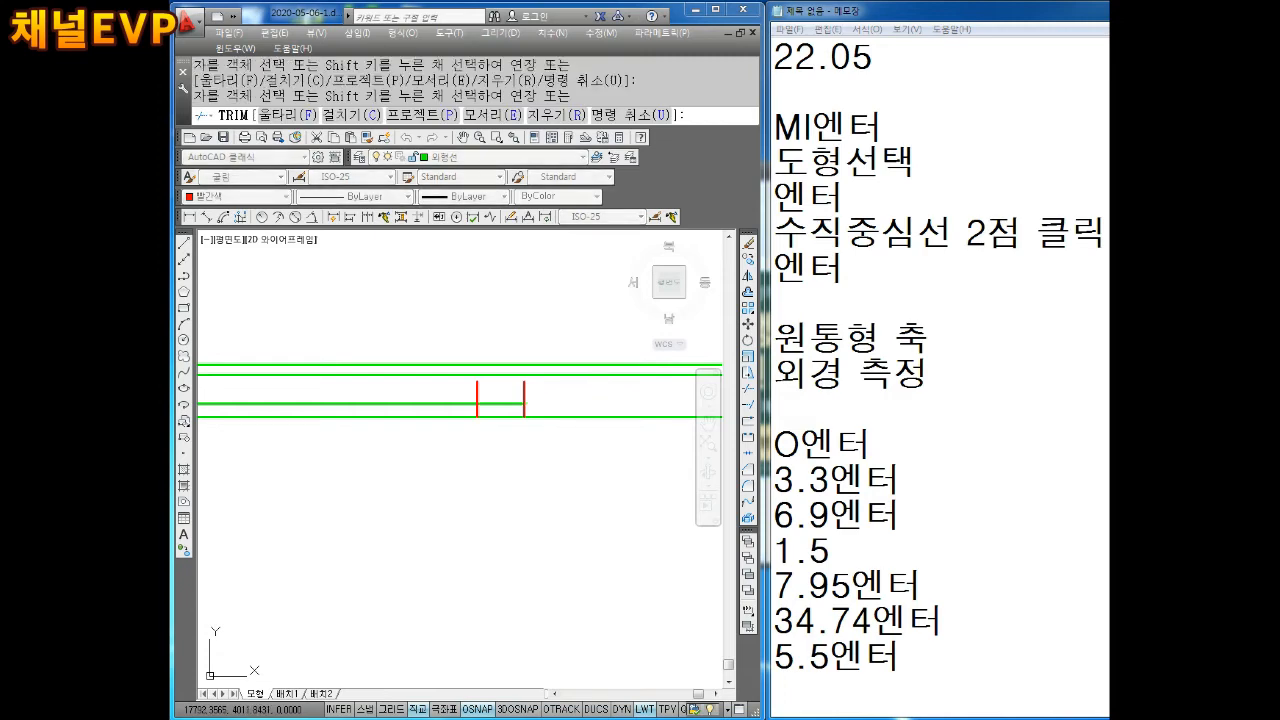
click(584, 416)
key(Escape)
scroll(574, 413, down, 2)
scroll(457, 443, up, 1)
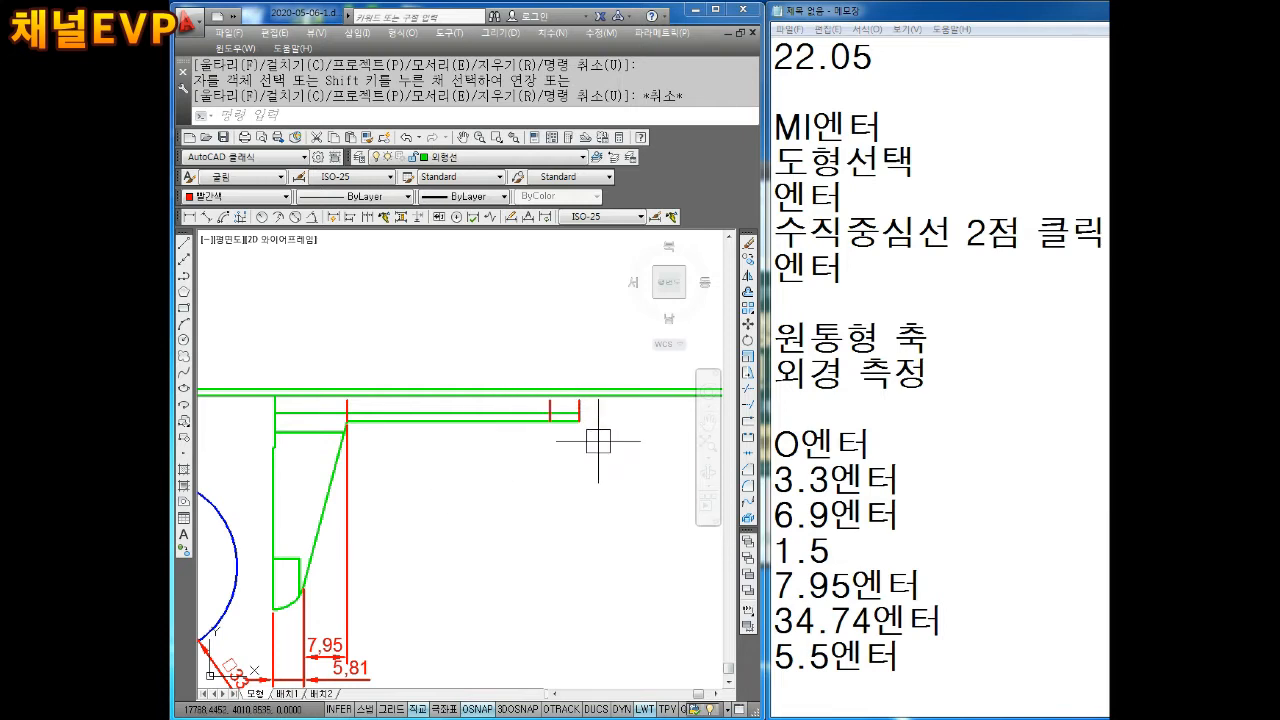
Step: Delete the short red vertical line above the upper end of the slanted line
middle_drag(545, 409, 579, 409)
key(Escape)
scroll(381, 411, up, 2)
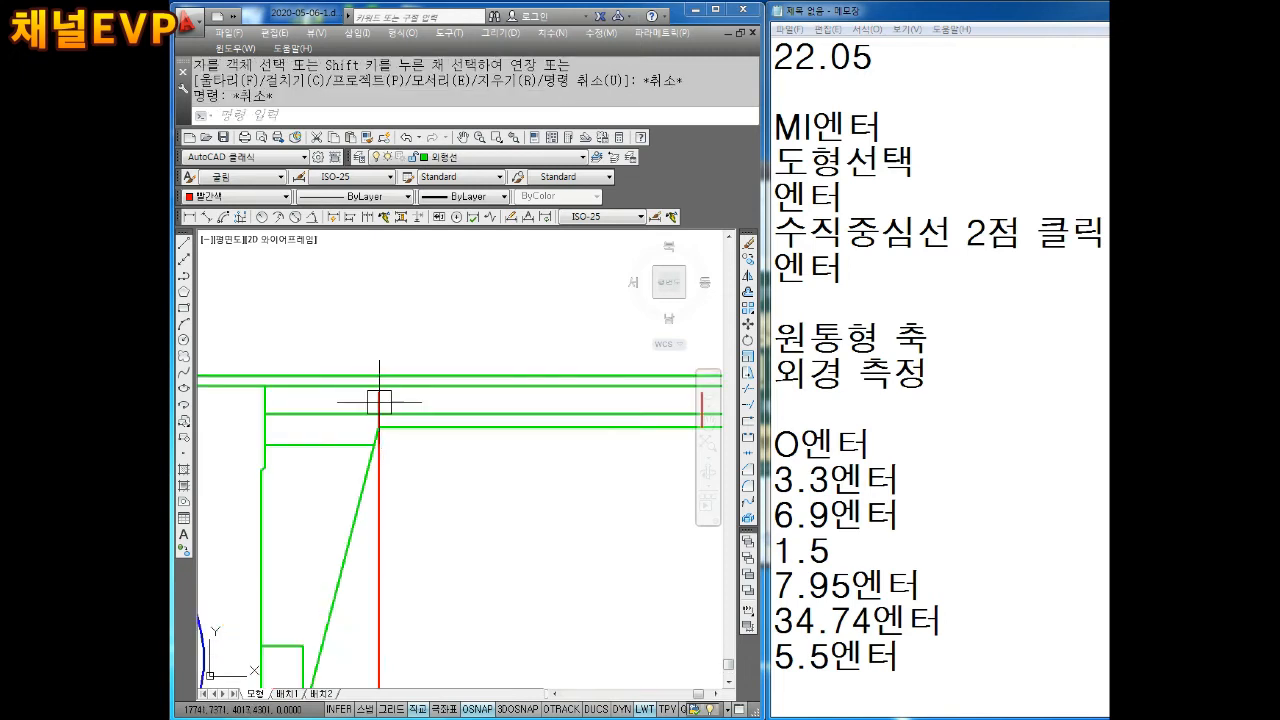
click(379, 402)
key(Delete)
scroll(440, 438, down, 4)
scroll(520, 453, up, 2)
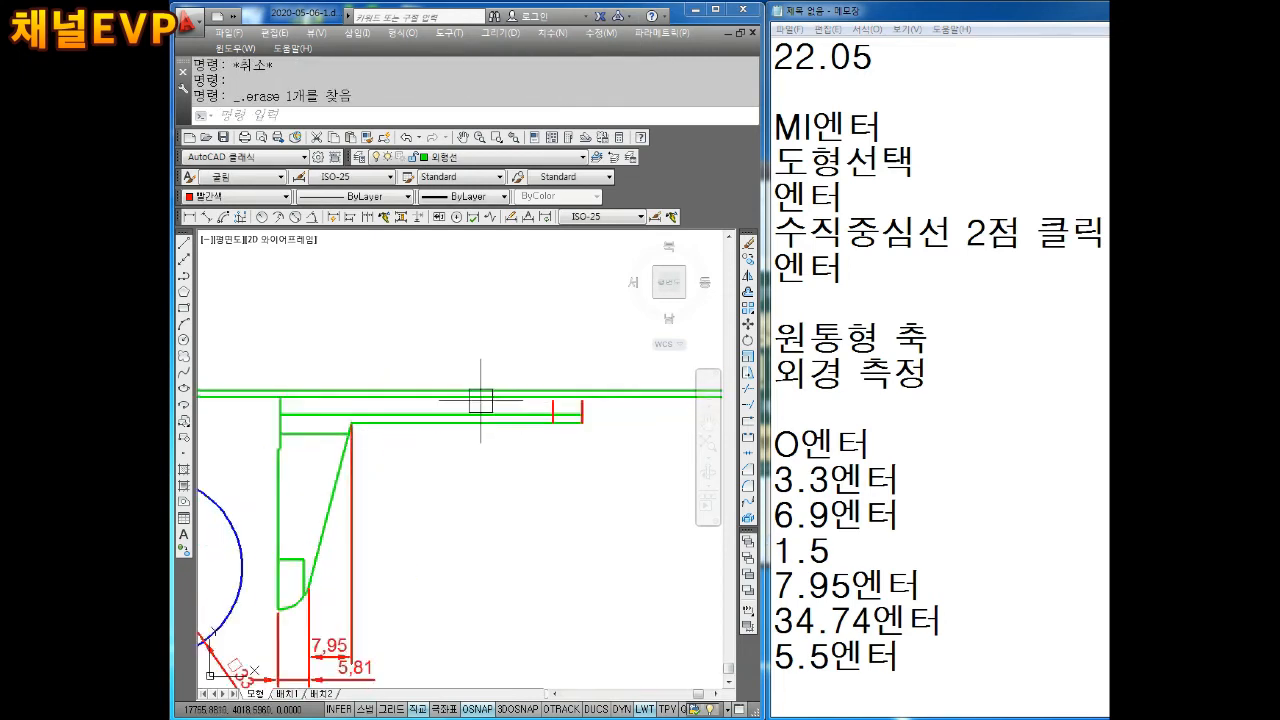
scroll(480, 400, up, 2)
key(Escape)
key(Escape)
click(205, 197)
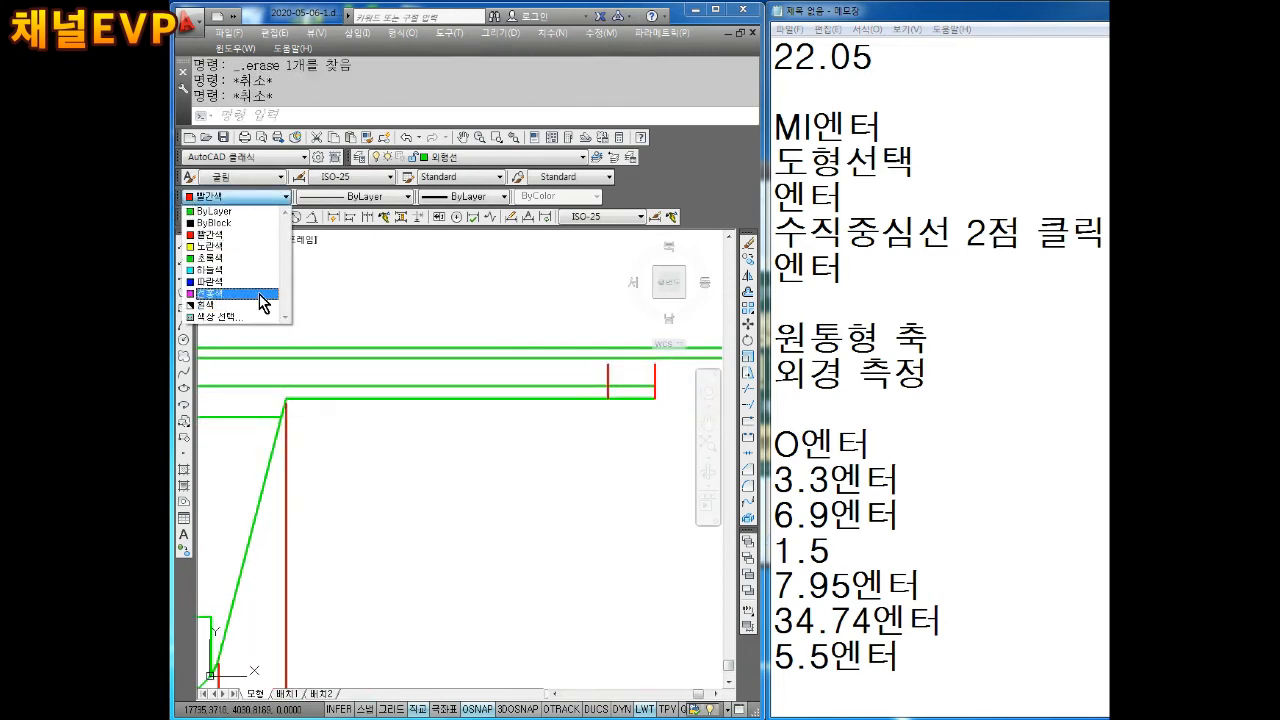
key(Escape)
Step: Try to dimension the horizontal distance from the slanted line's upper end to the inner of the two short red vertical lines
click(190, 222)
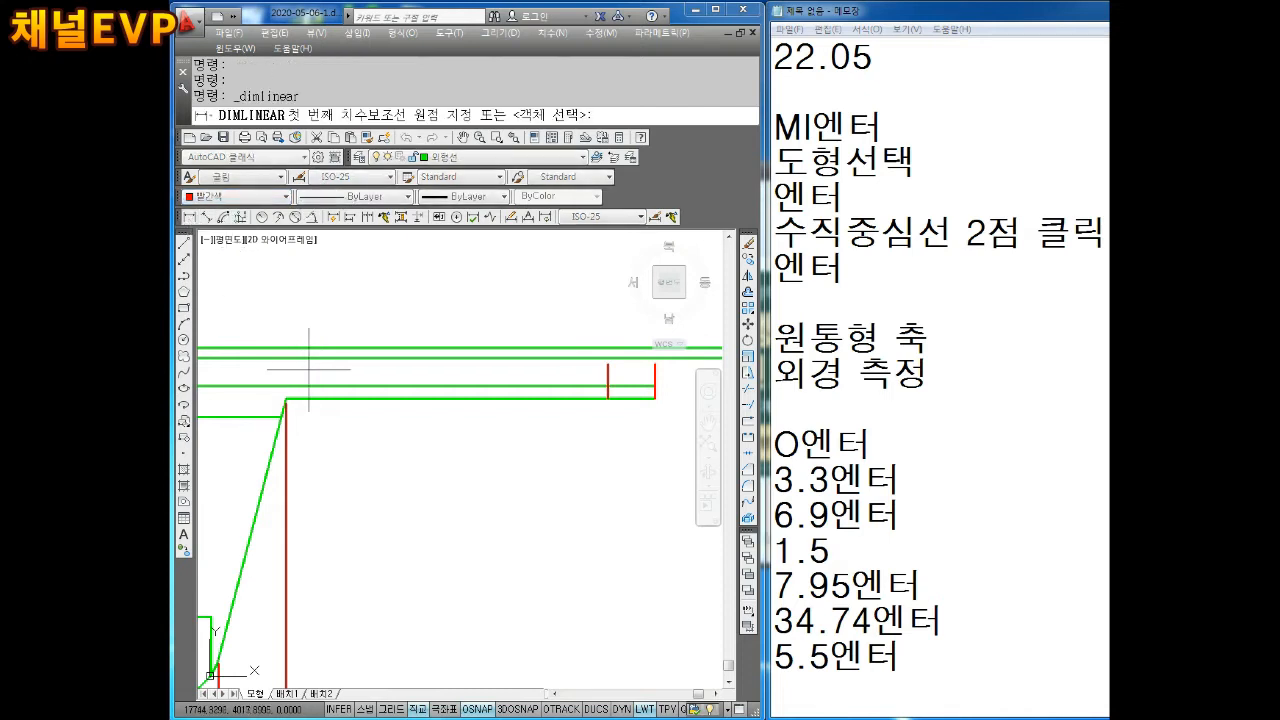
click(286, 400)
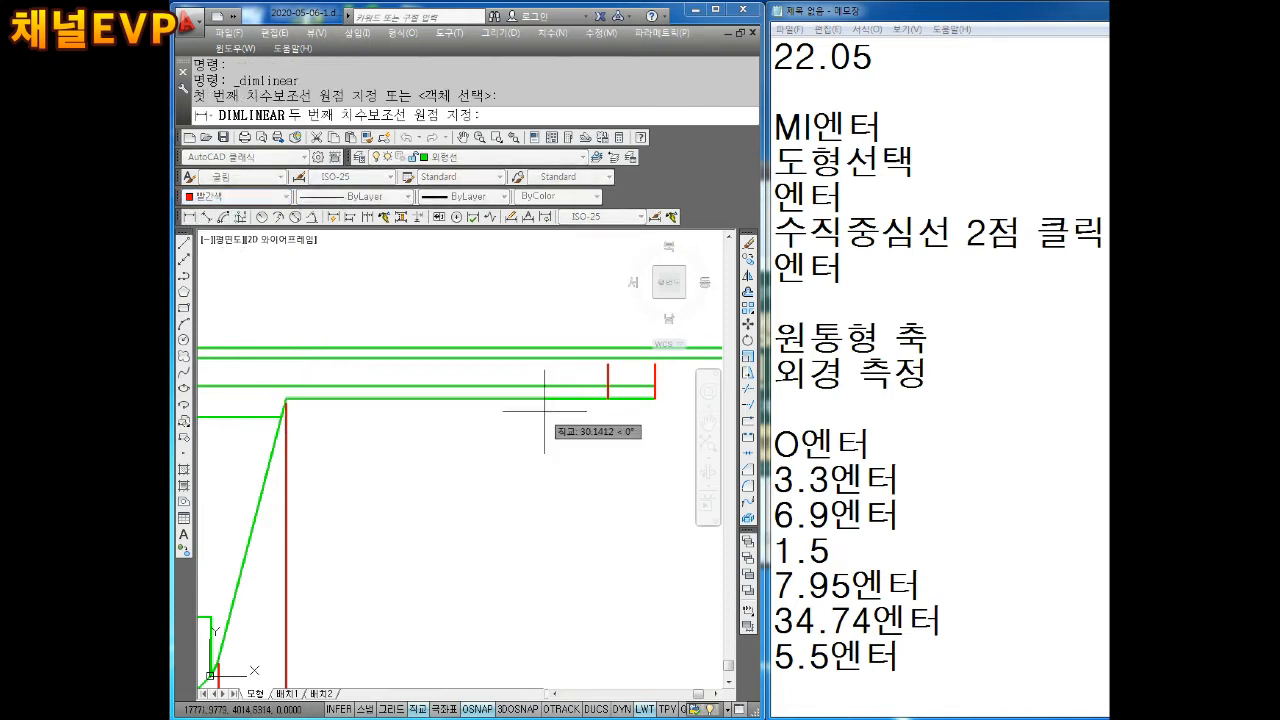
click(600, 397)
middle_drag(600, 397, 617, 240)
scroll(510, 410, down, 3)
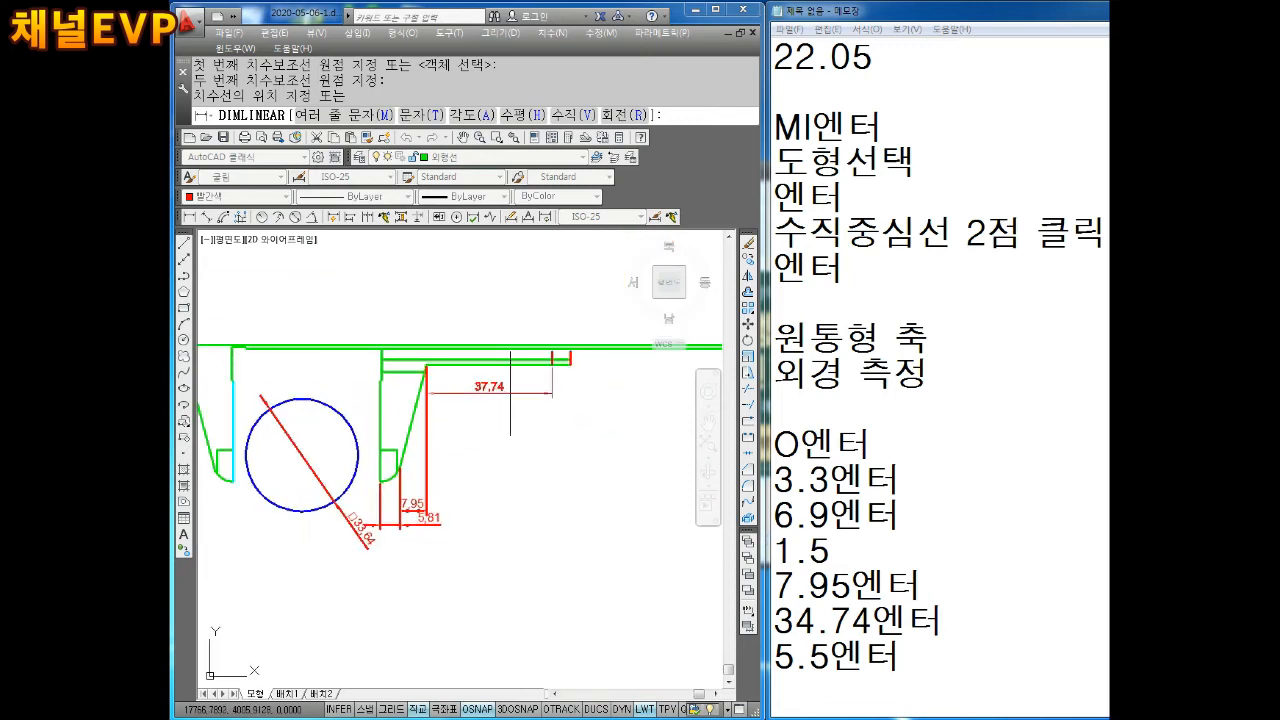
key(Escape)
key(Escape)
Step: Delete the two short red vertical lines at the outer end of the flange
scroll(570, 368, up, 5)
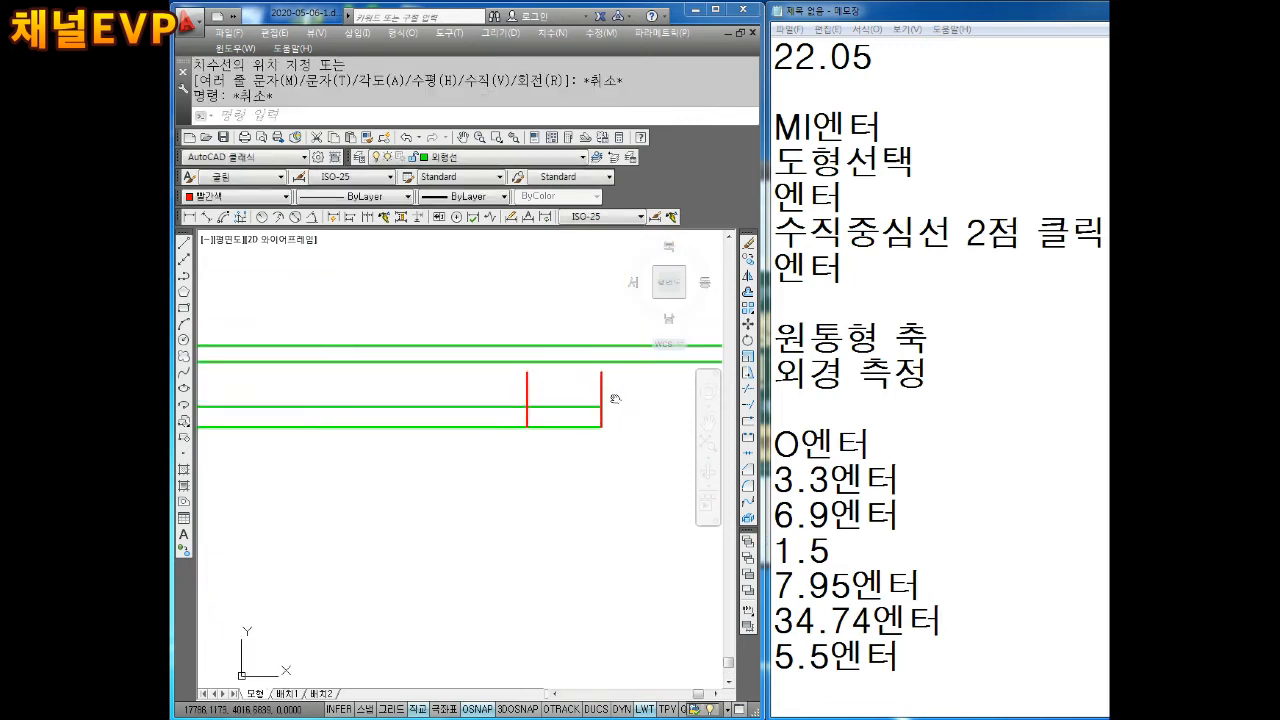
click(614, 385)
click(514, 380)
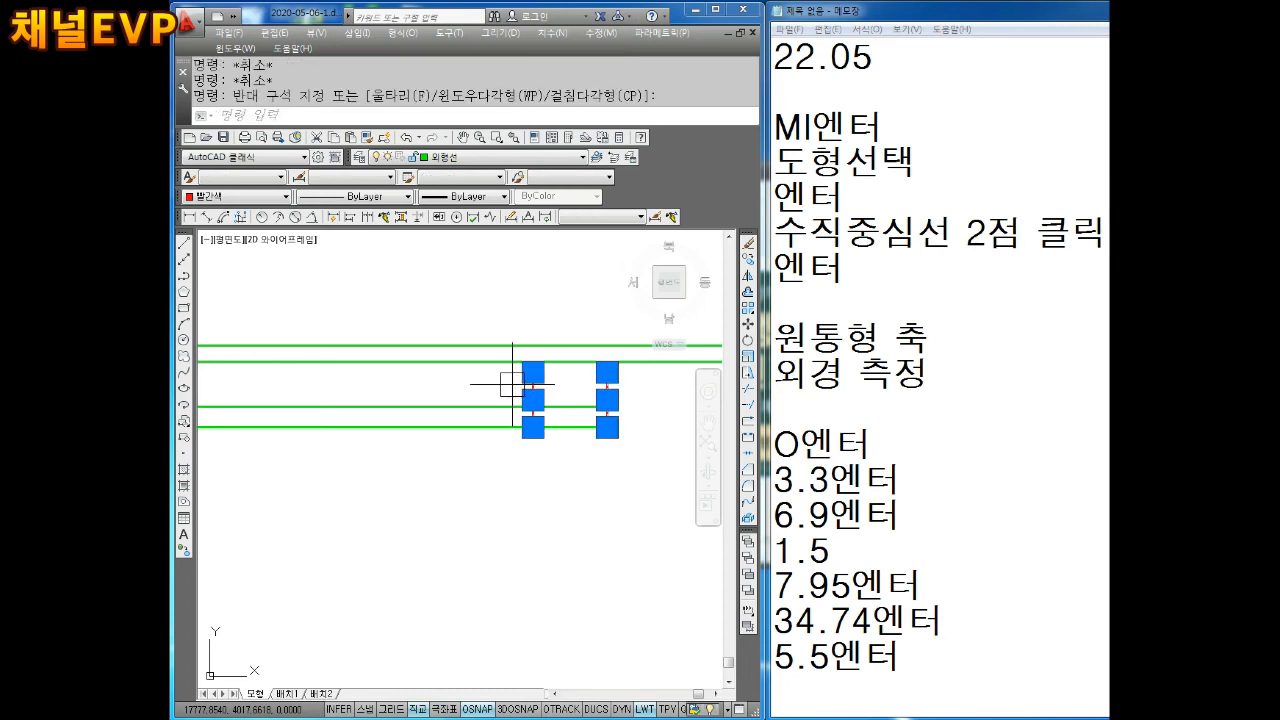
key(Delete)
Step: Draw a short vertical line upward from the slanted line's upper end, crossing the lower horizontal flange lines
scroll(486, 385, down, 3)
scroll(377, 397, up, 5)
key(Escape)
key(Escape)
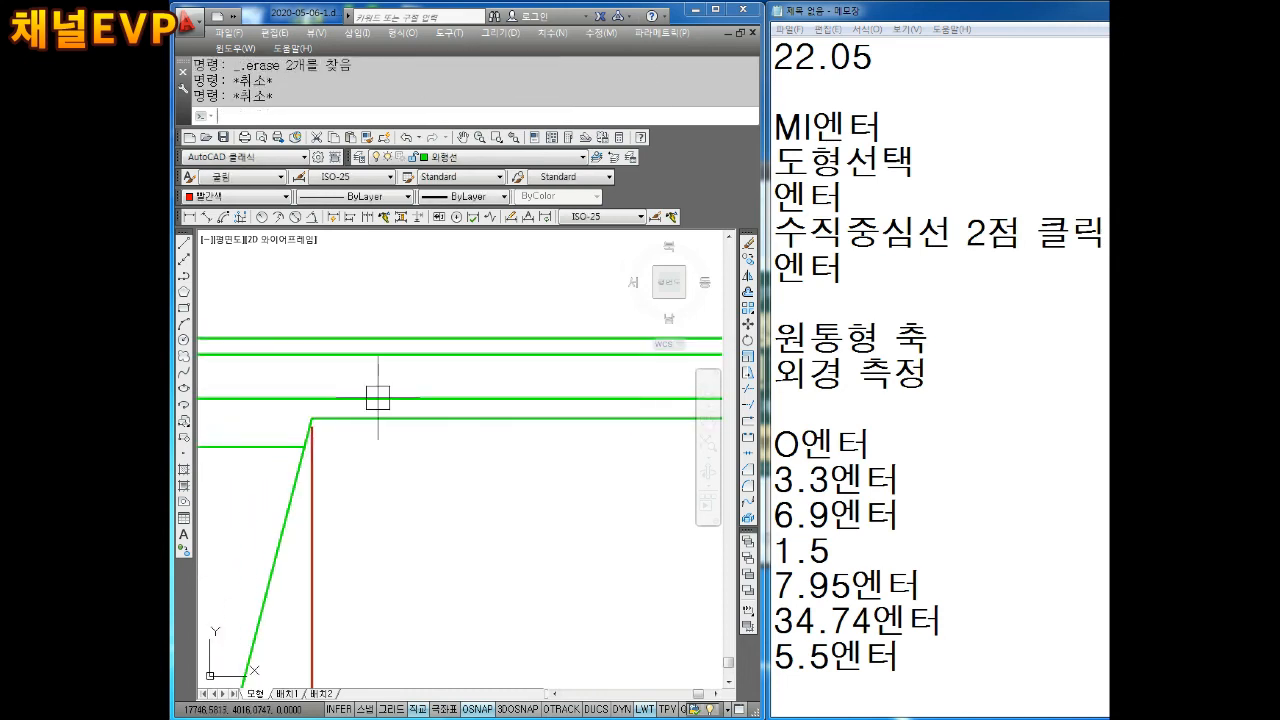
text(l)
key(Return)
scroll(340, 400, up, 2)
click(296, 429)
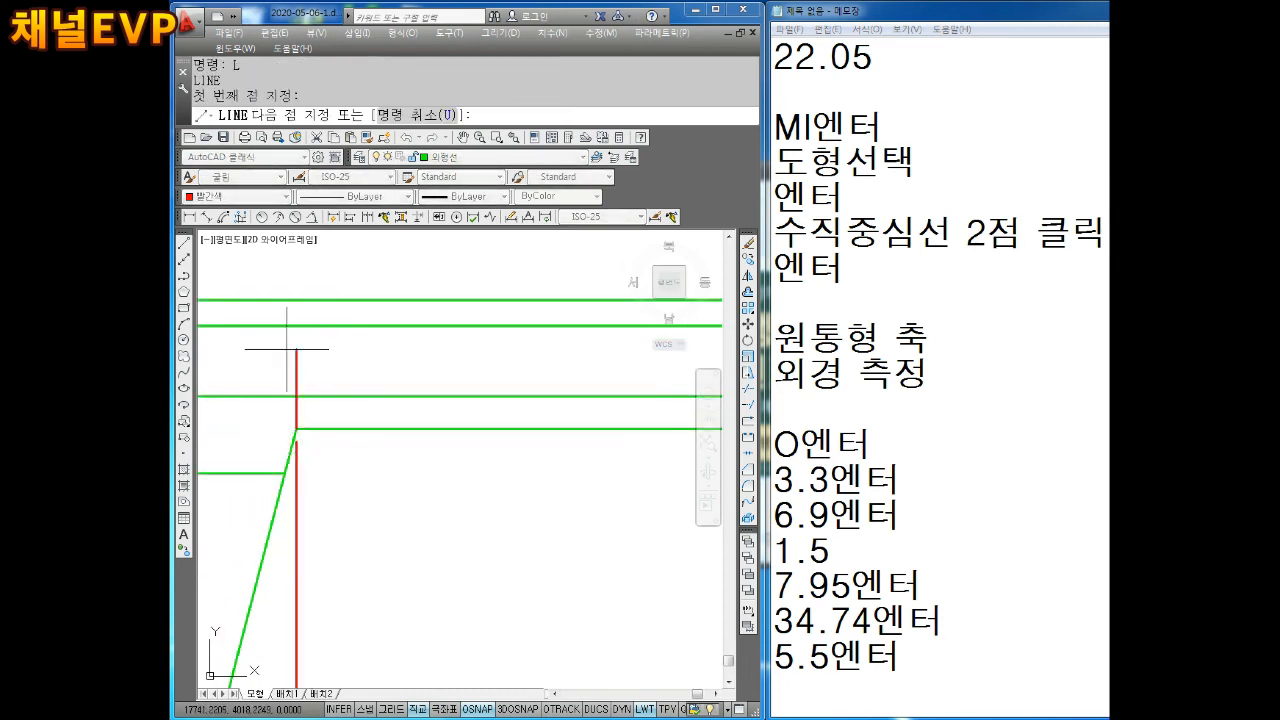
click(287, 349)
key(Escape)
key(Escape)
Step: Offset the new short vertical line by 34.74 toward the outer end of the flange
text(O)
key(Return)
text(34.74)
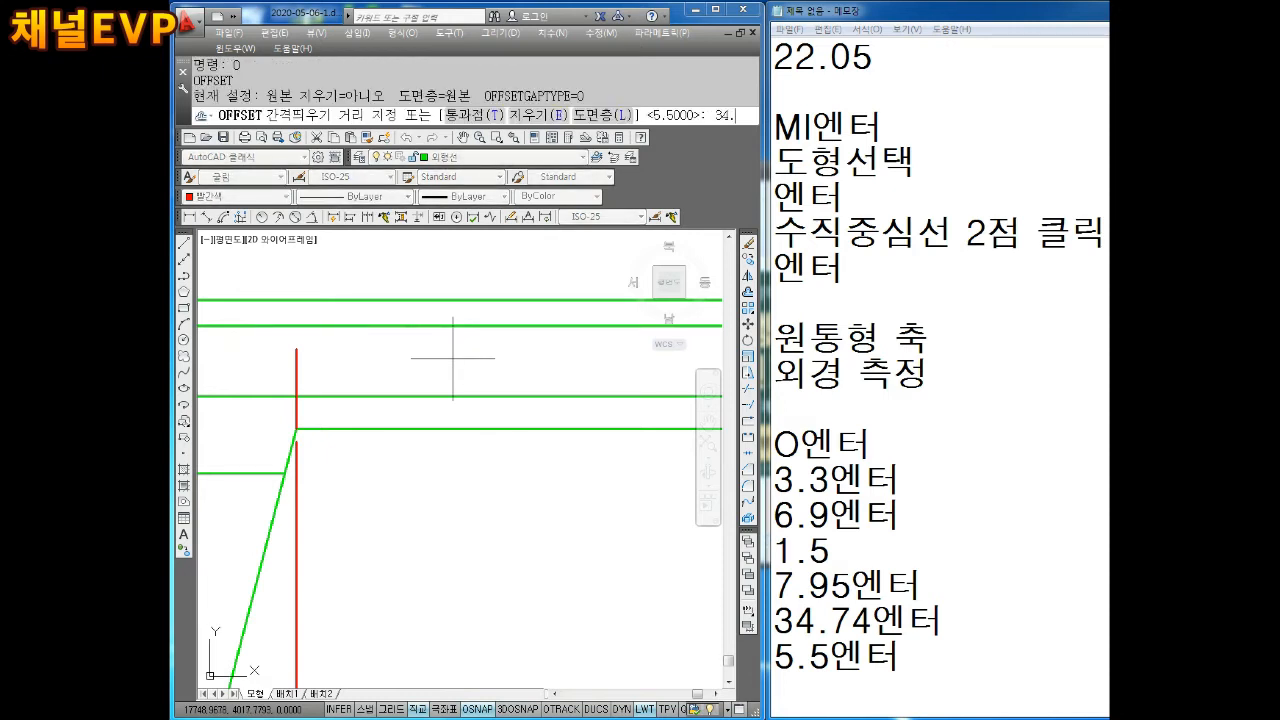
key(Return)
click(289, 363)
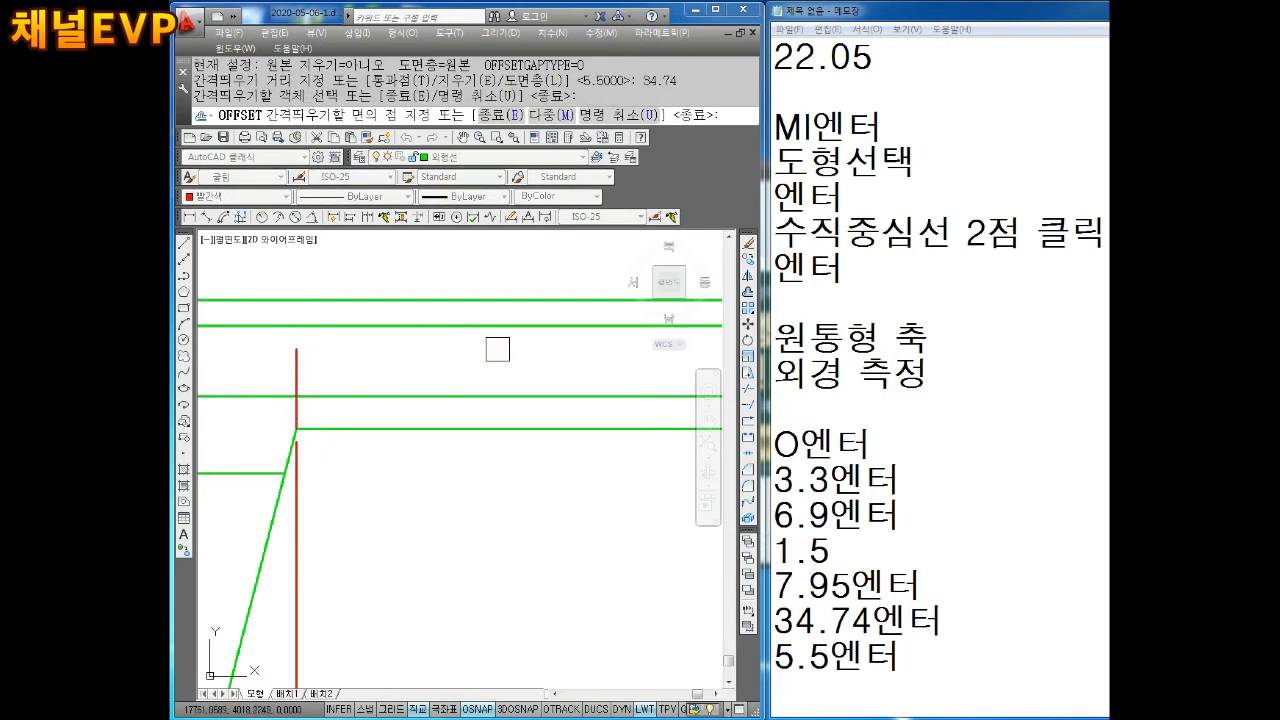
scroll(451, 383, down, 3)
click(589, 400)
key(Return)
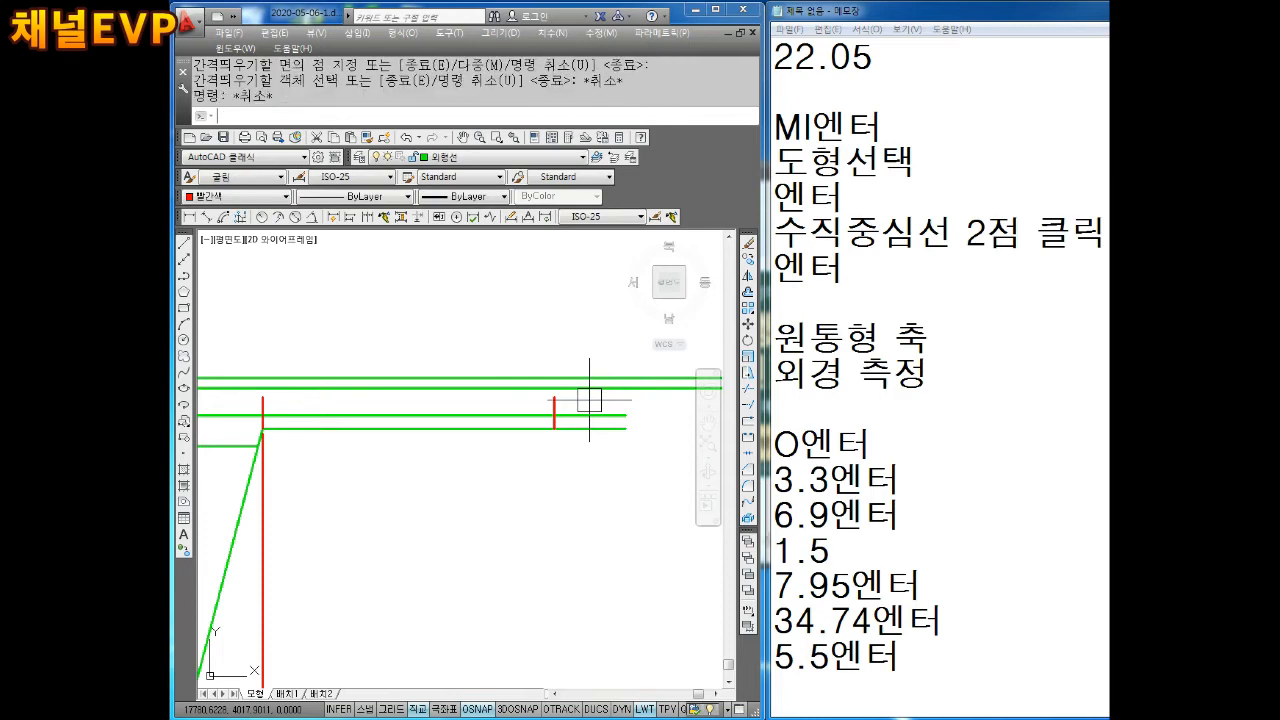
Step: Offset the outer short red vertical line by 5.5, farther away from the leg
text(O)
key(Return)
text(5.5)
key(Return)
scroll(589, 400, up, 2)
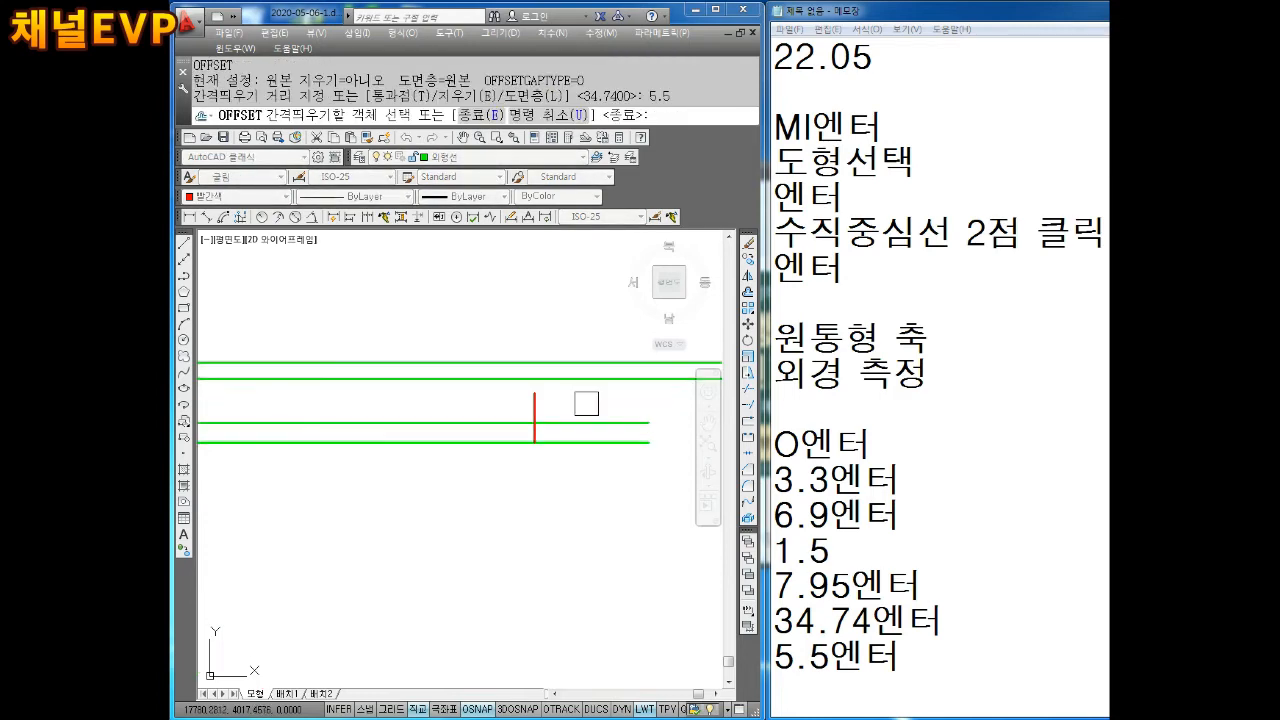
click(541, 405)
click(611, 400)
key(Escape)
key(Escape)
key(Escape)
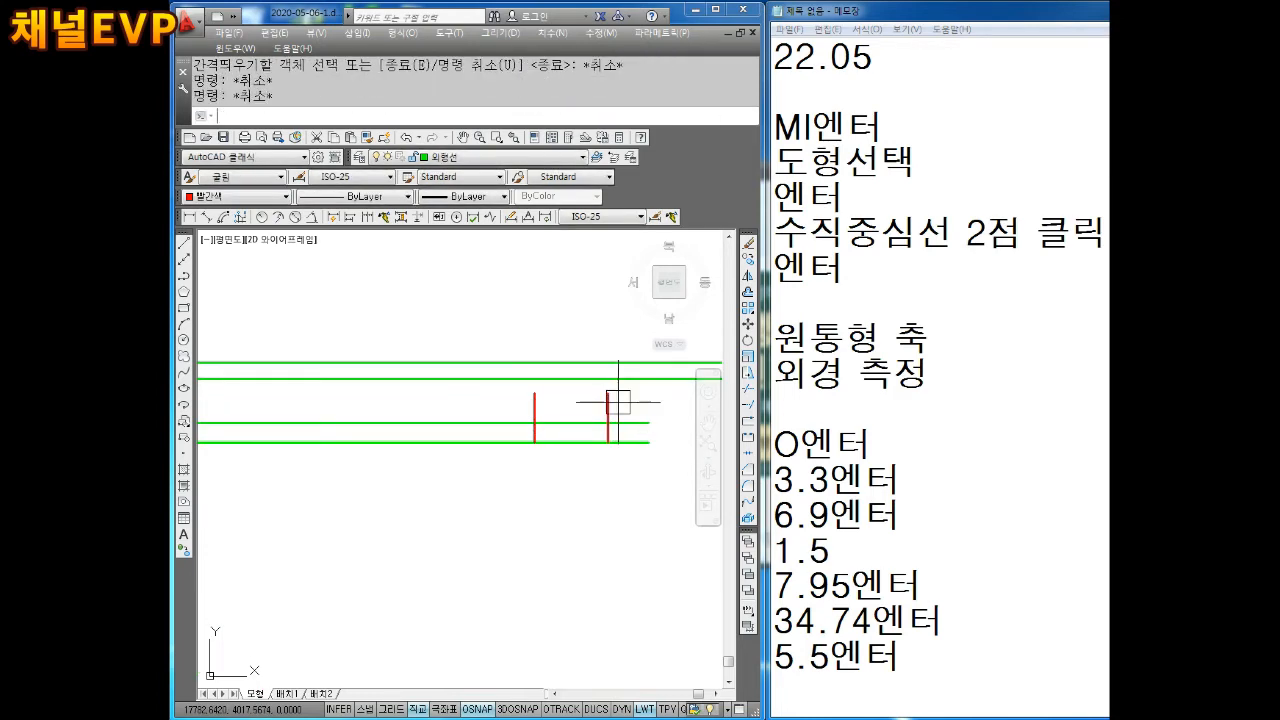
Step: Trim the ends of the two lower green horizontal lines that extend past the outermost red vertical line
text(TR)
key(Return)
key(Return)
click(661, 415)
click(617, 493)
scroll(613, 497, down, 5)
middle_drag(613, 497, 637, 437)
key(Escape)
key(Escape)
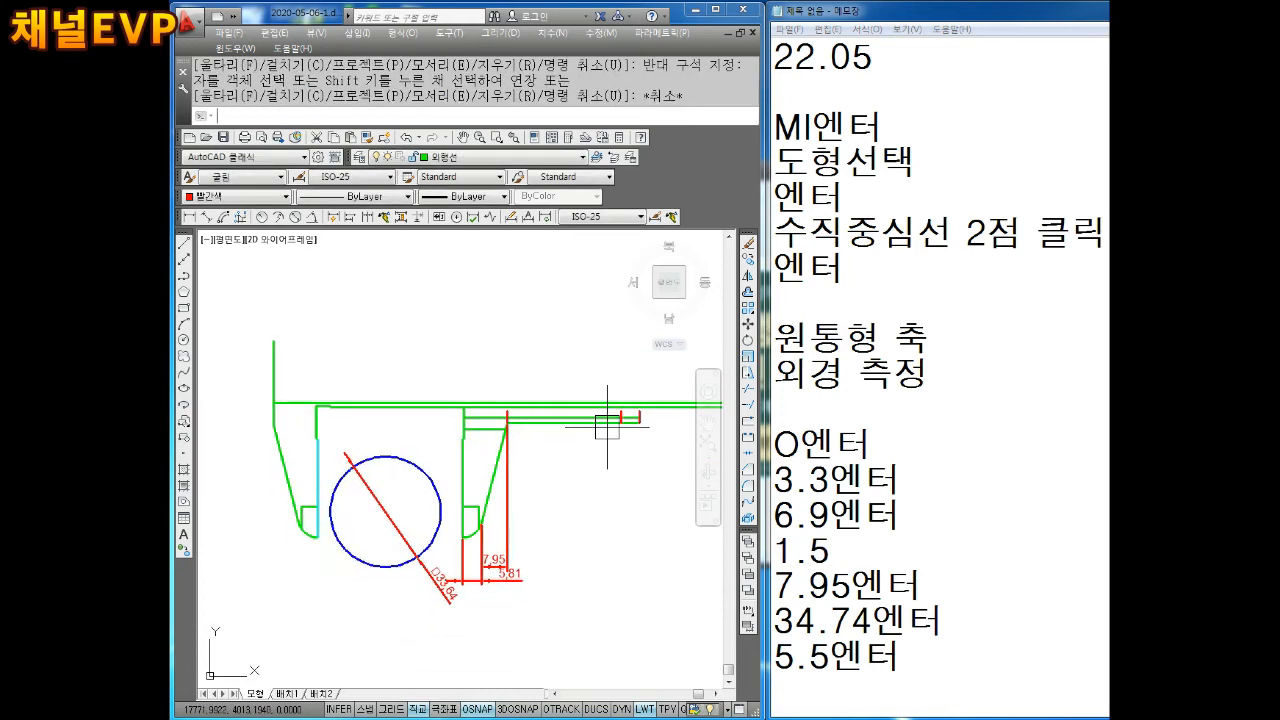
Step: Add a linear dimension below the flange from the slanted line's upper end to the first offset vertical line
scroll(605, 420, up, 3)
click(189, 216)
scroll(416, 420, up, 3)
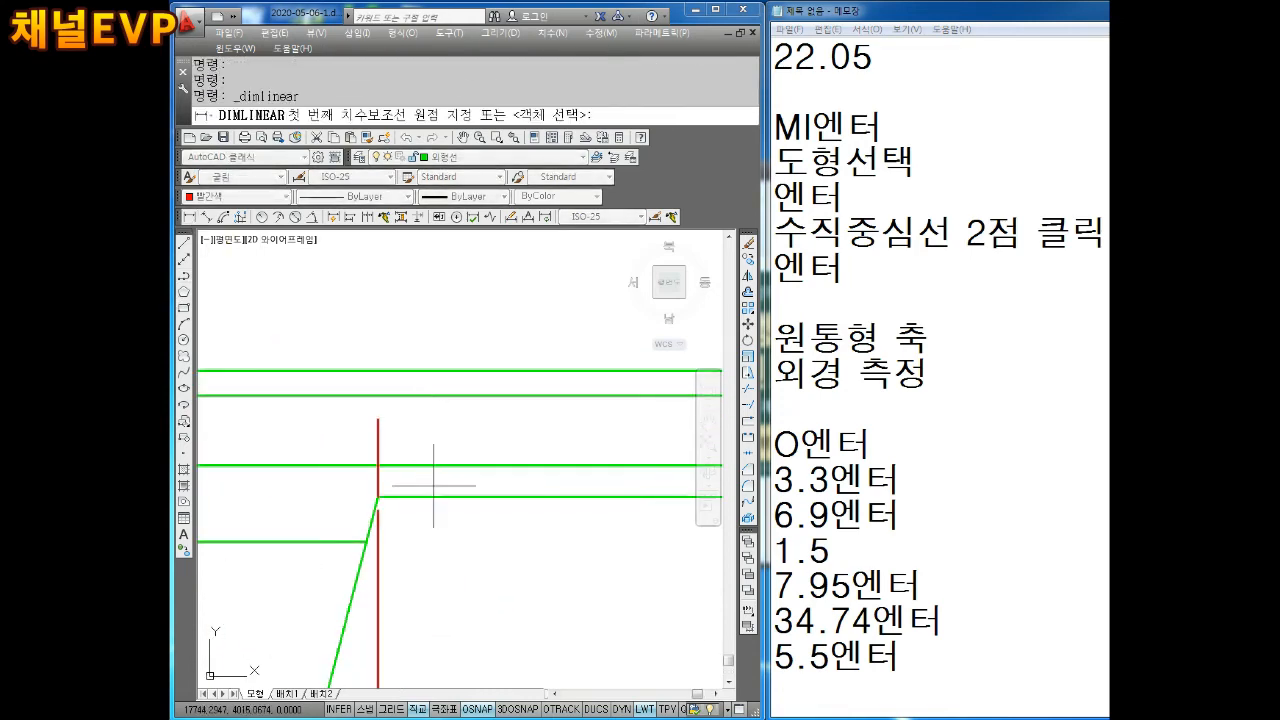
click(386, 497)
scroll(329, 383, down, 3)
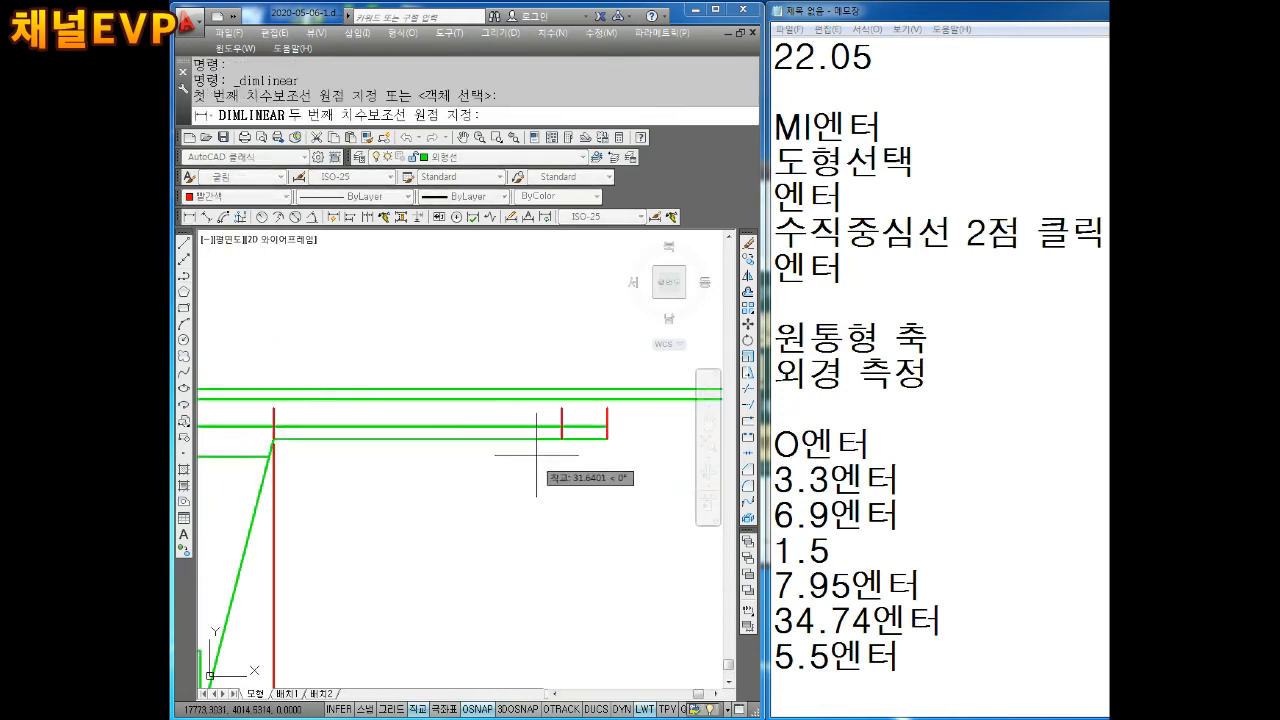
click(572, 449)
click(535, 560)
Step: Add a linear dimension between the two outer short vertical lines, in line with the previous dimension
key(Return)
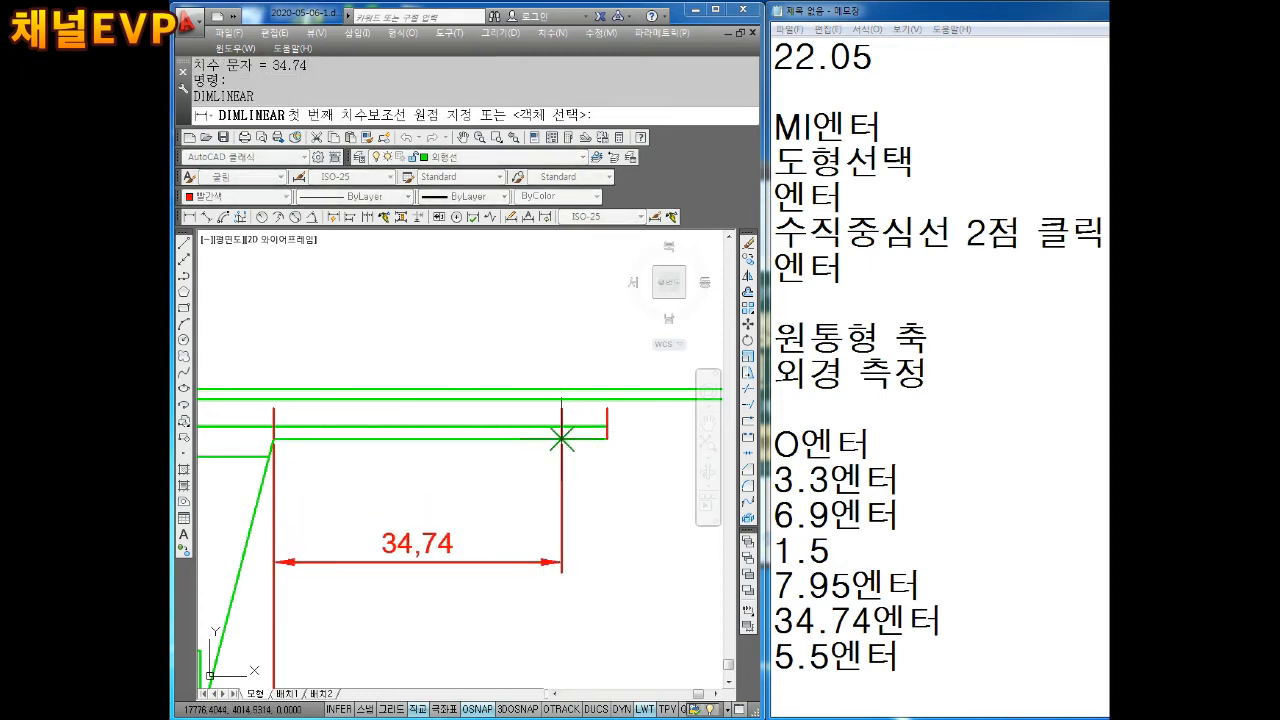
click(562, 437)
click(607, 437)
click(650, 531)
key(Escape)
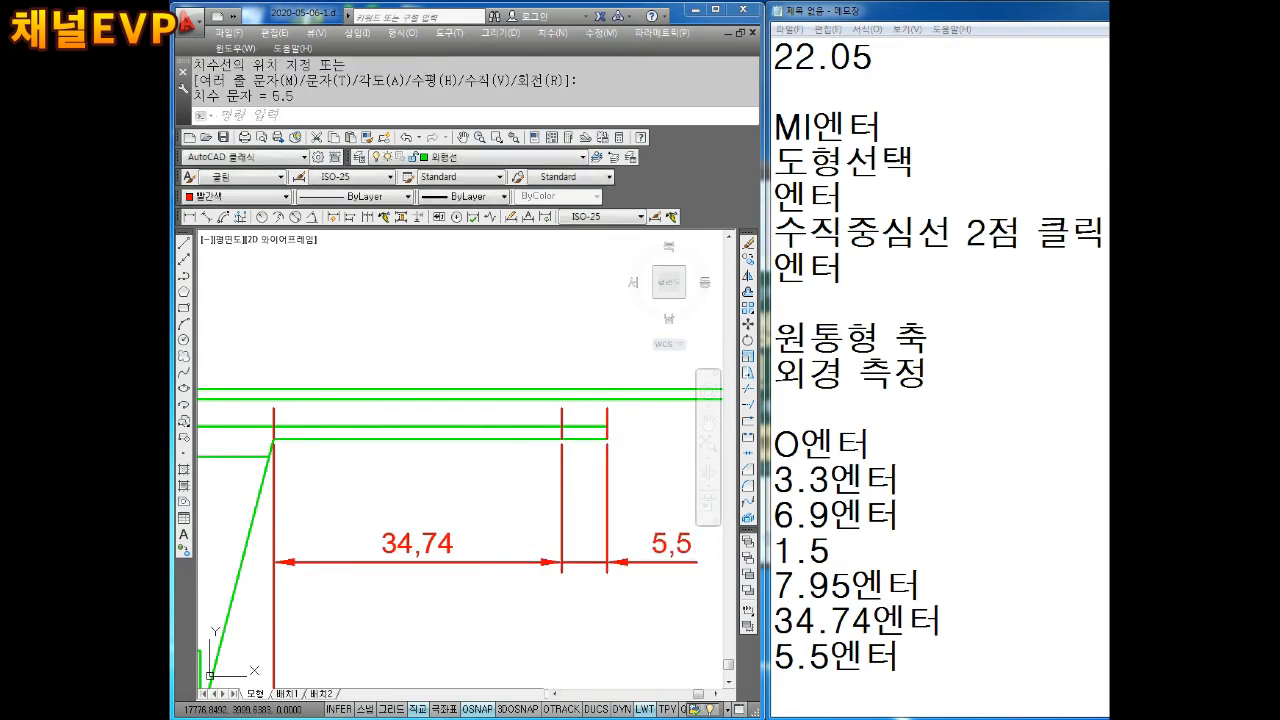
scroll(539, 508, down, 3)
scroll(539, 508, up, 3)
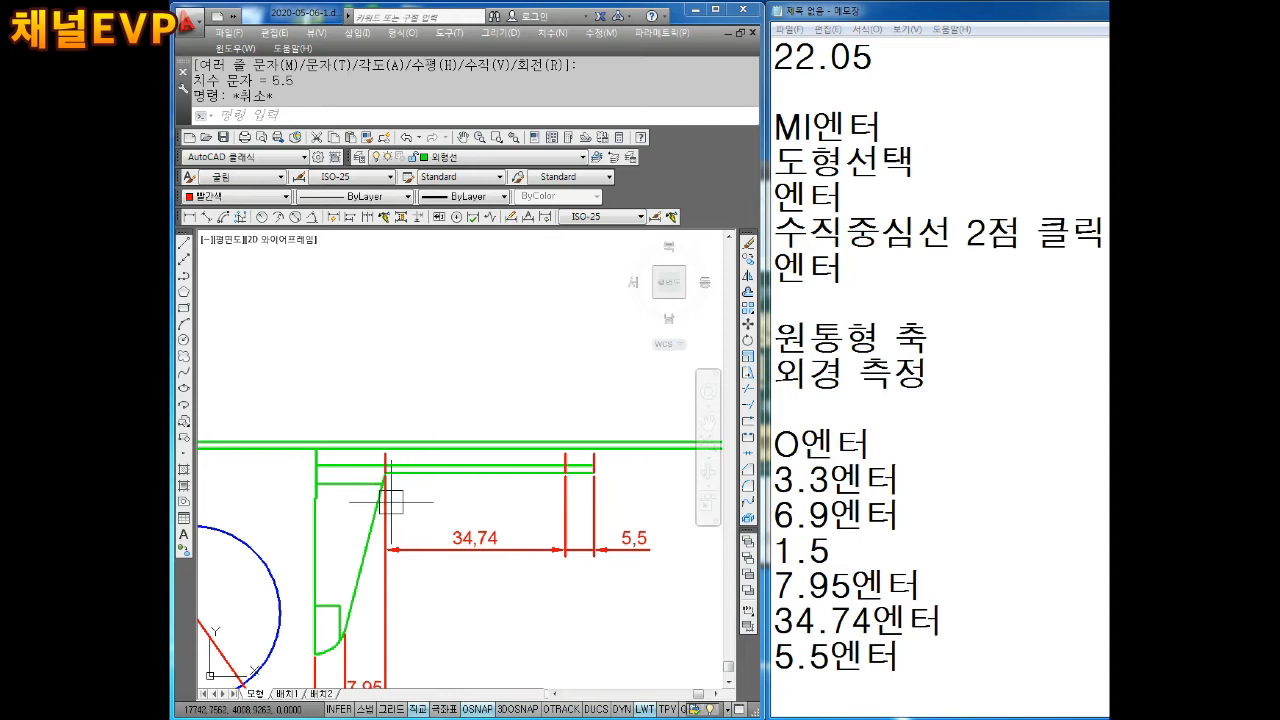
scroll(514, 449, up, 3)
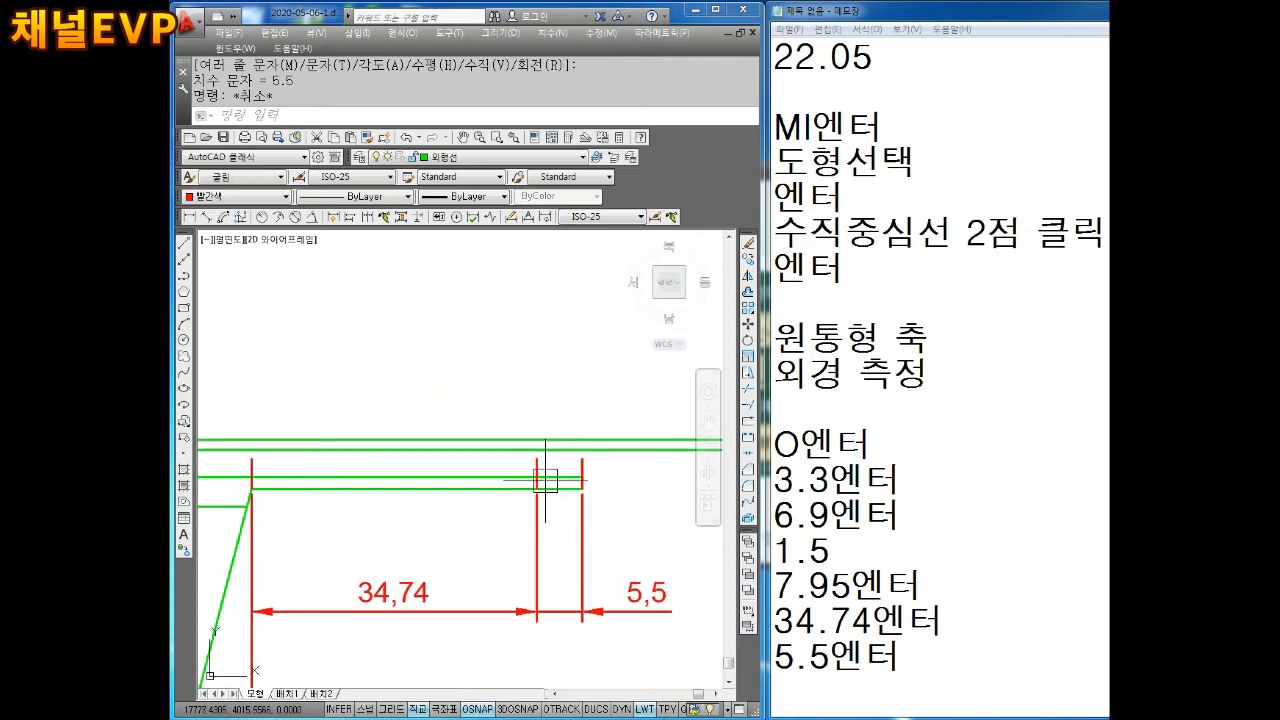
middle_drag(529, 481, 523, 483)
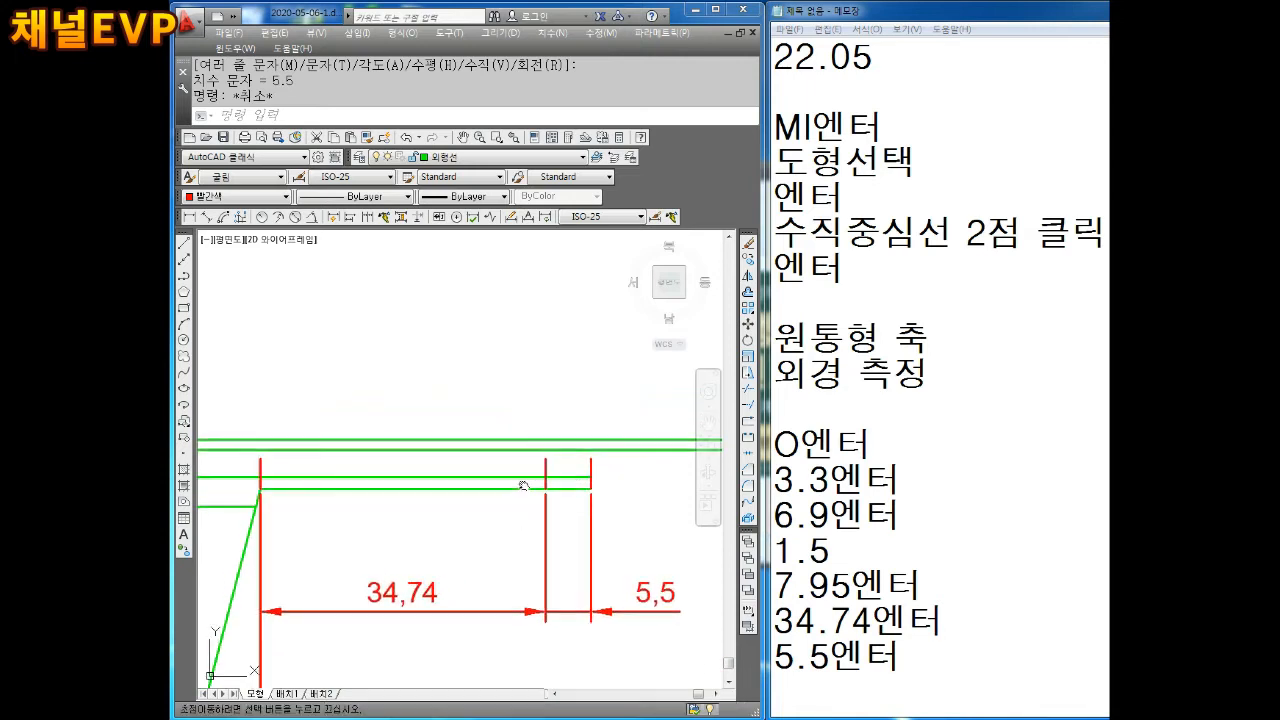
key(Escape)
click(361, 476)
key(Escape)
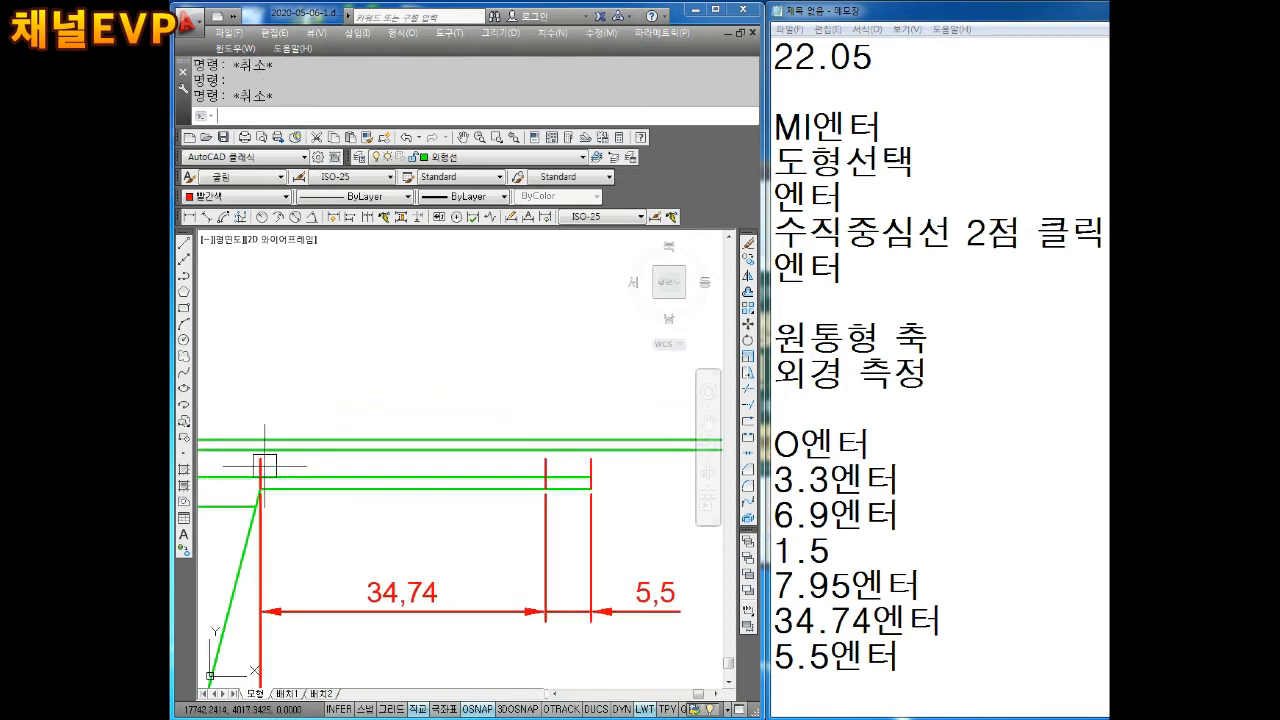
key(Escape)
click(260, 459)
key(Escape)
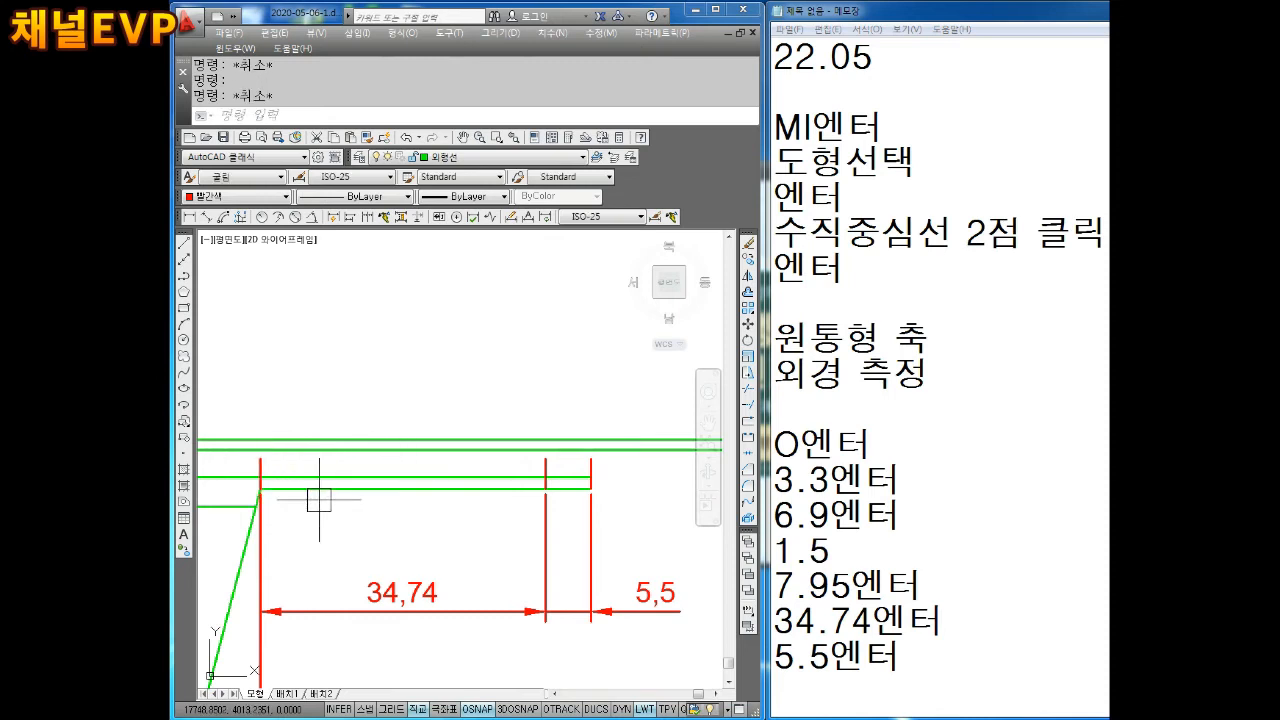
Step: Delete the short red vertical line above the slanted line's upper end
scroll(262, 465, up, 2)
click(259, 467)
key(Delete)
scroll(369, 476, down, 2)
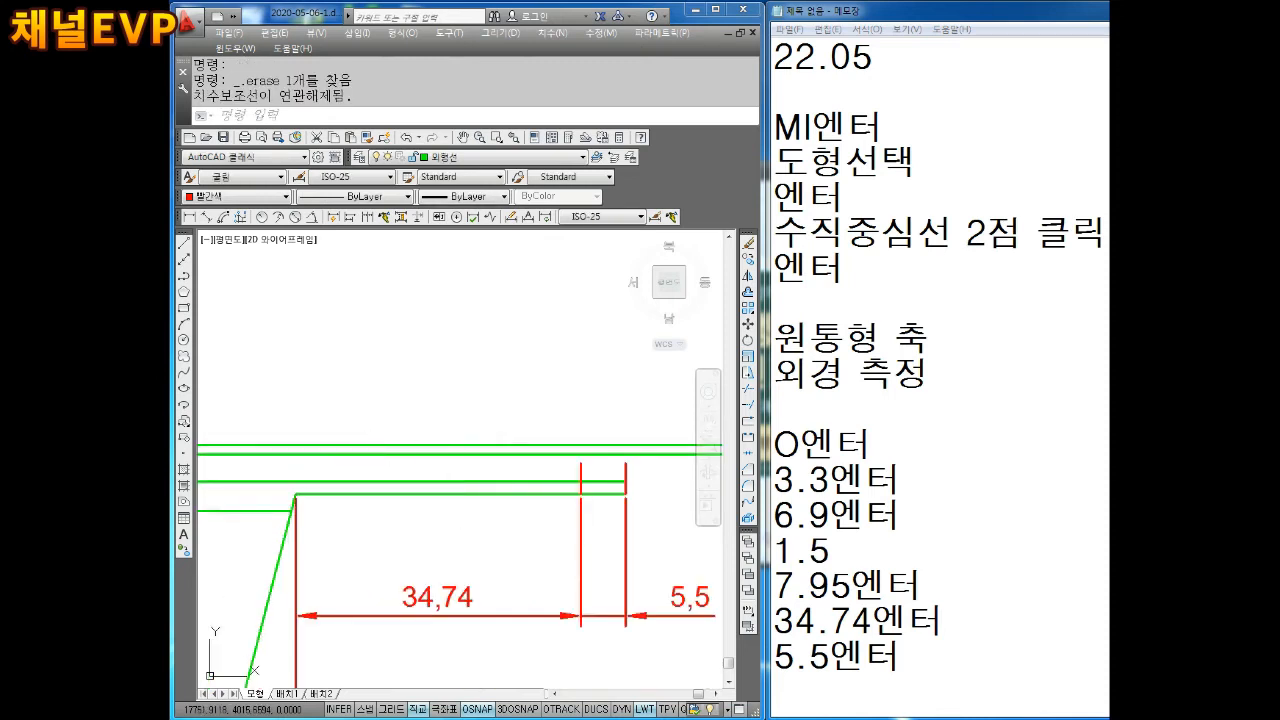
Step: Change the colour of the upper of the flange's two lower horizontal lines to blue (파란색)
key(Escape)
click(542, 478)
click(232, 196)
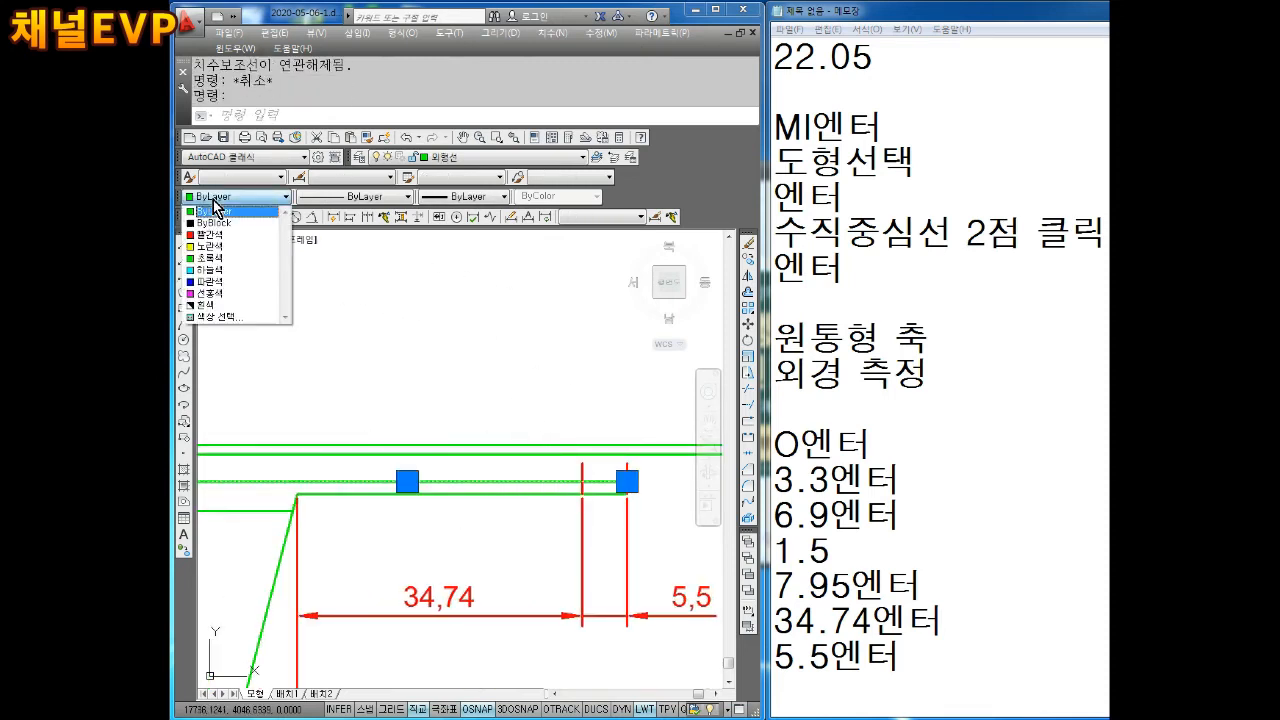
click(215, 281)
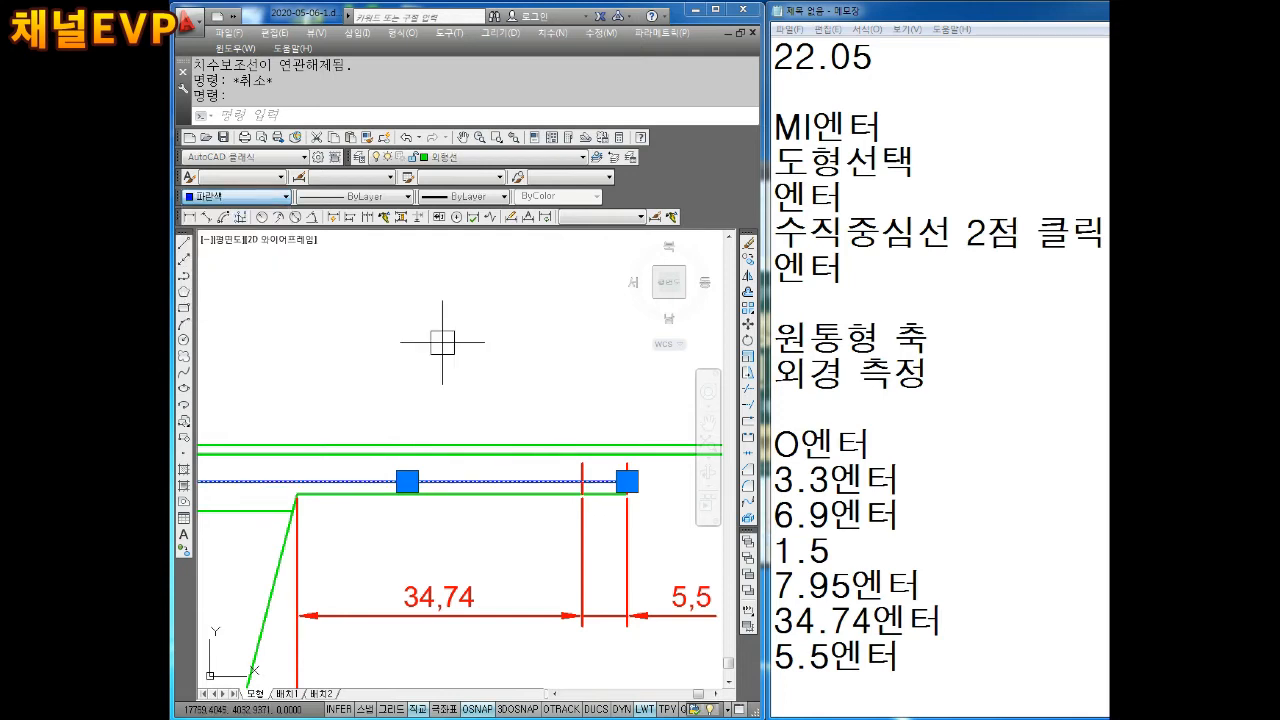
key(Escape)
Step: Set the colour of the two short vertical lines at the flange's outer end to ByLayer
scroll(645, 447, up, 3)
click(618, 500)
click(458, 480)
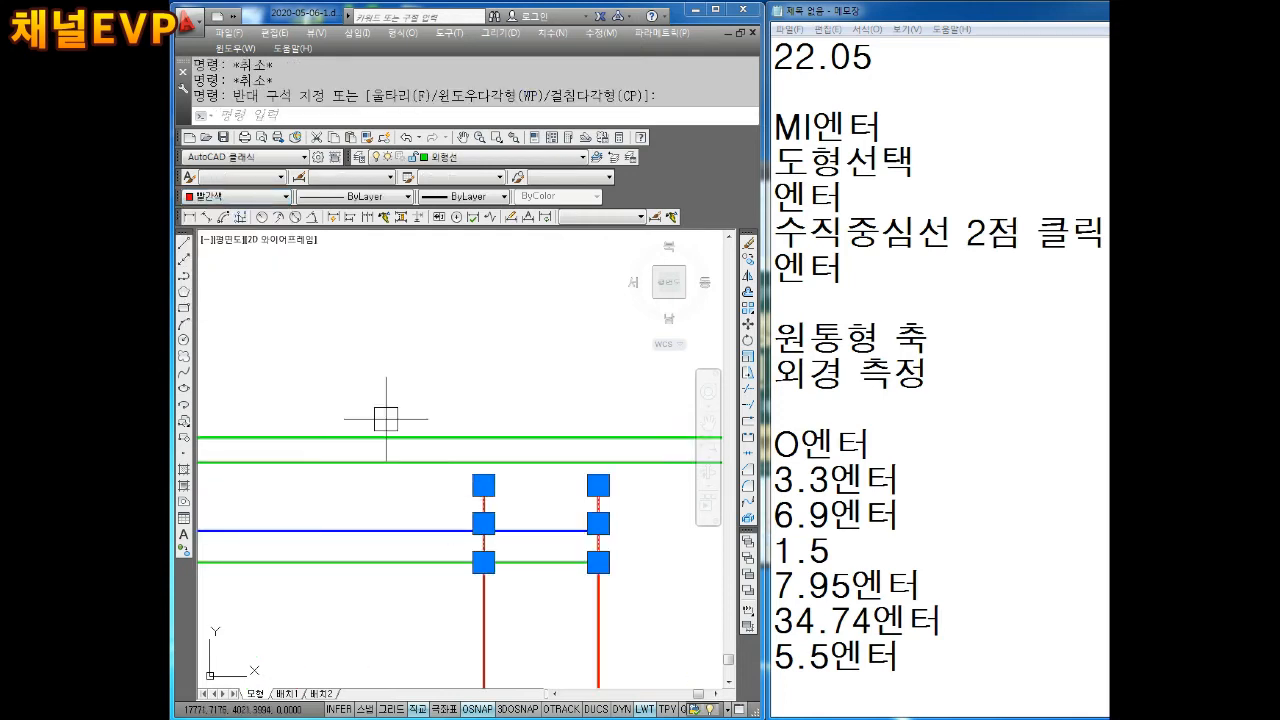
click(232, 196)
click(208, 212)
key(Escape)
scroll(337, 296, down, 5)
middle_drag(349, 309, 498, 360)
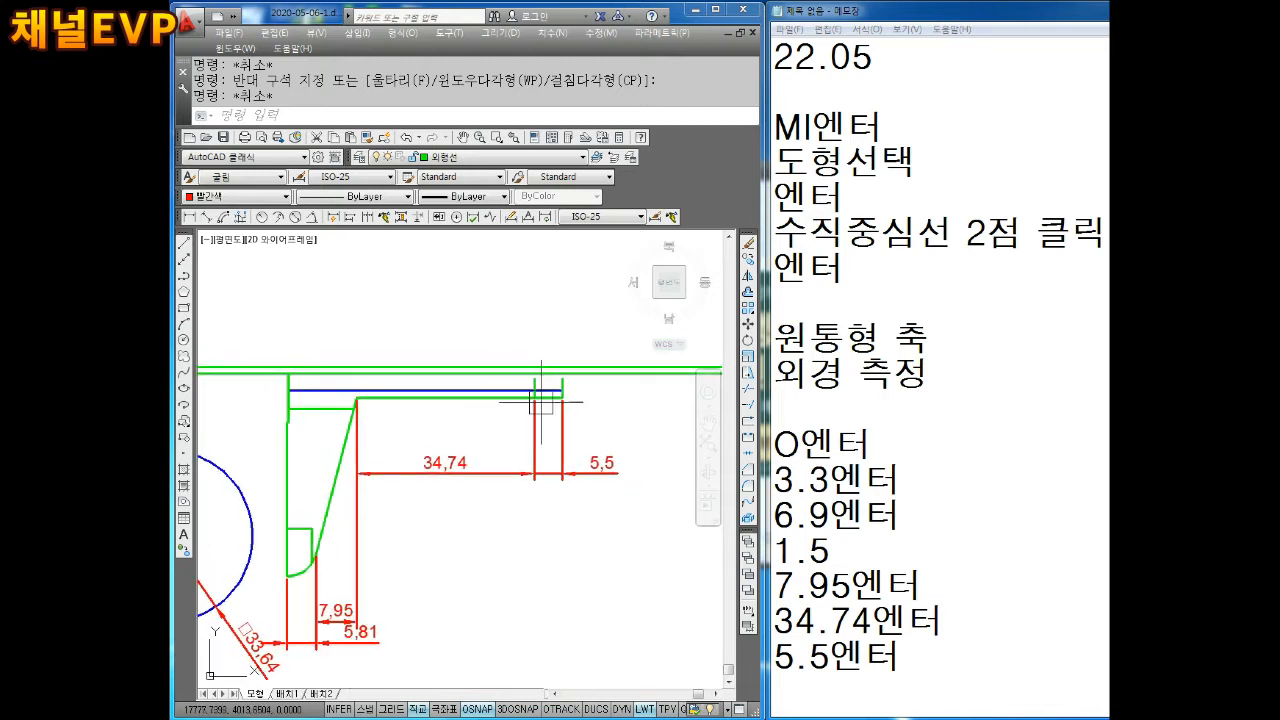
scroll(539, 418, up, 3)
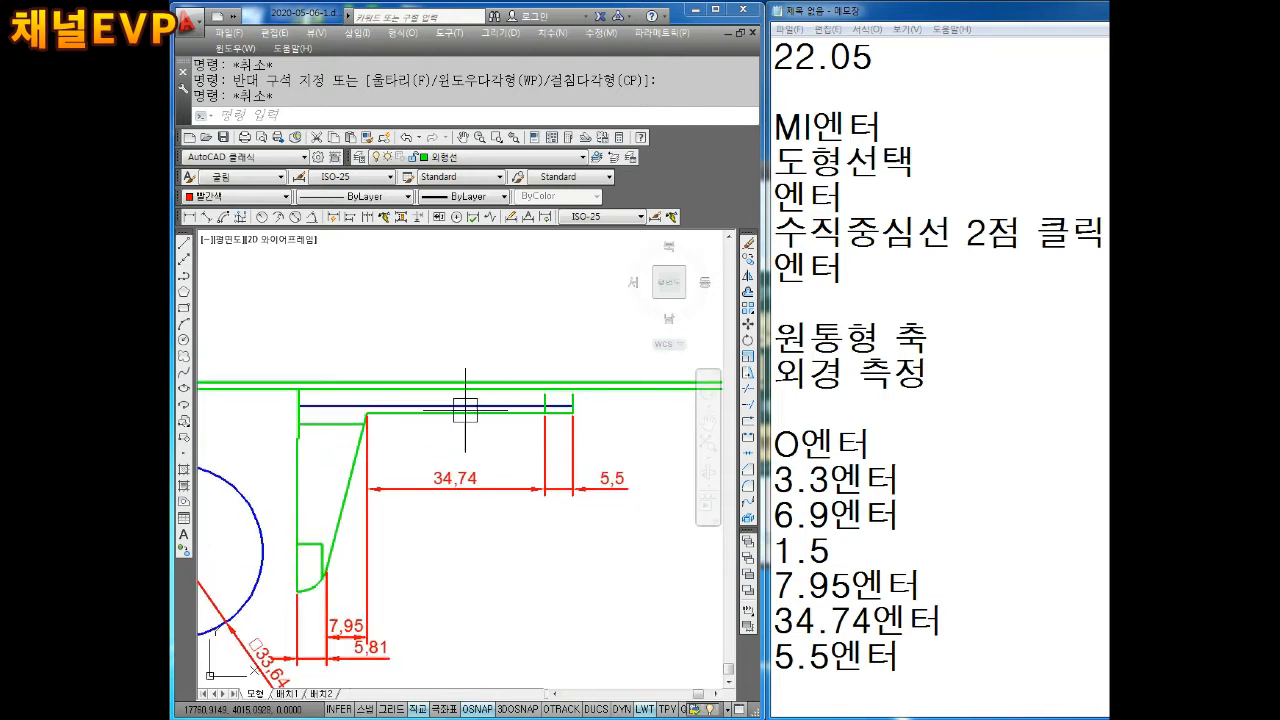
Step: Switch to Notepad and add the lines "O엔터" and "6.3엔터" below the existing notes, after a blank line
click(1010, 675)
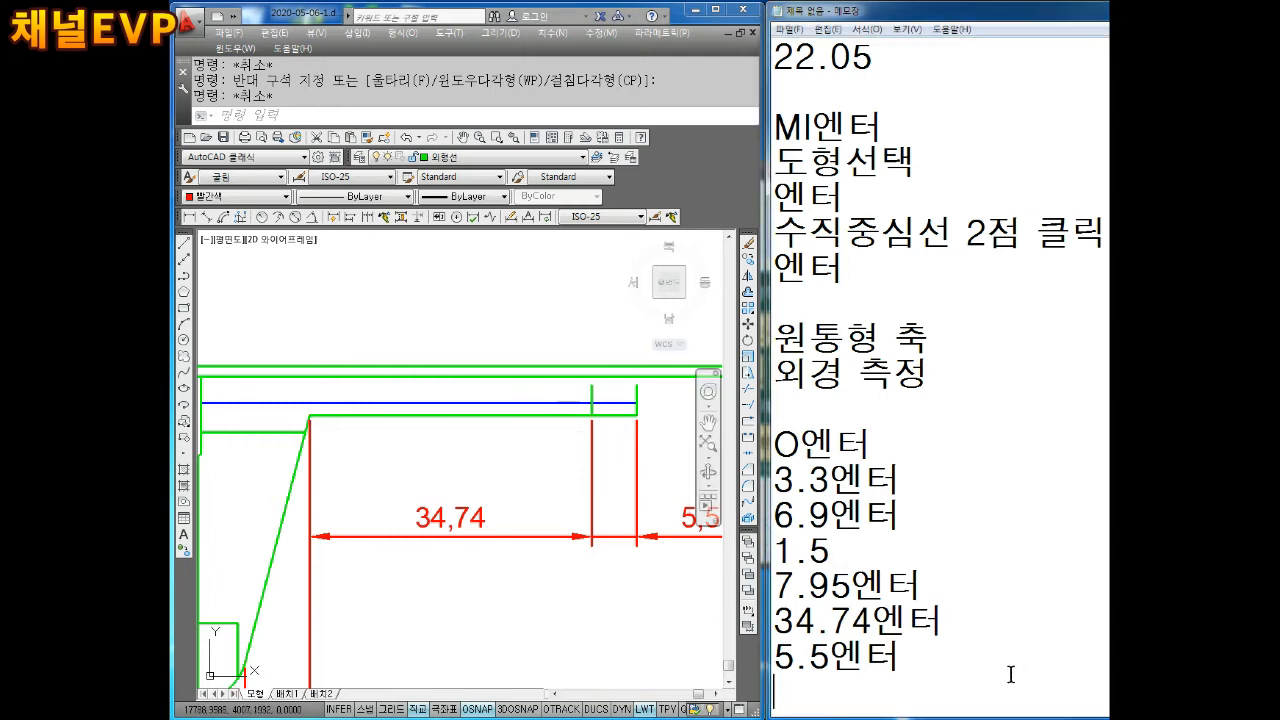
key(Return)
key(Return)
key(Return)
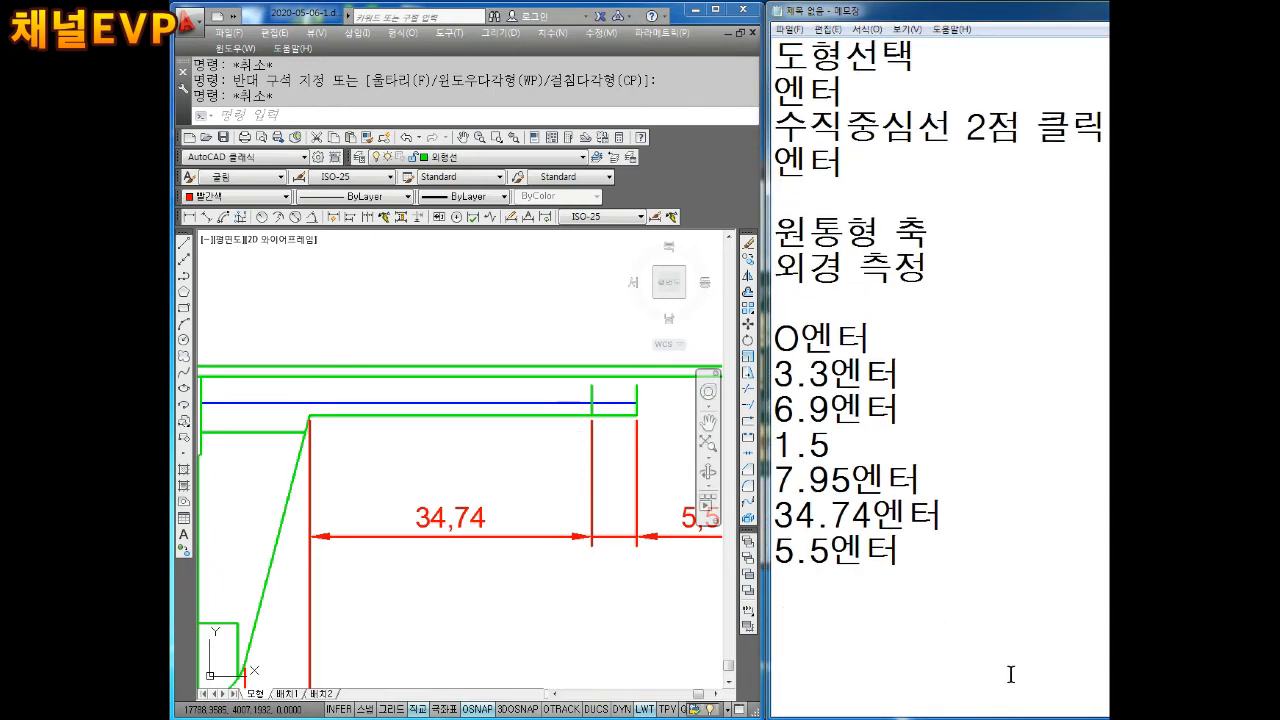
text(O엔터)
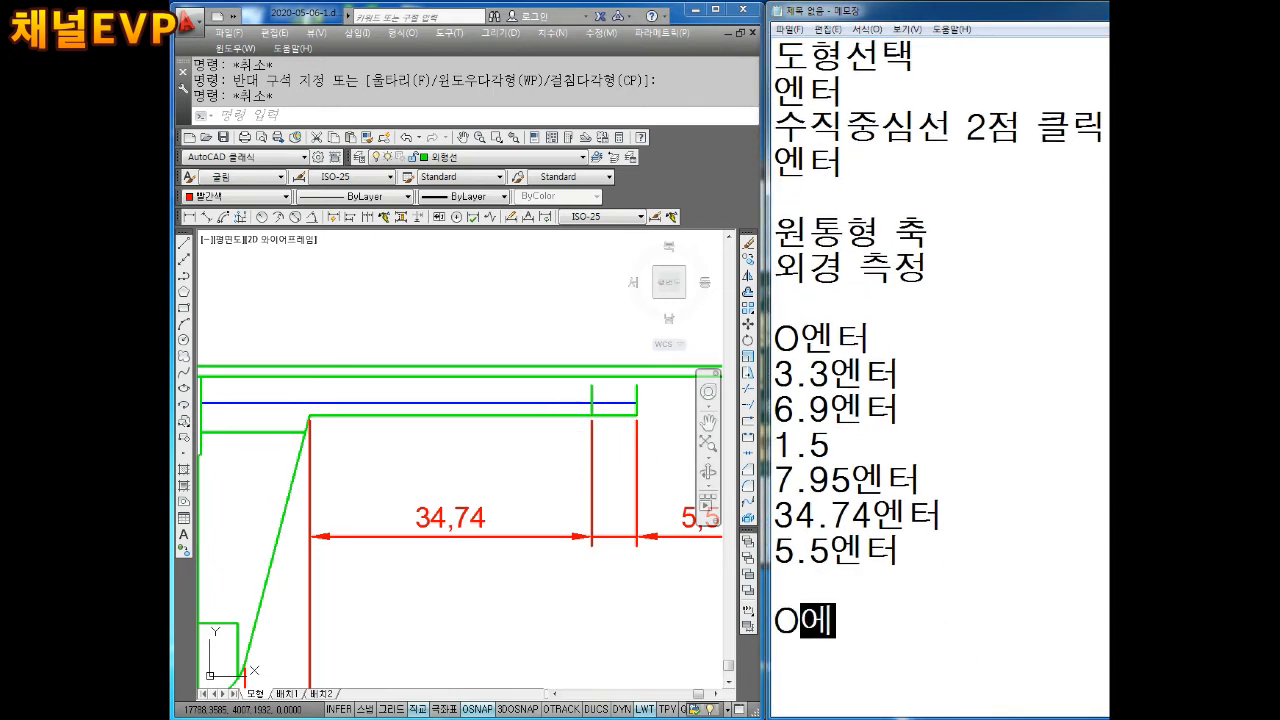
key(Return)
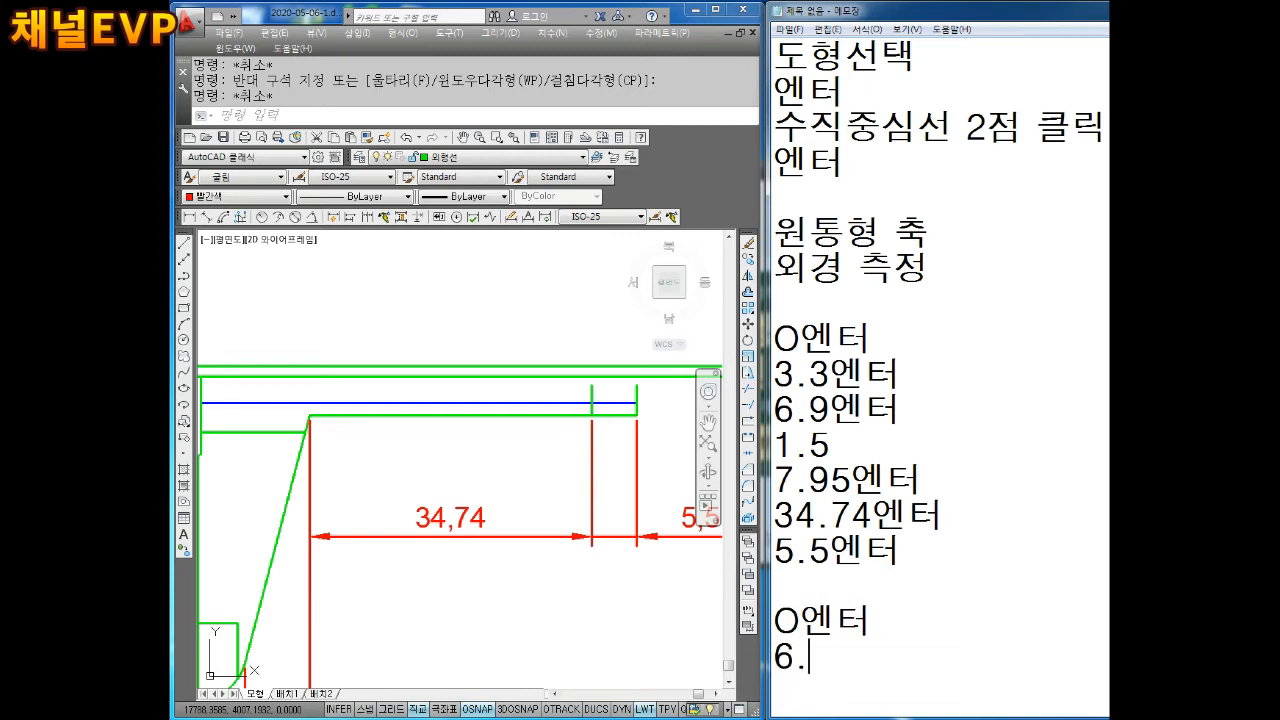
text(6.3엔터)
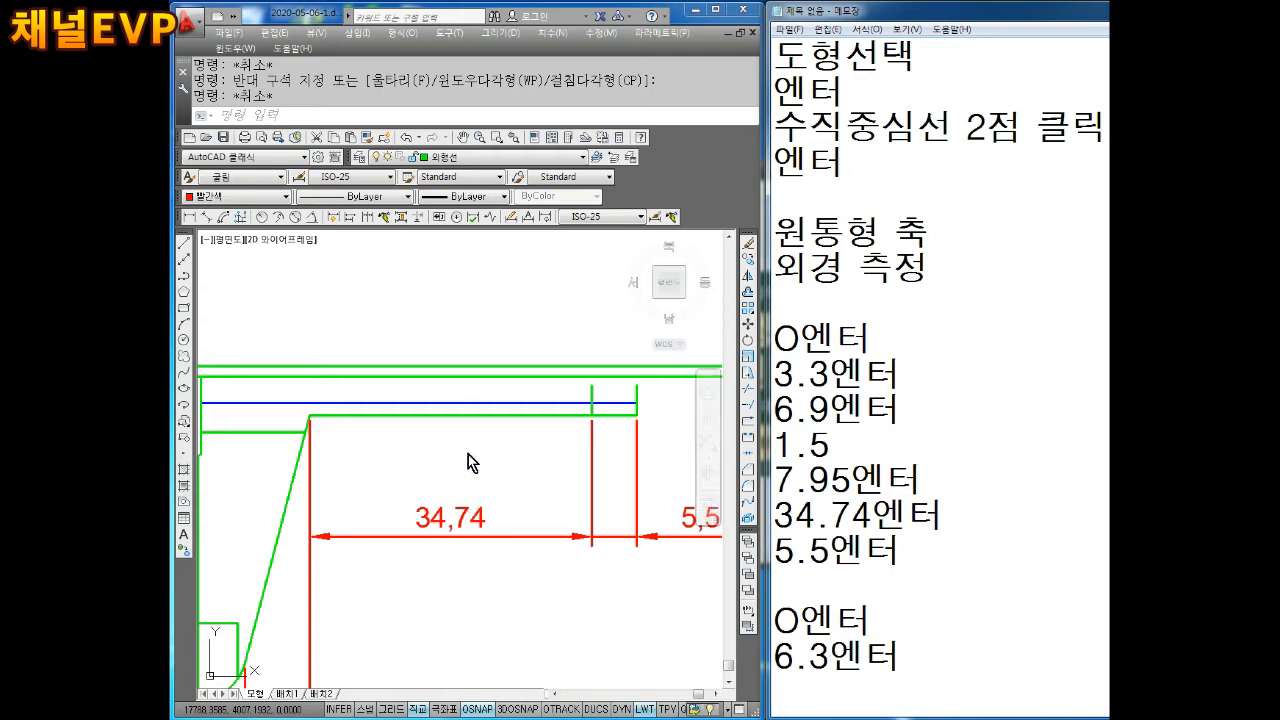
Step: Switch to AutoCAD and offset the flange's blue horizontal line upward by 6.3
click(458, 444)
text(o)
key(Return)
text(6.3)
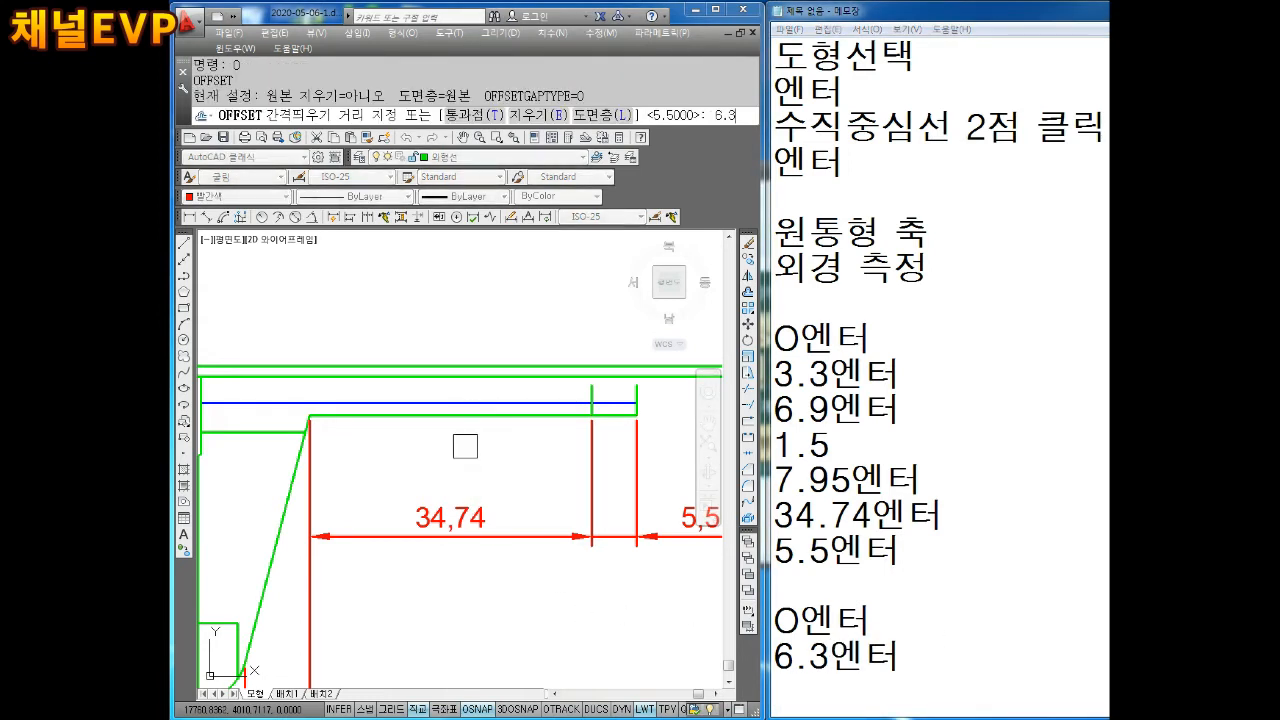
key(Return)
scroll(507, 404, up, 2)
click(491, 404)
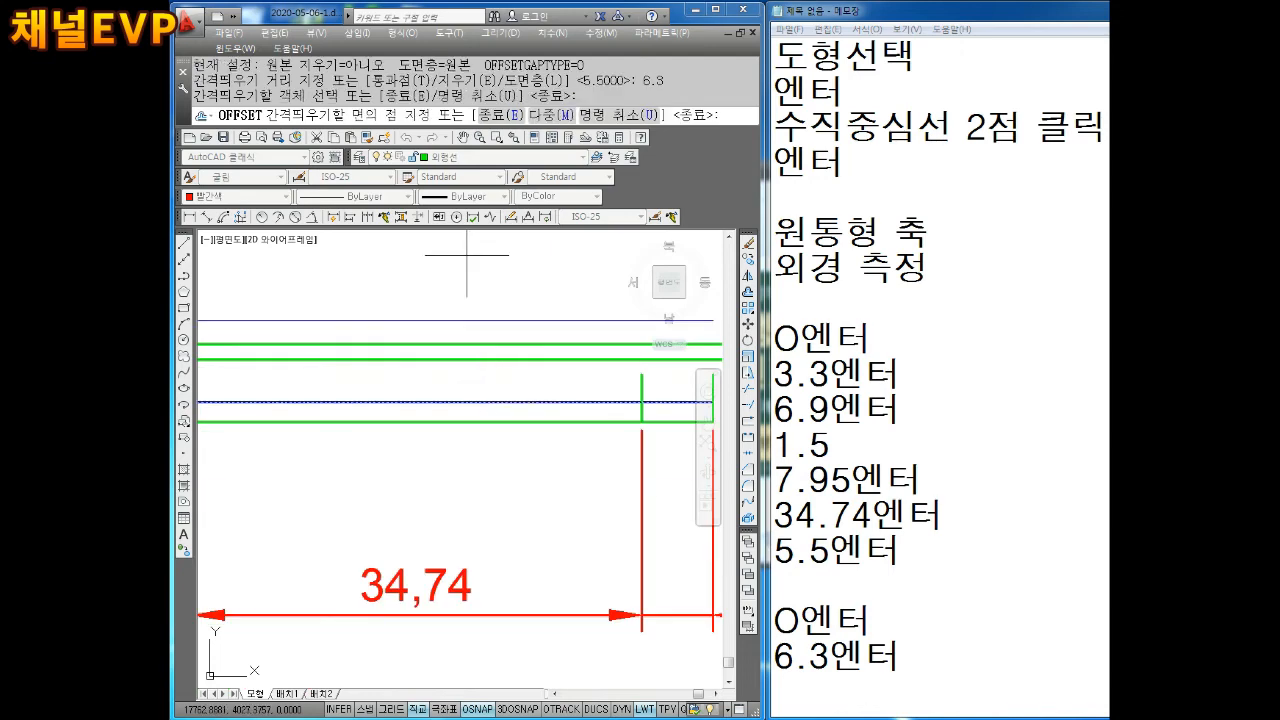
click(465, 268)
scroll(460, 285, down, 3)
middle_drag(466, 302, 484, 322)
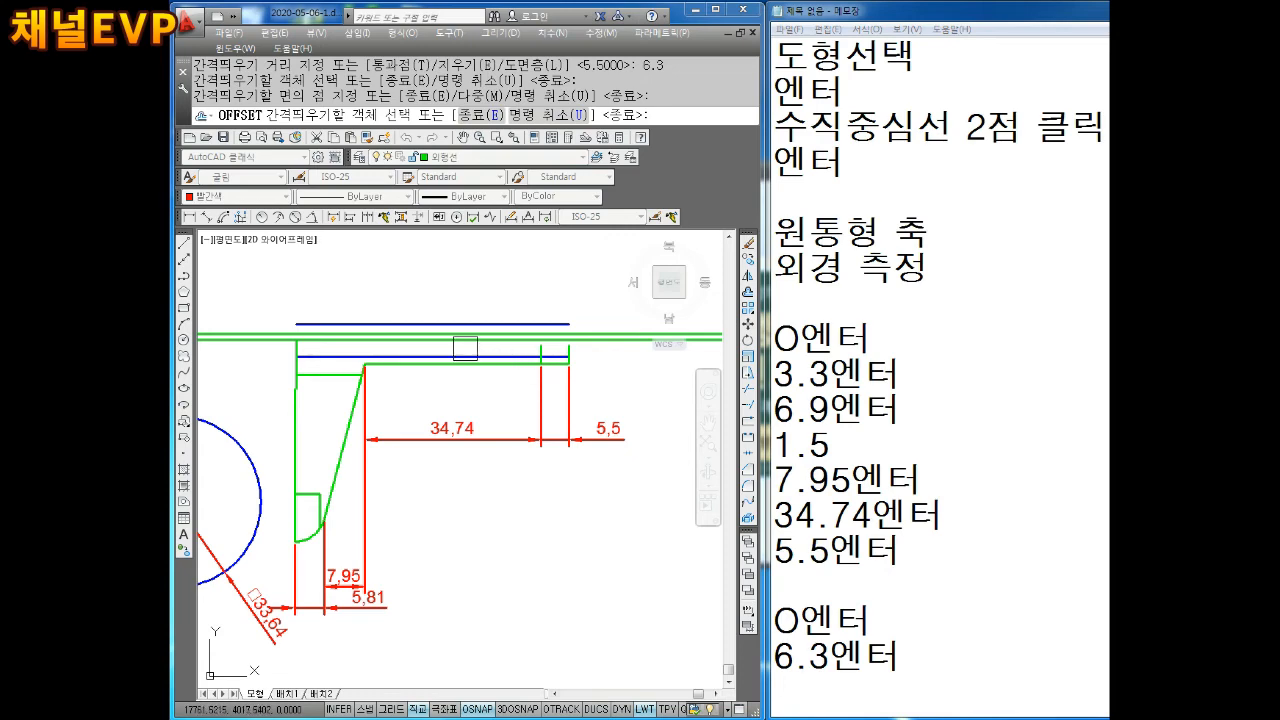
scroll(464, 348, up, 3)
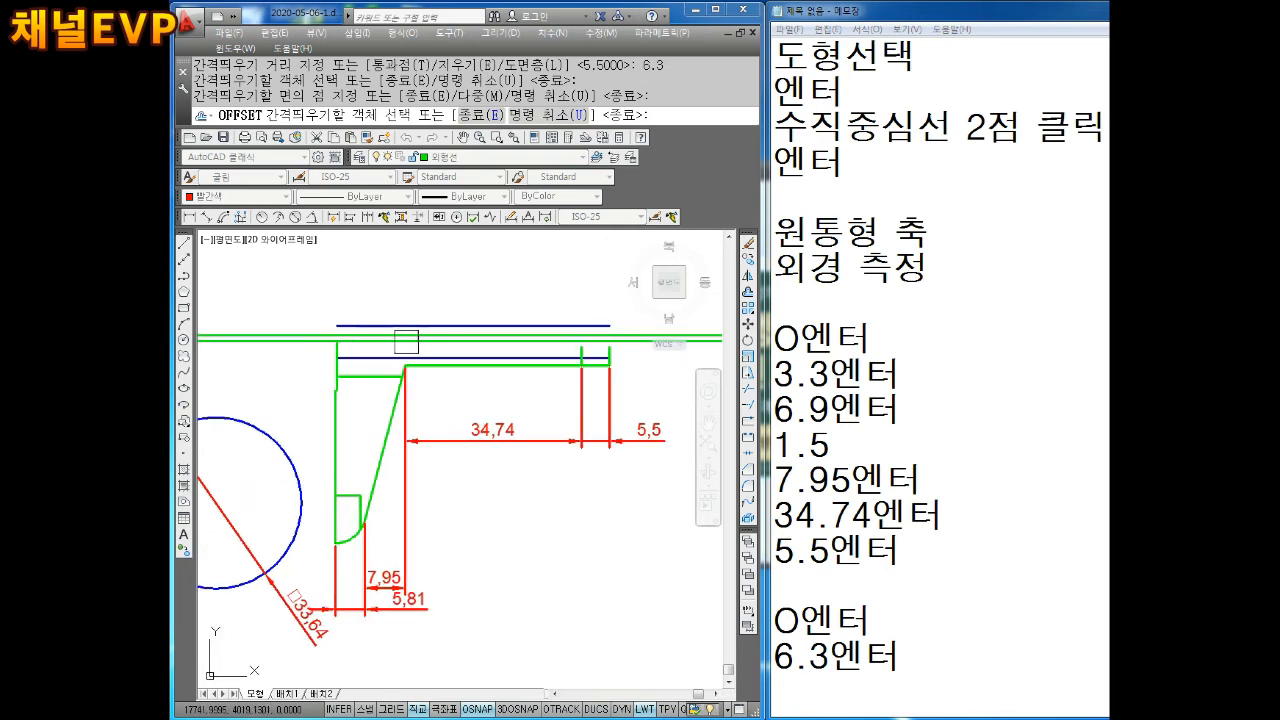
scroll(468, 370, down, 2)
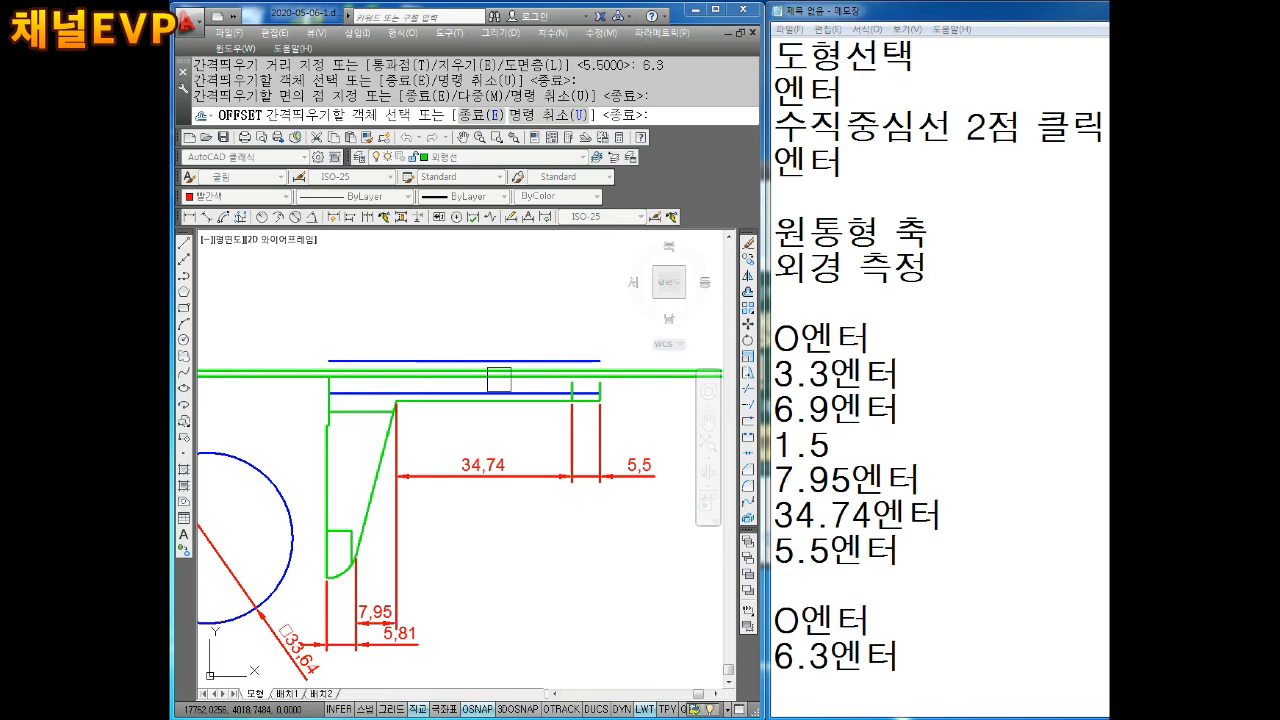
scroll(548, 379, up, 2)
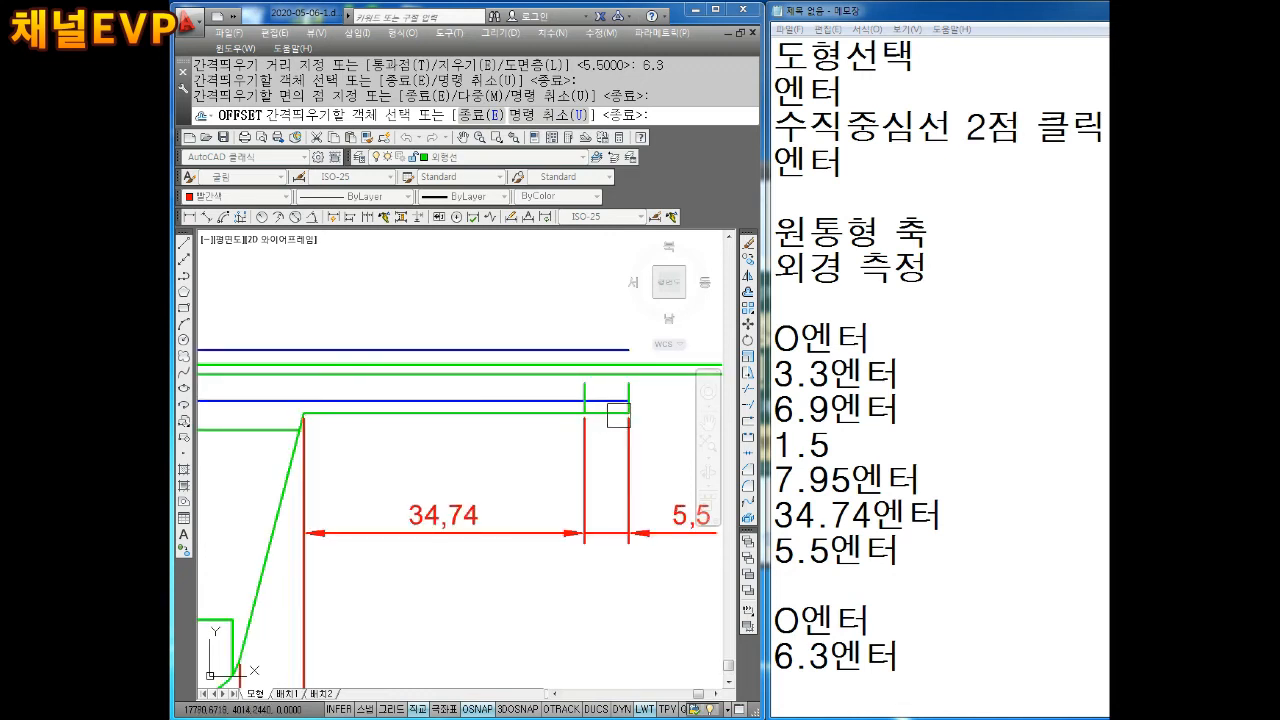
key(Escape)
key(Escape)
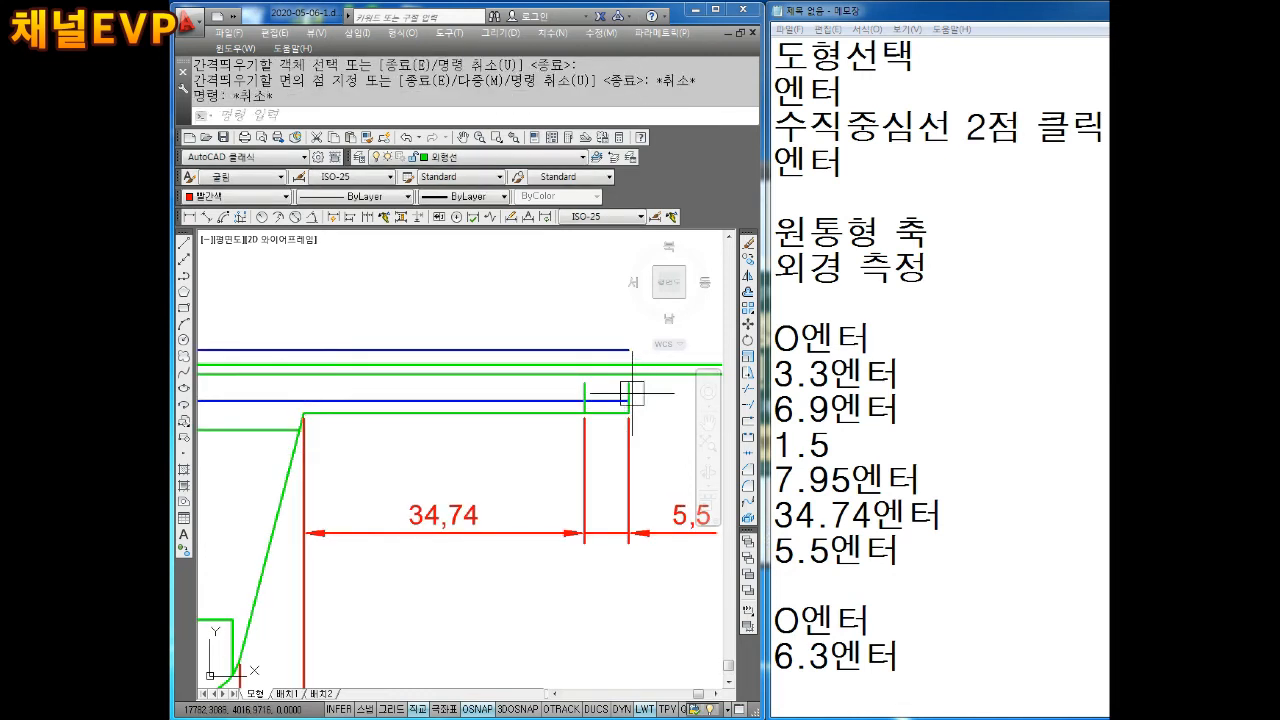
Step: Stretch the upper end of the short vertical line at the flange's outer end up to the new blue line's endpoint
click(632, 394)
scroll(634, 393, up, 2)
click(620, 367)
scroll(600, 350, down, 1)
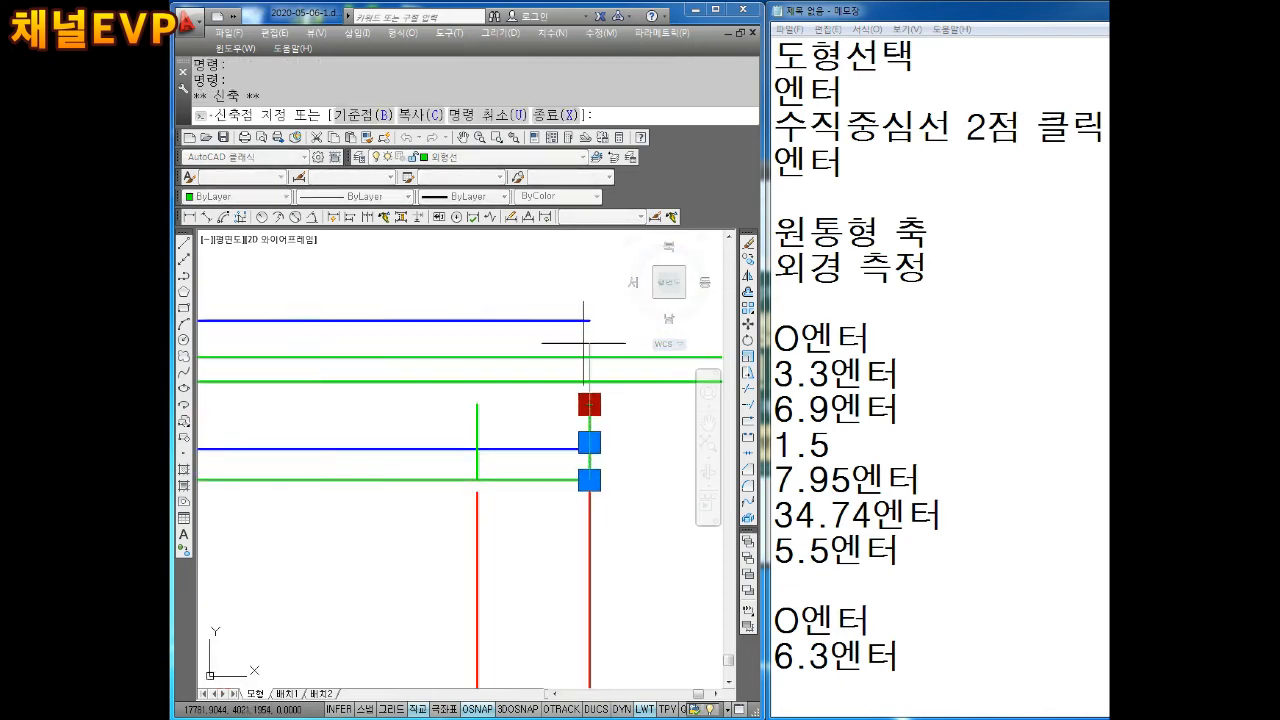
key(Escape)
Step: Stretch the upper end of the flange's inner-end vertical line, above the leg, up to the upper blue line's endpoint
scroll(508, 366, down, 1)
middle_drag(327, 385, 546, 383)
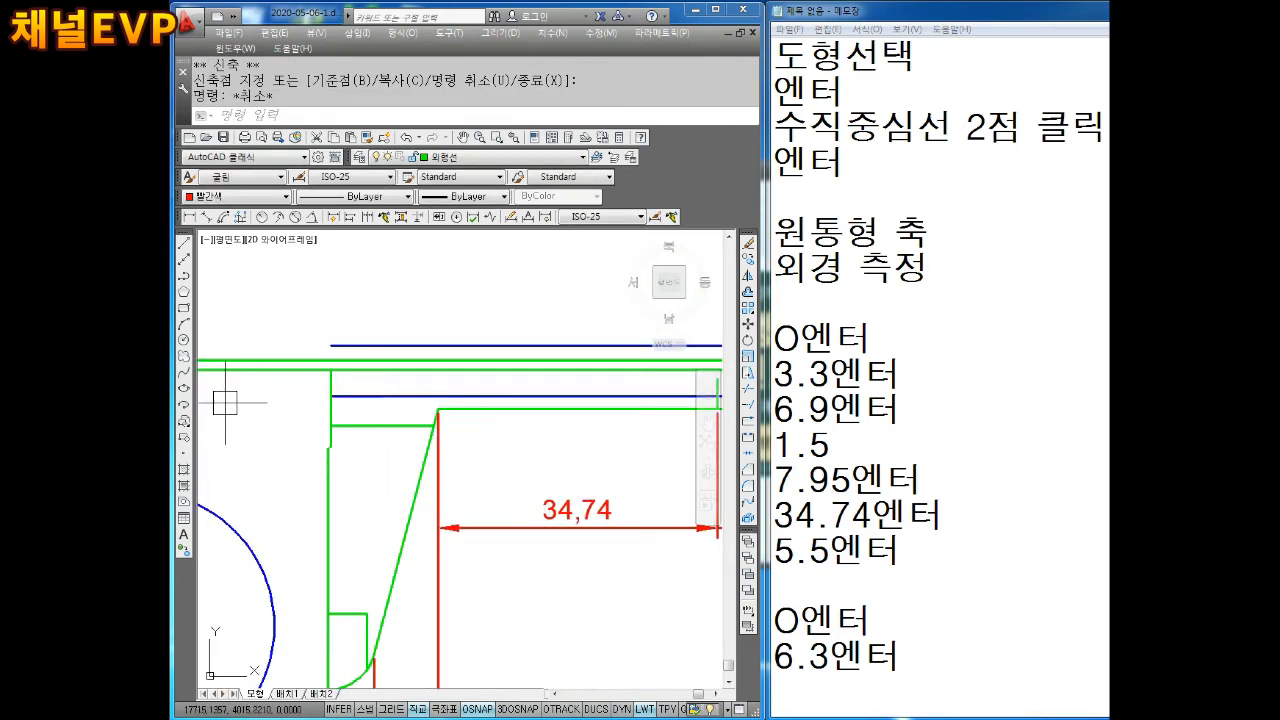
key(Return)
key(Escape)
click(330, 382)
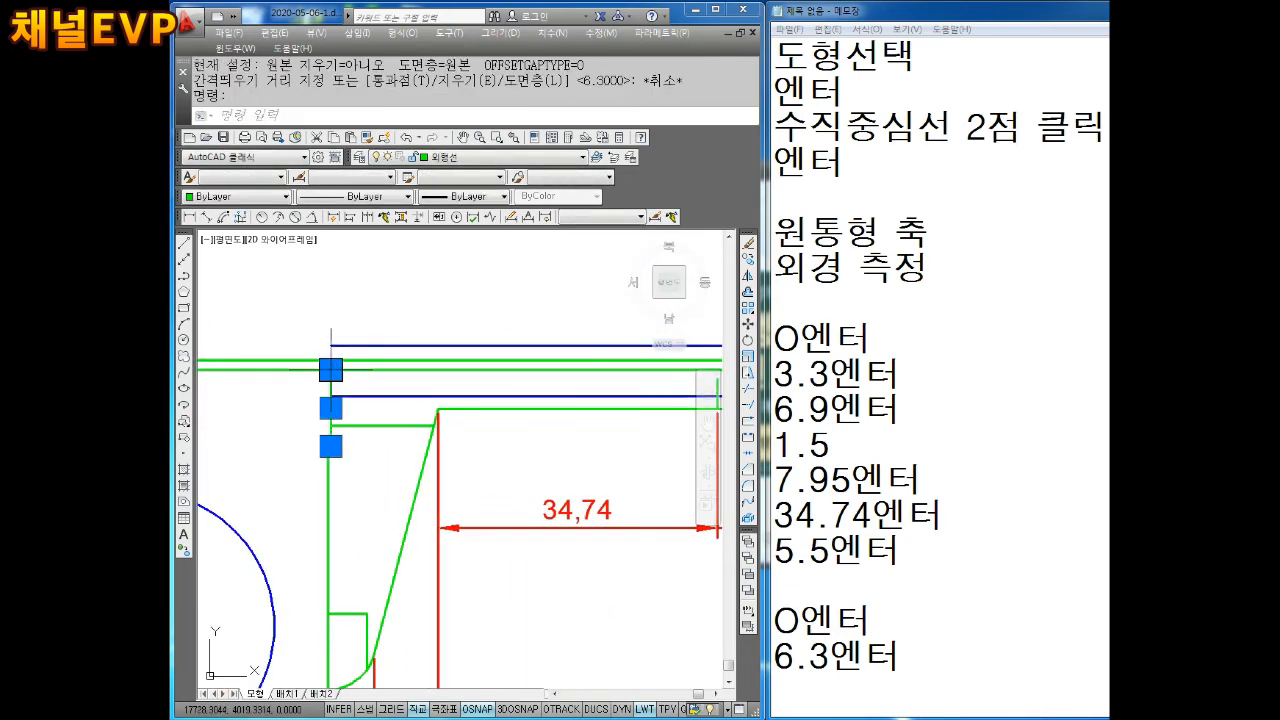
click(330, 369)
click(331, 345)
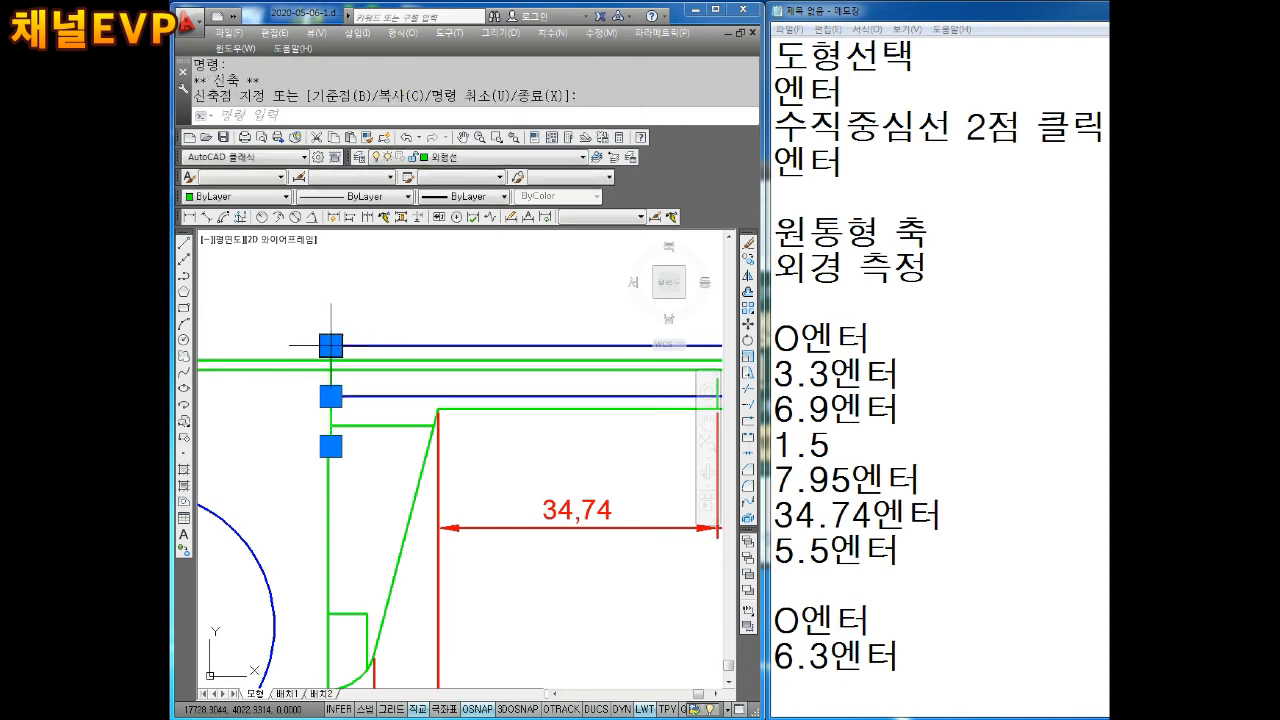
key(Escape)
scroll(376, 361, down, 2)
middle_drag(381, 367, 373, 373)
key(Escape)
key(Escape)
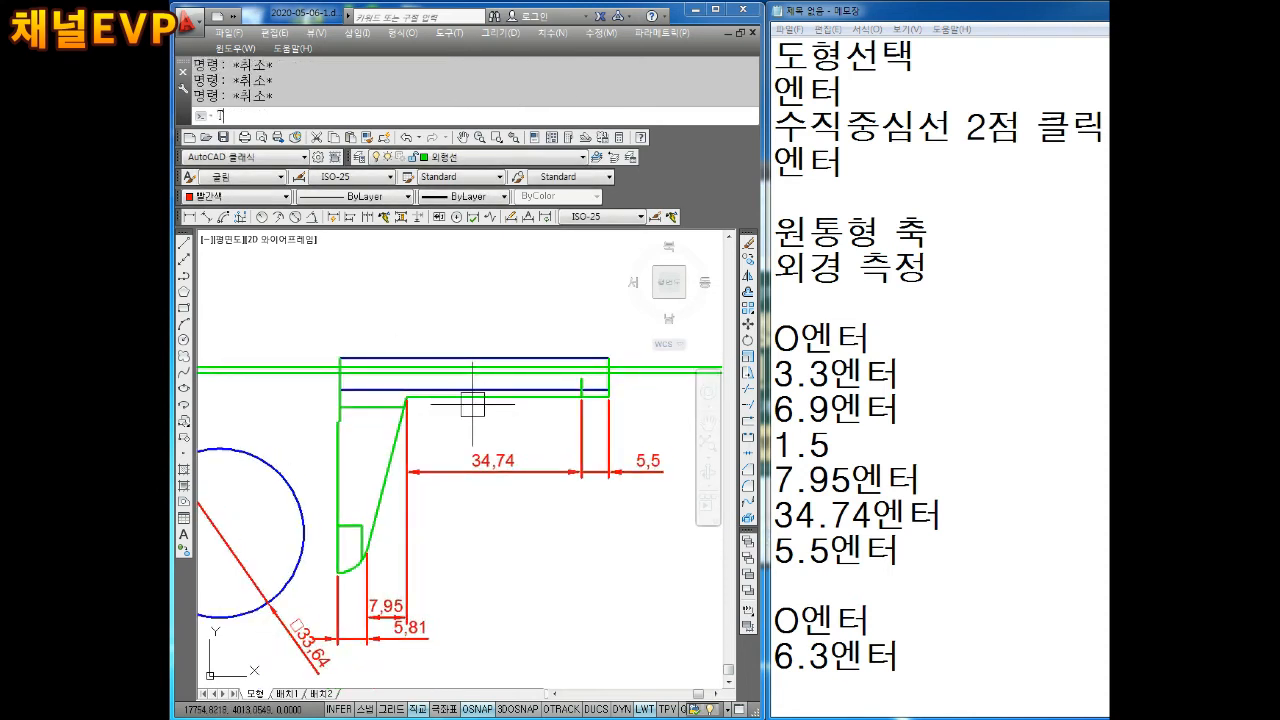
Step: Trim away the portions of the two green horizontal lines that run through the flange between its end verticals
text(tr)
key(Return)
click(469, 374)
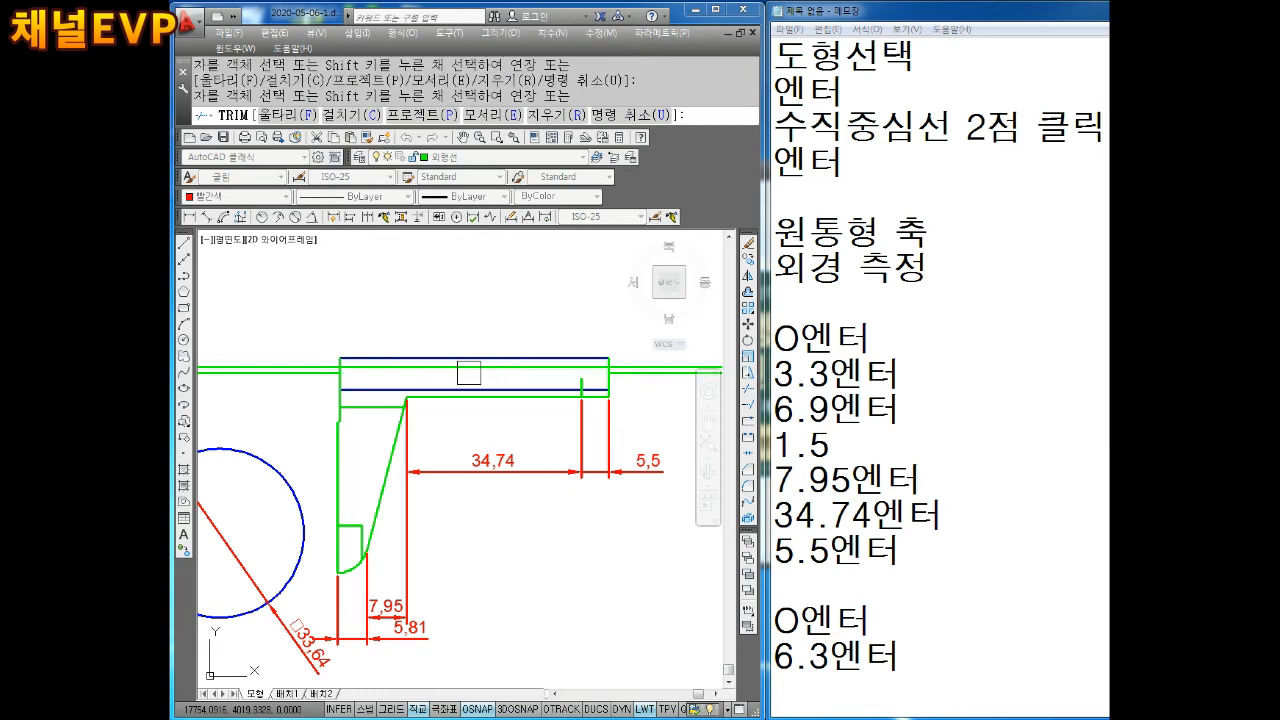
scroll(472, 371, up, 4)
scroll(472, 368, down, 4)
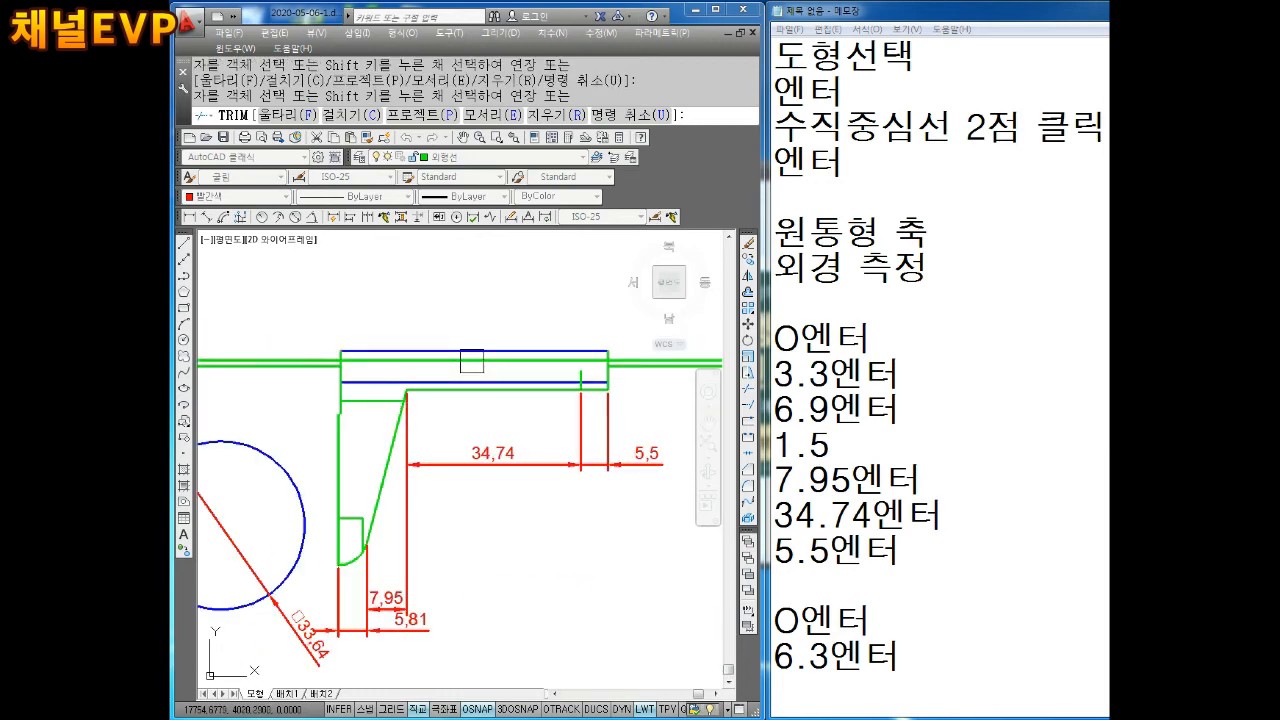
scroll(475, 362, up, 4)
click(476, 356)
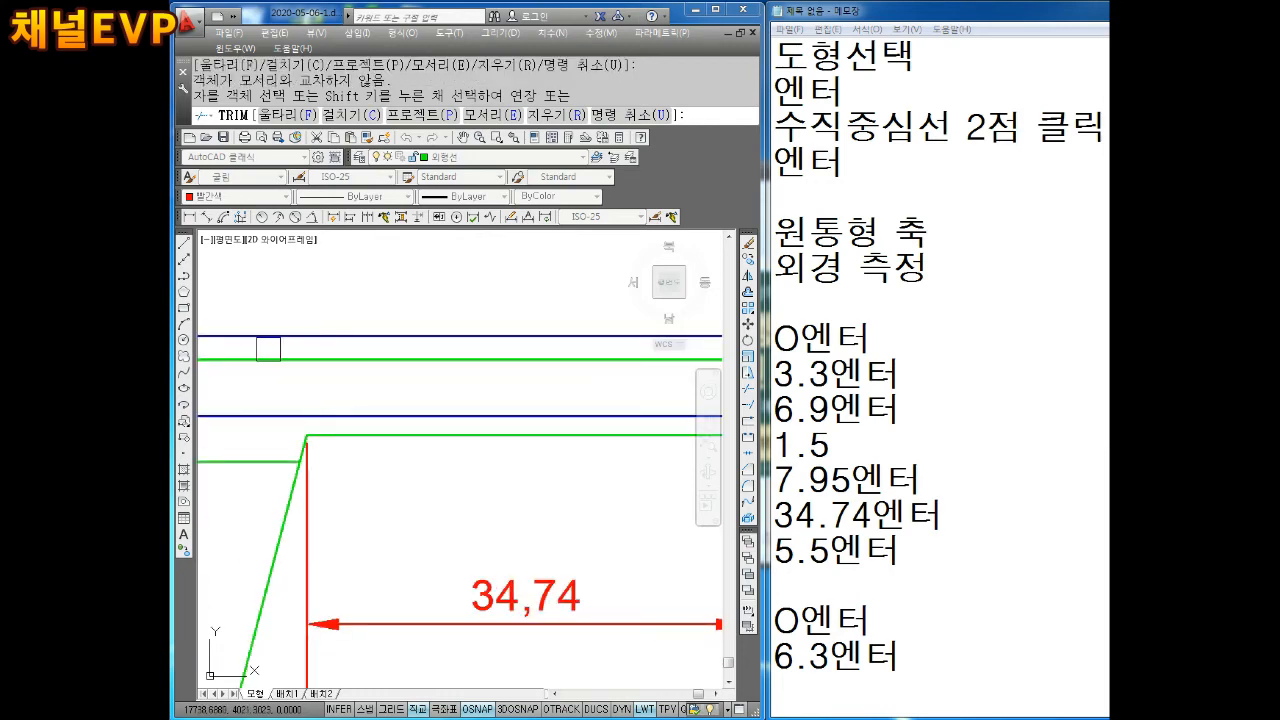
mouse_move(270, 349)
middle_down()
mouse_move(438, 373)
mouse_move(548, 414)
middle_up()
scroll(337, 378, up, 4)
click(309, 393)
key(Escape)
Step: Delete the 34.74 and 5.5 linear dimensions below the flange together
scroll(324, 392, down, 4)
scroll(343, 393, down, 4)
scroll(563, 420, down, 2)
scroll(597, 432, up, 2)
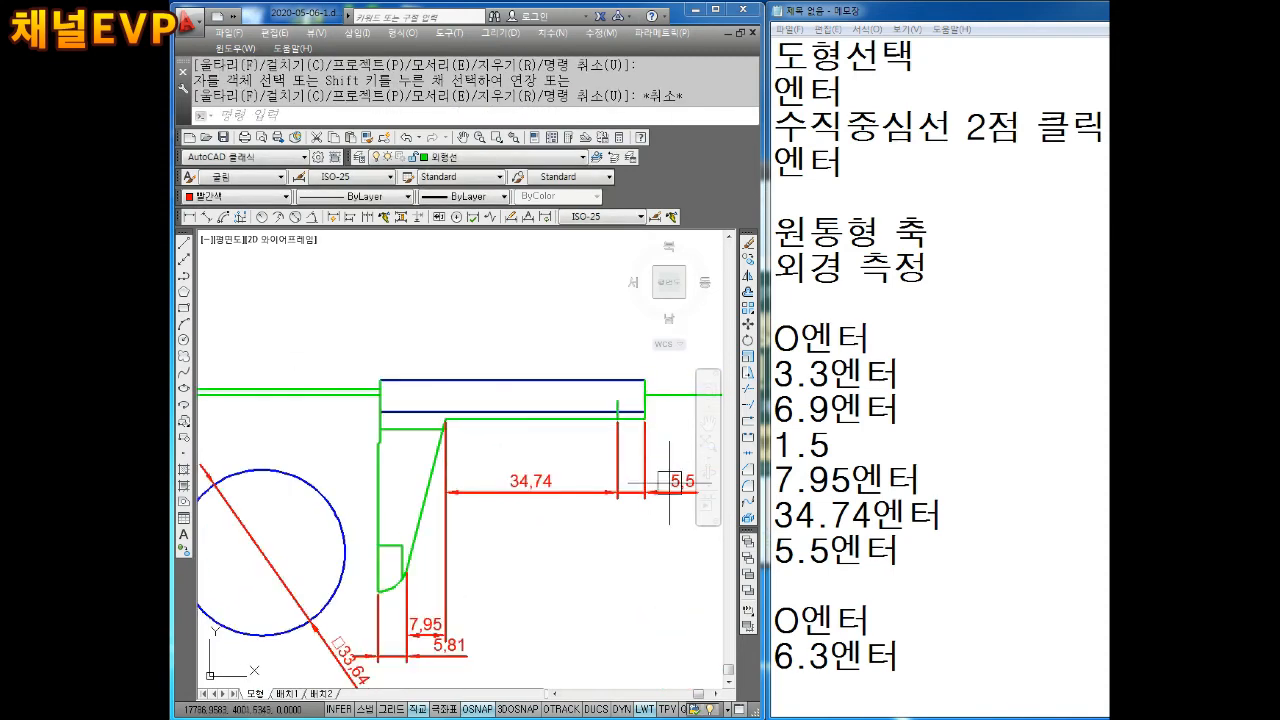
scroll(670, 482, up, 2)
scroll(568, 432, down, 2)
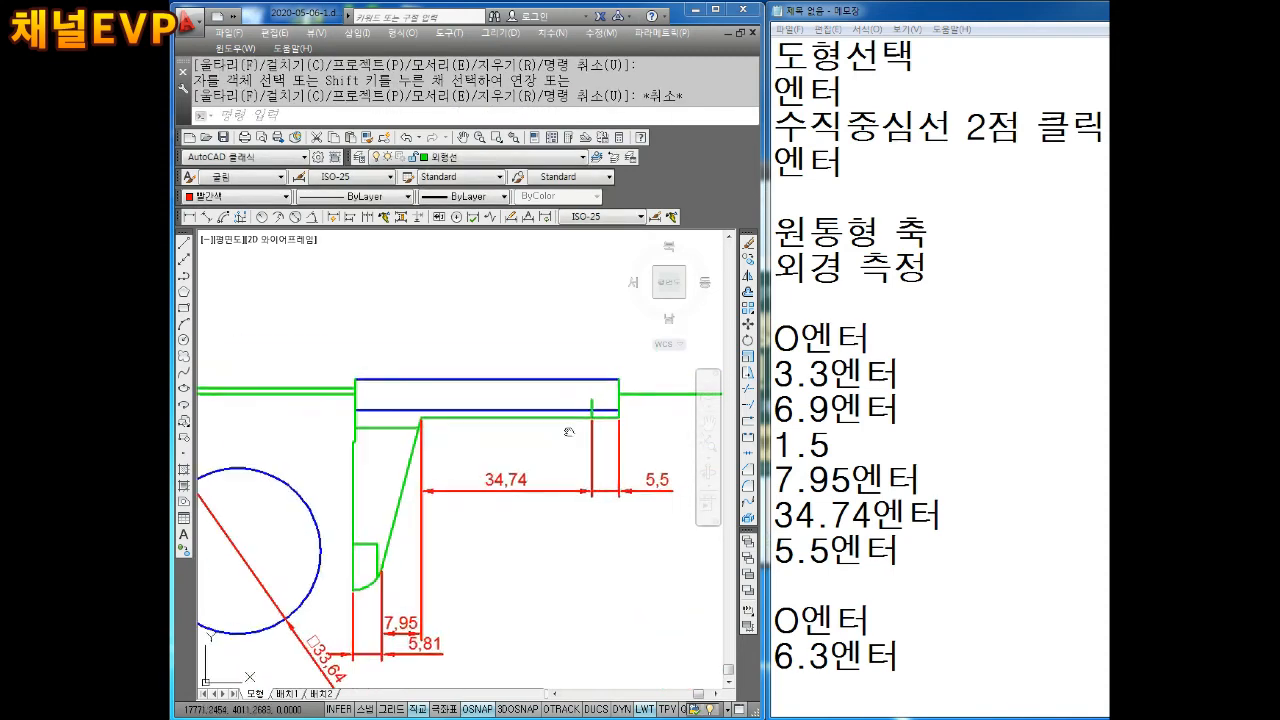
middle_drag(568, 432, 548, 442)
scroll(595, 492, up, 2)
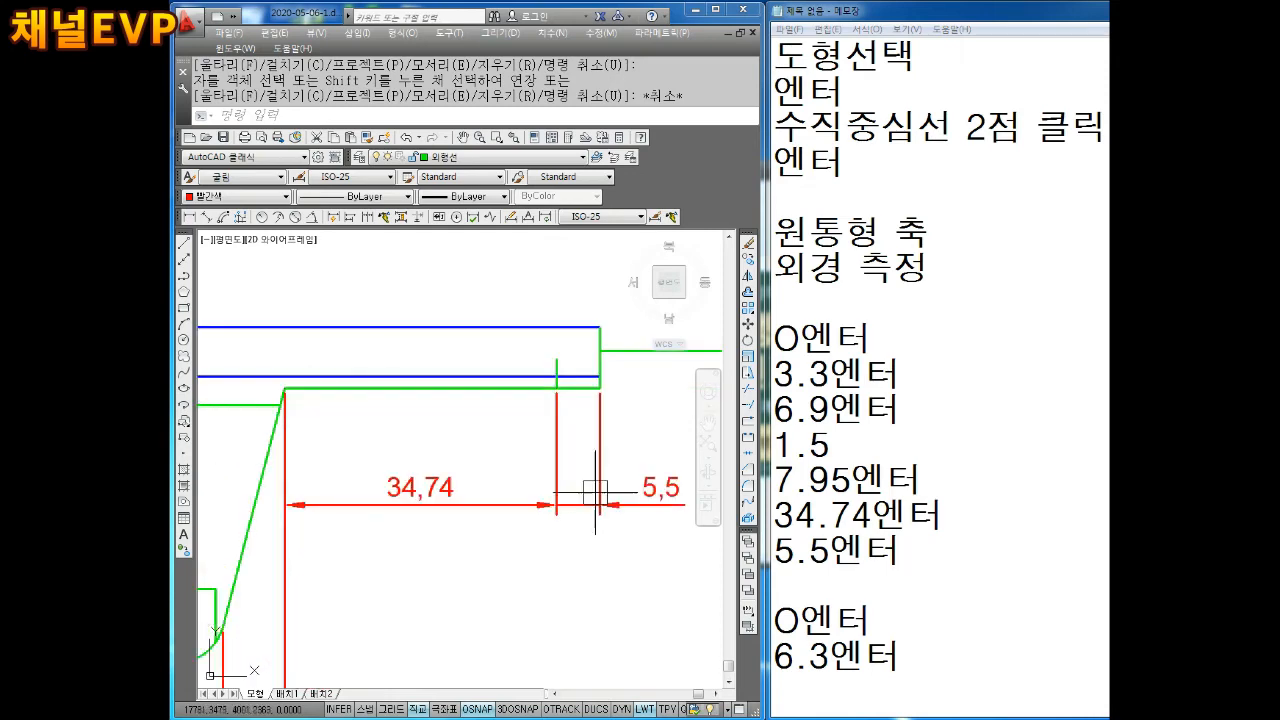
click(643, 455)
click(440, 556)
key(Delete)
middle_drag(567, 412, 544, 445)
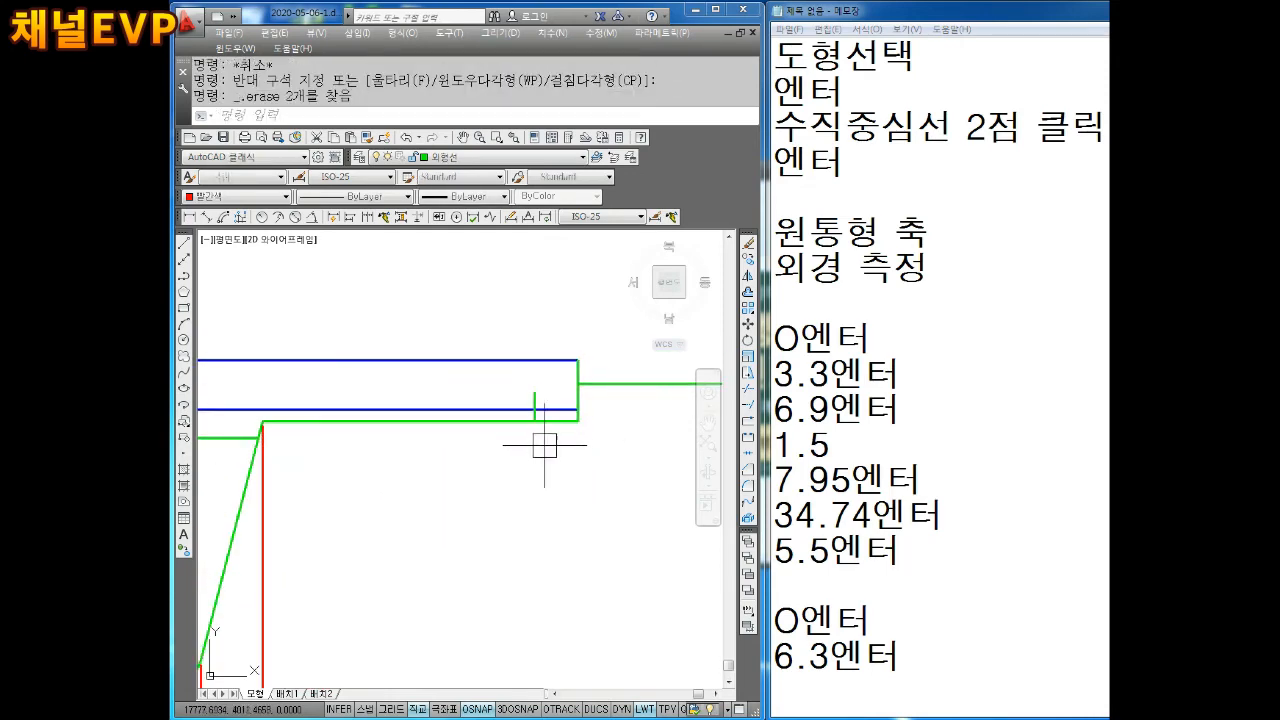
Step: Switch to Notepad and add the lines "A엔터" and "C엔터" below the existing notes, after a blank line
scroll(548, 427, up, 2)
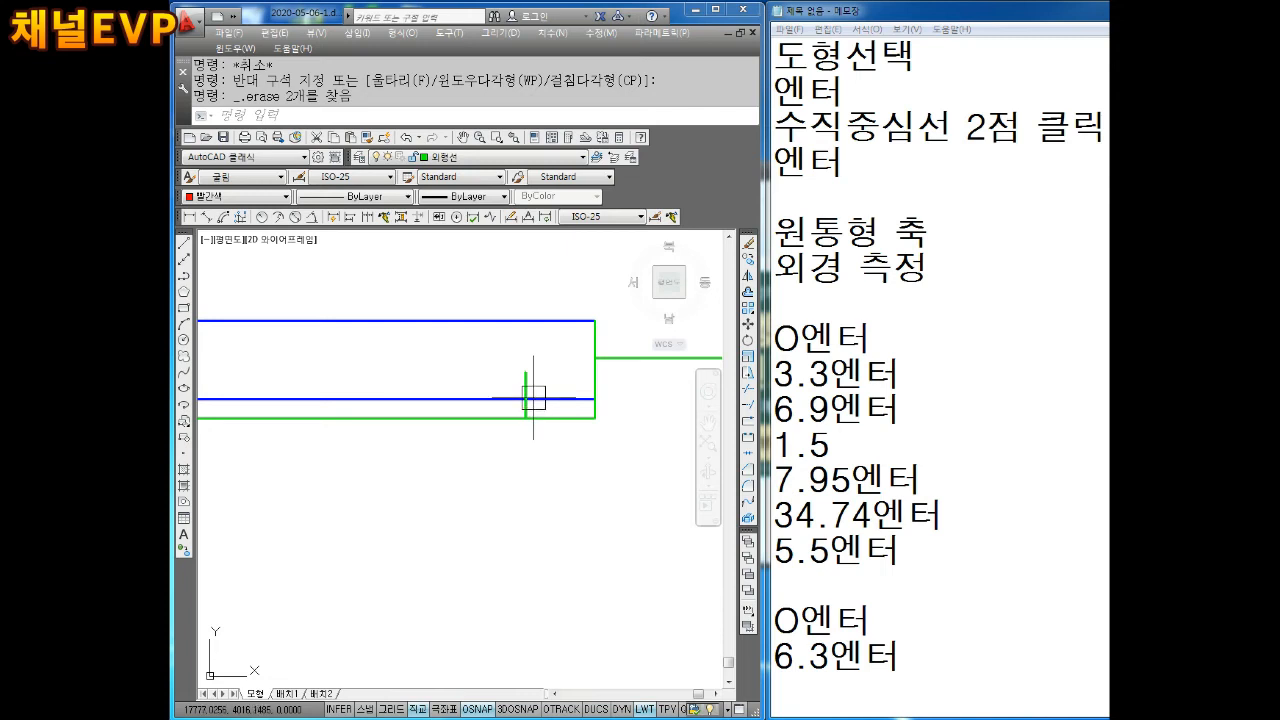
click(973, 650)
key(Return)
key(Return)
key(Return)
key(Return)
key(Return)
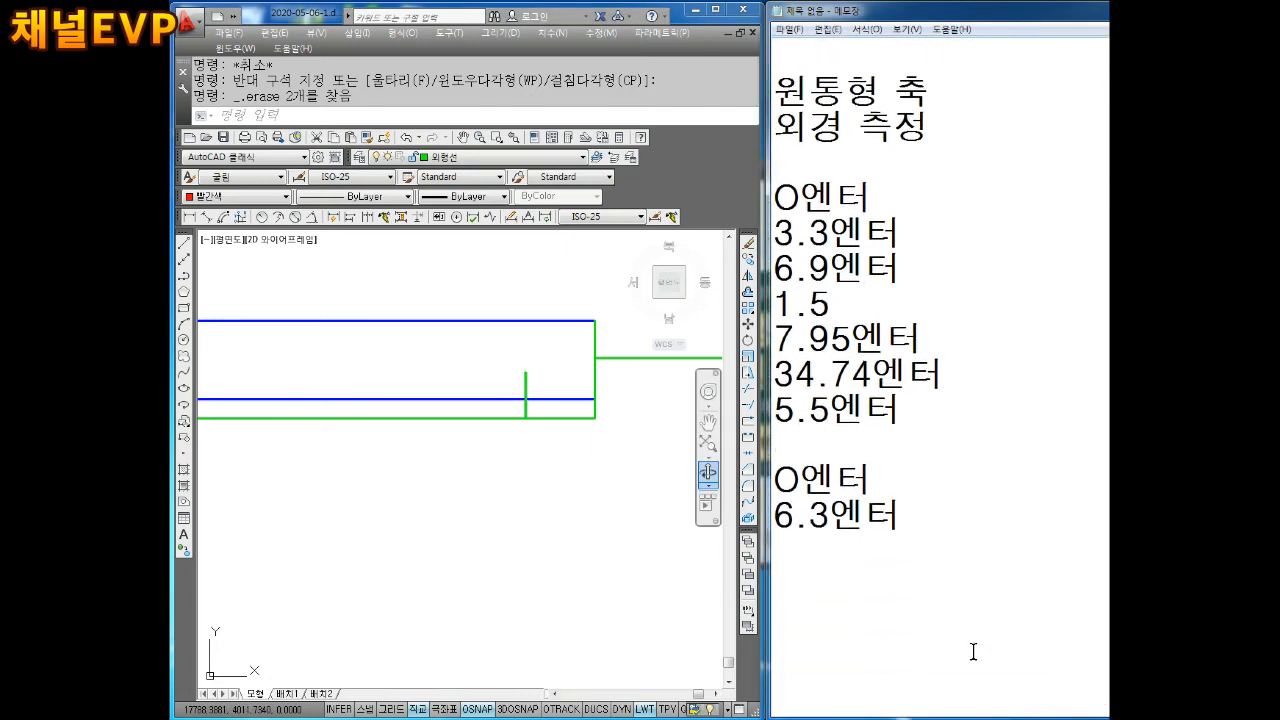
text(ㅁ엔터)
key(Return)
text(C)
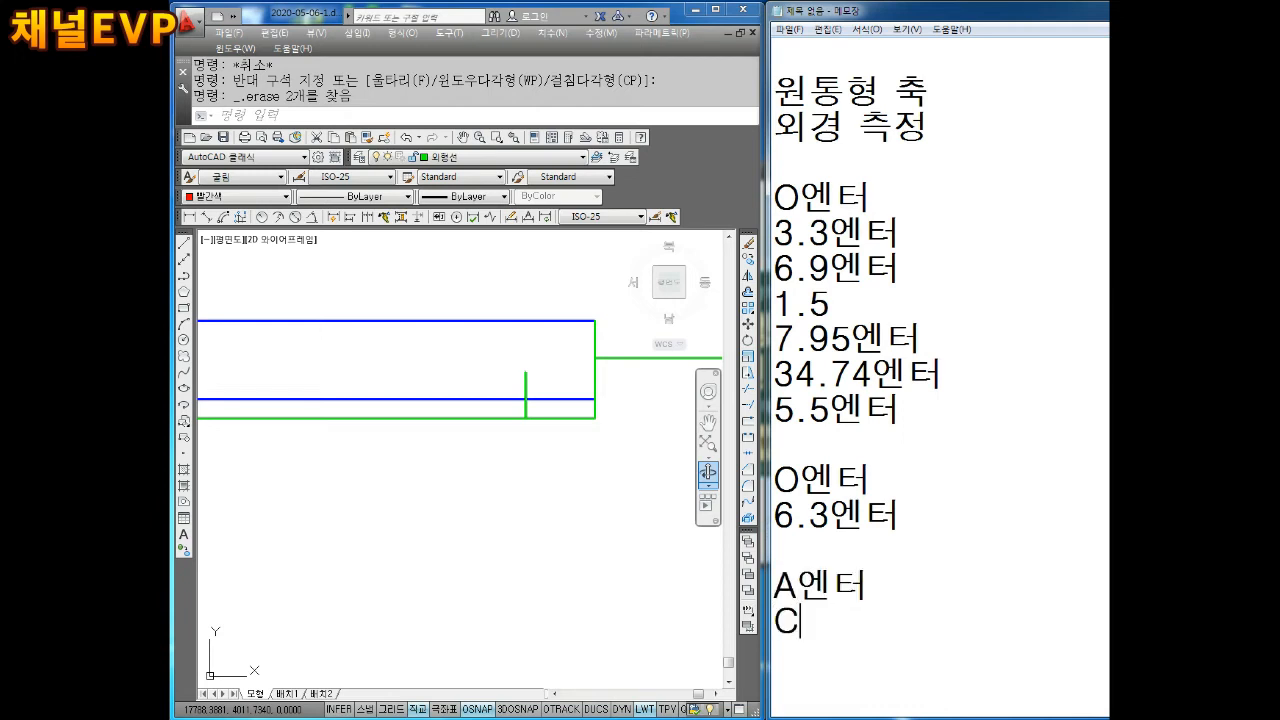
text(엔터)
key(Return)
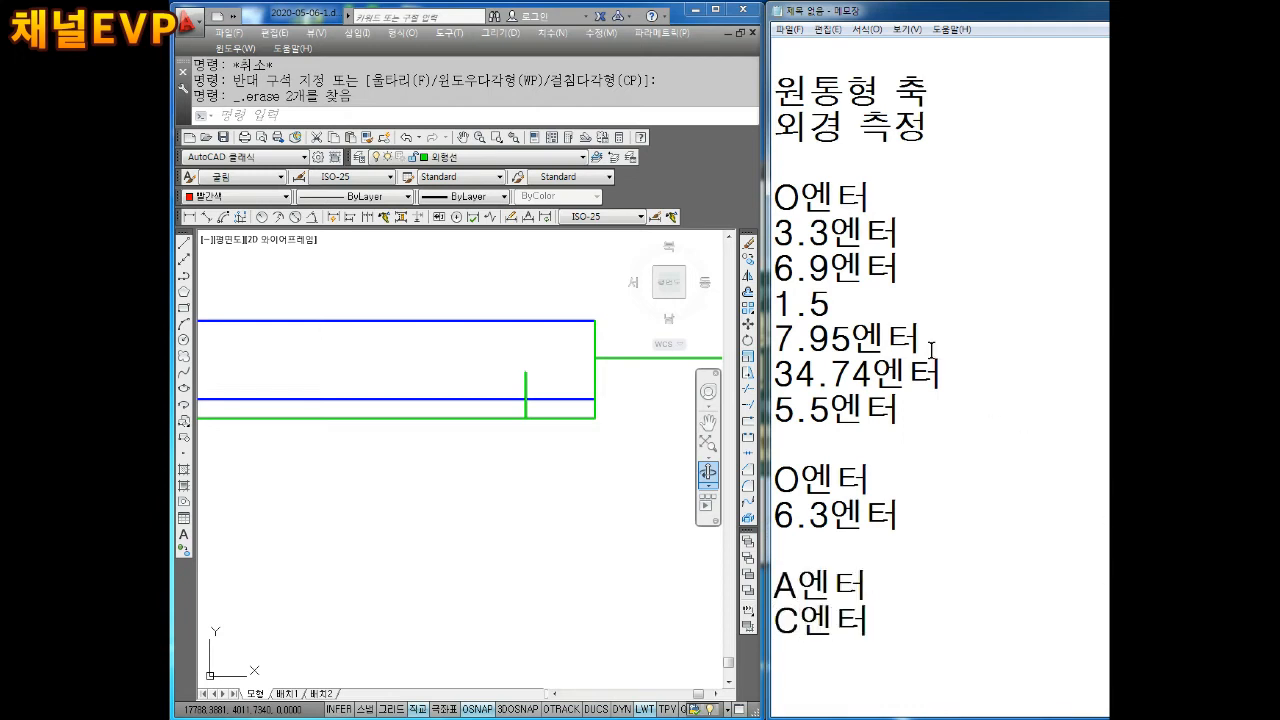
Step: Switch to AutoCAD and draw a small circle centred where the inner short vertical line meets the flange's lower edge
click(497, 434)
key(Escape)
key(Escape)
text(c)
key(Return)
click(525, 418)
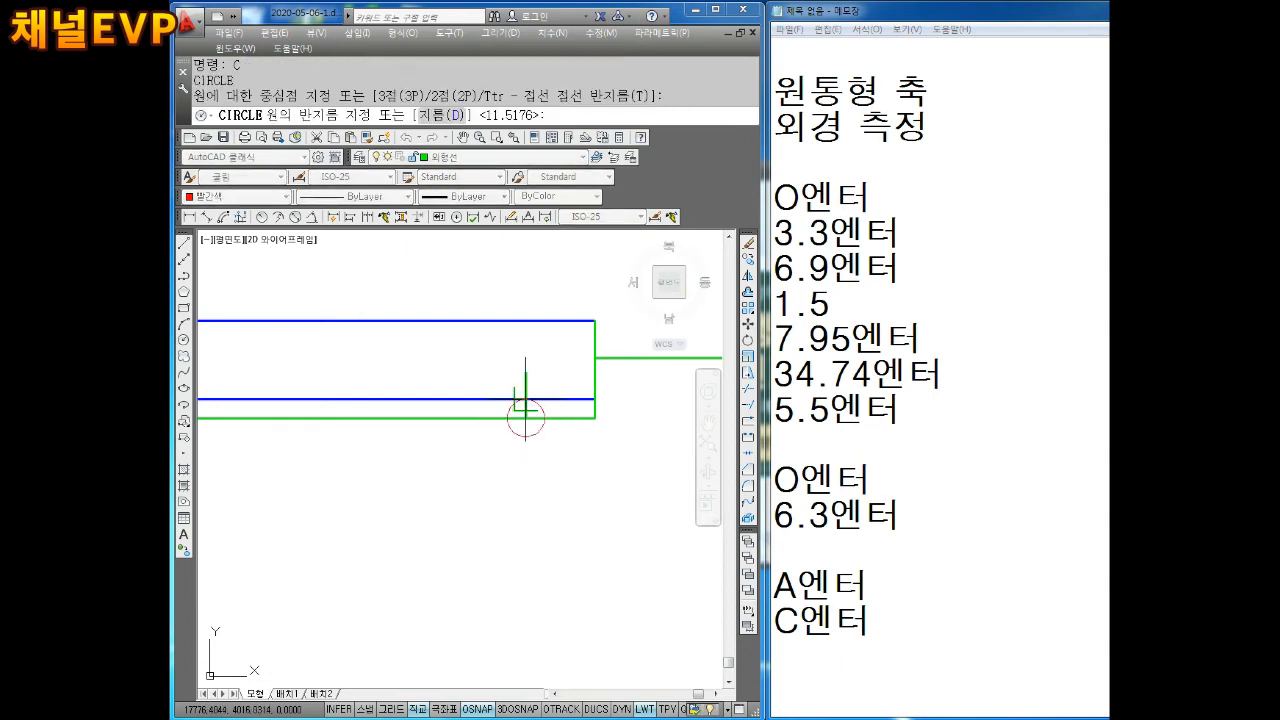
click(526, 405)
key(Escape)
key(Escape)
key(Escape)
Step: Switch to Notepad and add the line "교차점 클릭" below "C엔터"
click(943, 625)
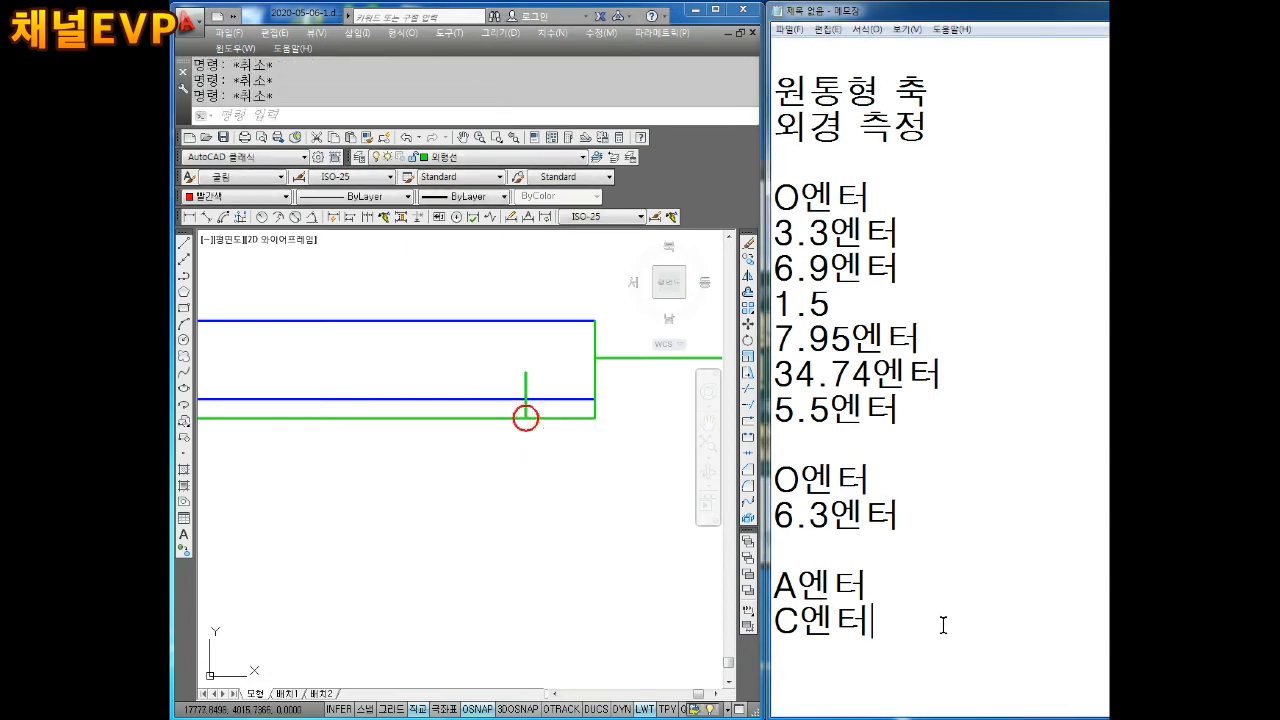
text(교차점 크릭)
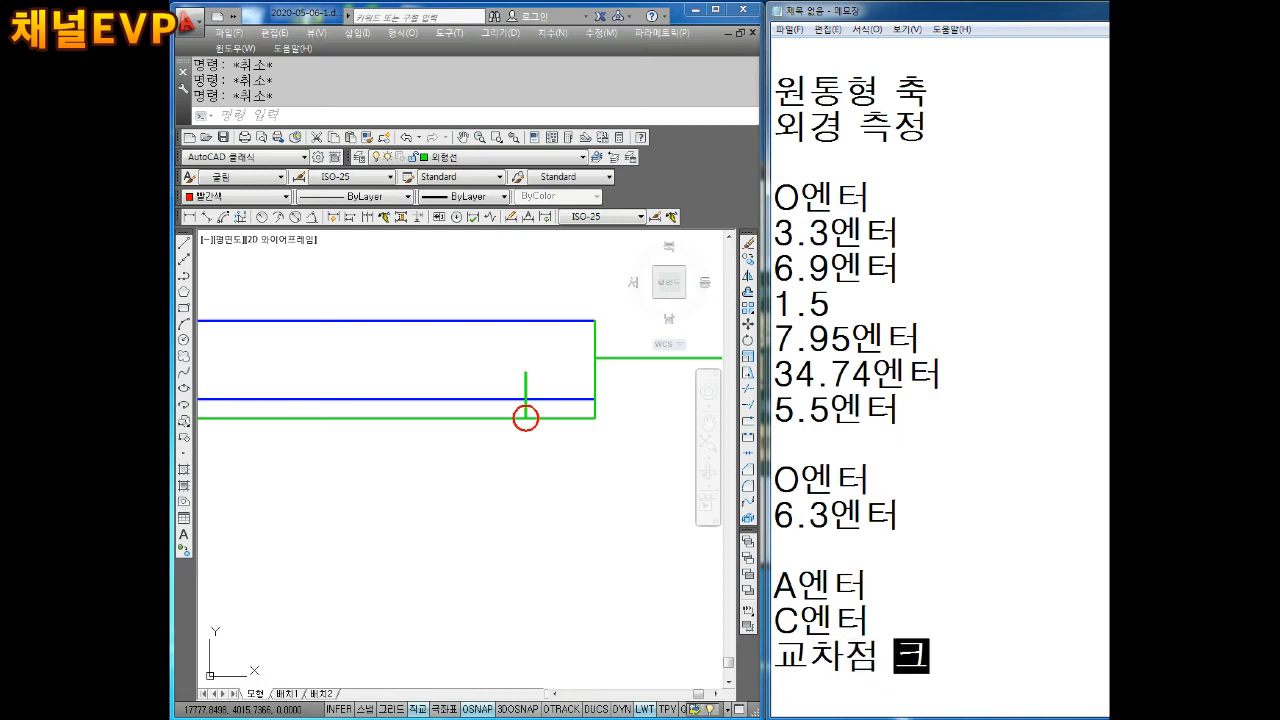
key(BackSpace)
key(BackSpace)
key(BackSpace)
text(크릭)
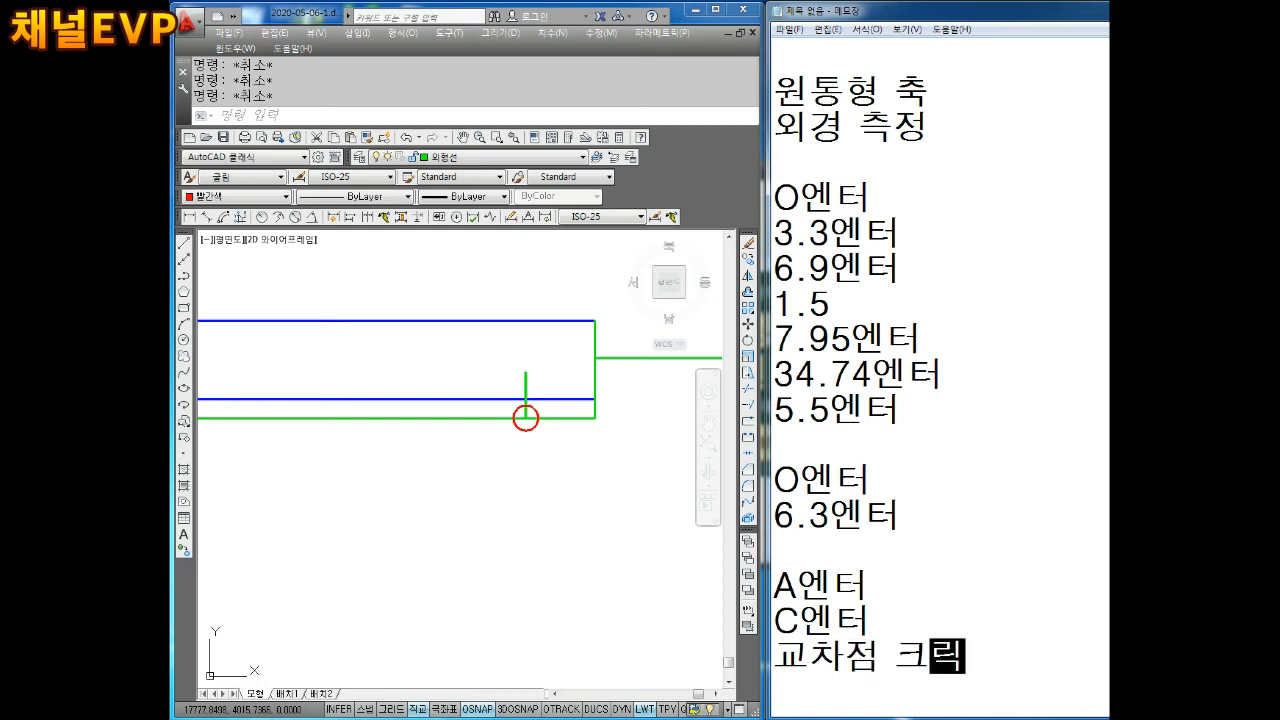
key(BackSpace)
text(ㄹㄹ기)
key(Return)
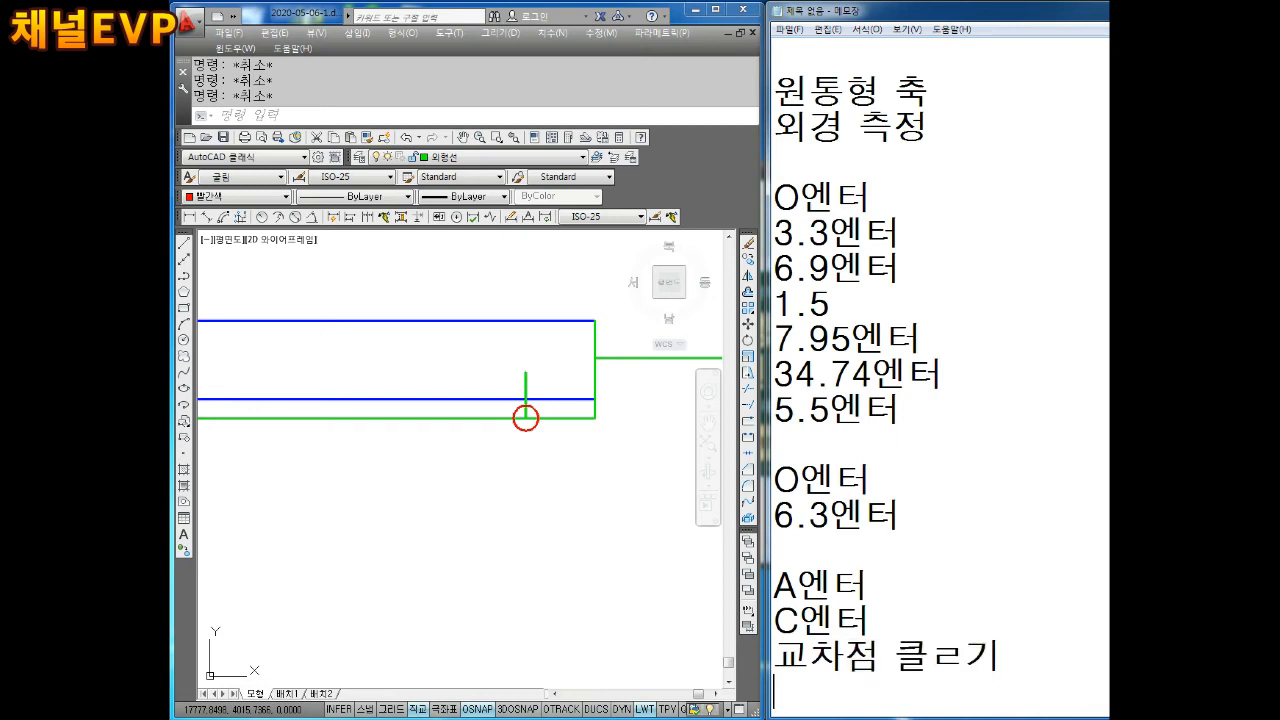
text(ㄱ)
key(Return)
Step: Add the polar coordinate lines "@5.5<180" and "@5.5<0" at the end of the notes
text(@5.5<180)
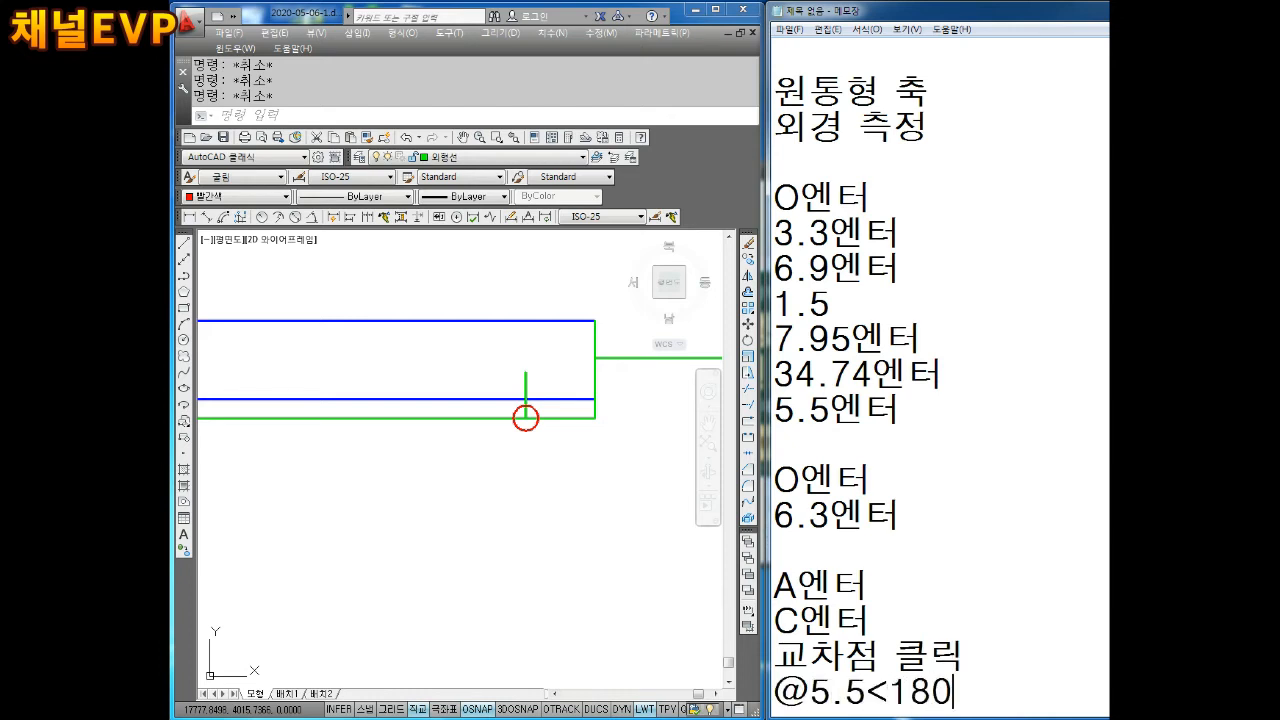
key(Return)
text(@)
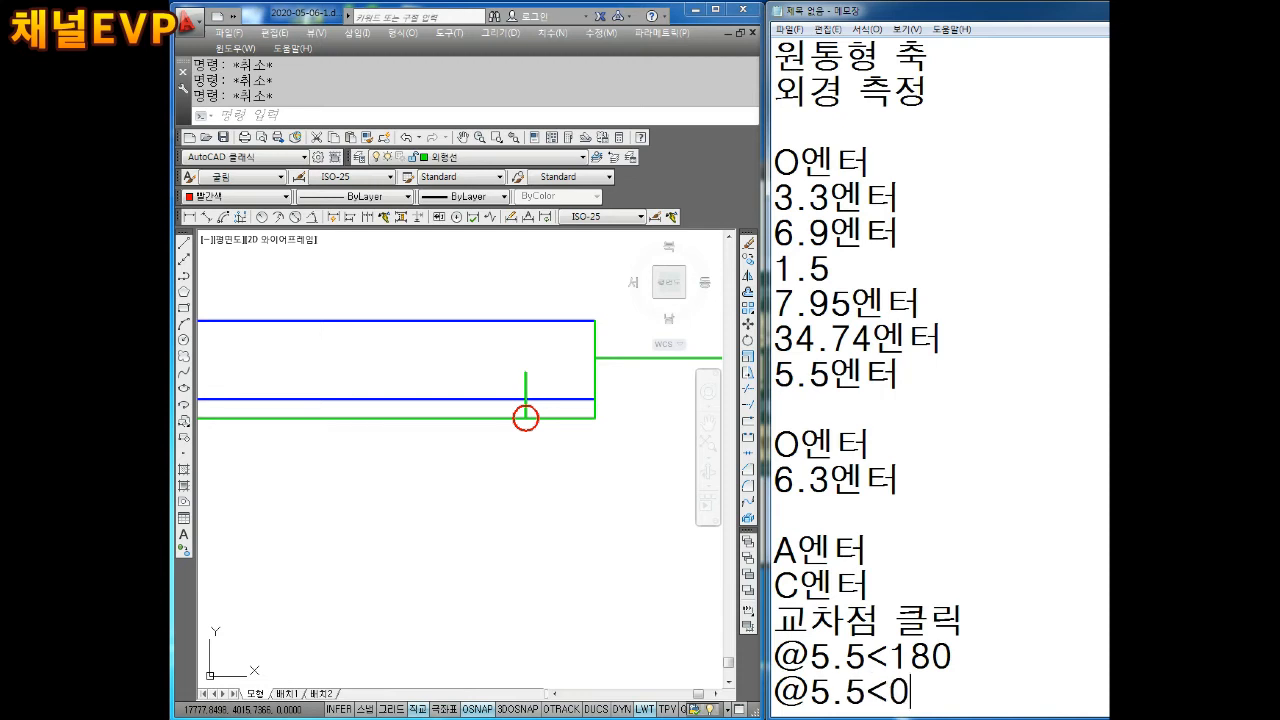
text(5.5<0)
key(Return)
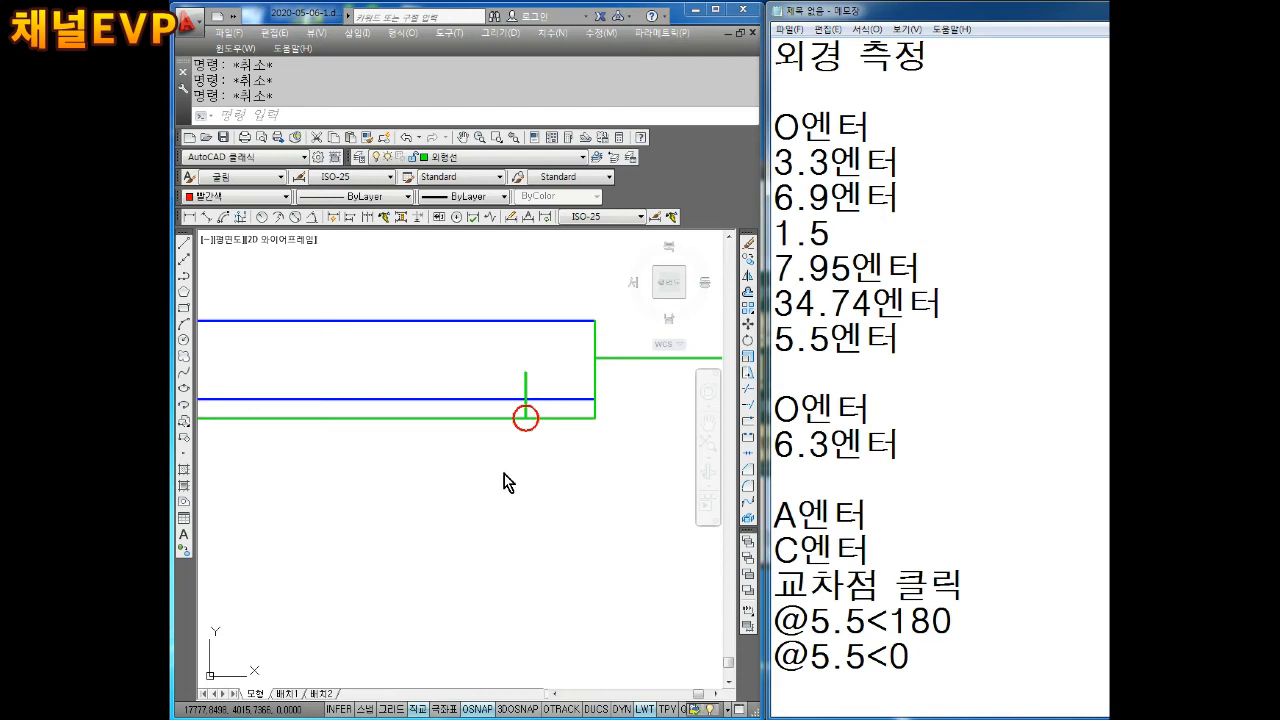
text(ㅁ)
key(Return)
text(ㅊ)
key(Return)
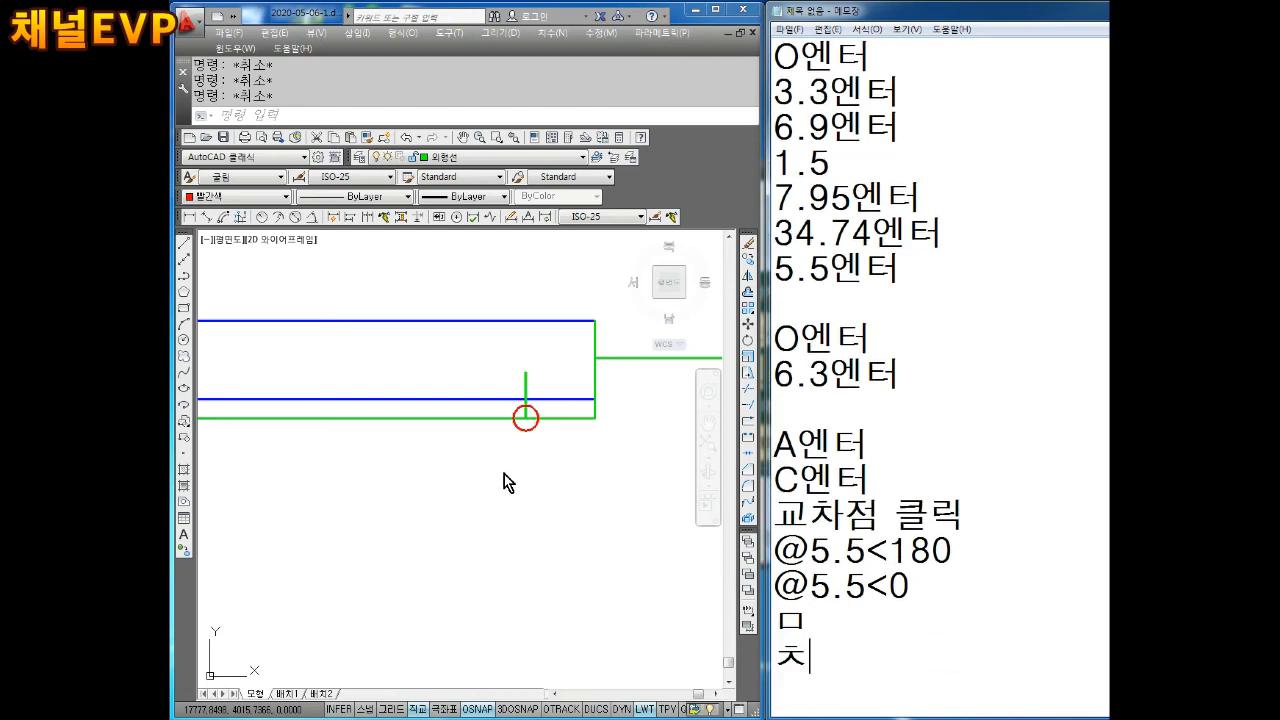
Step: Switch to AutoCAD and draw an arc centred where the short vertical line meets the flange's lower edge, from @5.5<180 to @5.5<0
click(363, 474)
text(A)
key(Return)
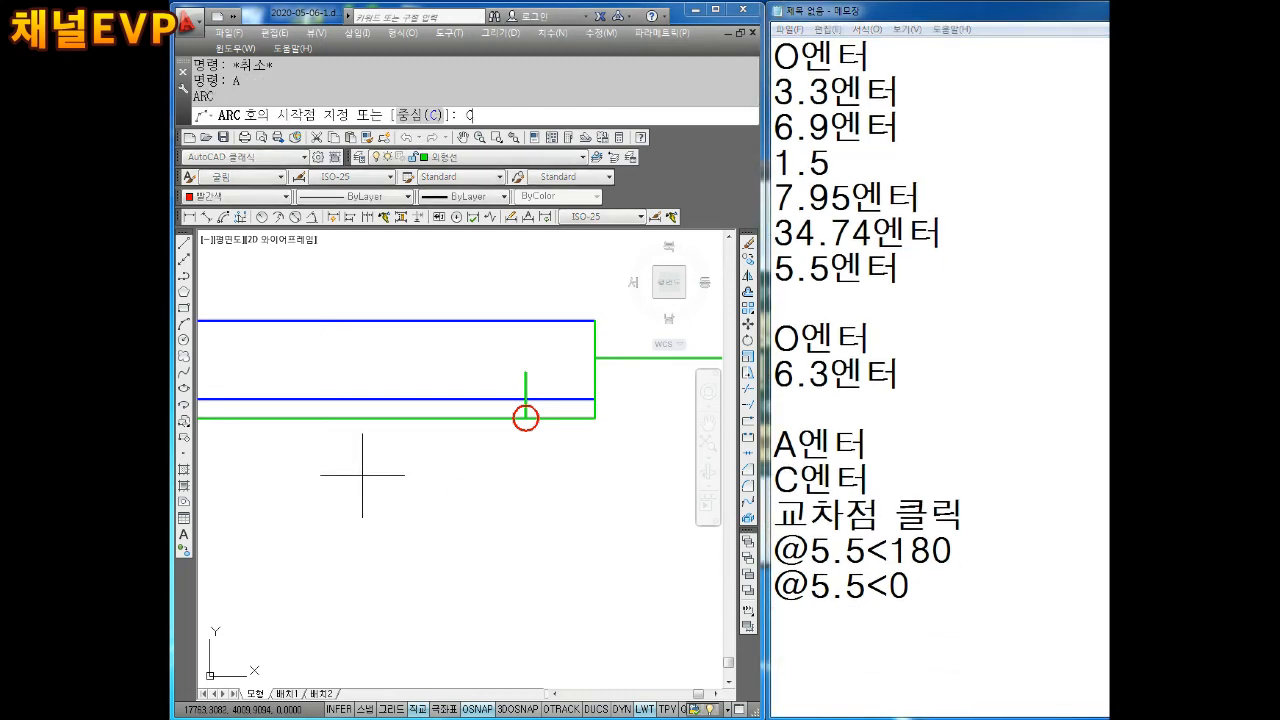
text(C)
key(Return)
scroll(565, 431, up, 2)
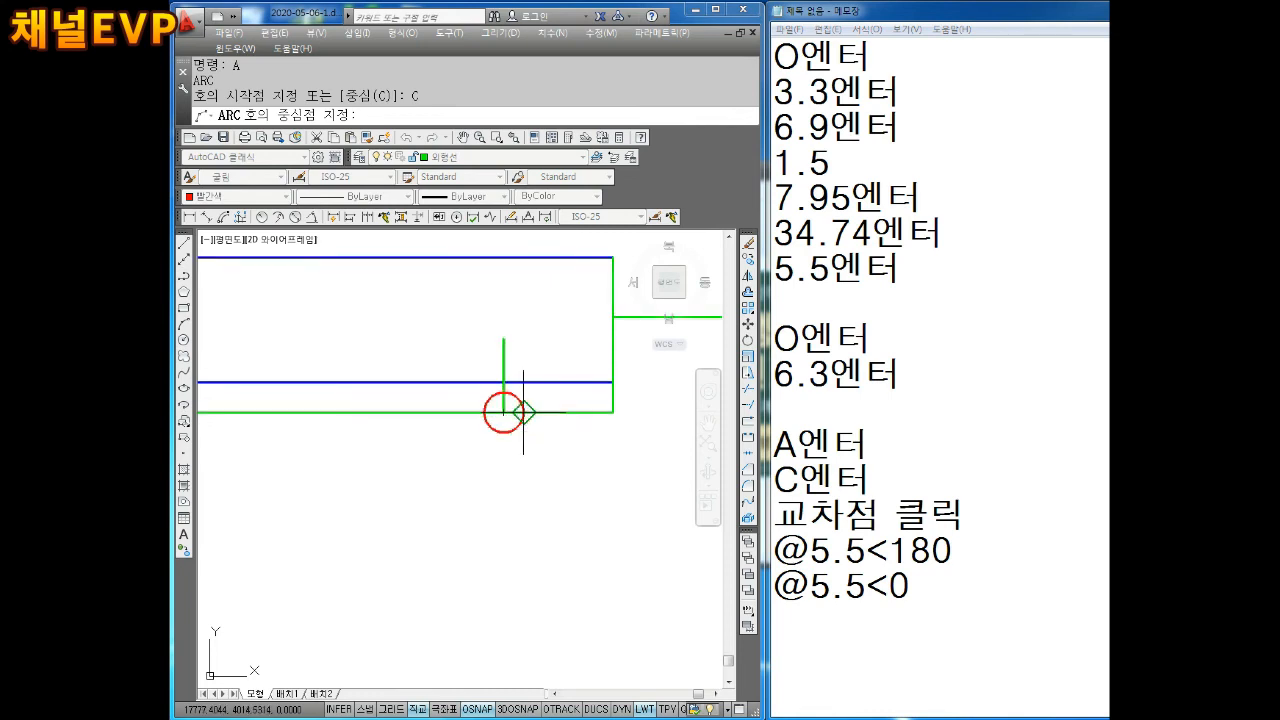
click(503, 411)
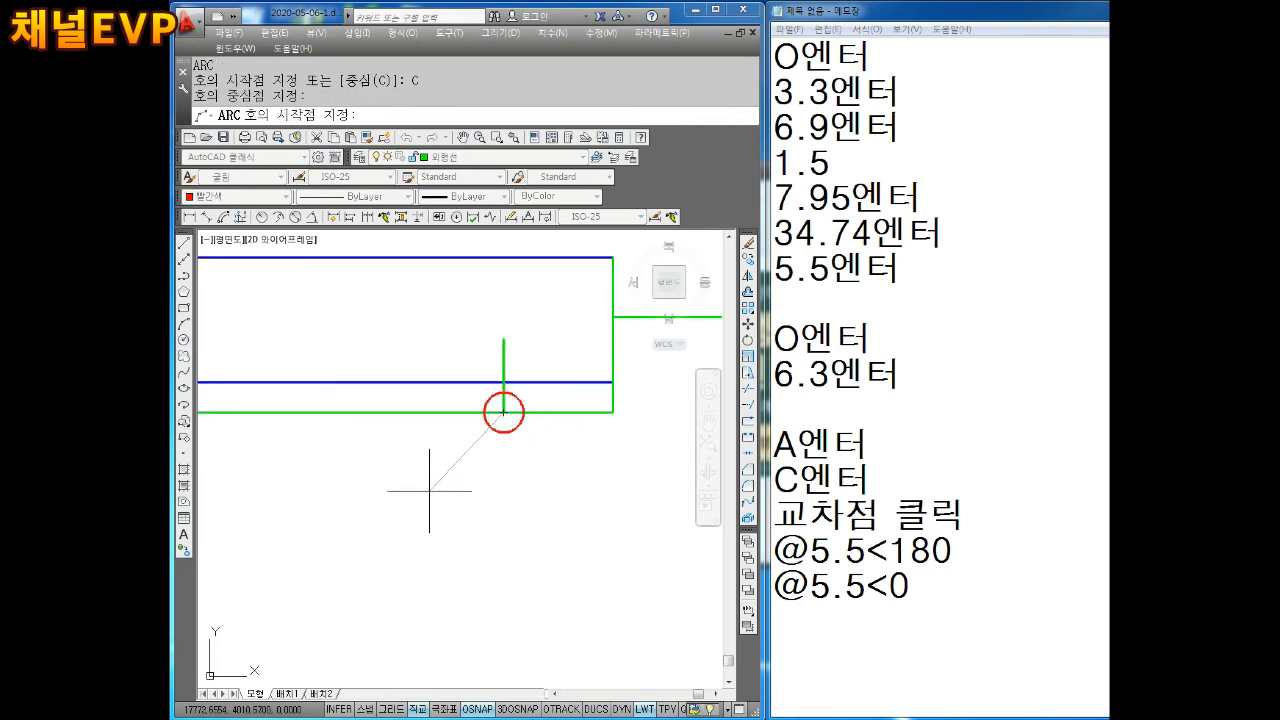
text(@5.5<180)
key(Return)
text(@)
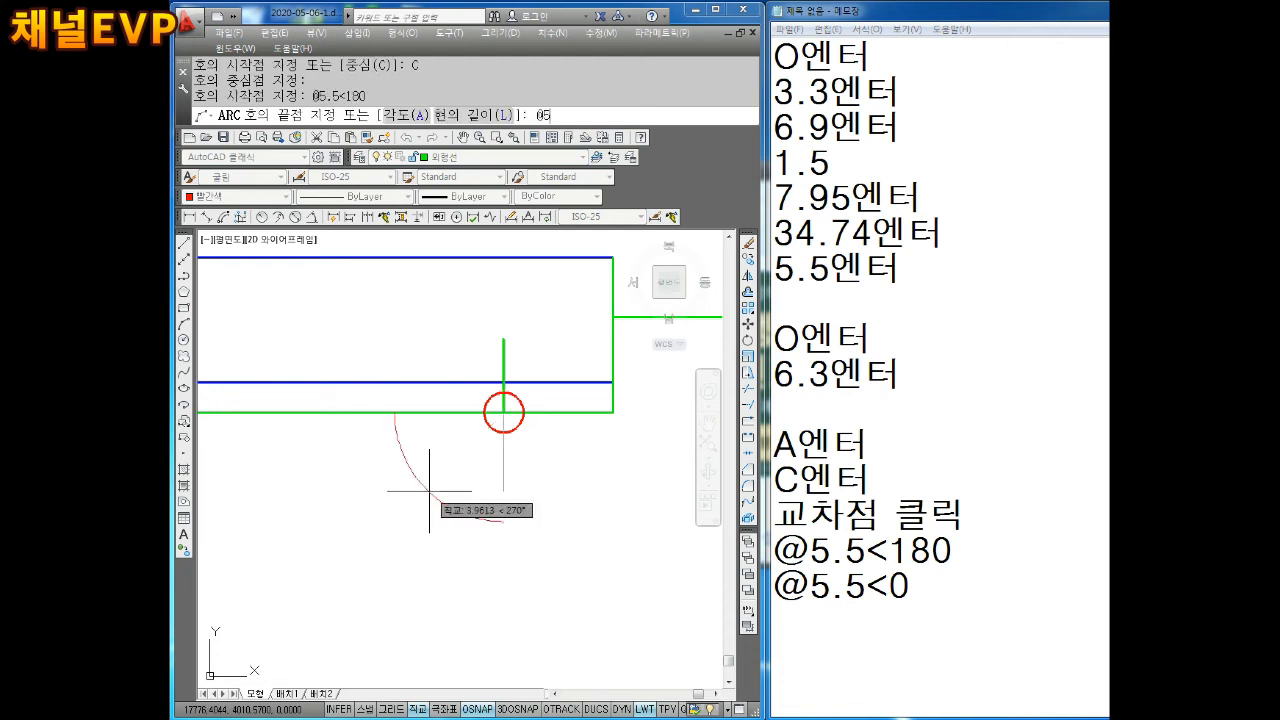
text(5.5<0)
key(Return)
key(Escape)
key(Escape)
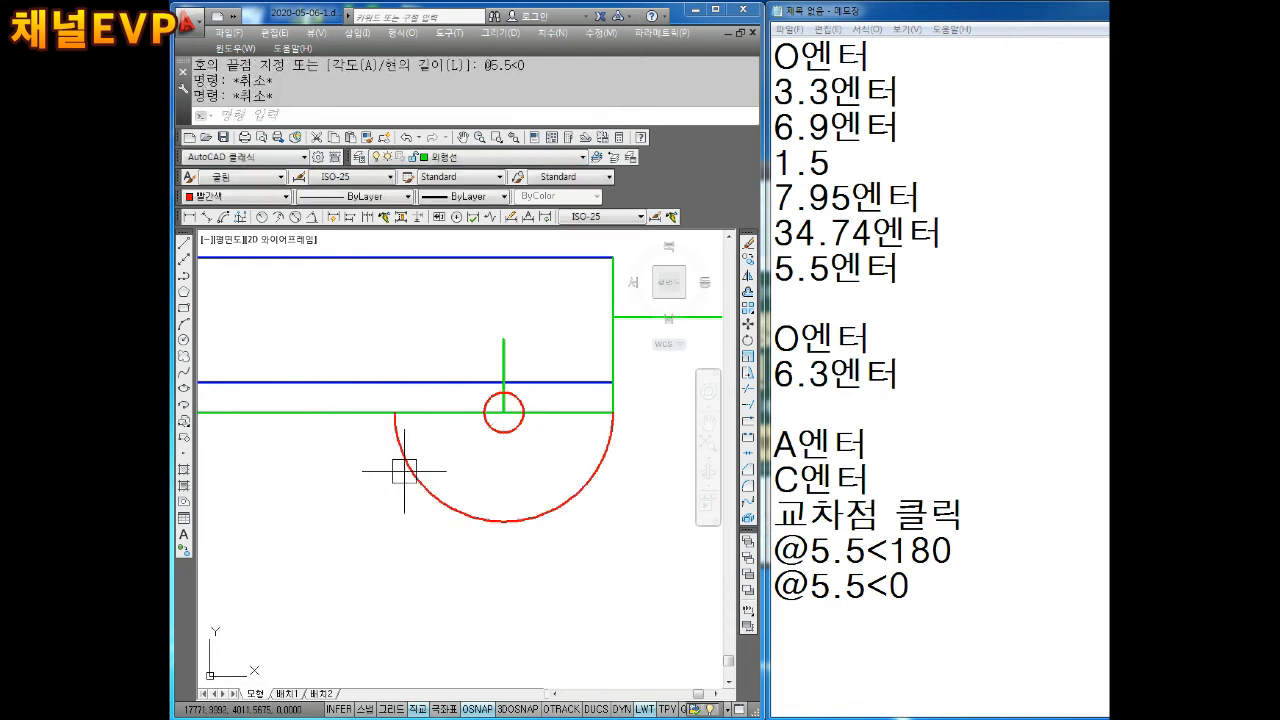
Step: Delete the small red marker circle and the short vertical line at the arc's centre
middle_drag(533, 490, 543, 512)
click(528, 449)
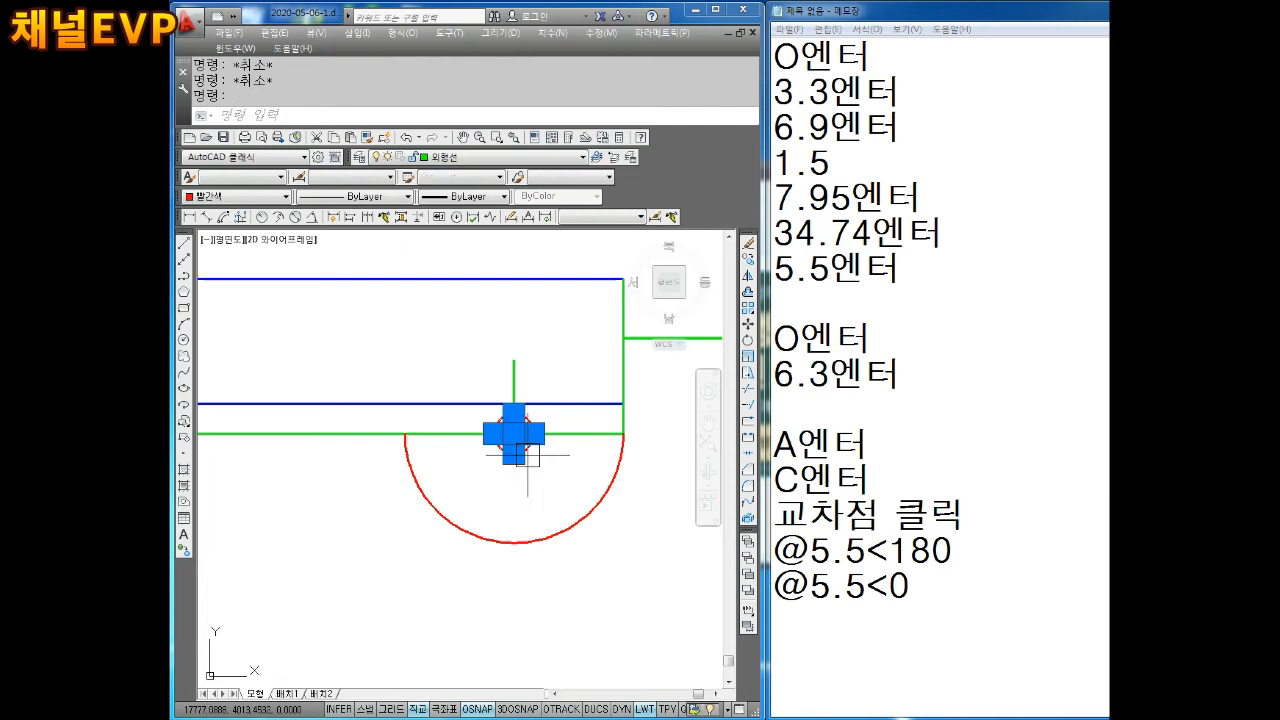
key(Delete)
click(514, 391)
key(Delete)
Step: Change the semicircular arc below the flange's outer end to the layer's green colour
scroll(535, 425, down, 2)
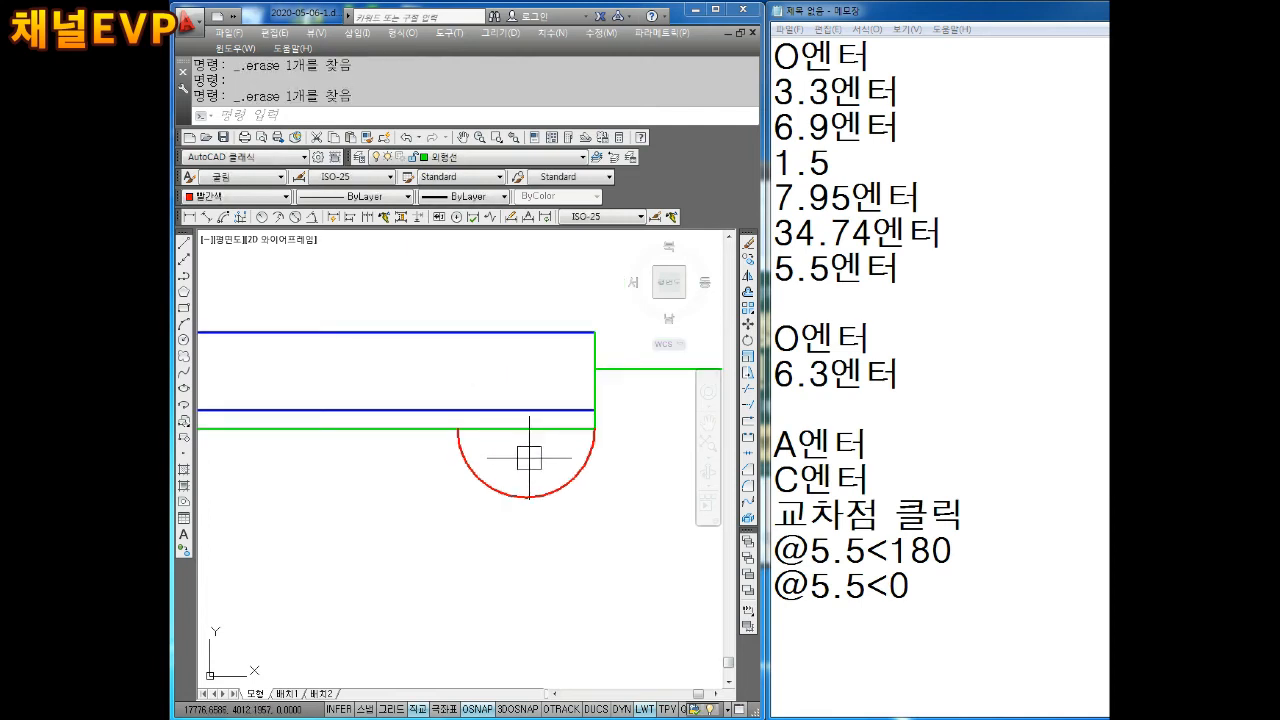
scroll(540, 477, down, 1)
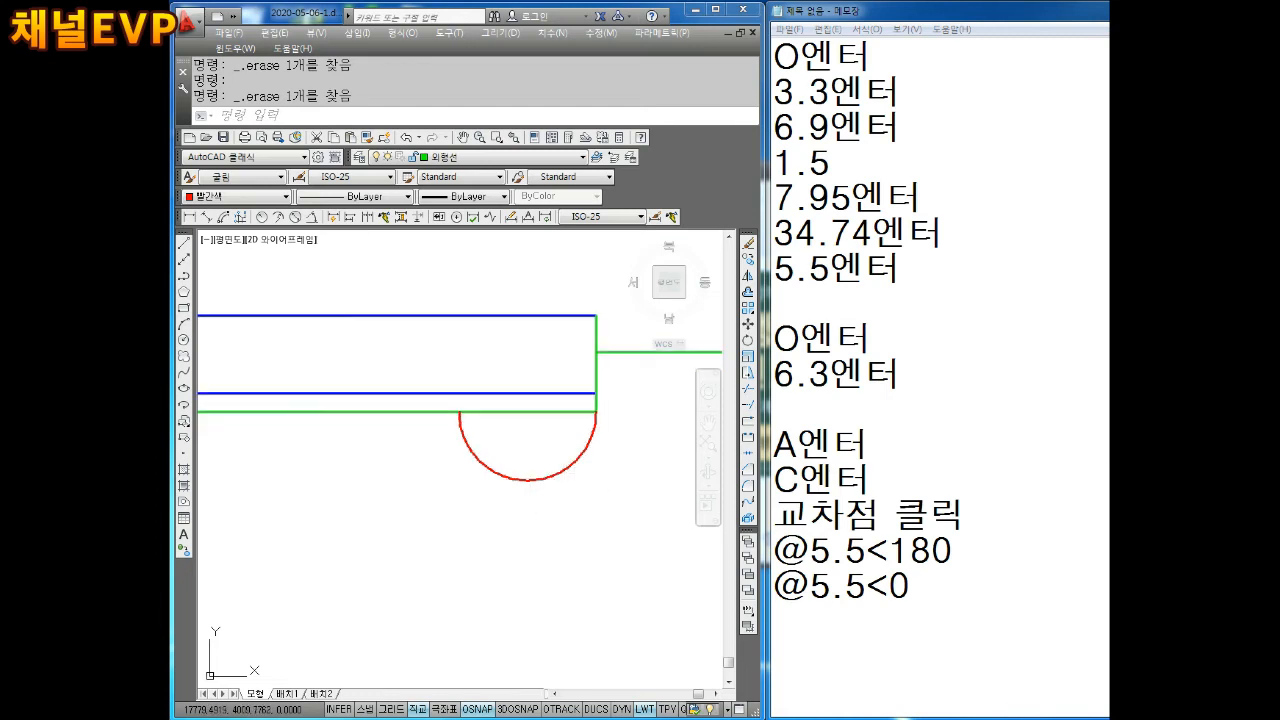
scroll(552, 510, down, 1)
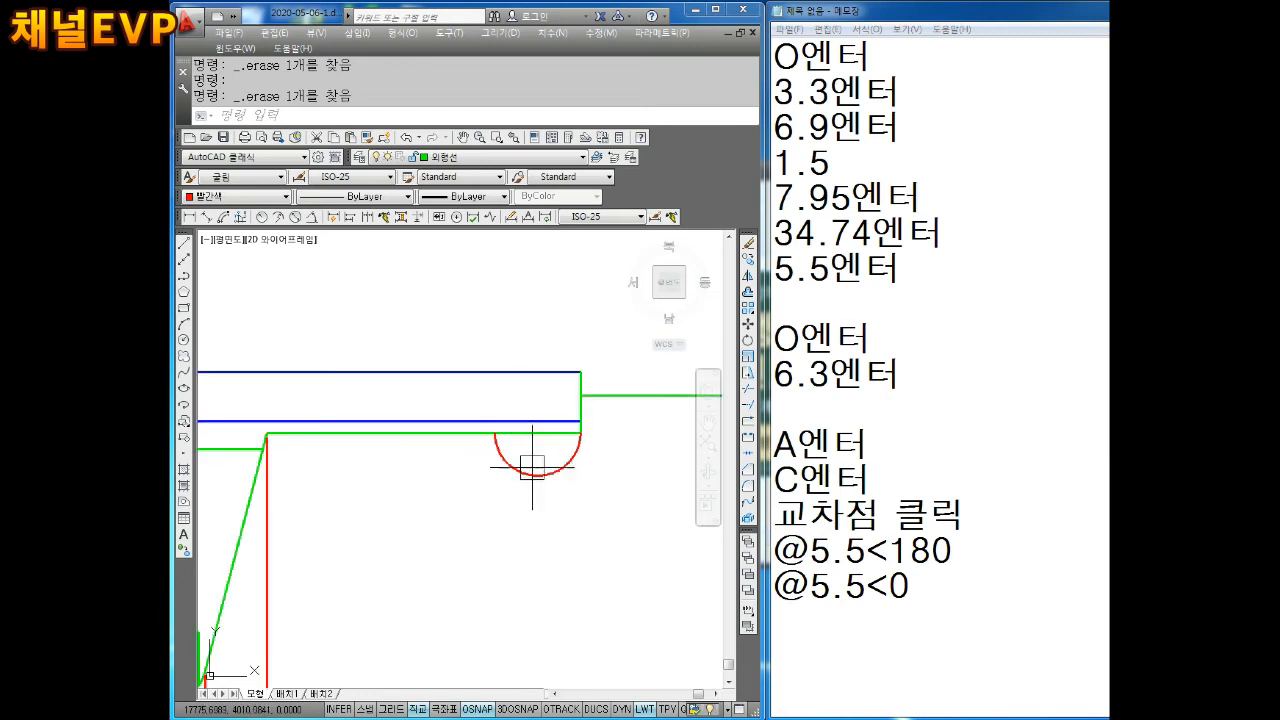
key(Escape)
scroll(540, 470, down, 3)
scroll(540, 470, up, 2)
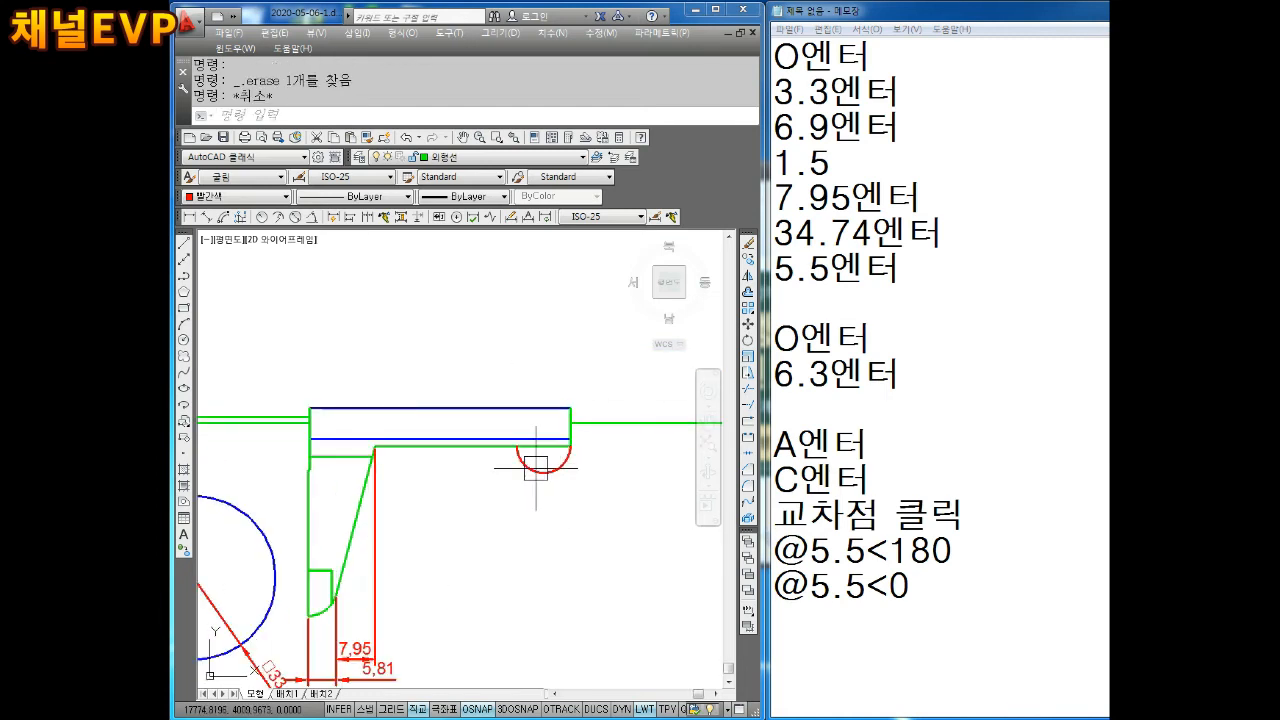
click(541, 468)
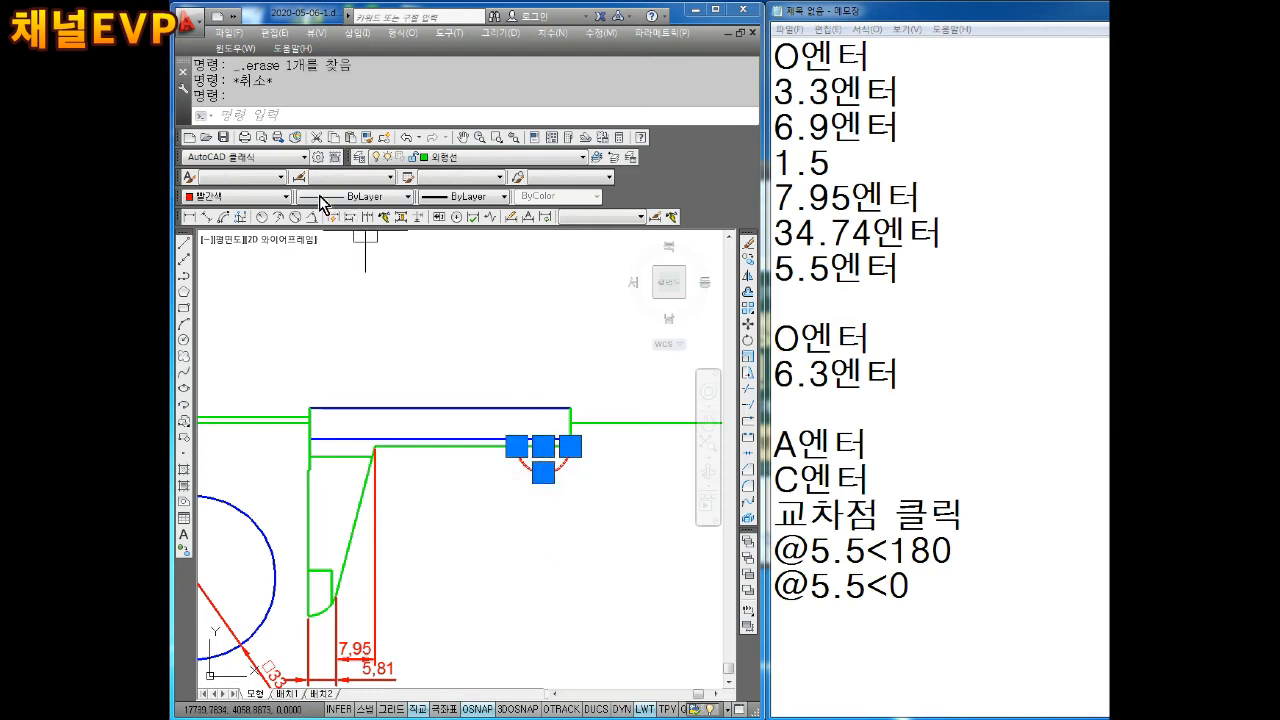
click(233, 196)
click(208, 211)
key(Escape)
key(Escape)
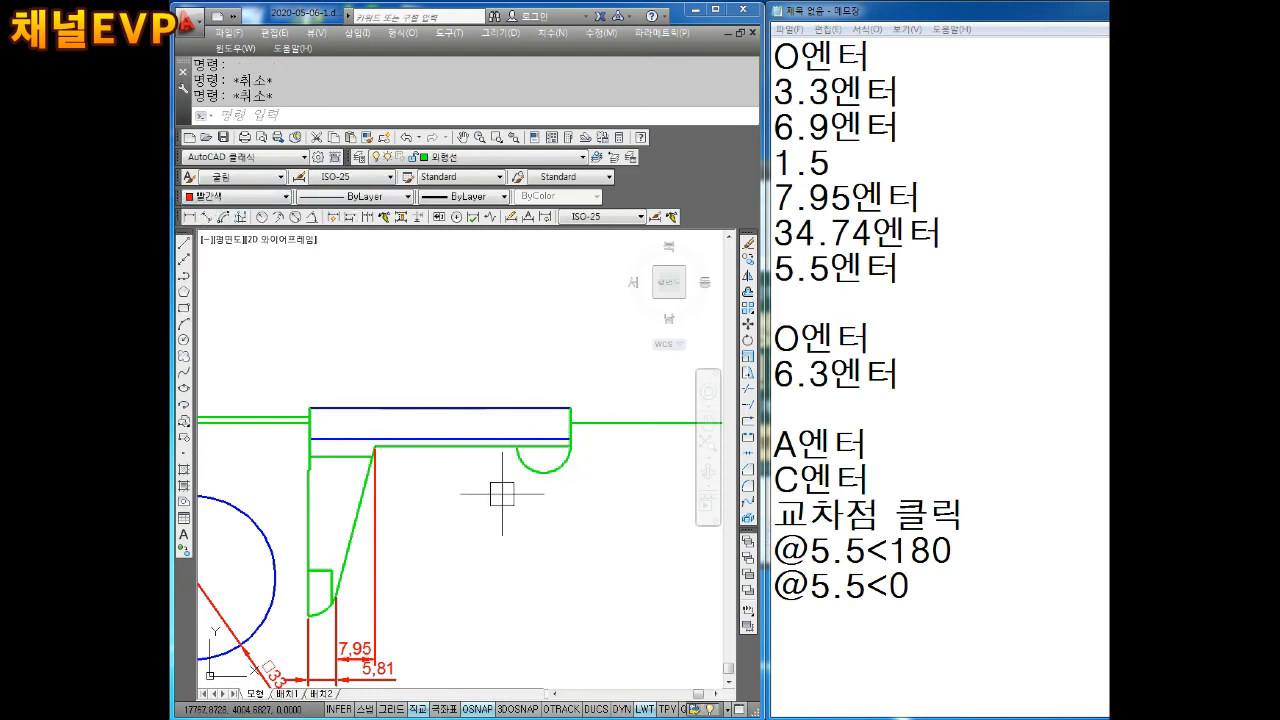
Step: Delete the 7.95 and 5.81 dimensions below the section's leg
middle_drag(504, 492, 527, 458)
middle_drag(433, 586, 459, 550)
click(457, 571)
click(357, 621)
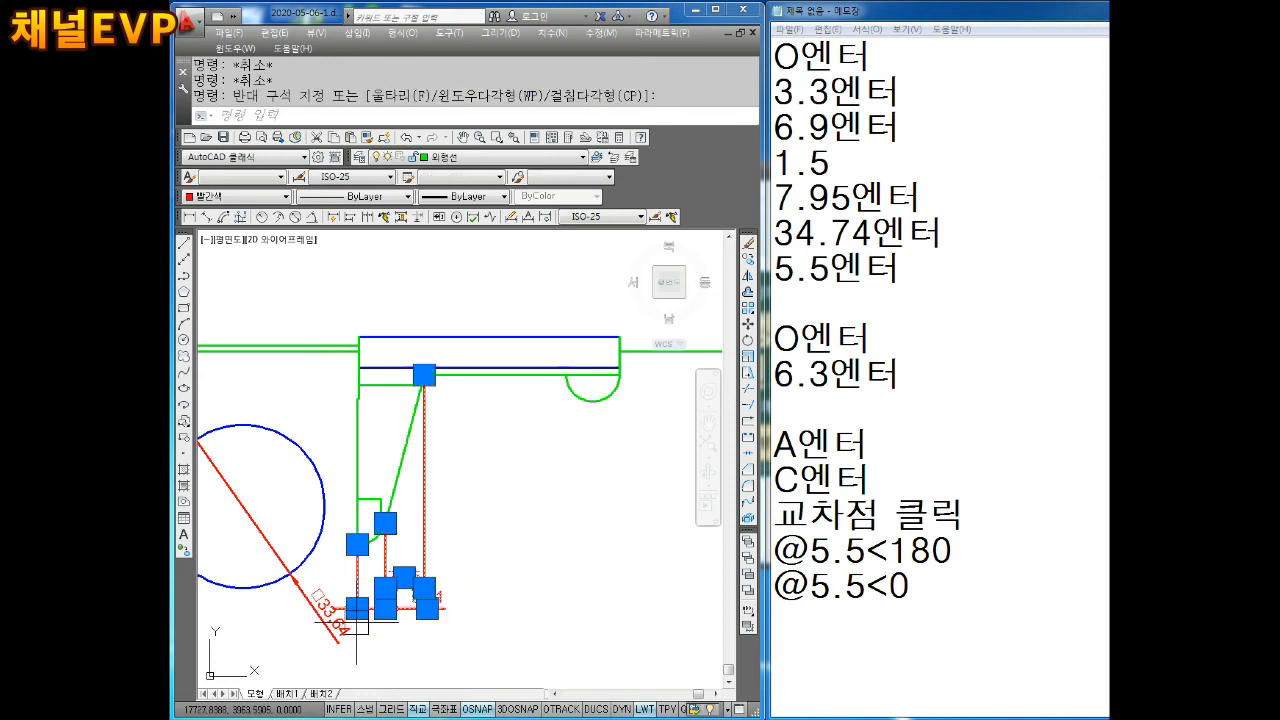
key(Delete)
middle_drag(390, 595, 466, 578)
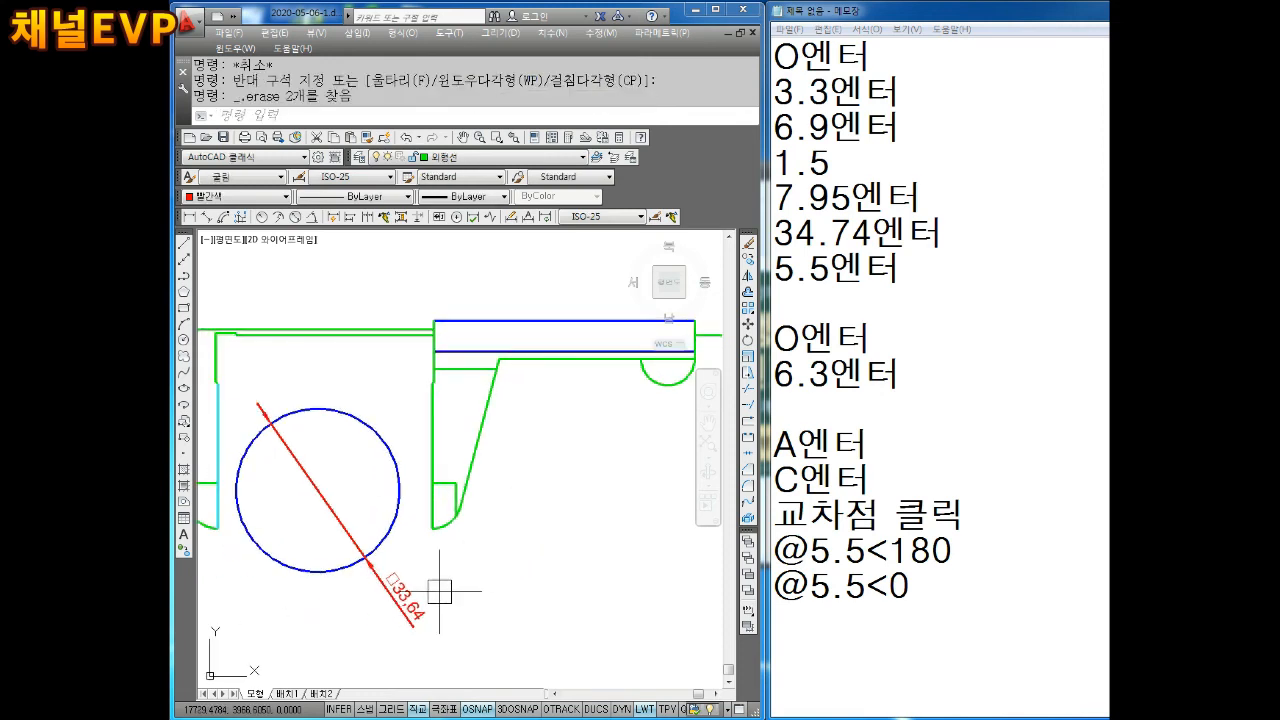
Step: Move the blue circle beside the section's leg straight down, clear of the leg
click(363, 461)
click(315, 503)
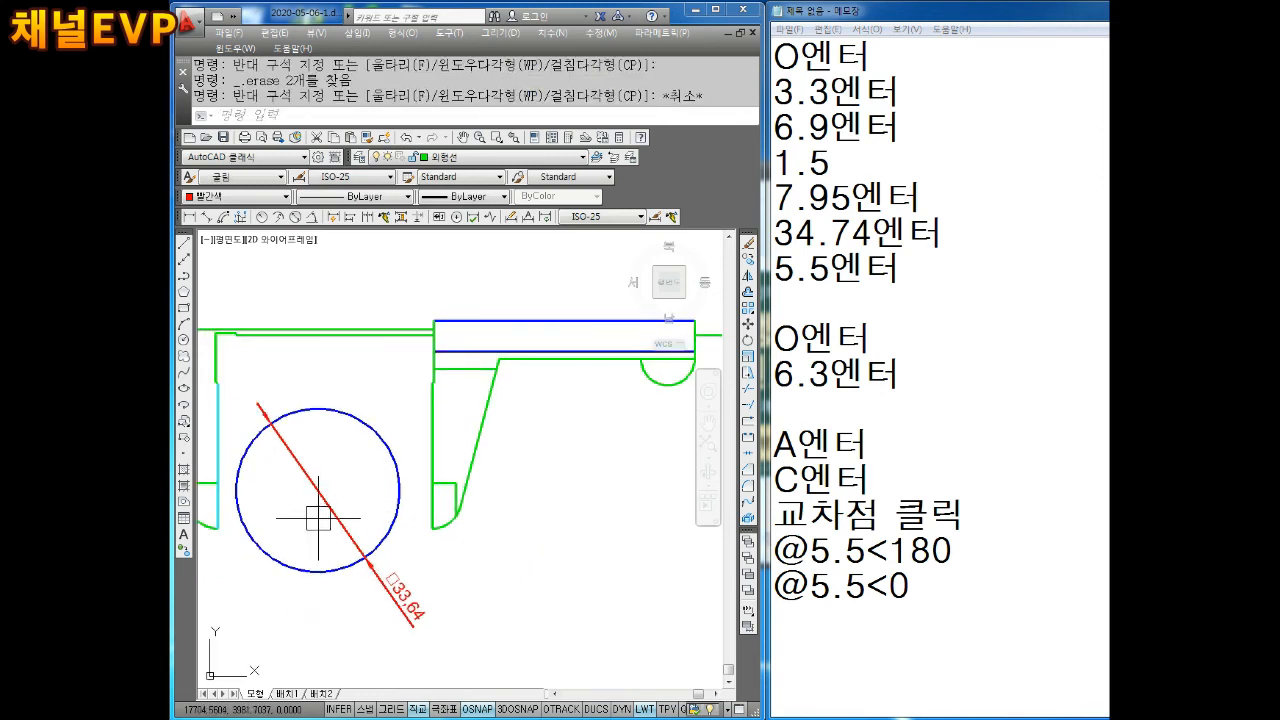
text(M)
key(Return)
key(Return)
click(312, 455)
scroll(322, 522, up, 2)
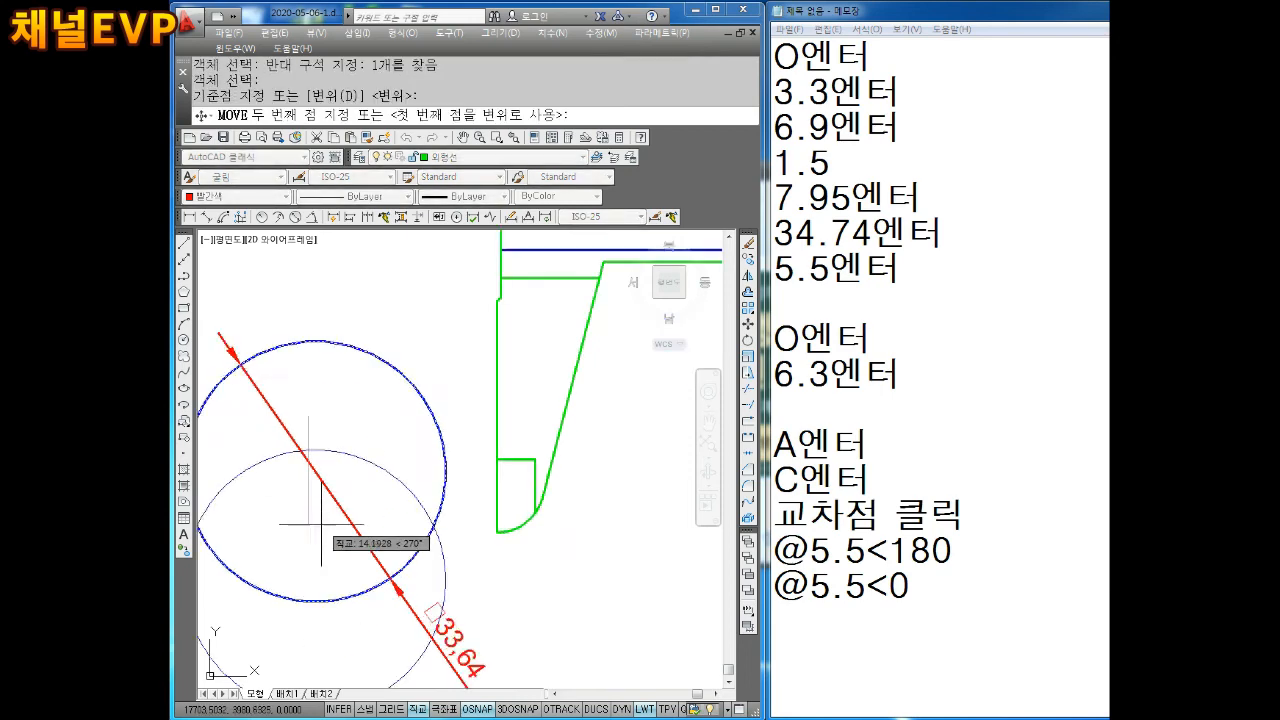
middle_drag(321, 523, 362, 408)
click(359, 563)
Step: Change the flange's two blue horizontal lines to the layer's green colour
scroll(397, 542, down, 6)
scroll(528, 380, up, 4)
middle_drag(442, 530, 471, 480)
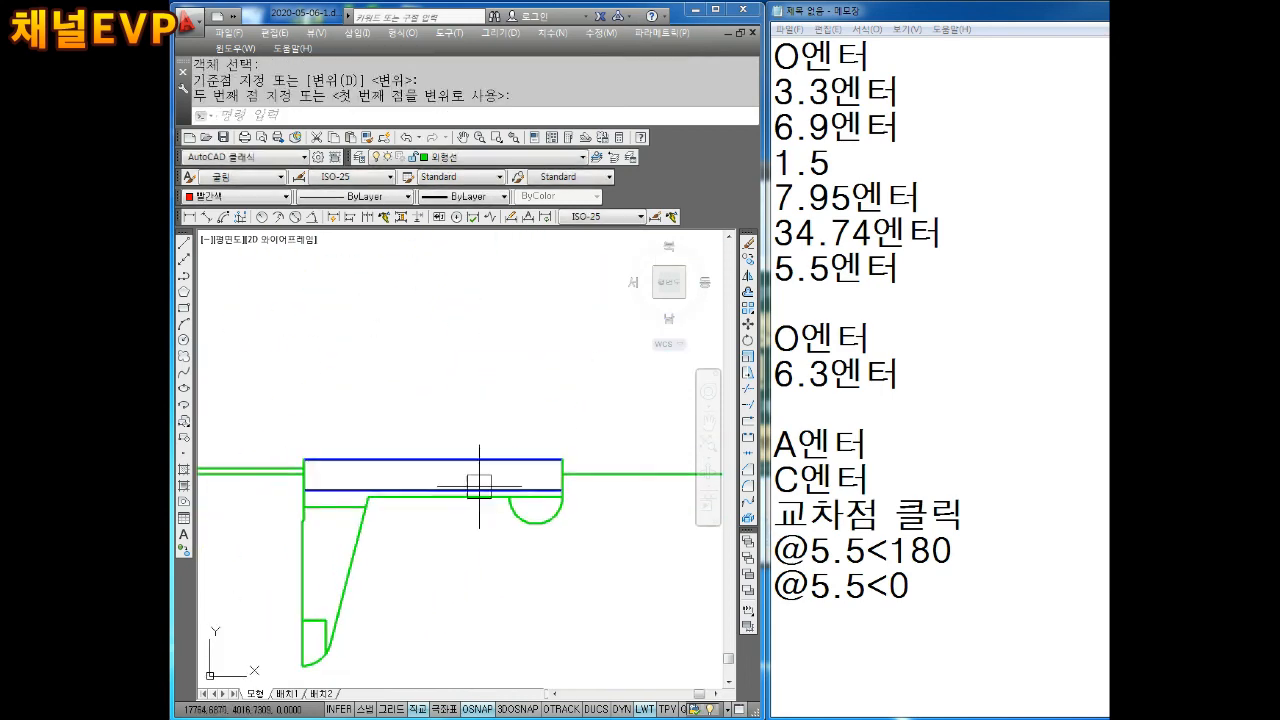
key(Escape)
click(486, 441)
click(459, 488)
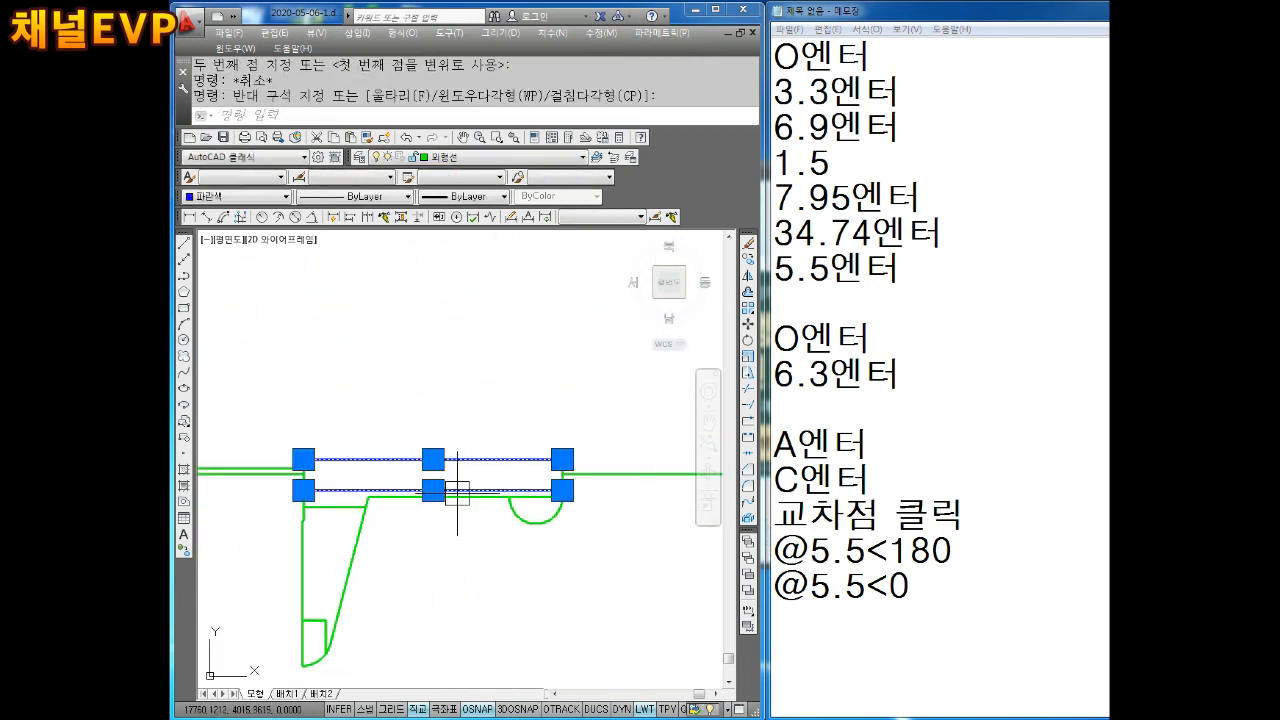
click(287, 196)
click(220, 204)
key(Escape)
key(Escape)
middle_drag(414, 563, 463, 490)
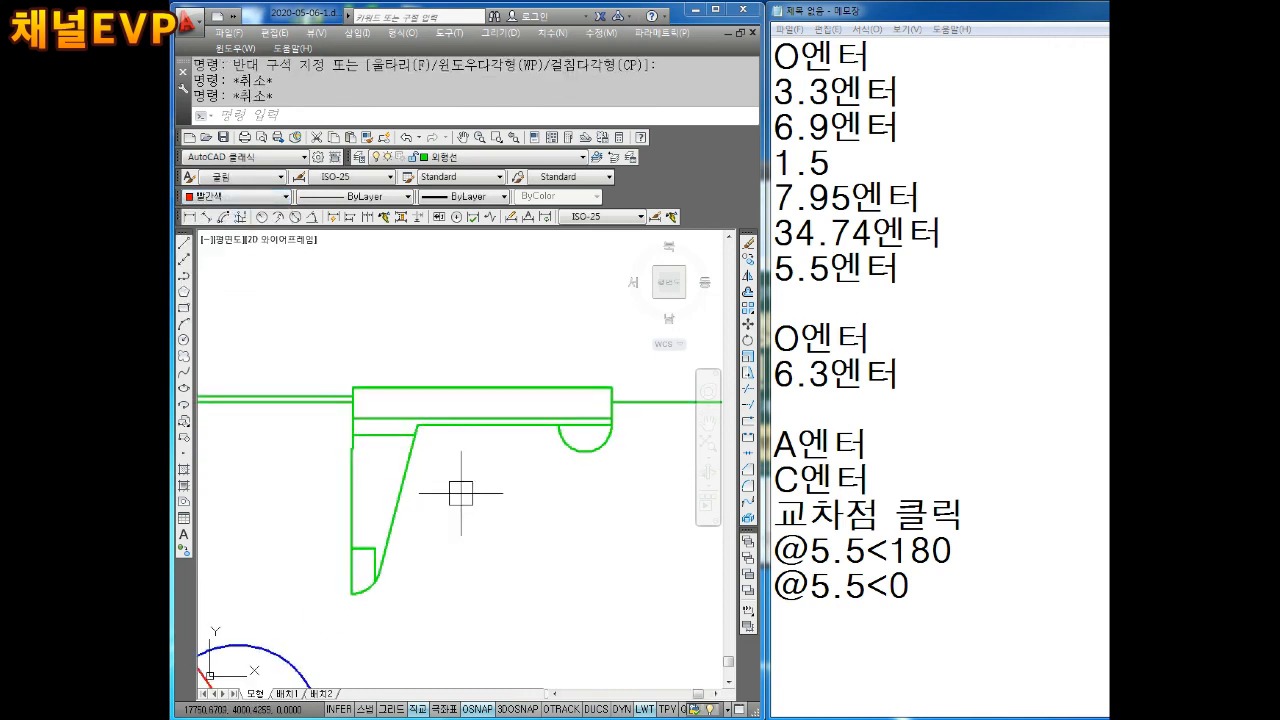
scroll(457, 449, up, 4)
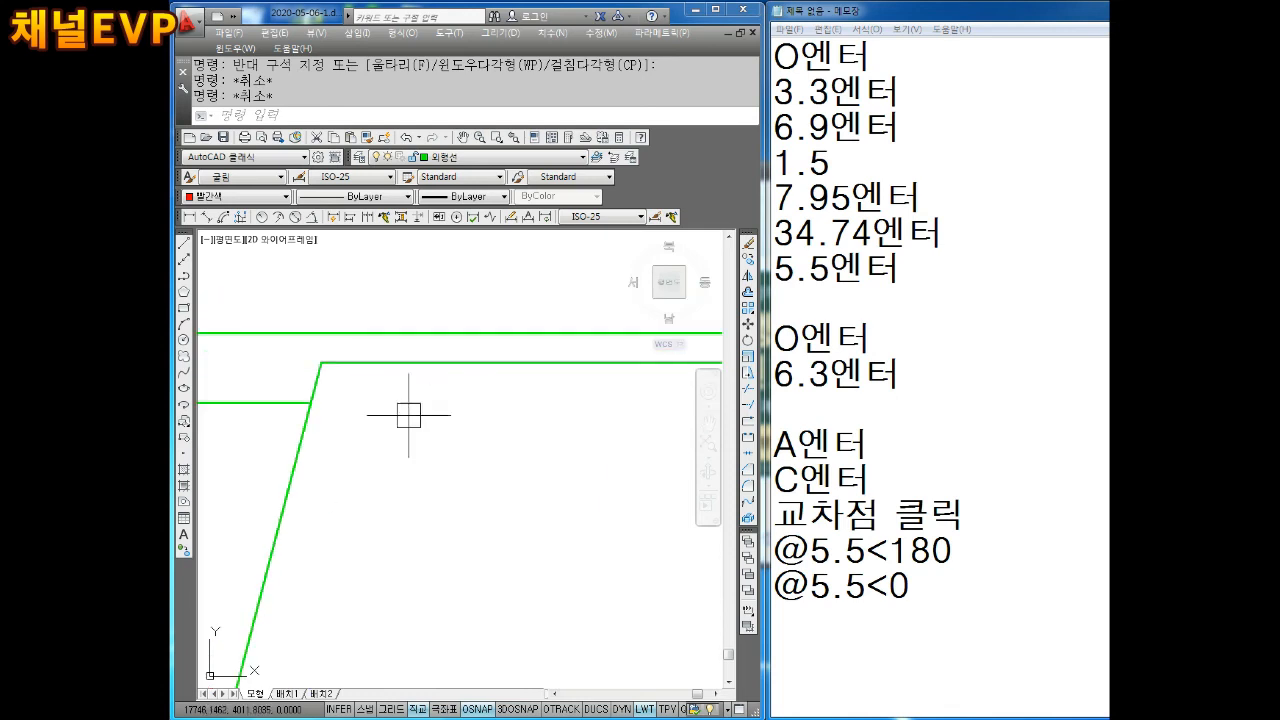
scroll(301, 372, up, 2)
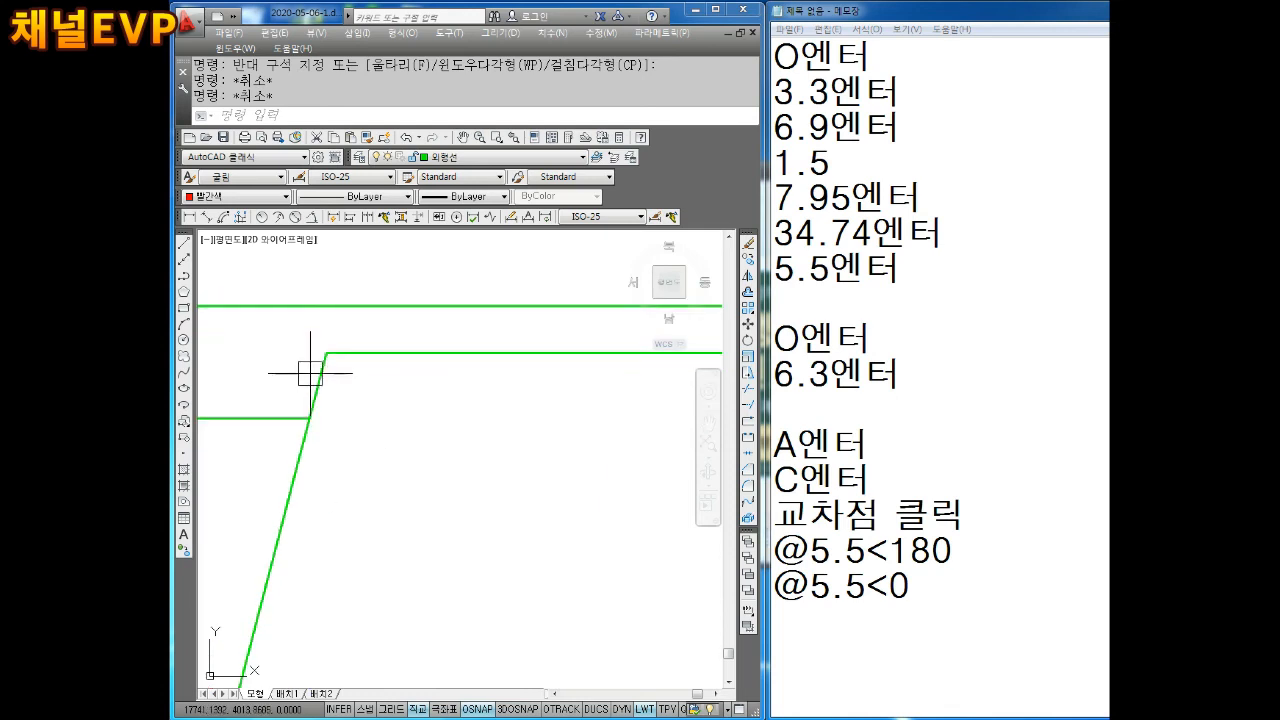
scroll(320, 366, down, 5)
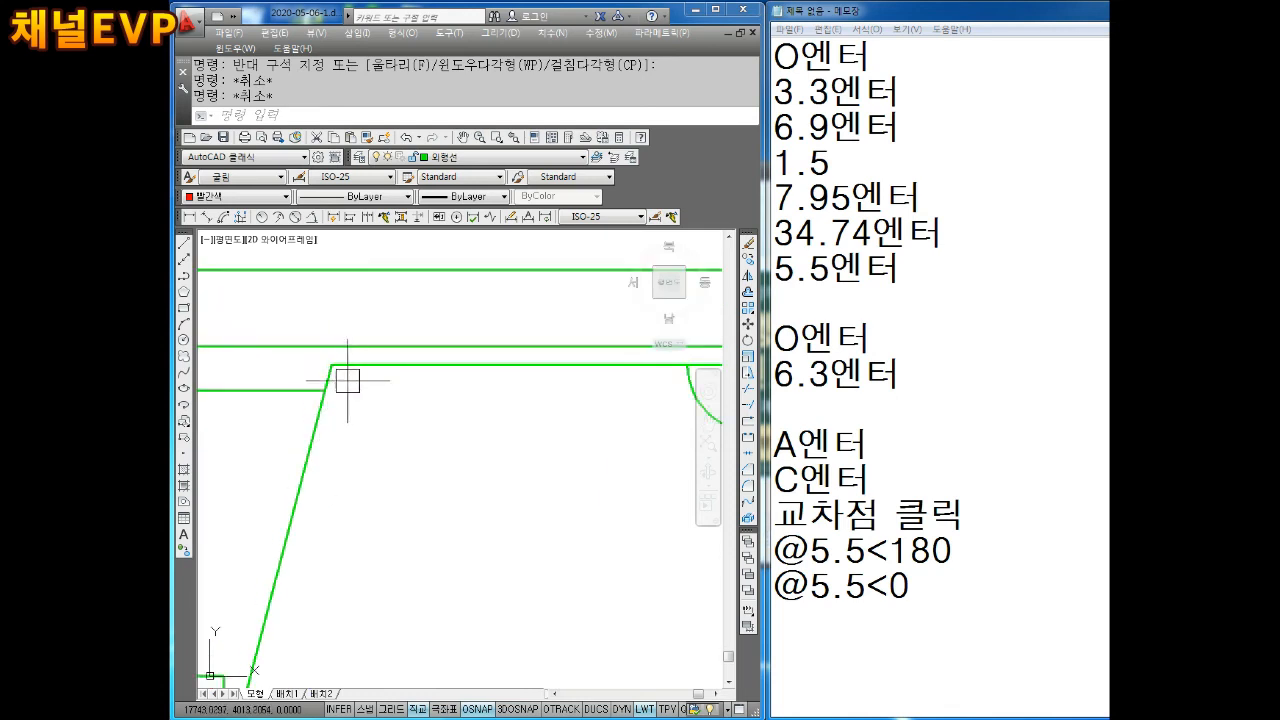
Step: Switch to Notepad and add the lines "F엔터" and "R엔터" at the end of the notes, after a blank line
click(880, 640)
text(F엔터)
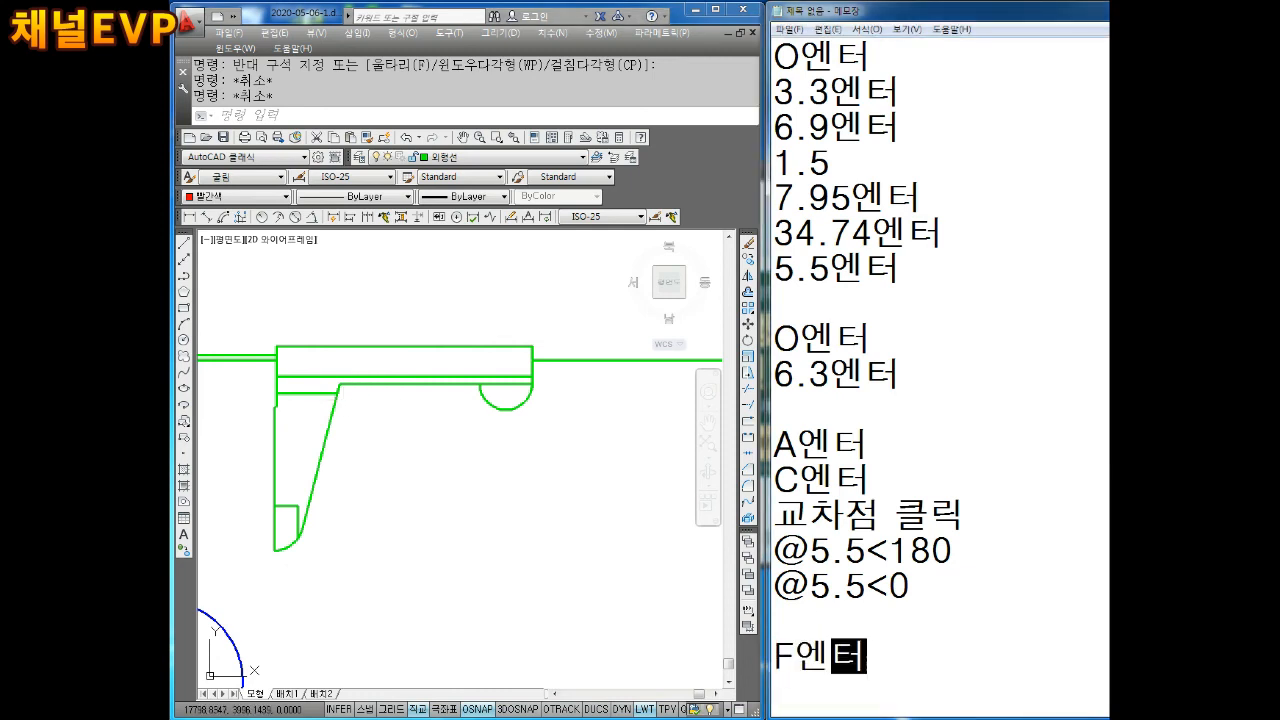
text(ㄱ)
key(BackSpace)
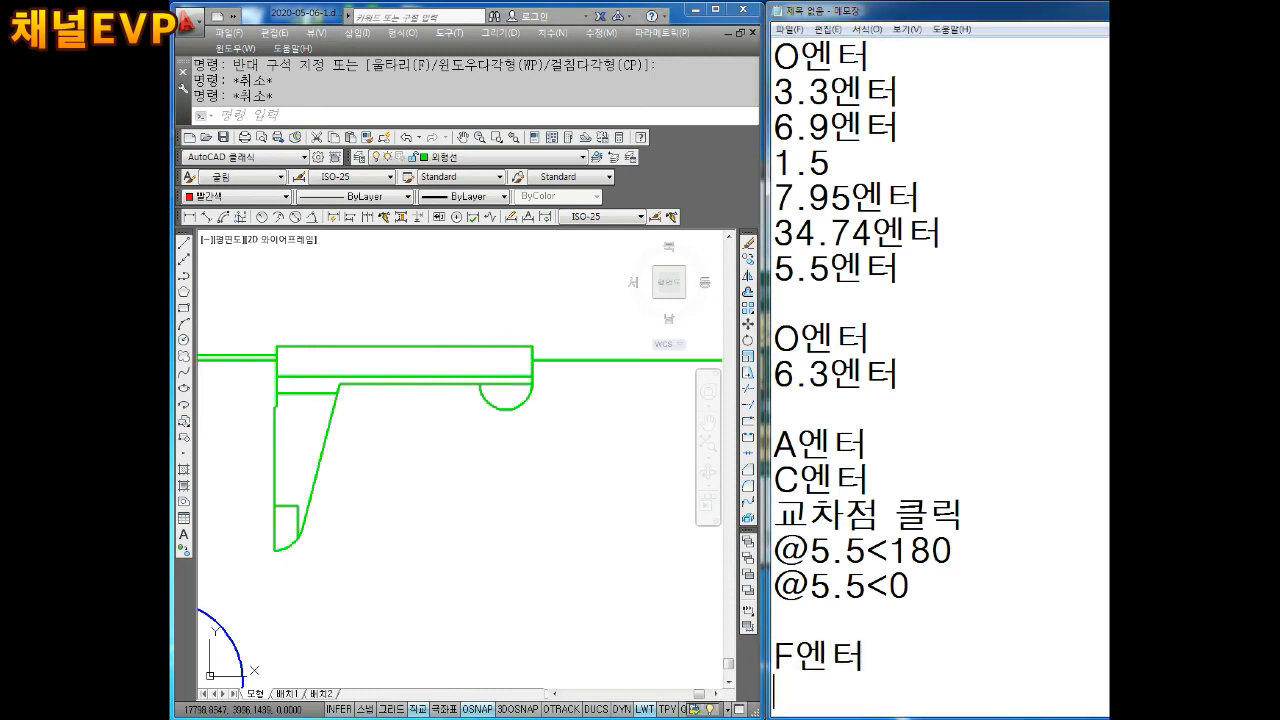
text(R엔터)
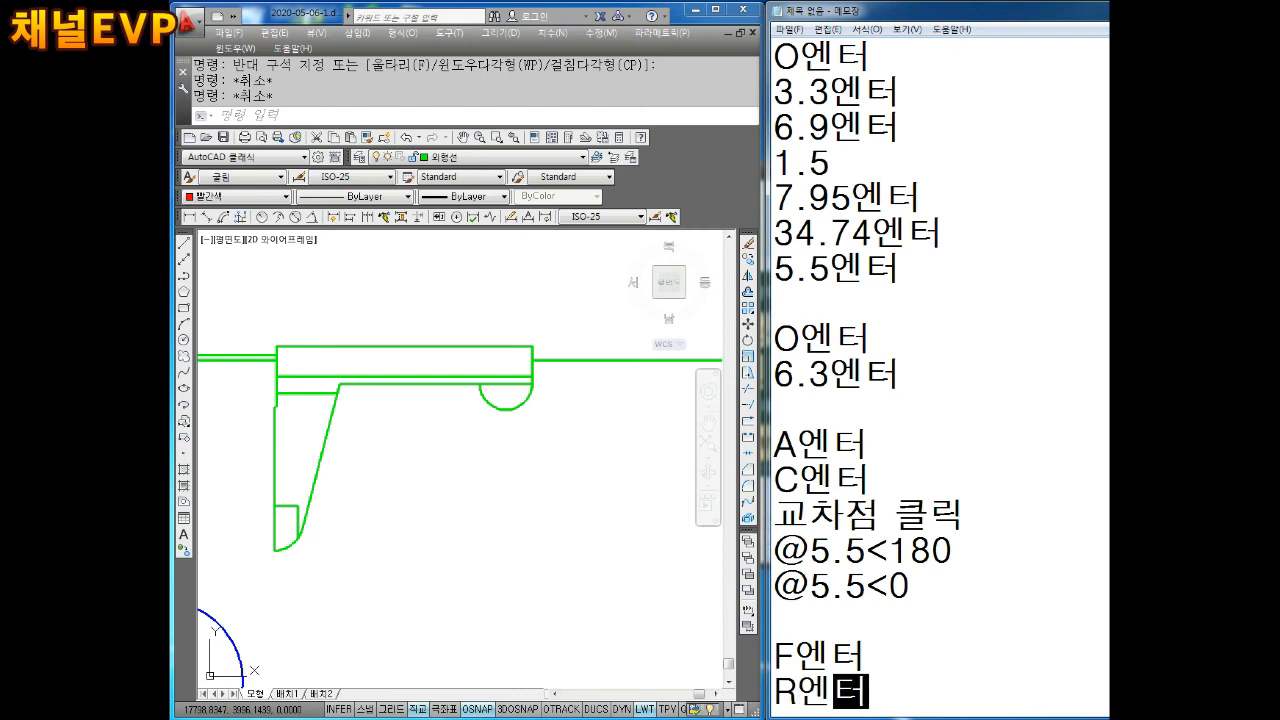
key(Return)
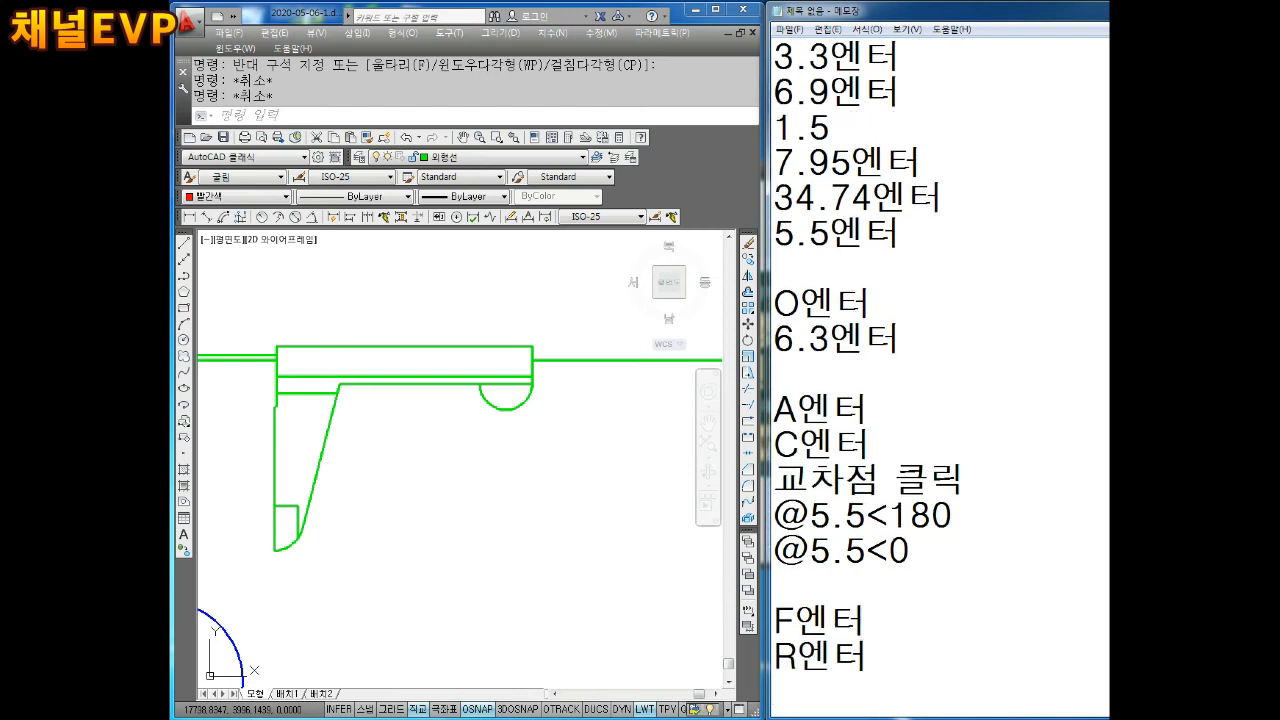
Step: Add the lines "1엔터", "T엔터" and "N엔터" below "R엔터" in the notes
text(ㄱ)
key(BackSpace)
text(1)
key(Return)
text(엔터)
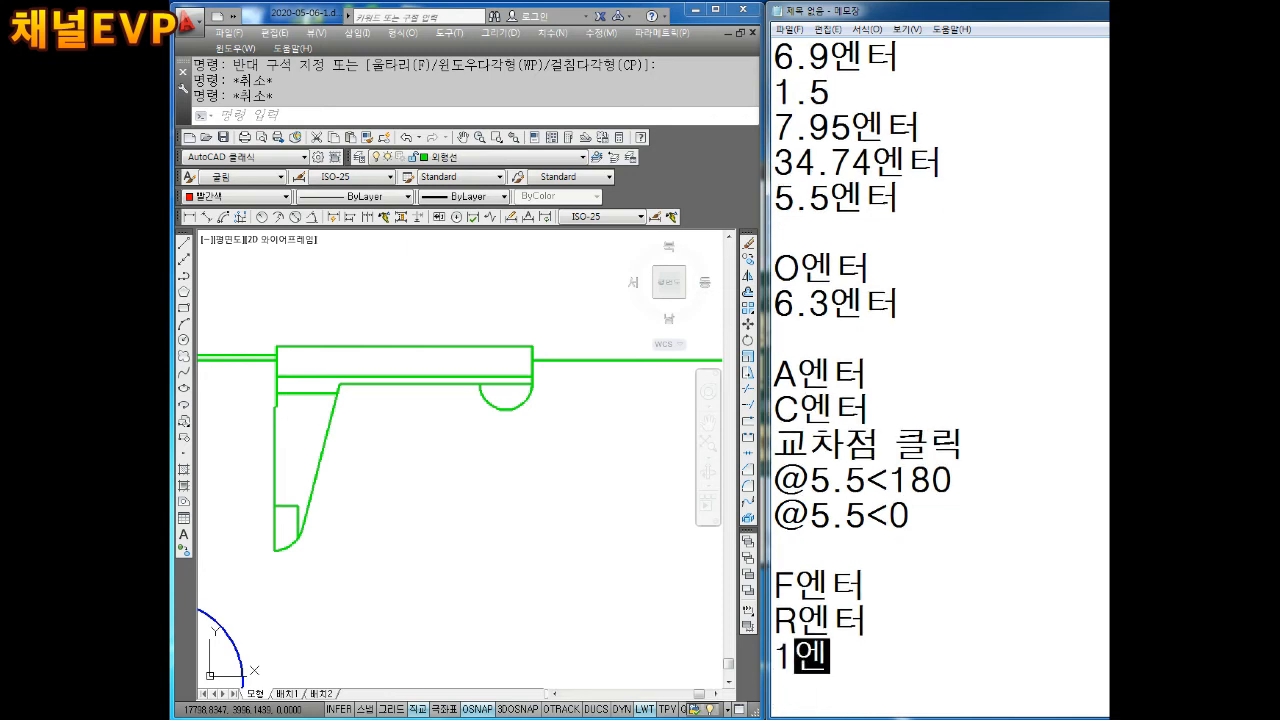
key(Return)
text(T엔터)
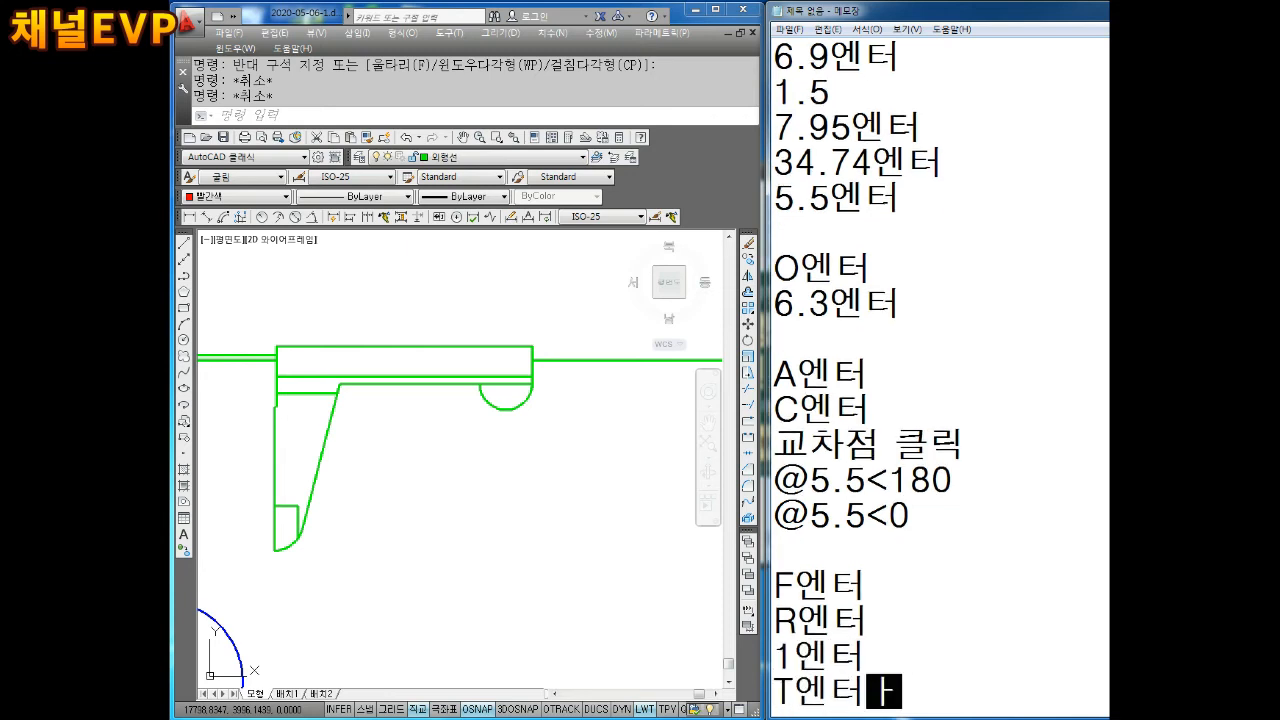
key(Return)
text(N엔터)
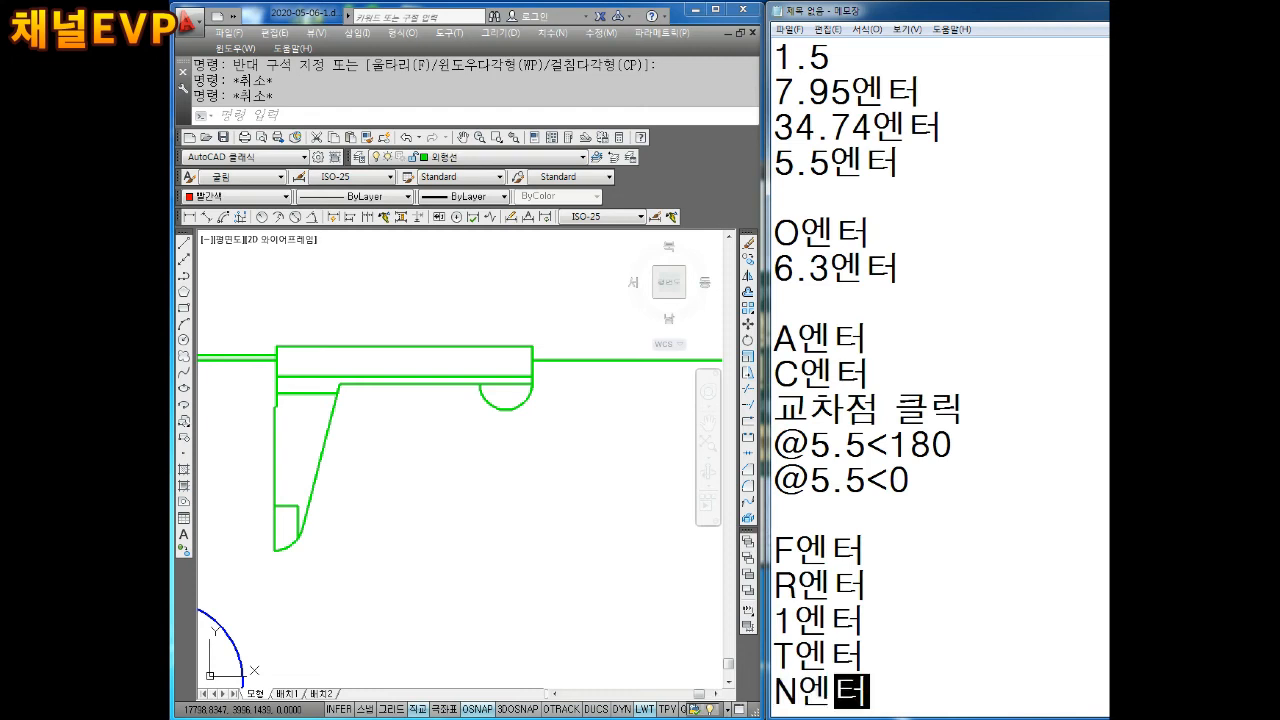
key(Return)
Step: Switch to AutoCAD and fillet the corner between the leg's slanted edge and the flange's lower edge with radius 1 in no-trim mode
click(343, 368)
scroll(343, 371, up, 3)
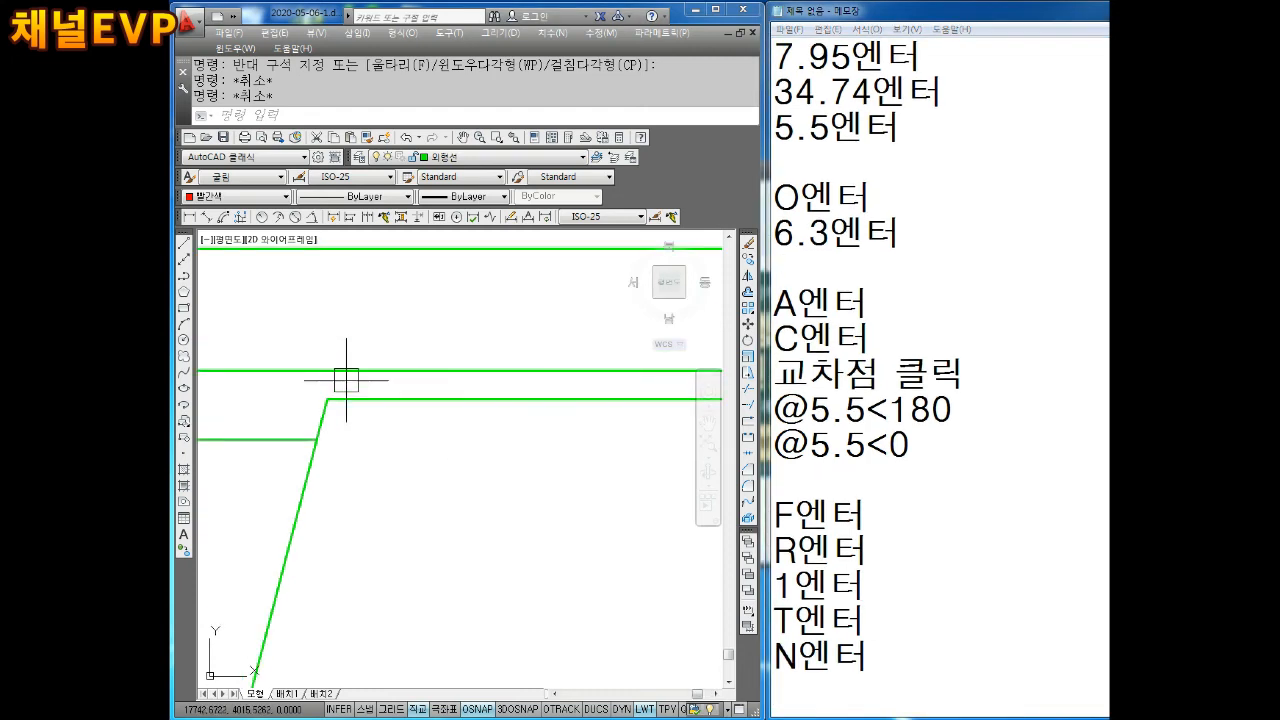
key(Escape)
text(F)
key(Return)
text(R)
key(Return)
text(1)
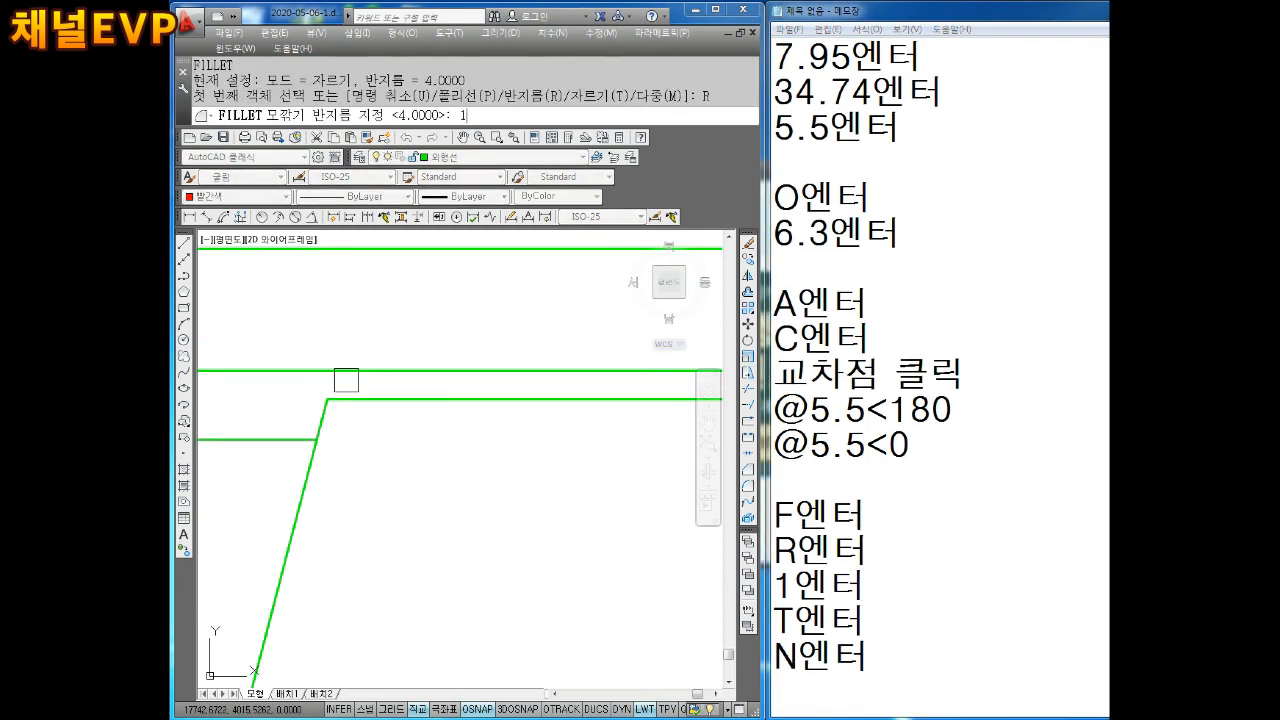
key(Return)
text(T)
key(Return)
text(N)
key(Return)
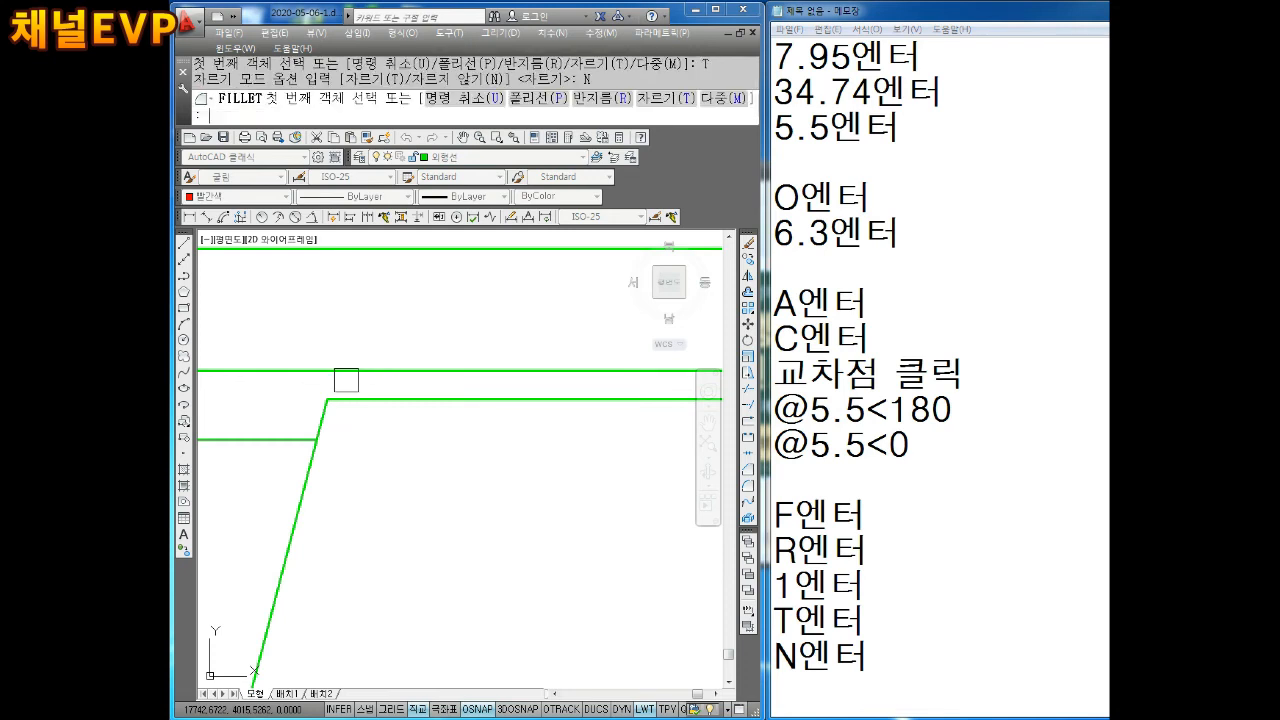
scroll(352, 411, up, 2)
click(306, 422)
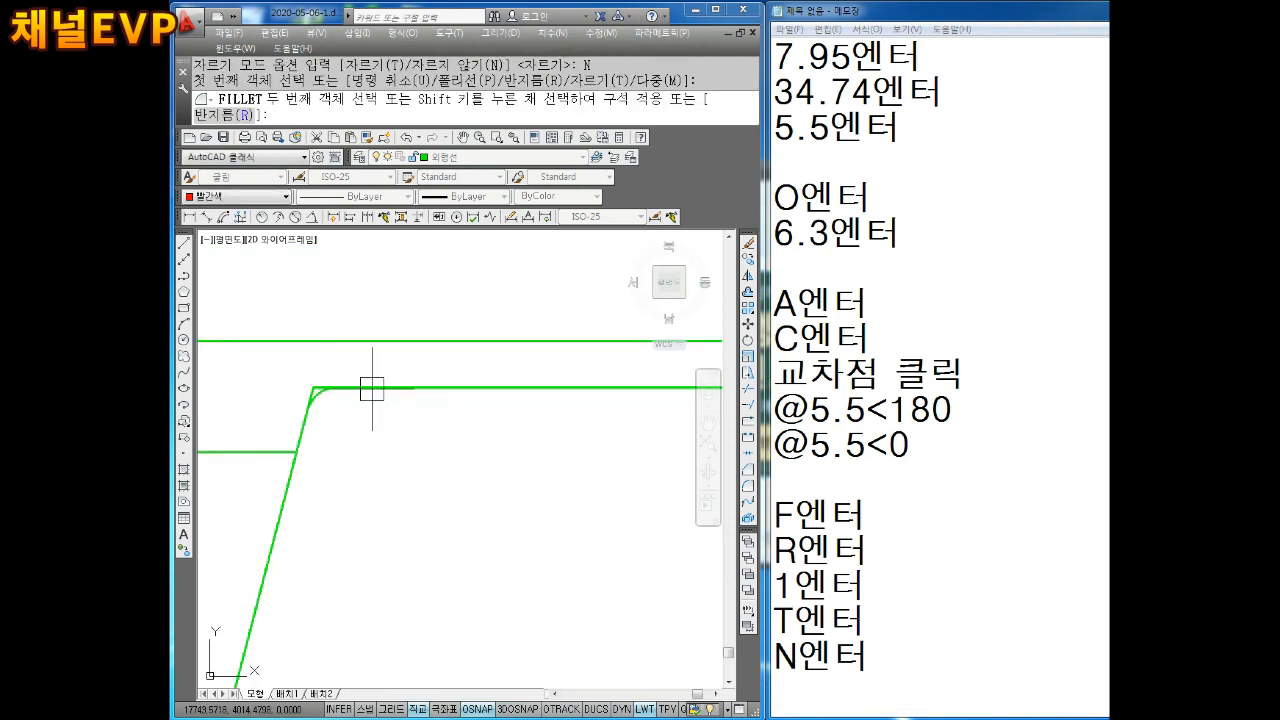
key(Escape)
scroll(378, 430, down, 2)
scroll(392, 450, up, 1)
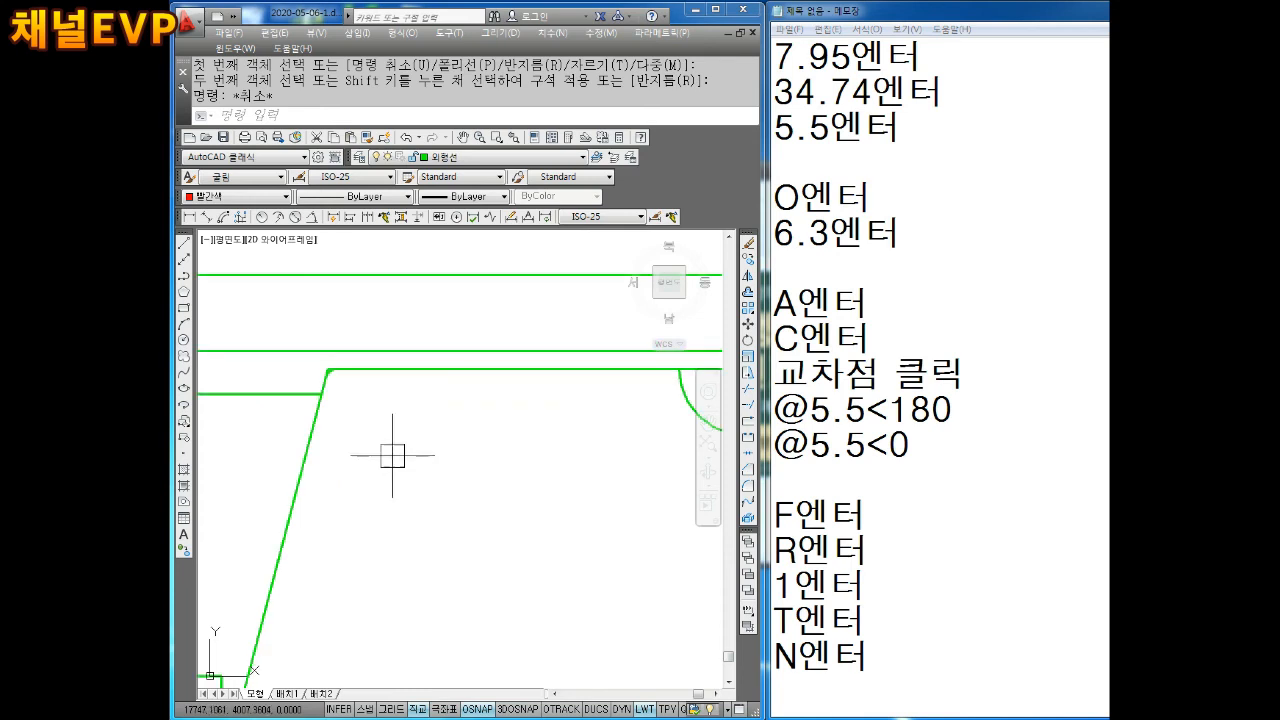
scroll(314, 420, up, 3)
scroll(318, 355, up, 3)
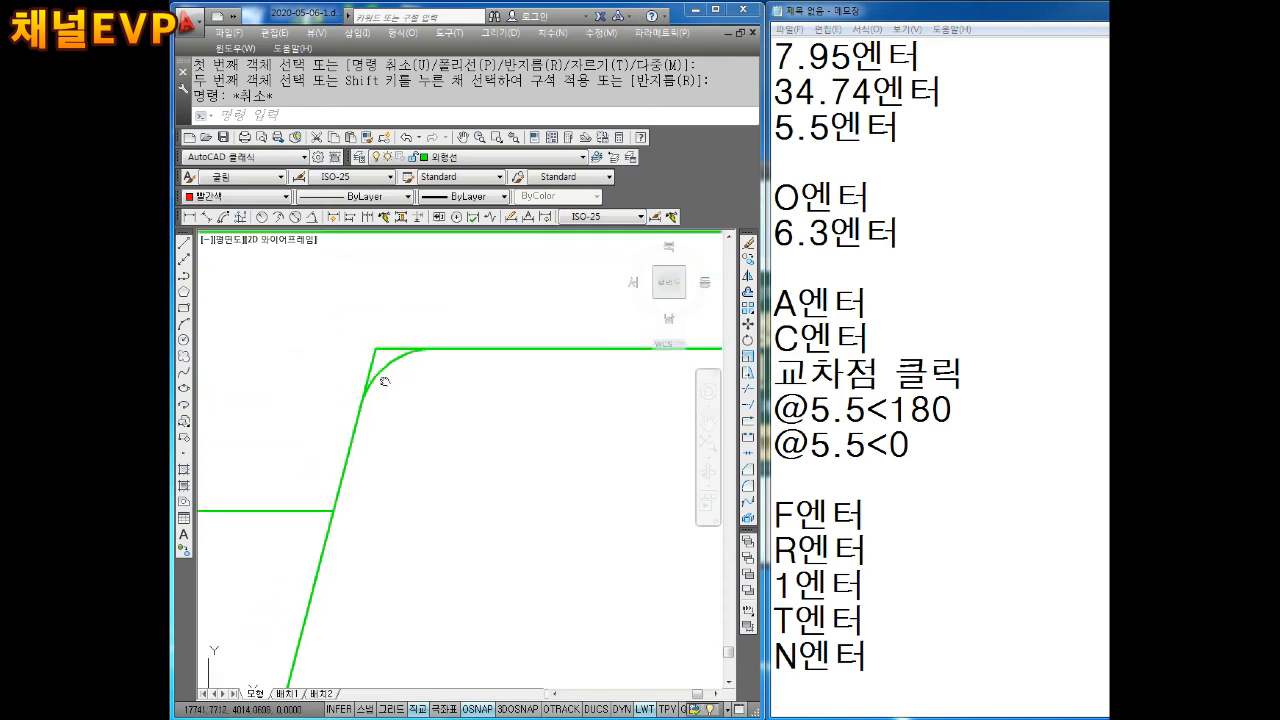
Step: Inspect the filleted corner, checking how far the leg's slanted edge extends past the fillet arc
click(365, 380)
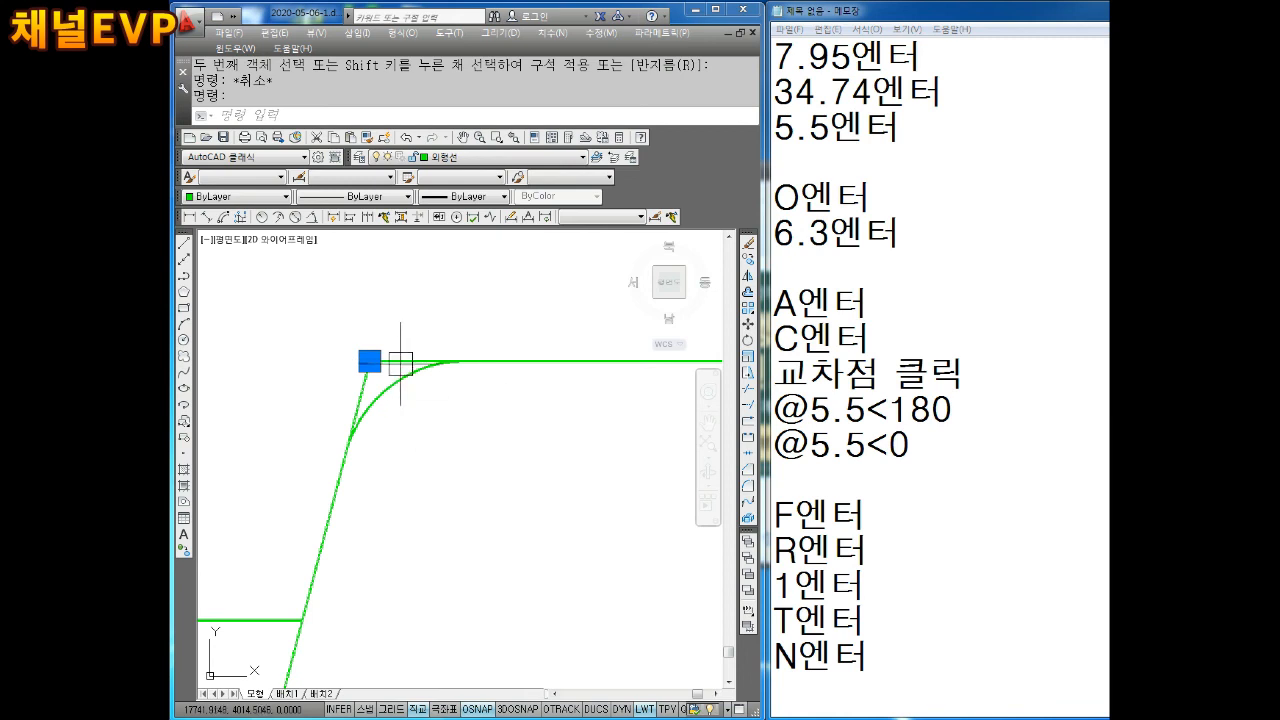
scroll(396, 385, down, 5)
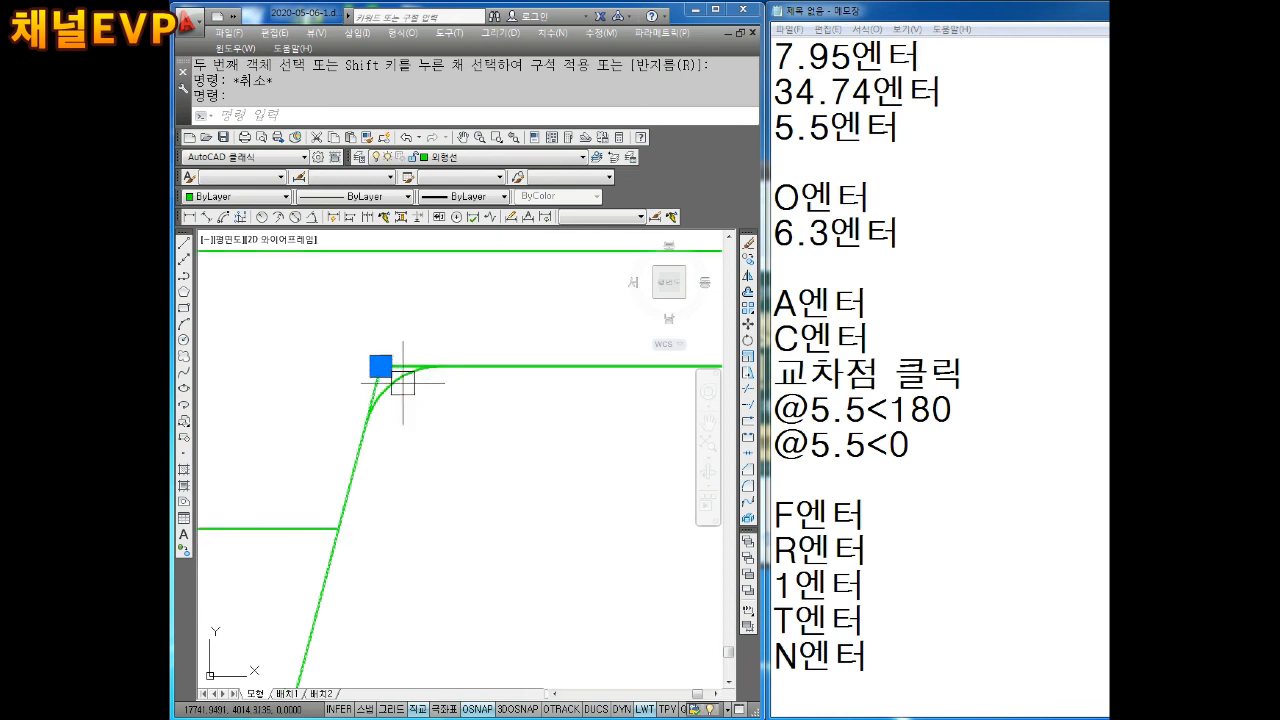
key(Escape)
scroll(394, 399, down, 6)
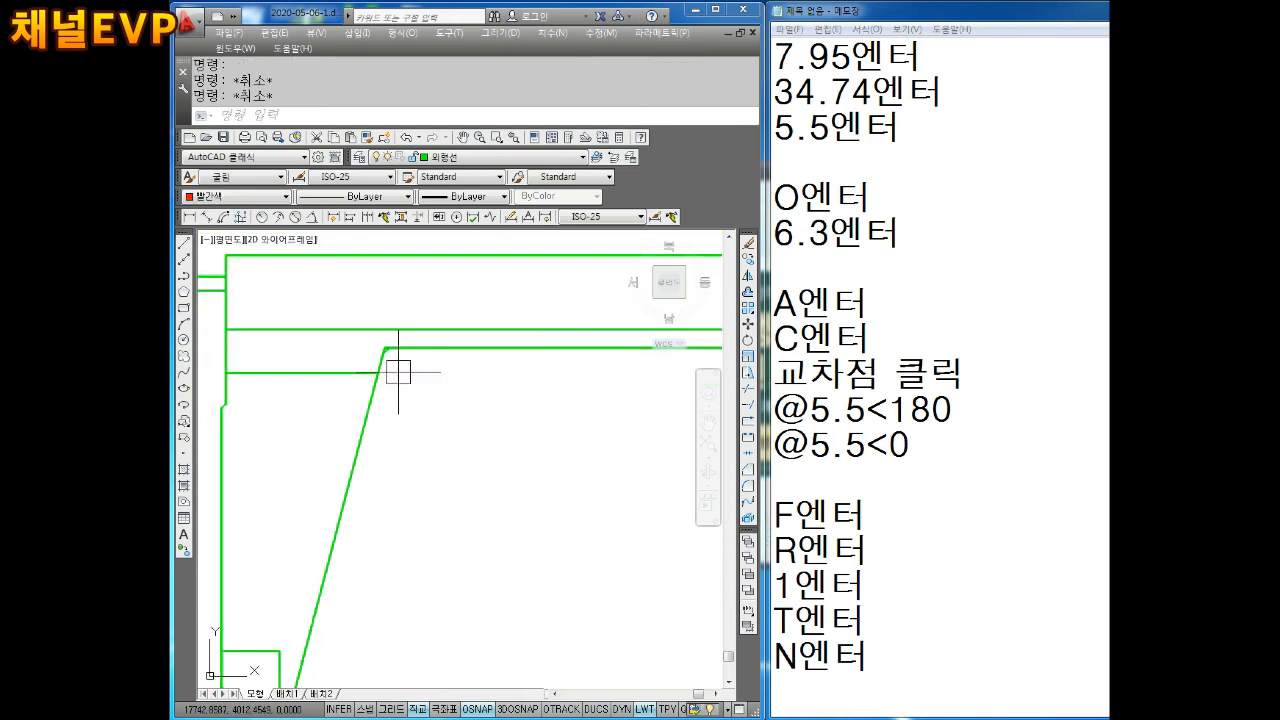
scroll(408, 403, up, 2)
scroll(390, 392, up, 4)
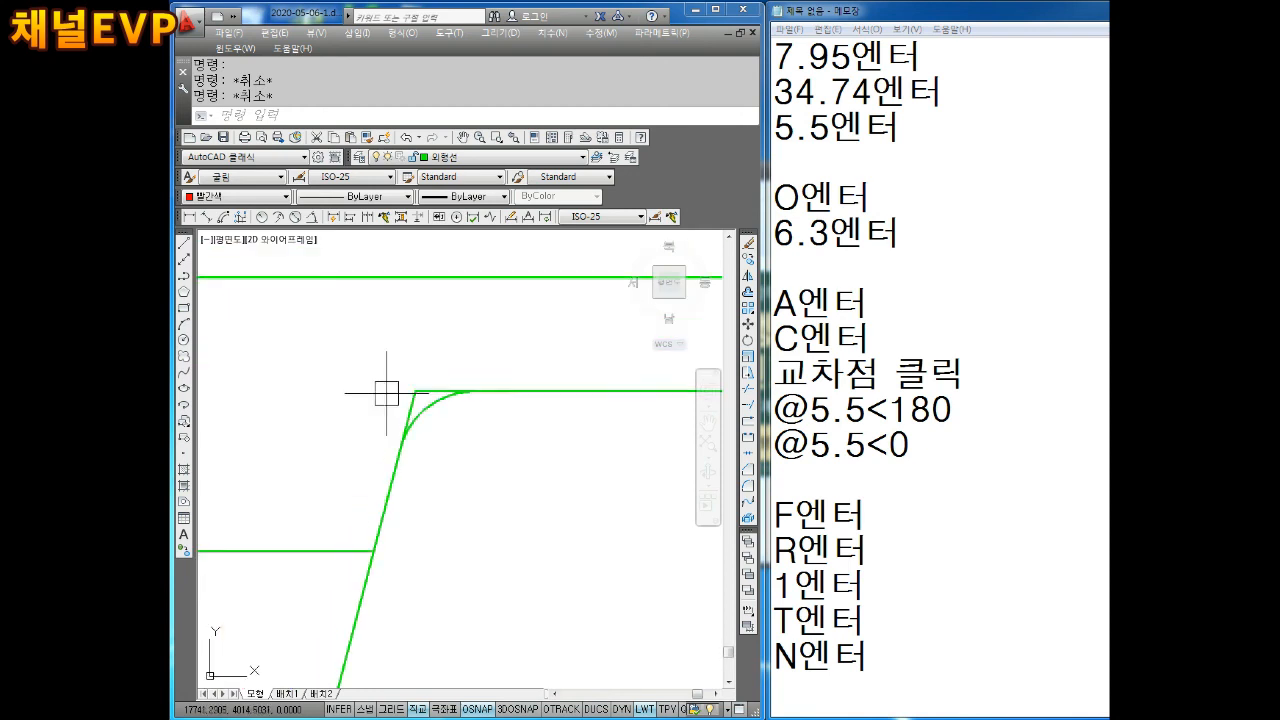
Step: Switch to Notepad and add several blank lines below "N엔터" at the end of the notes
click(980, 677)
key(Return)
key(Return)
key(Return)
key(Return)
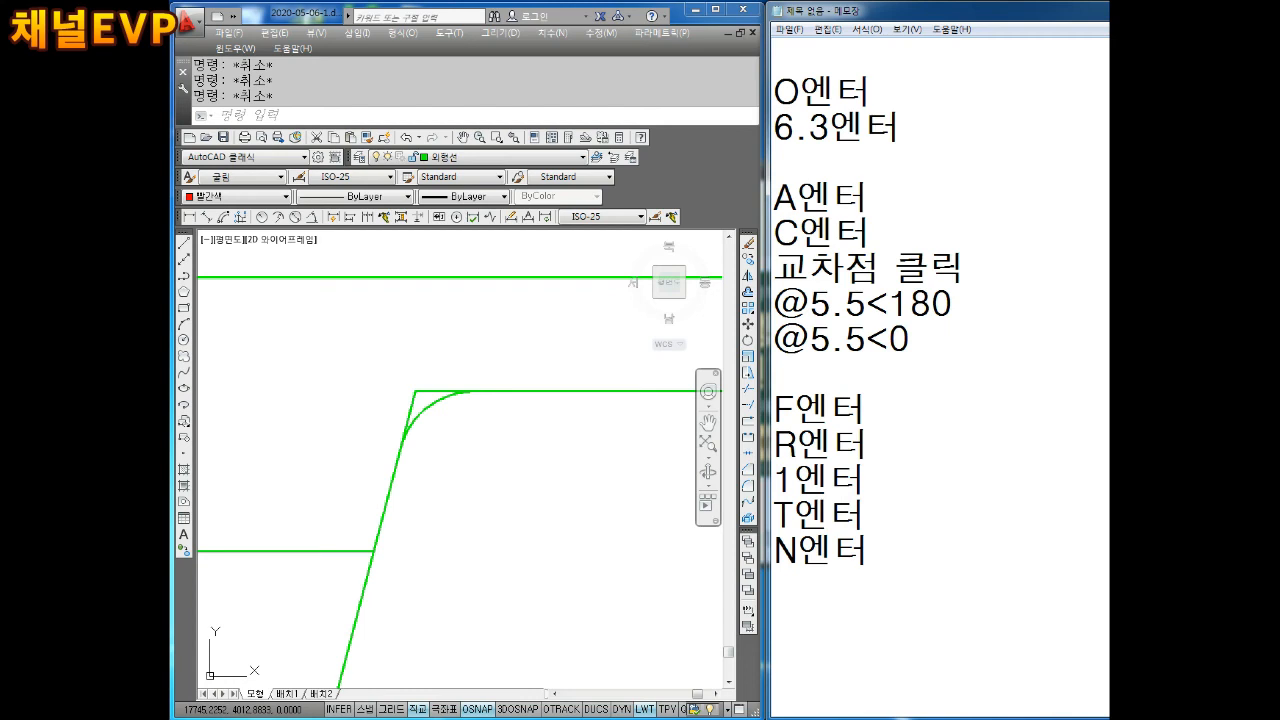
key(Return)
key(Return)
key(Return)
key(Return)
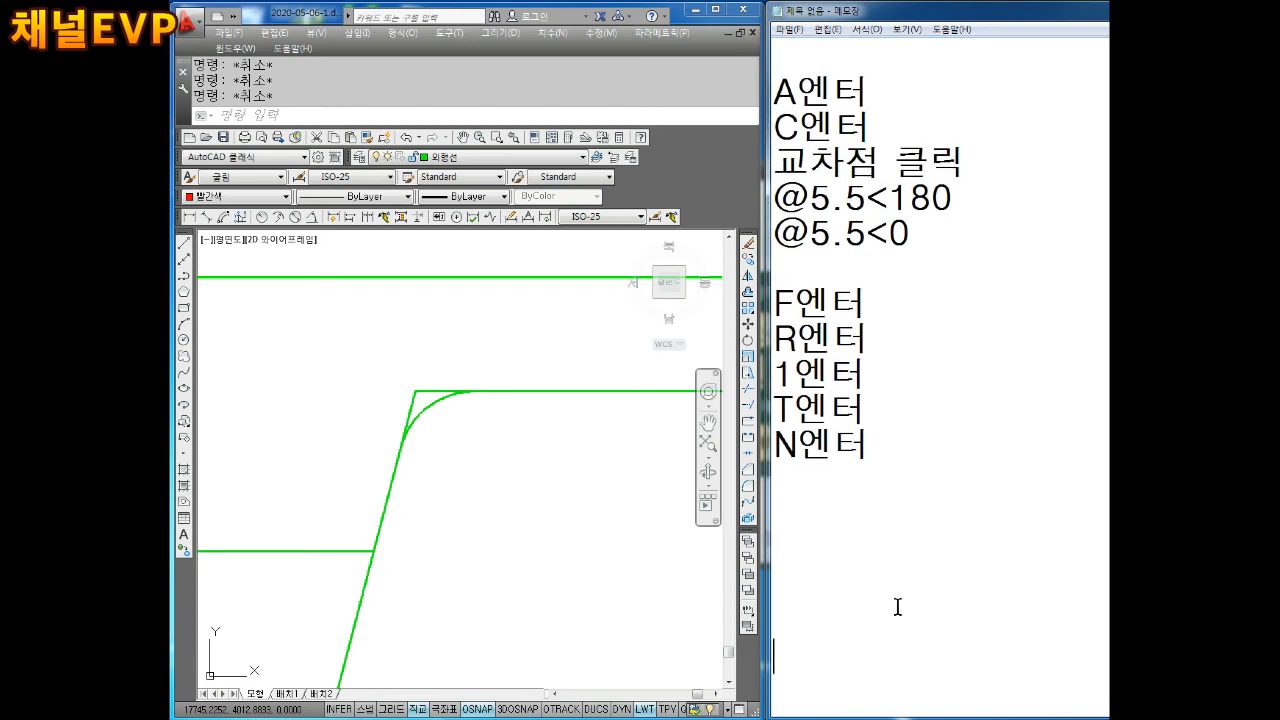
Step: Switch to AutoCAD and examine the fillet arc and the two edges that meet at the flange's inner corner
click(514, 443)
scroll(470, 438, down, 2)
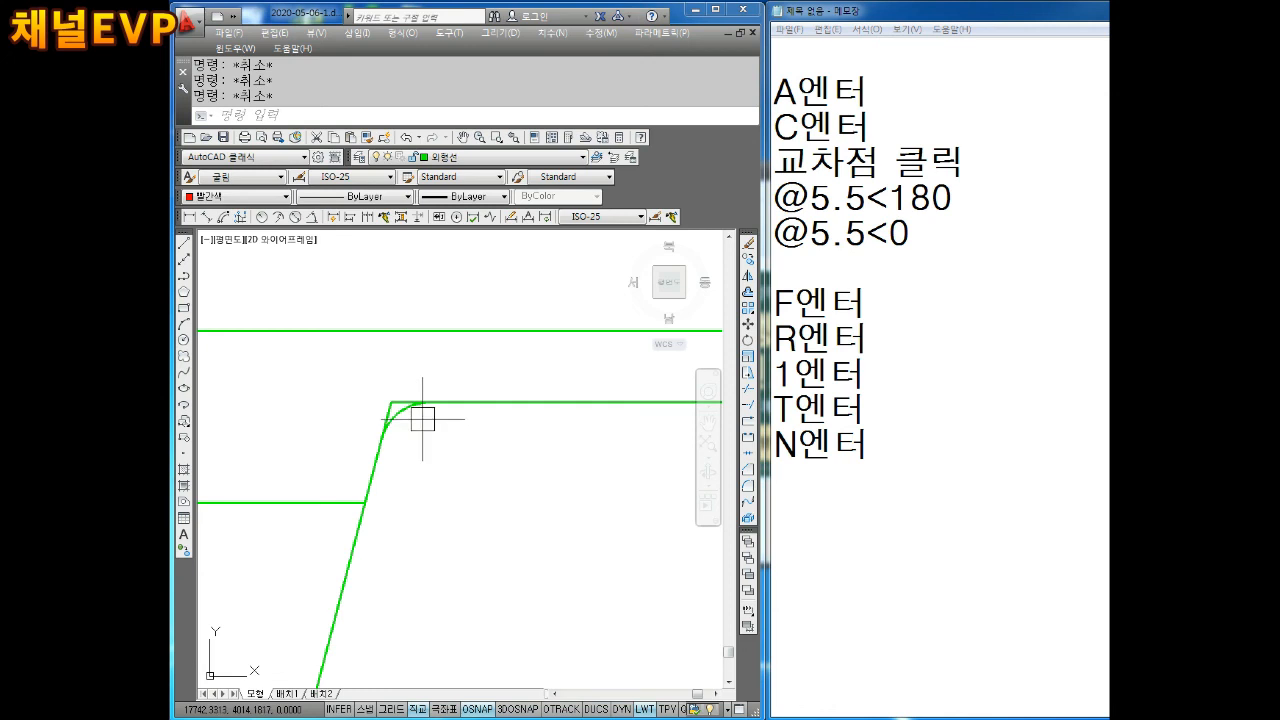
scroll(410, 405, up, 4)
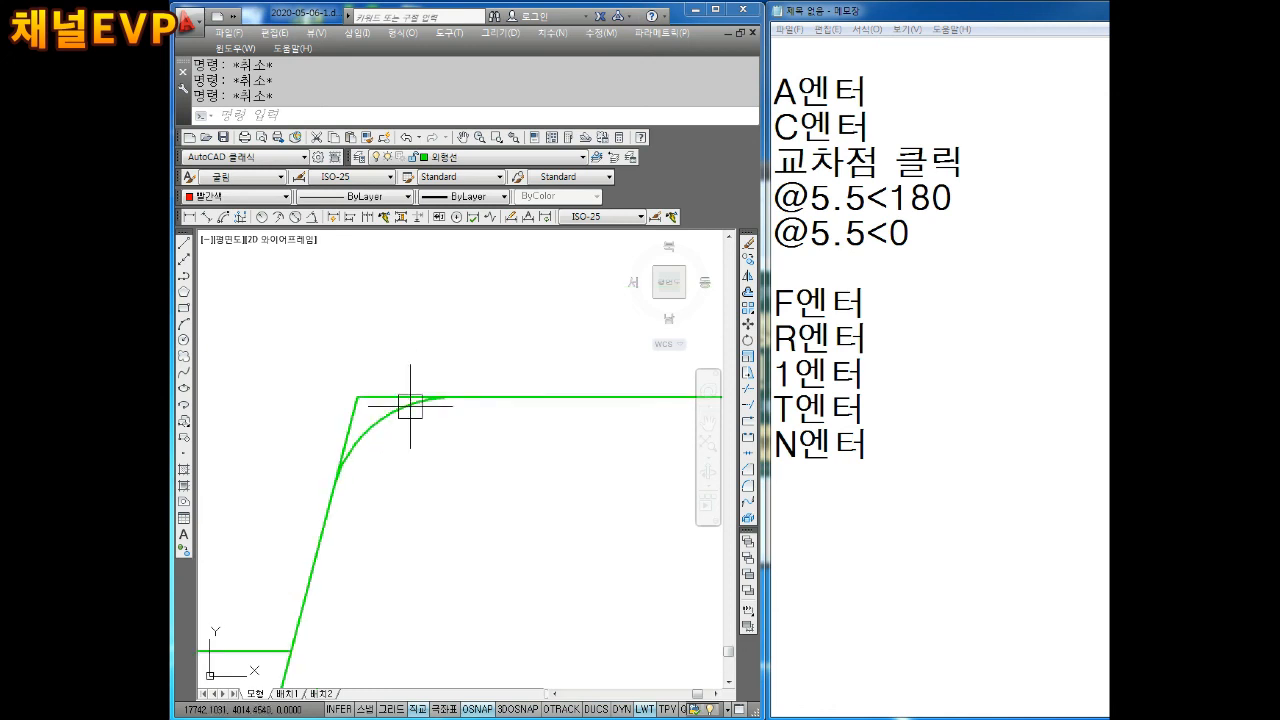
scroll(410, 418, up, 4)
scroll(416, 449, down, 2)
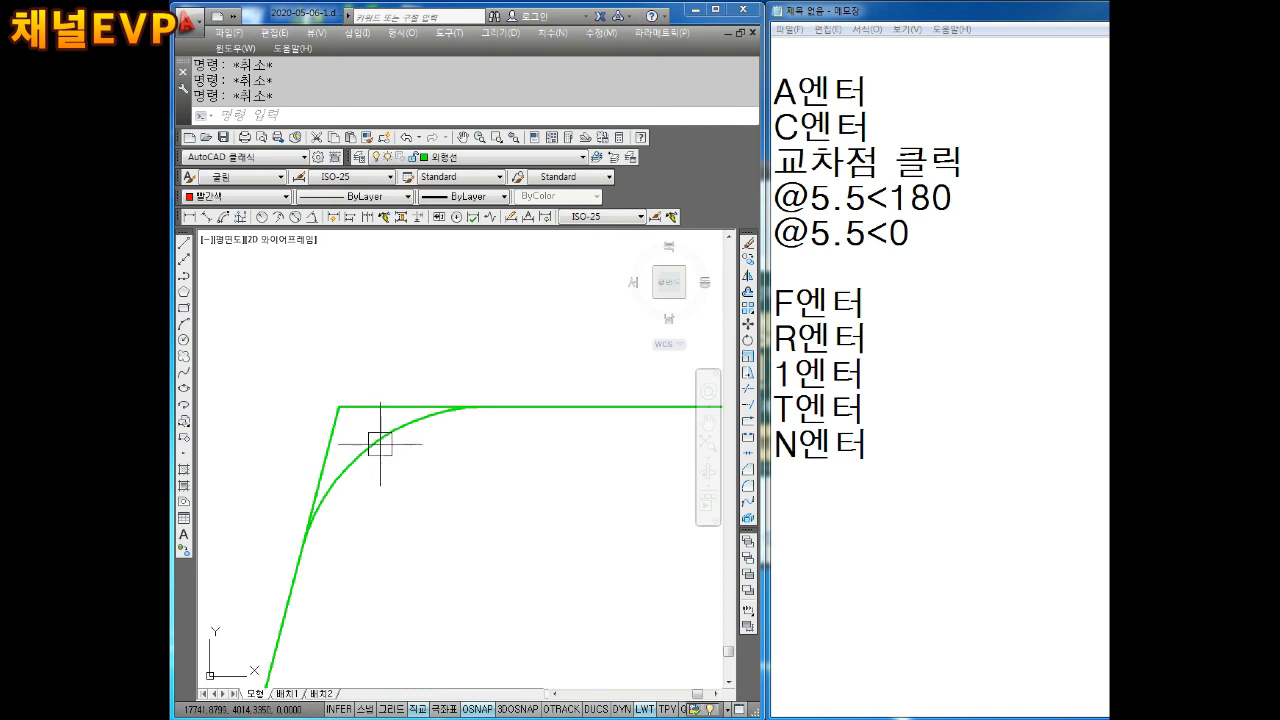
click(380, 444)
click(540, 406)
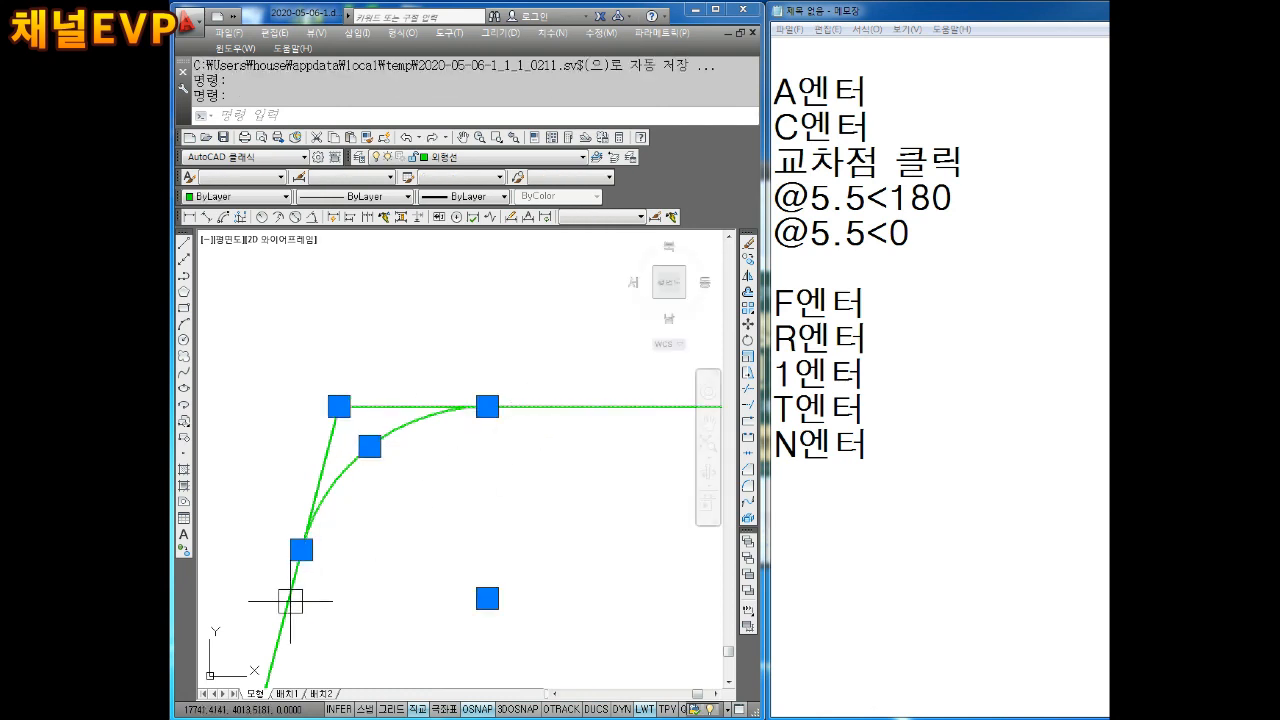
middle_drag(434, 514, 497, 491)
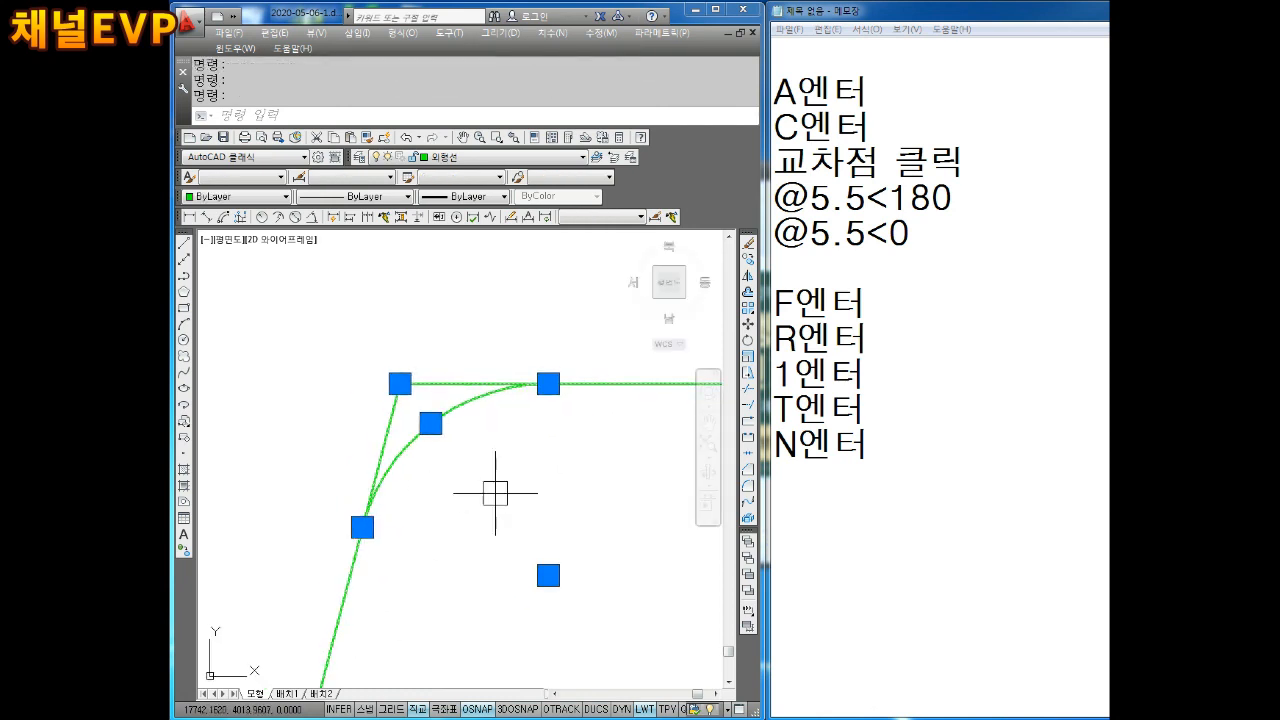
key(Escape)
scroll(406, 431, up, 2)
click(443, 419)
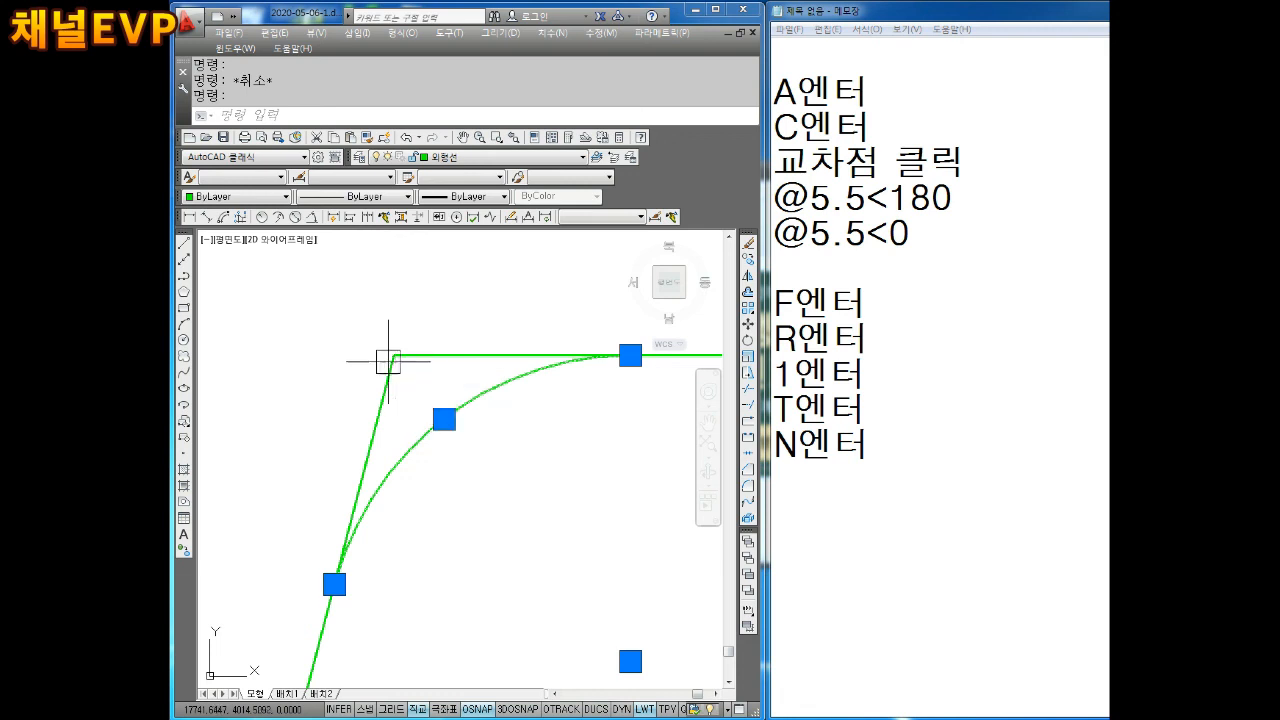
key(Escape)
scroll(450, 345, down, 5)
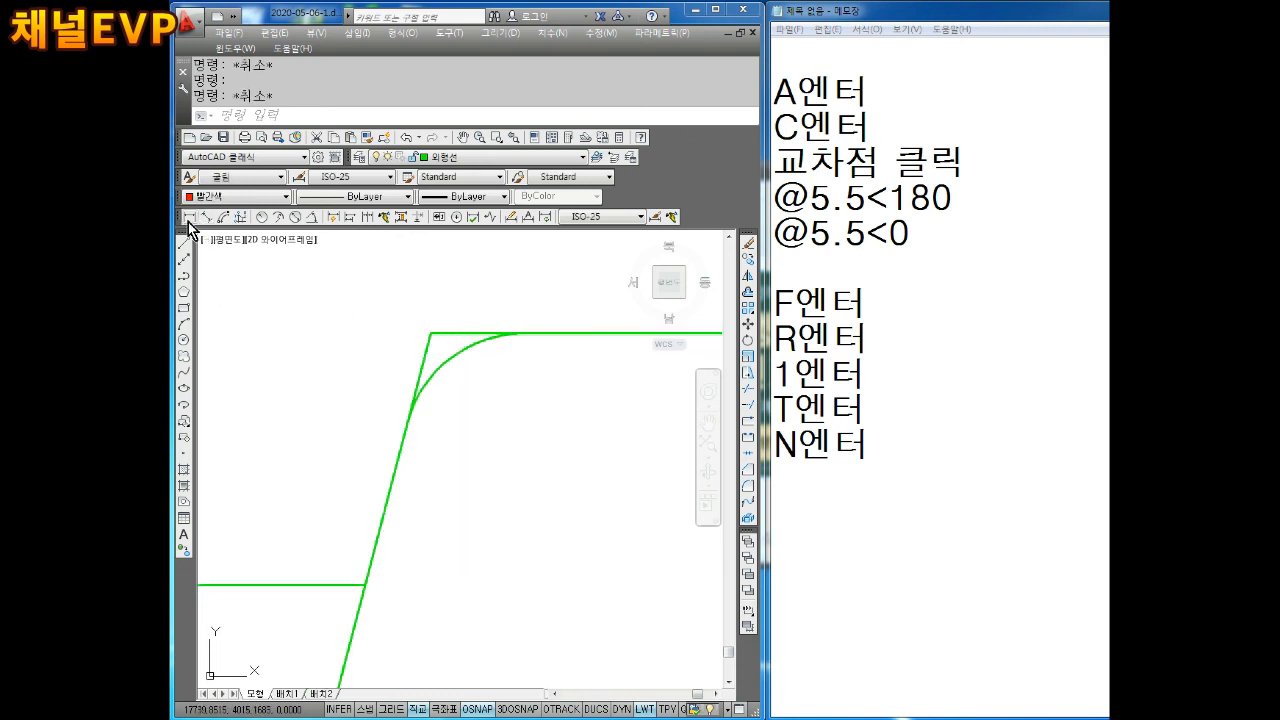
click(188, 219)
scroll(443, 336, up, 4)
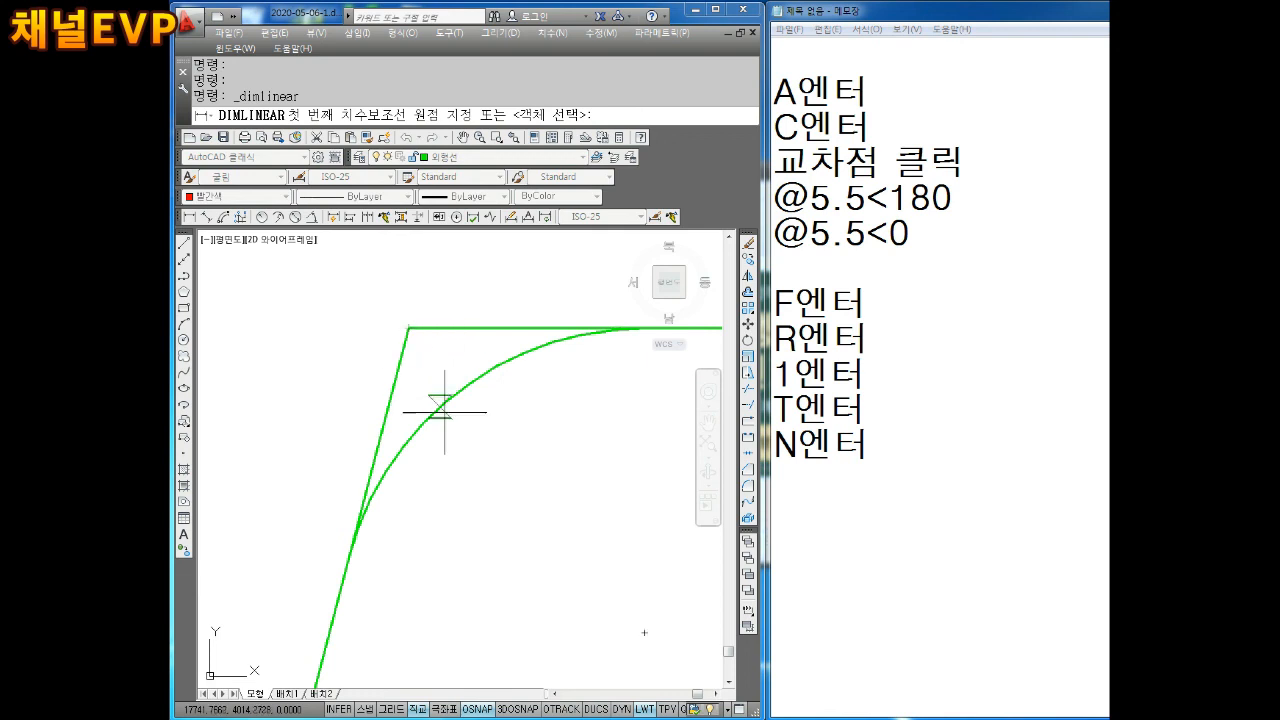
middle_drag(444, 410, 439, 325)
click(343, 475)
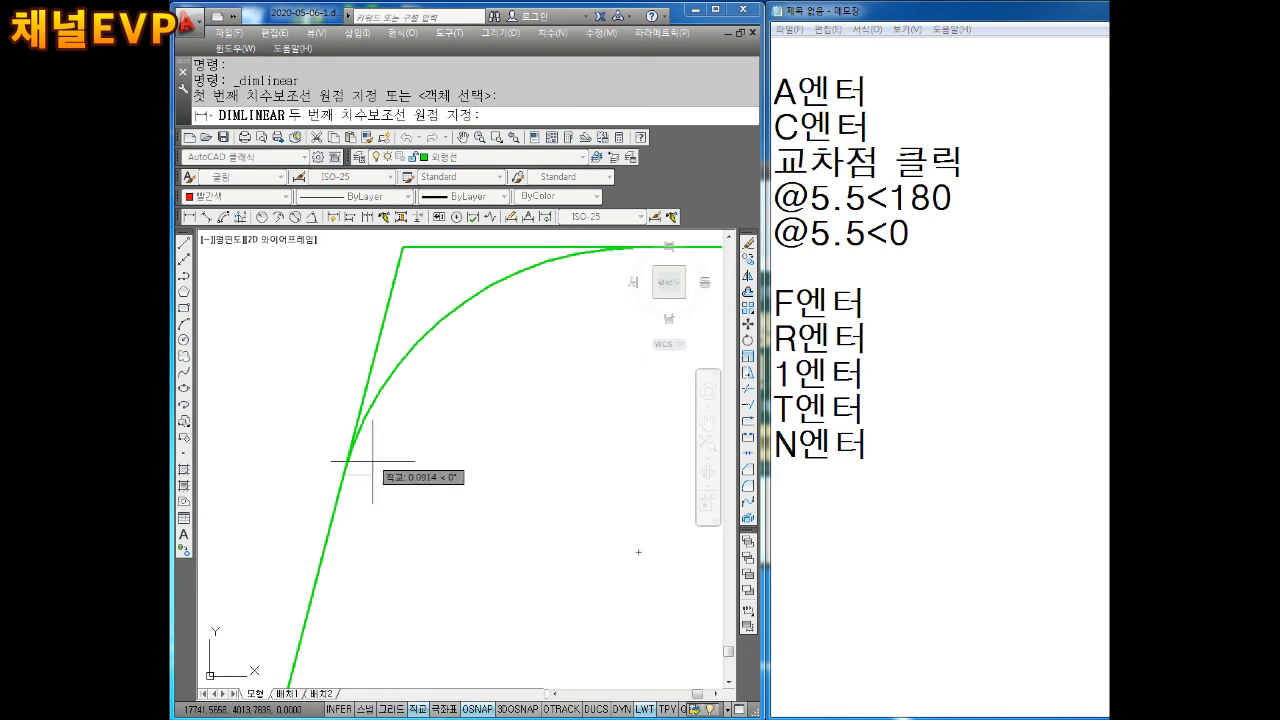
middle_drag(531, 429, 360, 476)
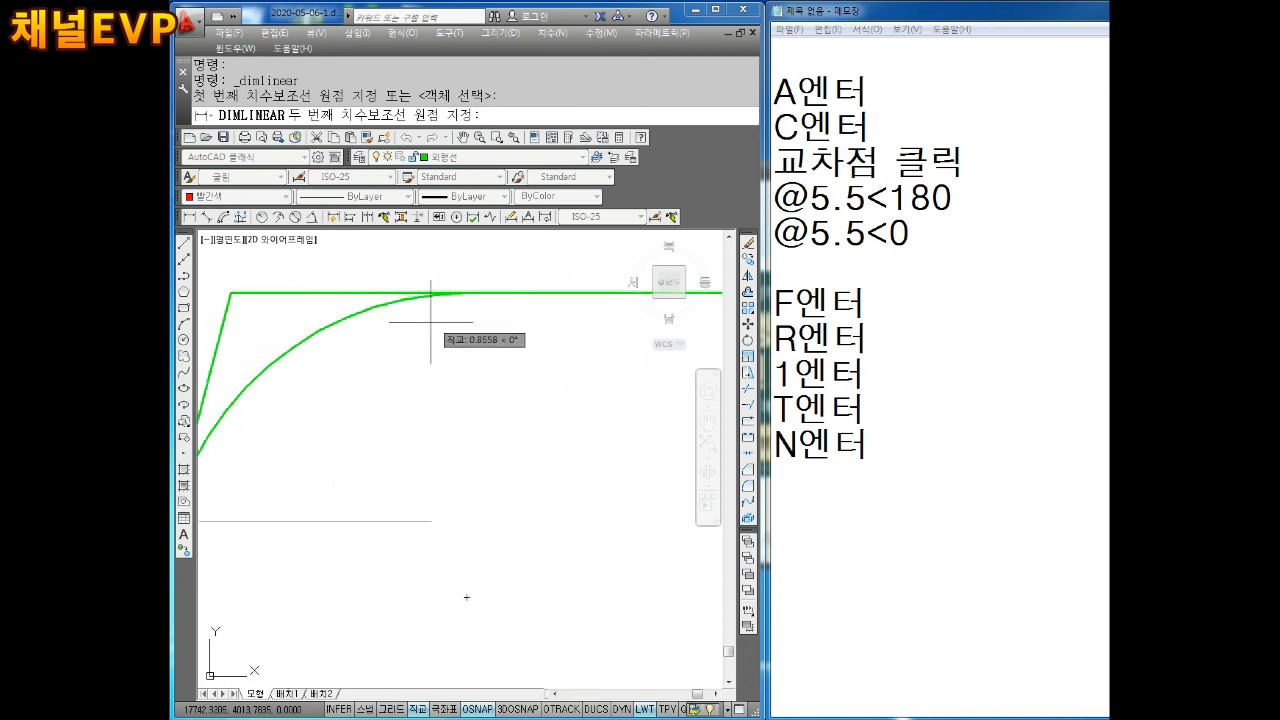
middle_drag(309, 343, 505, 341)
key(Escape)
key(Escape)
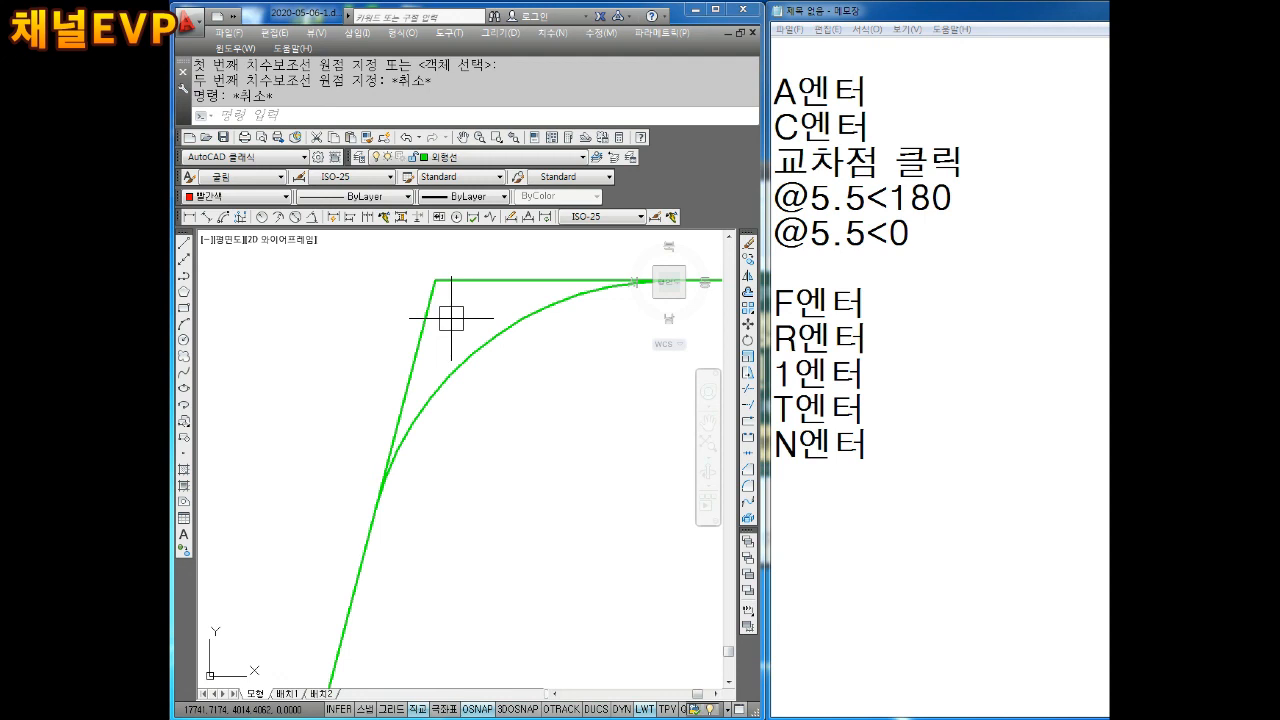
key(Escape)
Step: Select the leg's slanted edge at the filleted corner
click(412, 362)
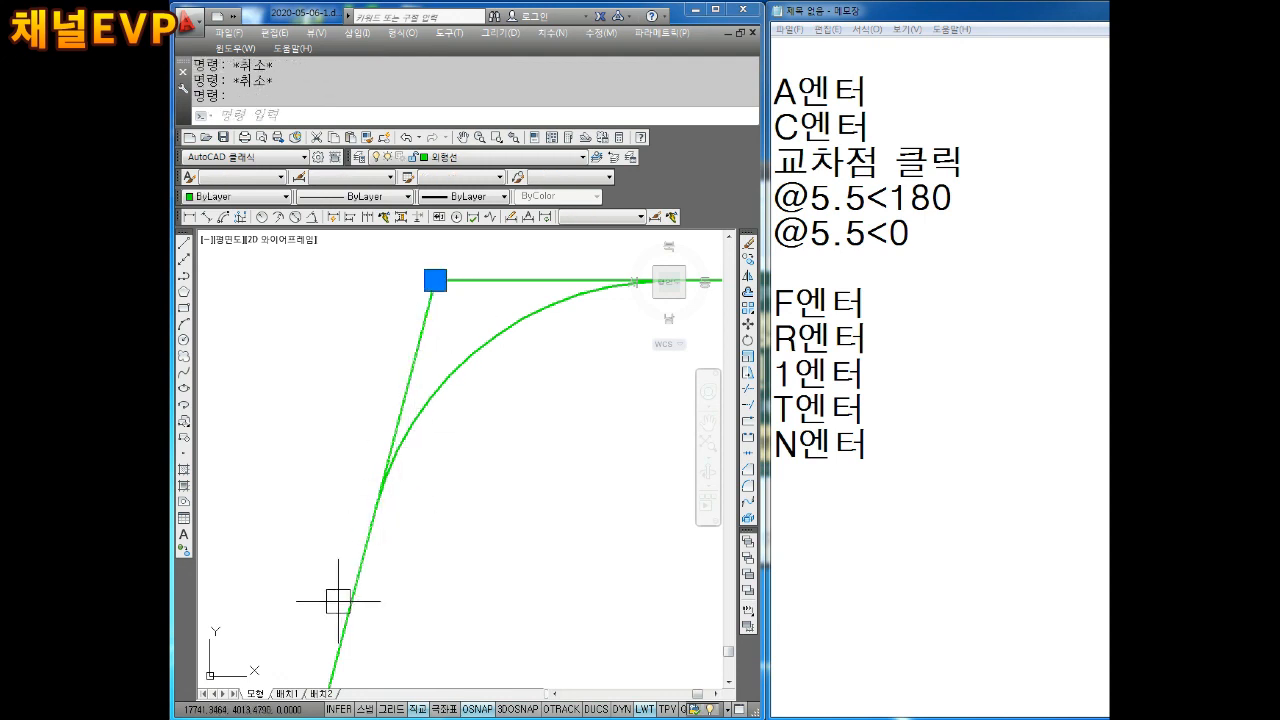